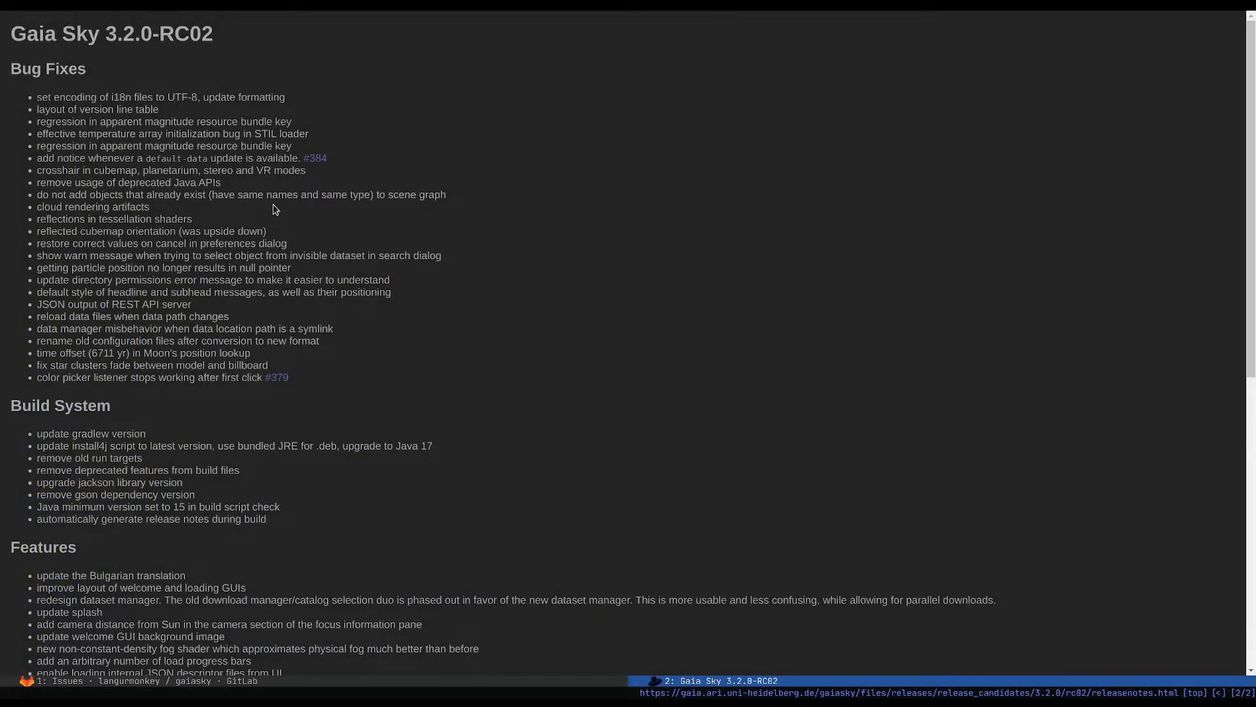
# - Review the Gaia Sky 3.2.0-RC02 release notes, focusing on the Features entries about the dataset manager and interactive procedural generation
pyautogui.scroll(-6, 264, 228)
pyautogui.scroll(7, 263, 216)
pyautogui.moveTo(12, 34); pyautogui.dragTo(153, 38)
pyautogui.scroll(-10, 83, 338)
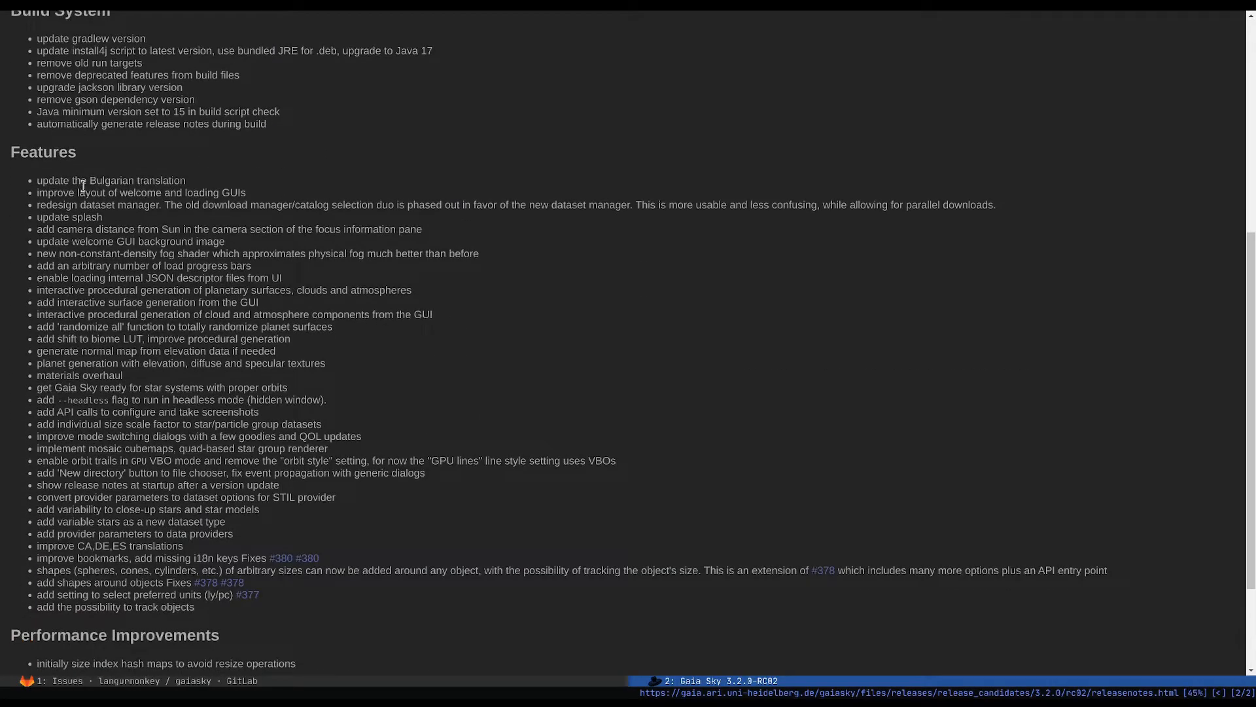
pyautogui.moveTo(143, 207); pyautogui.dragTo(360, 207)
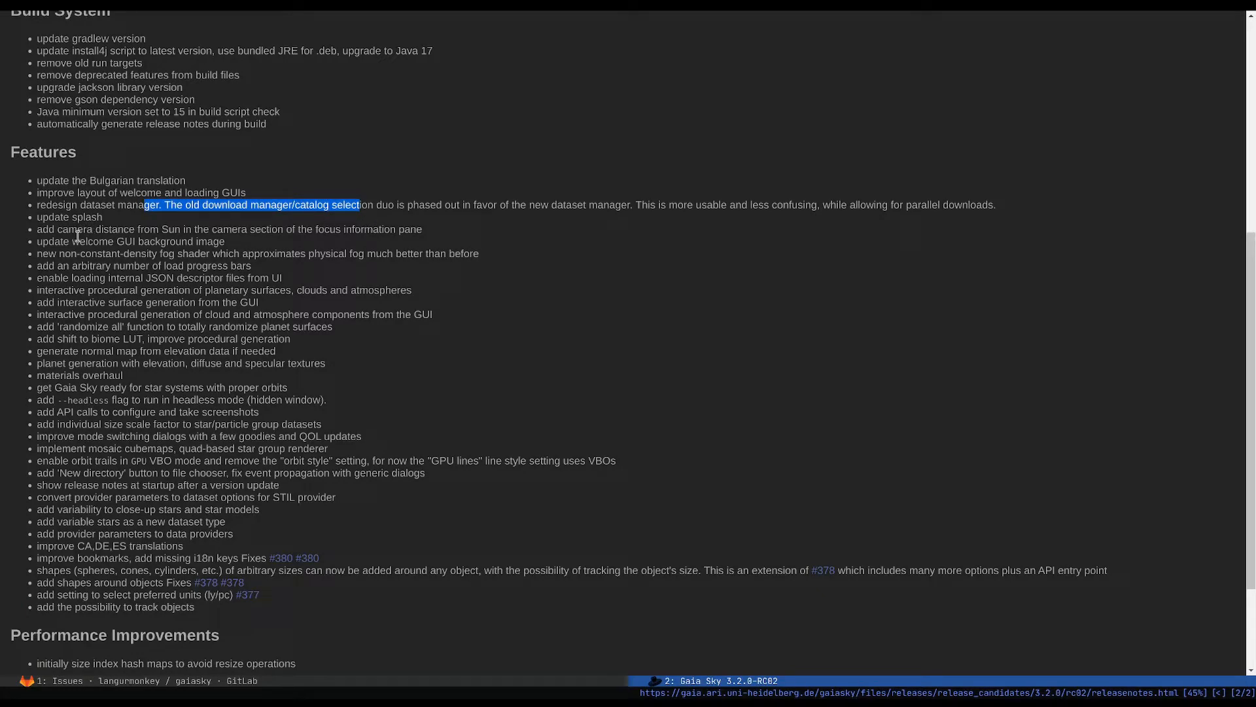
pyautogui.click(74, 295)
pyautogui.moveTo(58, 314); pyautogui.dragTo(152, 315)
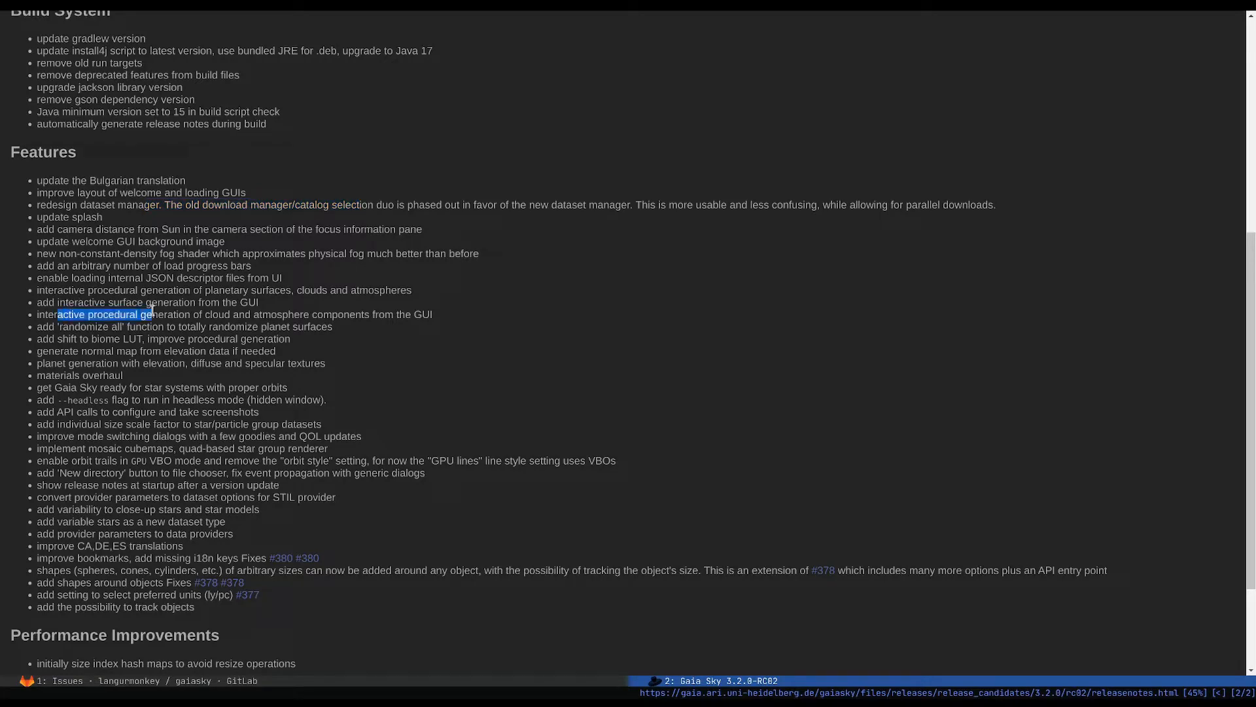
pyautogui.click(280, 308)
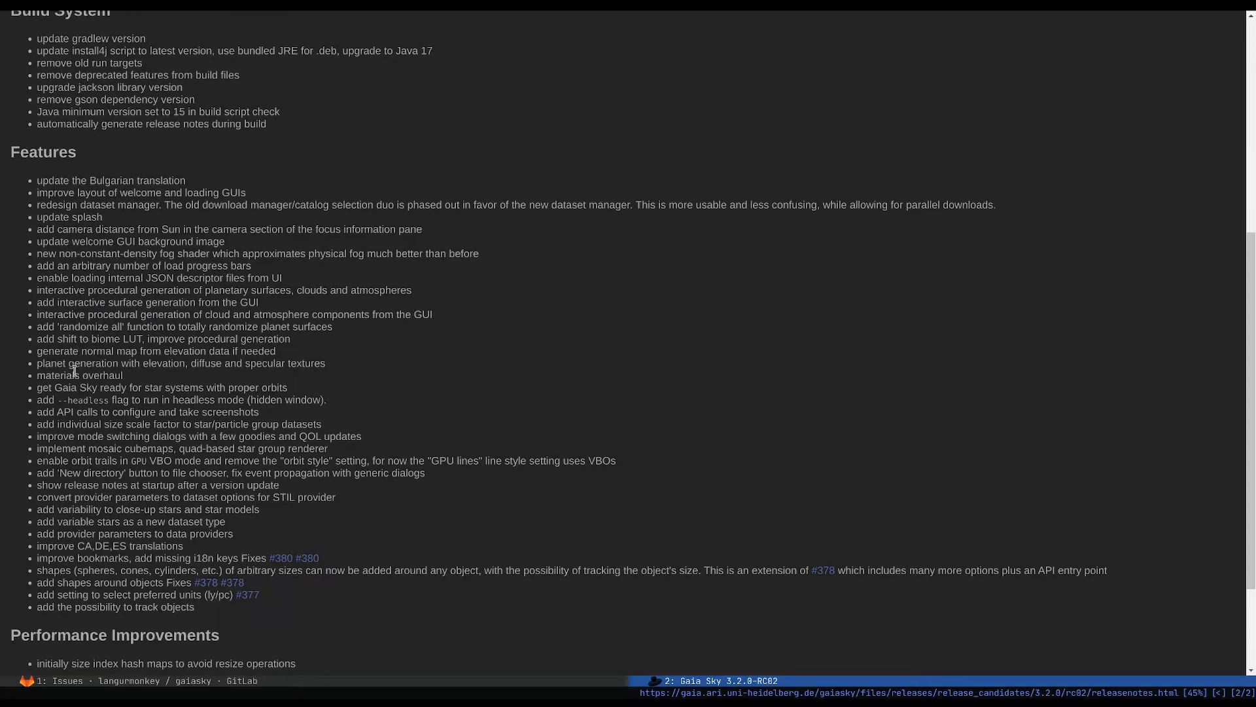
# - Find the "vari" entries in the release notes and enlarge the page to 150%
pyautogui.press('/')
pyautogui.write('vari')
pyautogui.press('Return')
pyautogui.scroll(-3, 85, 409)
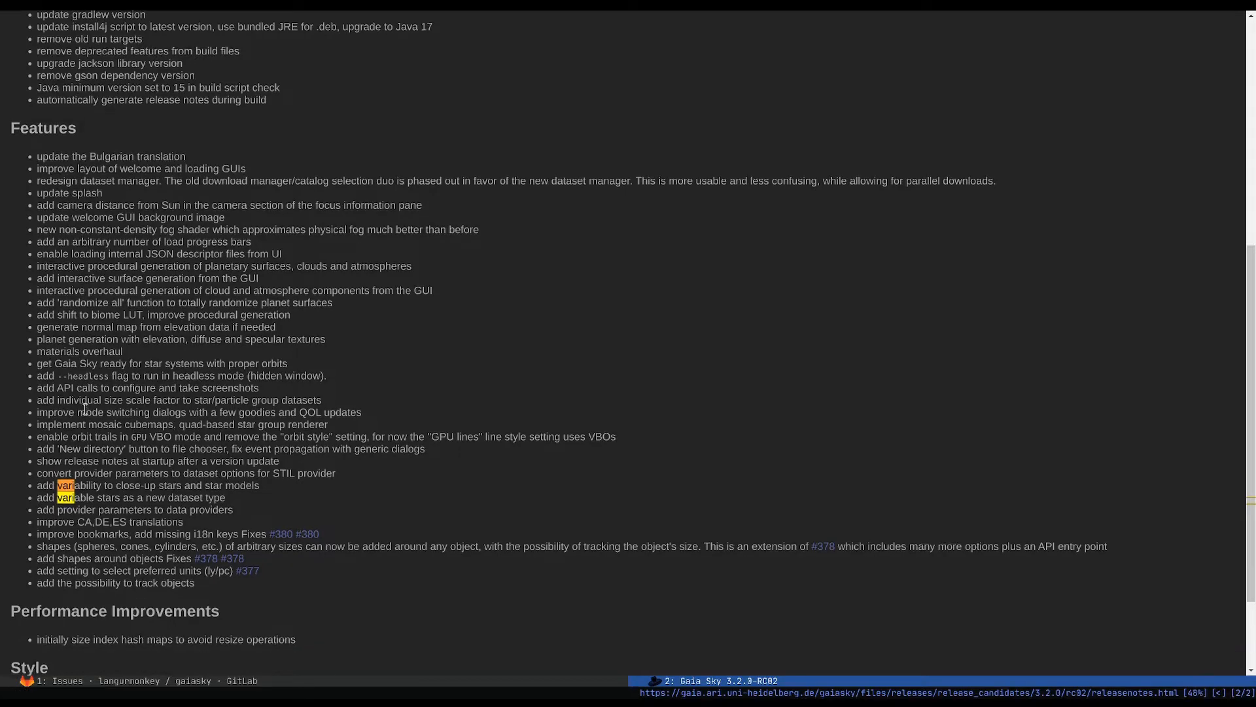
pyautogui.press('+')
pyautogui.press('+')
pyautogui.press('+')
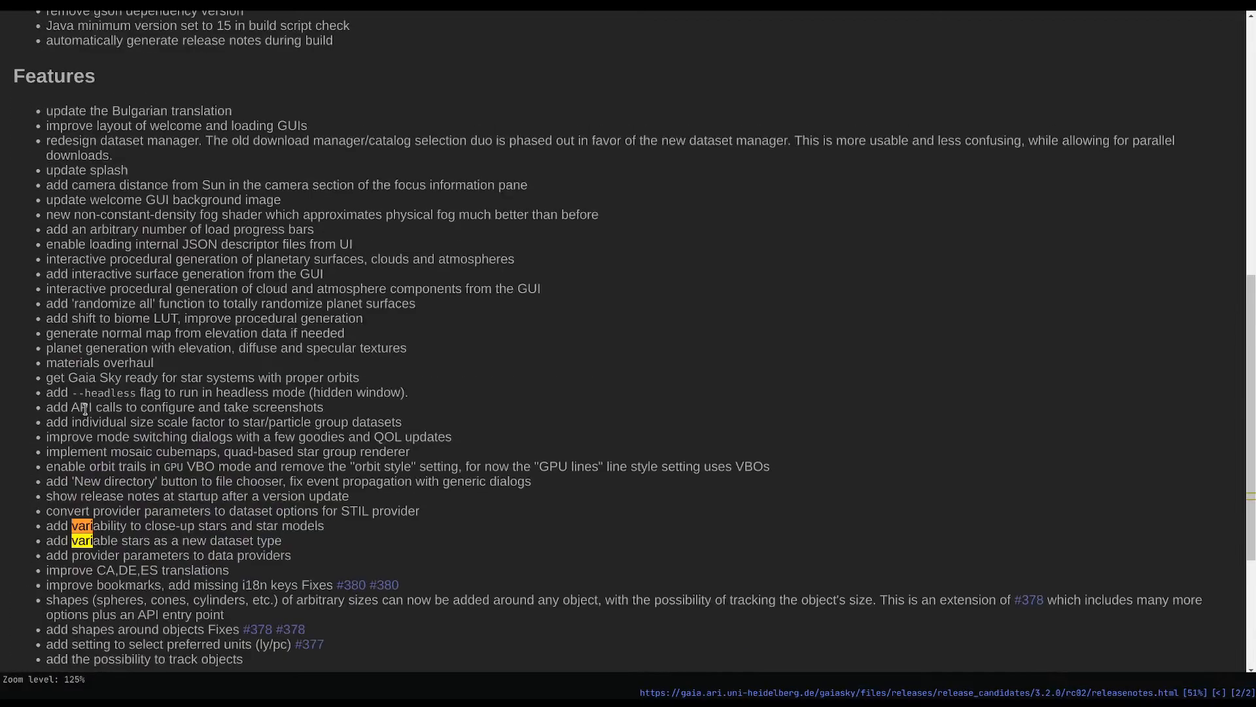
pyautogui.scroll(-5, 85, 409)
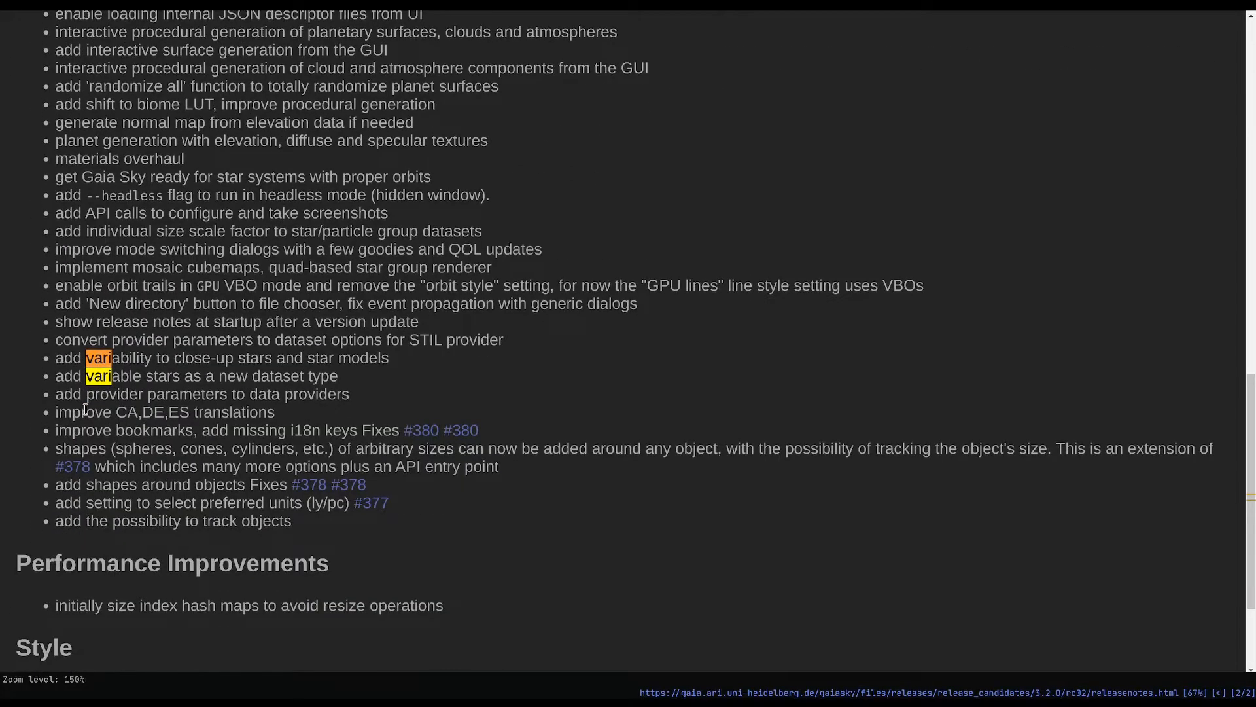
# - Search the release notes for "shapes"
pyautogui.press('/')
pyautogui.write('shiap')
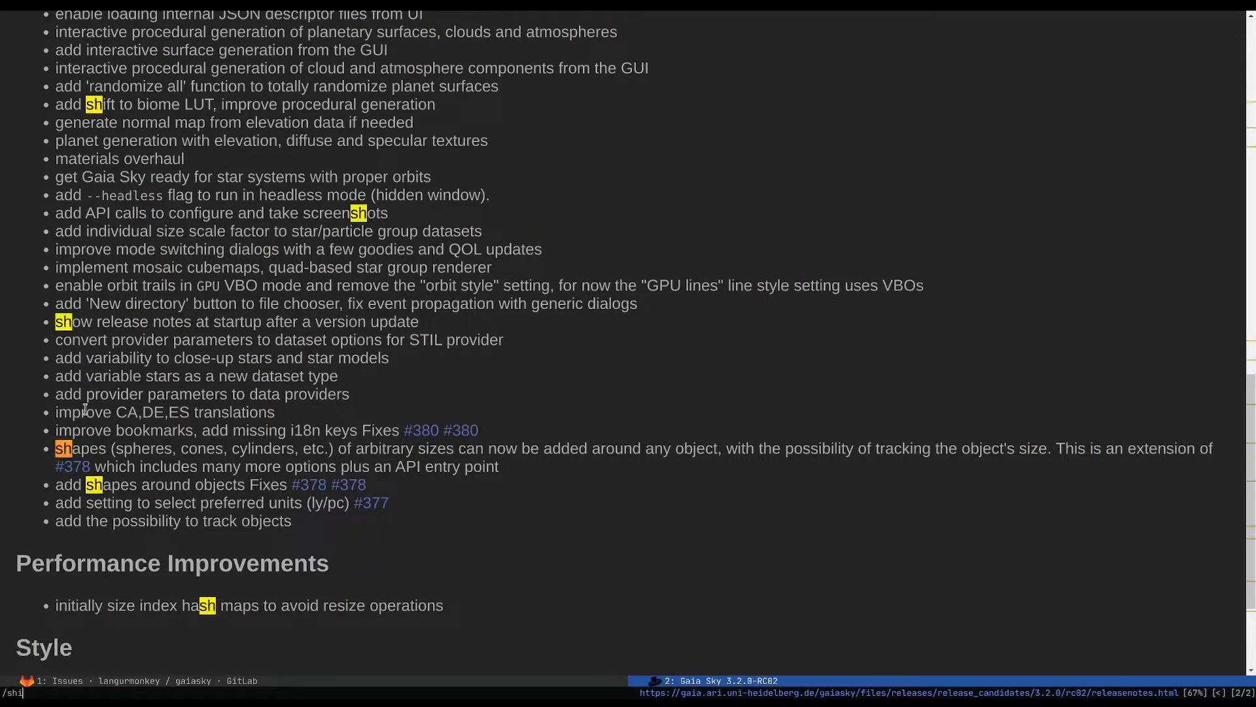
pyautogui.press('BackSpace')
pyautogui.press('BackSpace')
pyautogui.press('BackSpace')
pyautogui.write('apes')
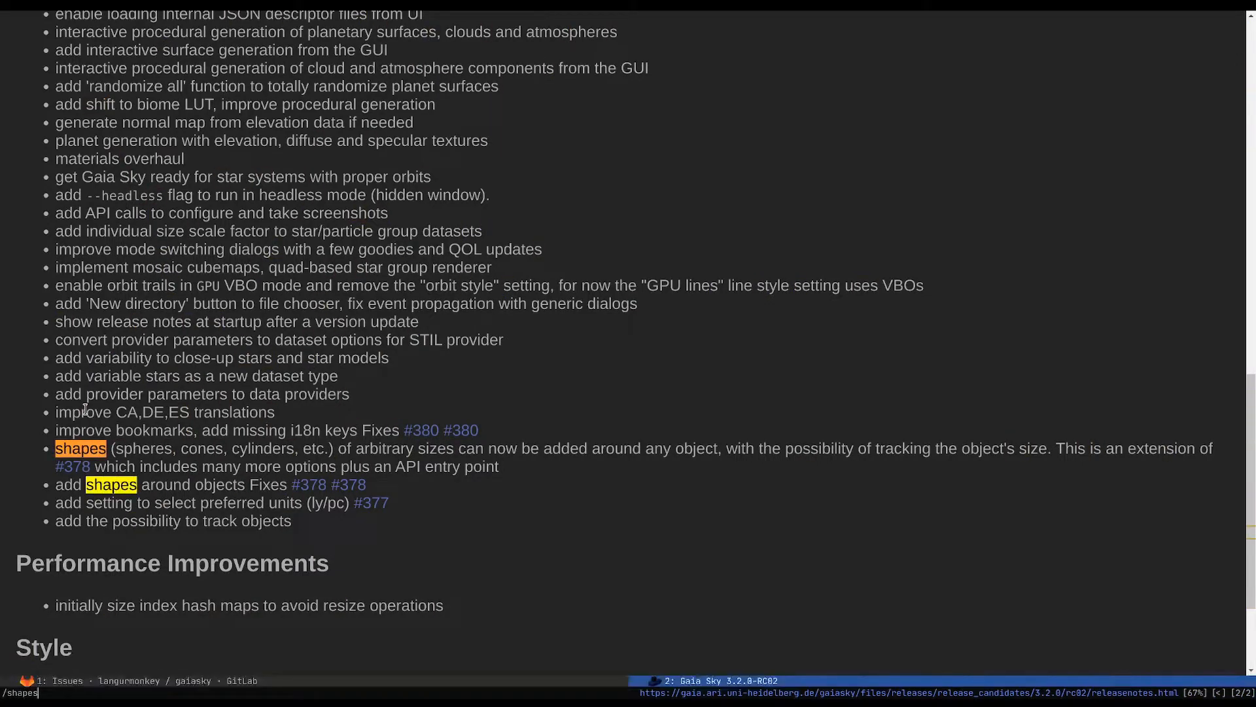
pyautogui.press('Return')
# - Search the release notes for "track" and dismiss the search
pyautogui.press('/')
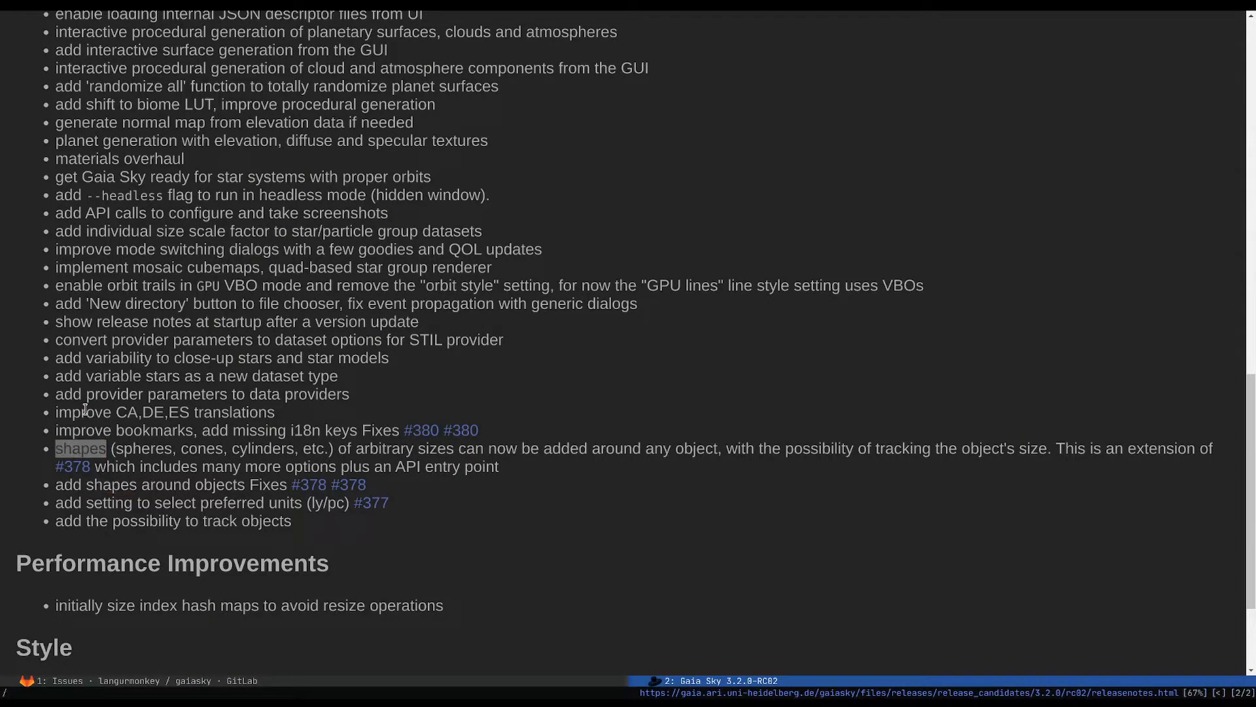
pyautogui.write('track')
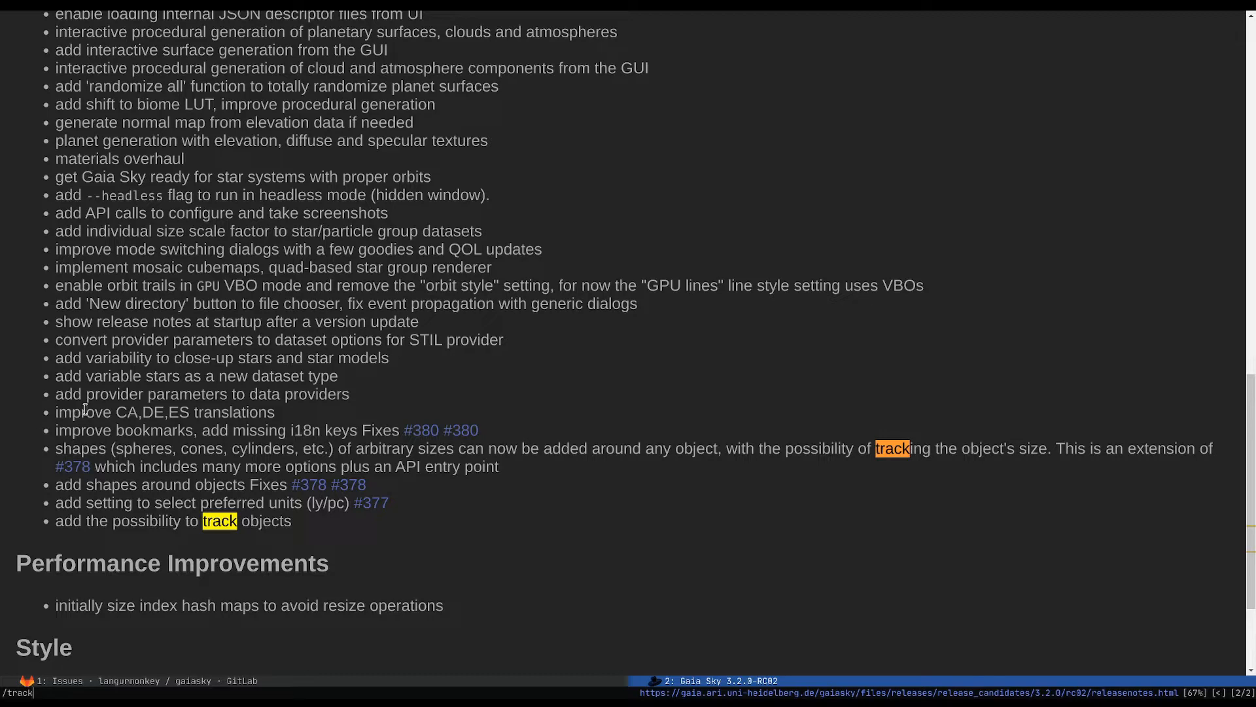
pyautogui.press('Escape')
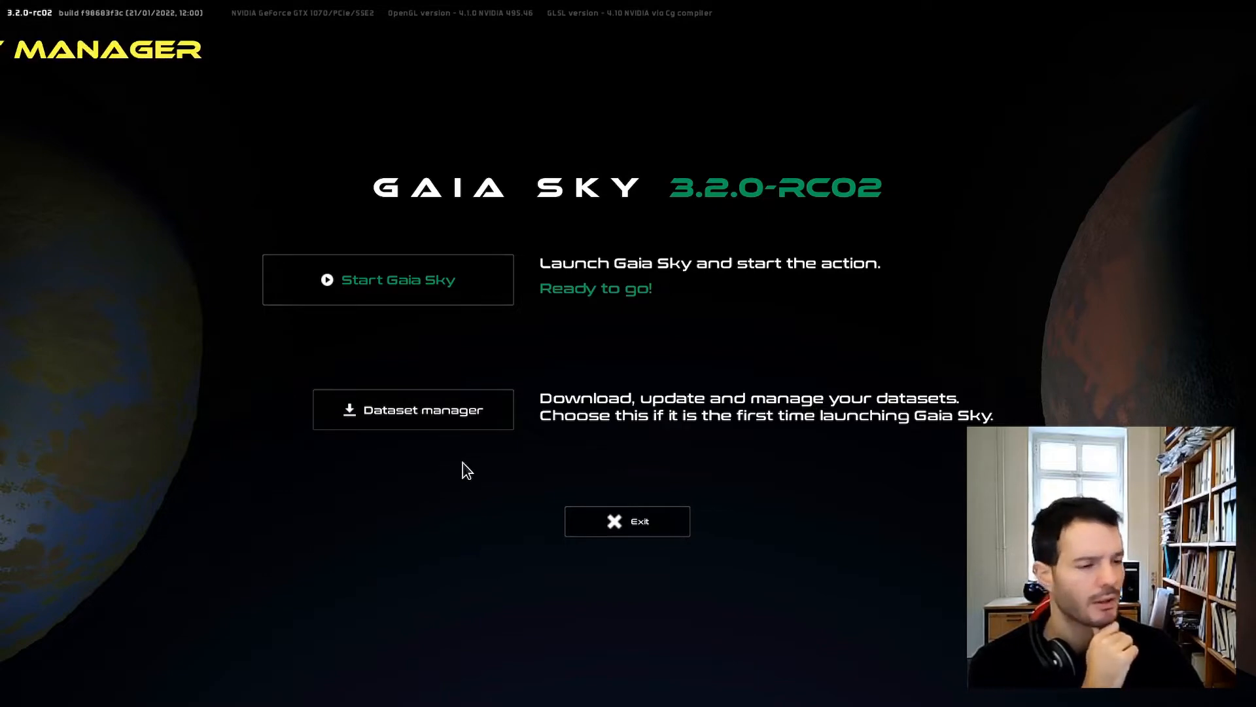
# - Open Gaia Sky's dataset manager and look through the datasets available for download and the full list of installed ones
pyautogui.click(438, 427)
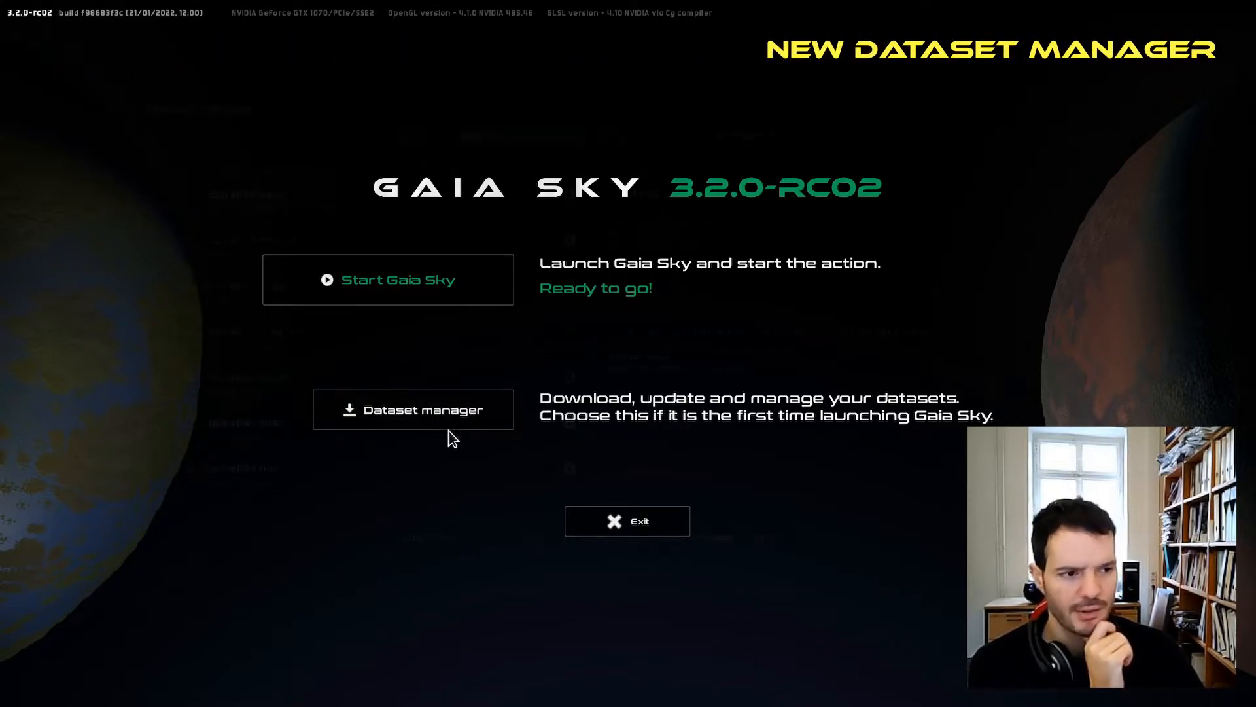
pyautogui.moveTo(627, 109); pyautogui.dragTo(554, 109)
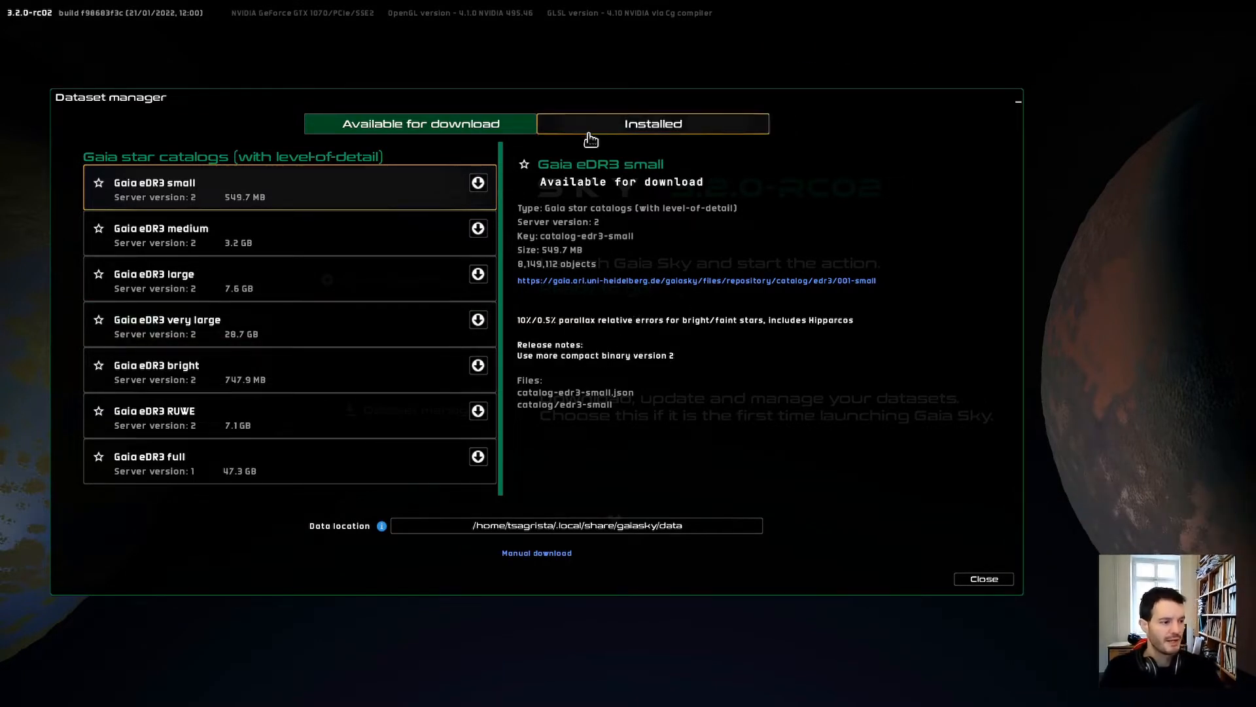
pyautogui.click(624, 131)
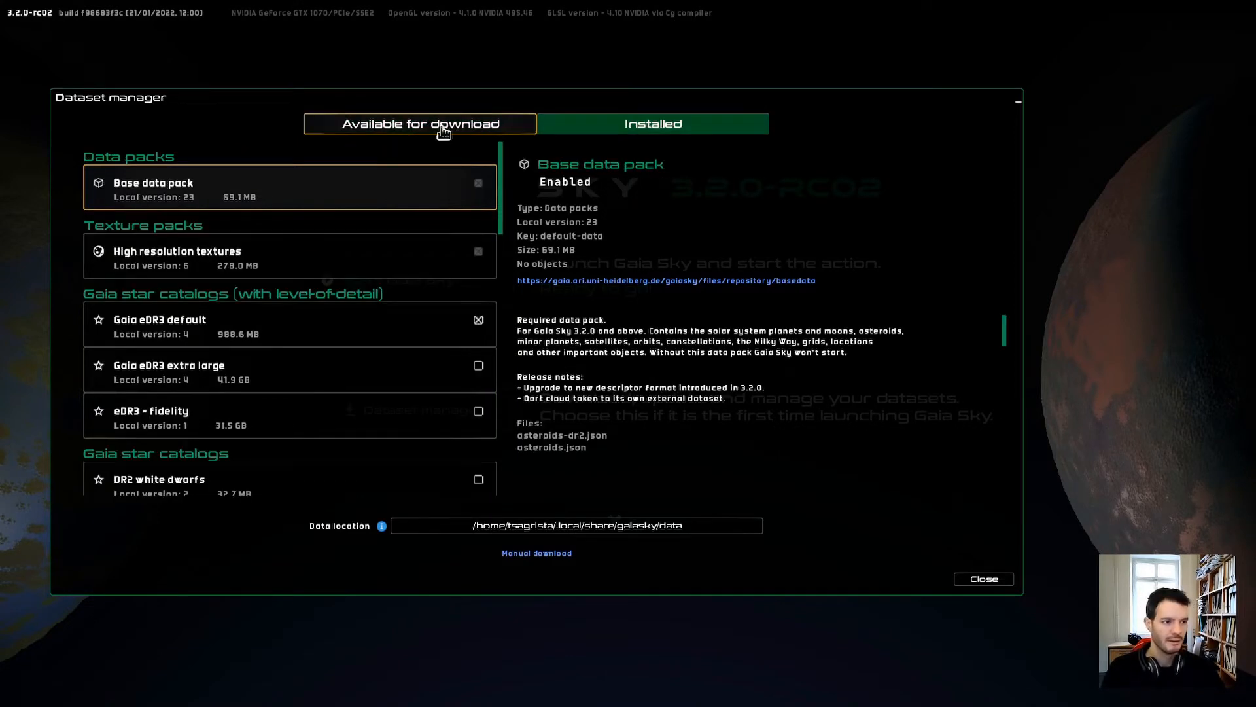
pyautogui.click(445, 123)
pyautogui.click(576, 129)
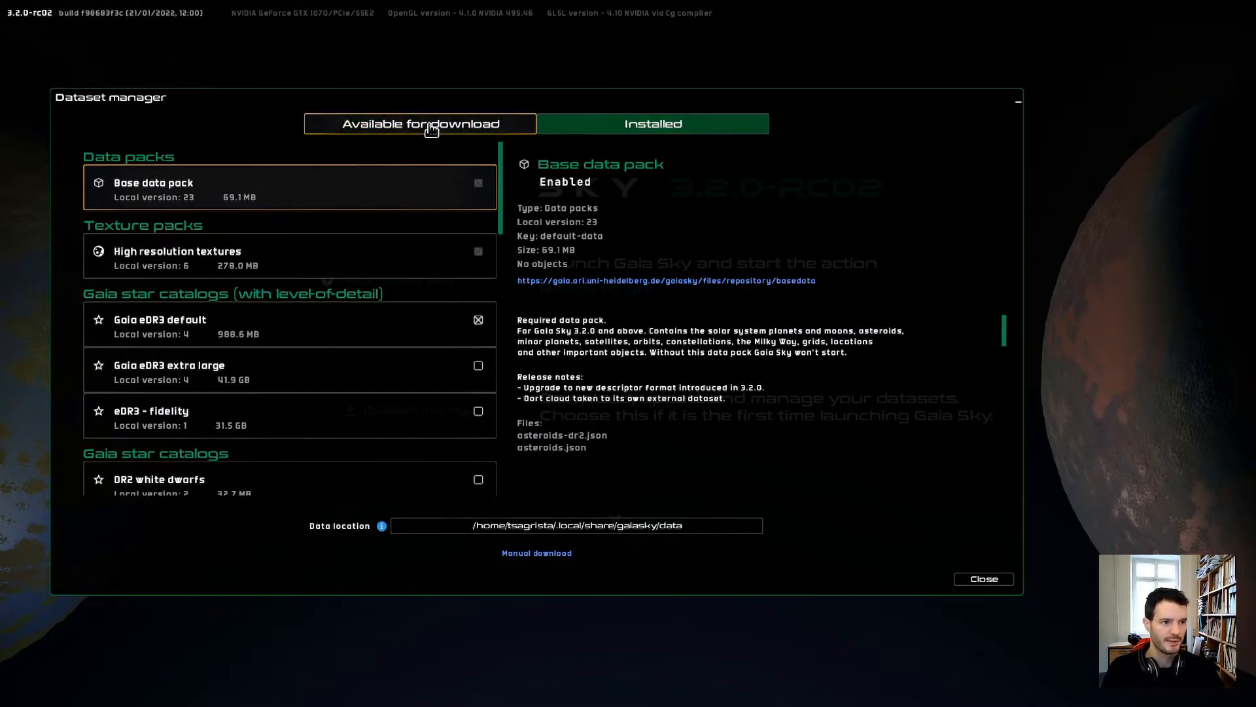
pyautogui.click(408, 125)
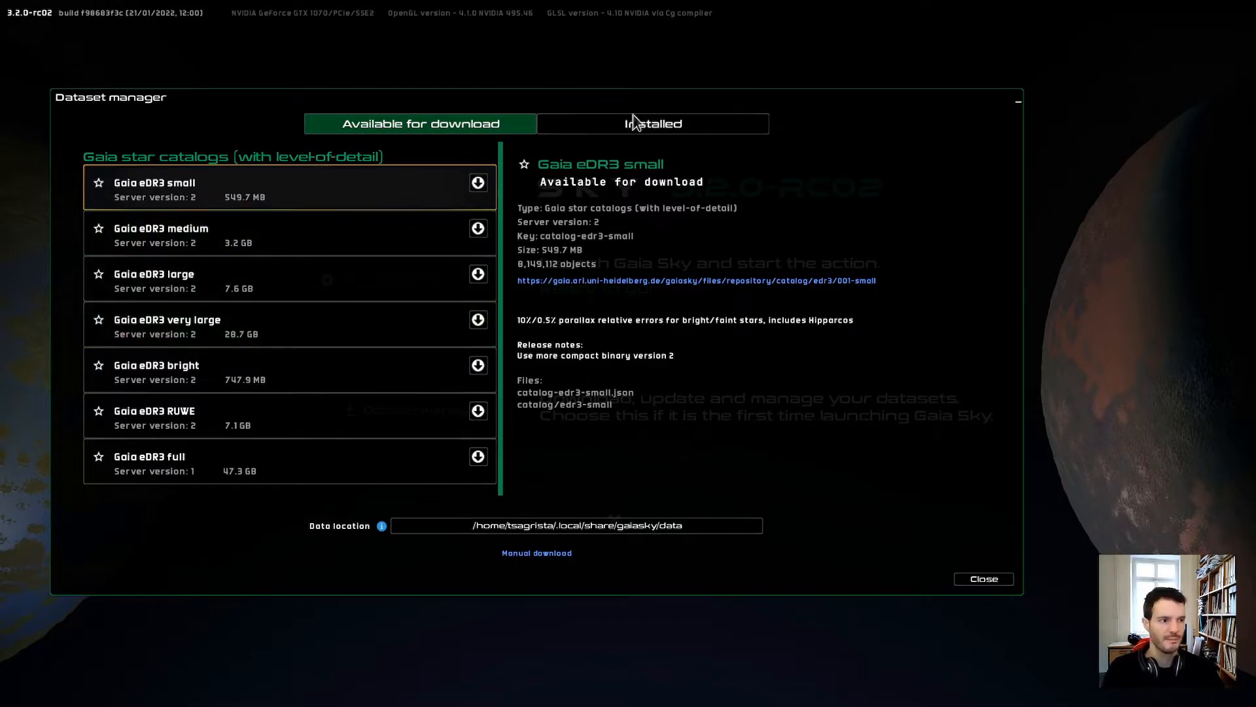
pyautogui.click(611, 127)
pyautogui.moveTo(503, 211); pyautogui.dragTo(535, 483)
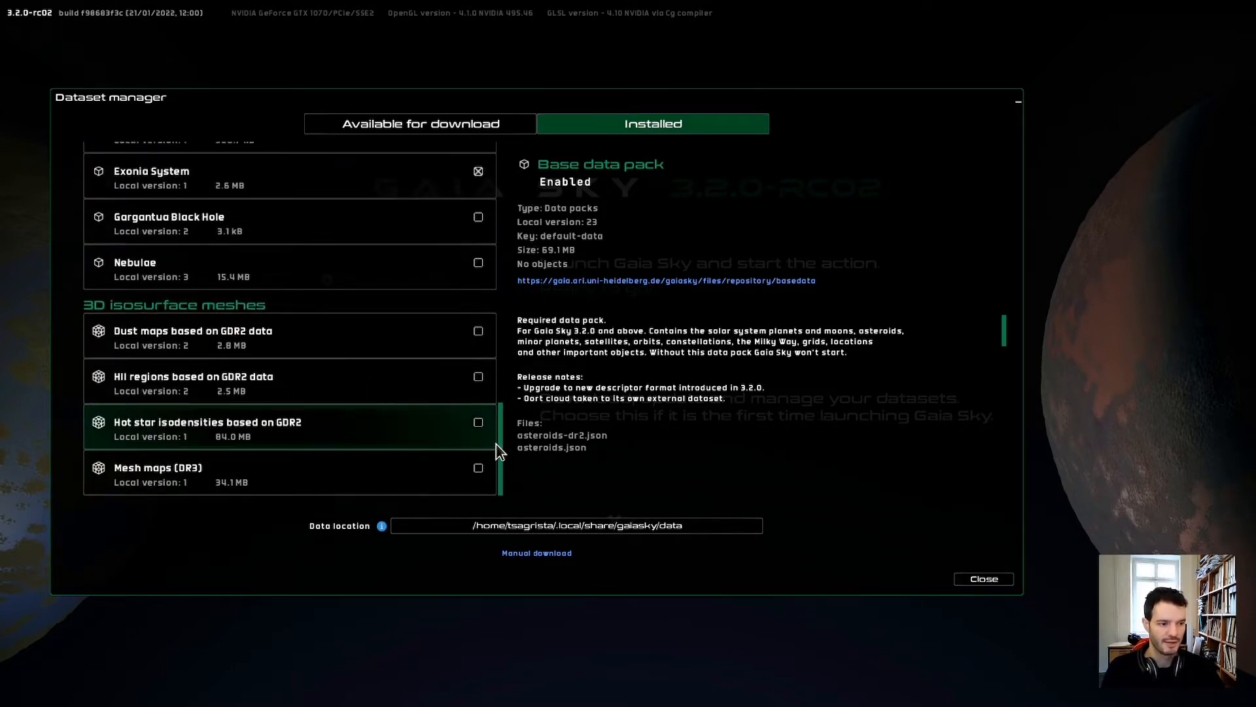
pyautogui.moveTo(500, 441); pyautogui.dragTo(503, 159)
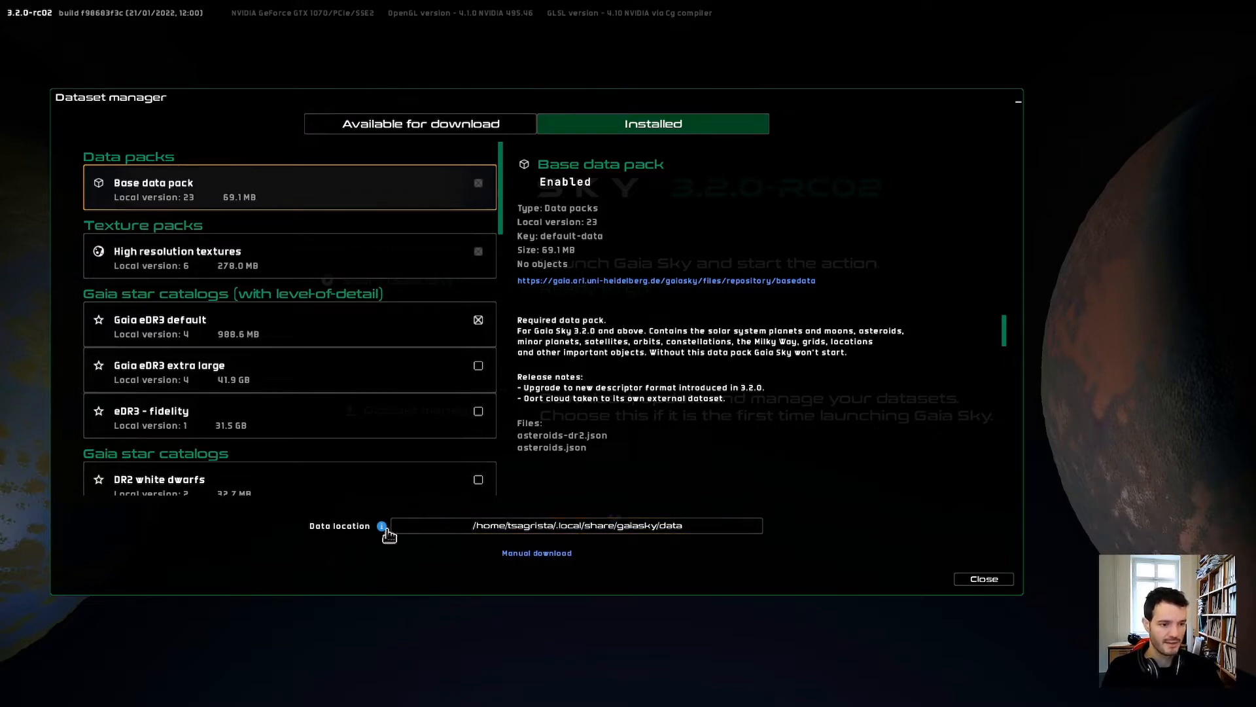
# - Set the data location to the data-test folder inside the gaiasky directory
pyautogui.click(562, 526)
pyautogui.click(457, 178)
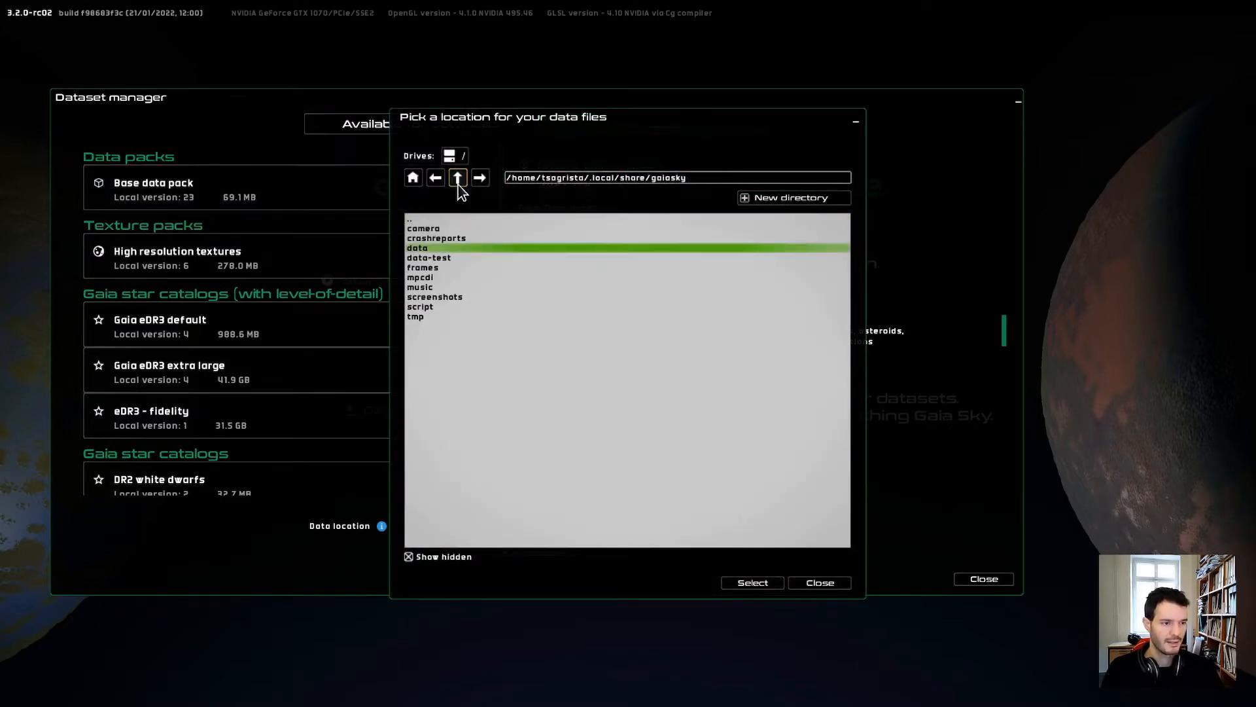
pyautogui.click(441, 258)
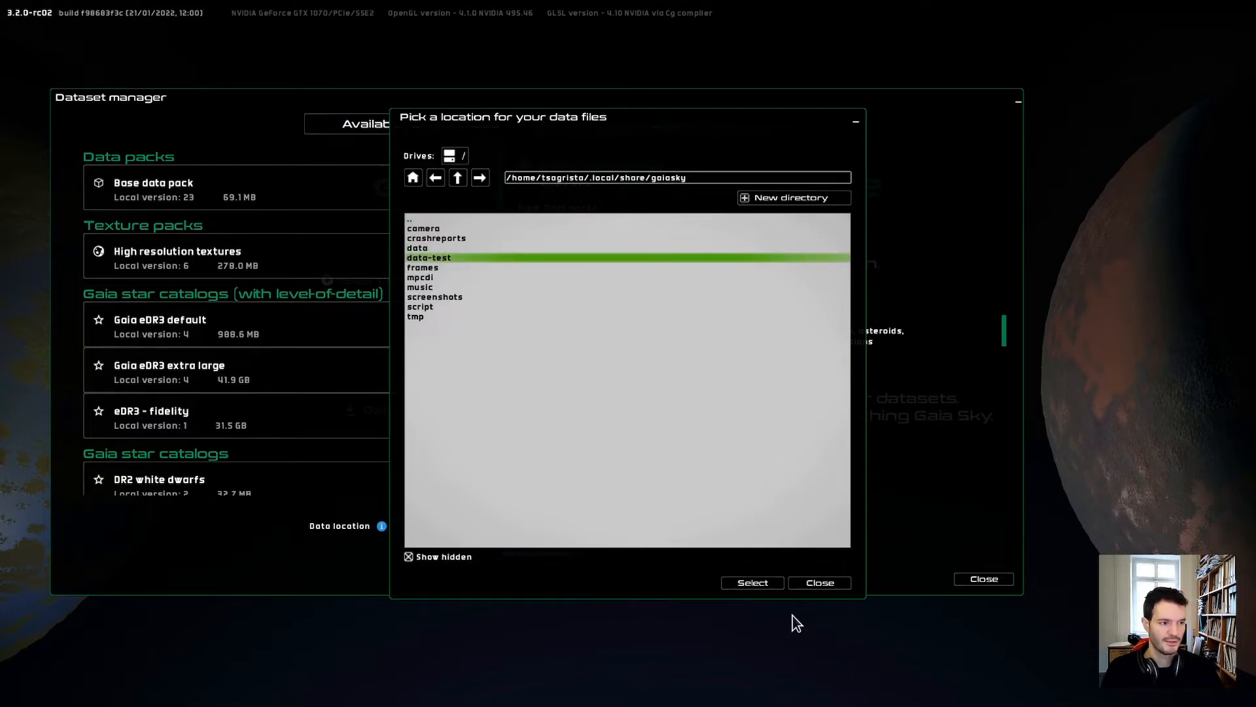
pyautogui.click(752, 582)
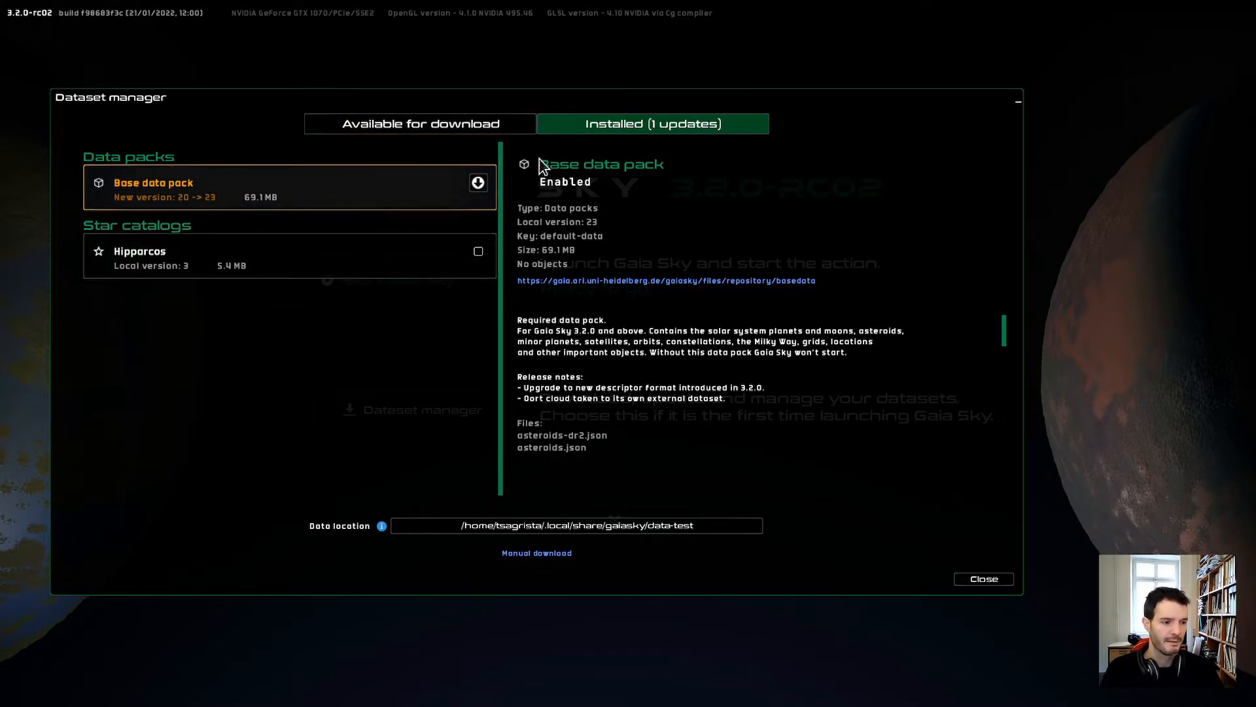
# - Set the data location back to the gaiasky data folder and look through its installed datasets
pyautogui.click(550, 525)
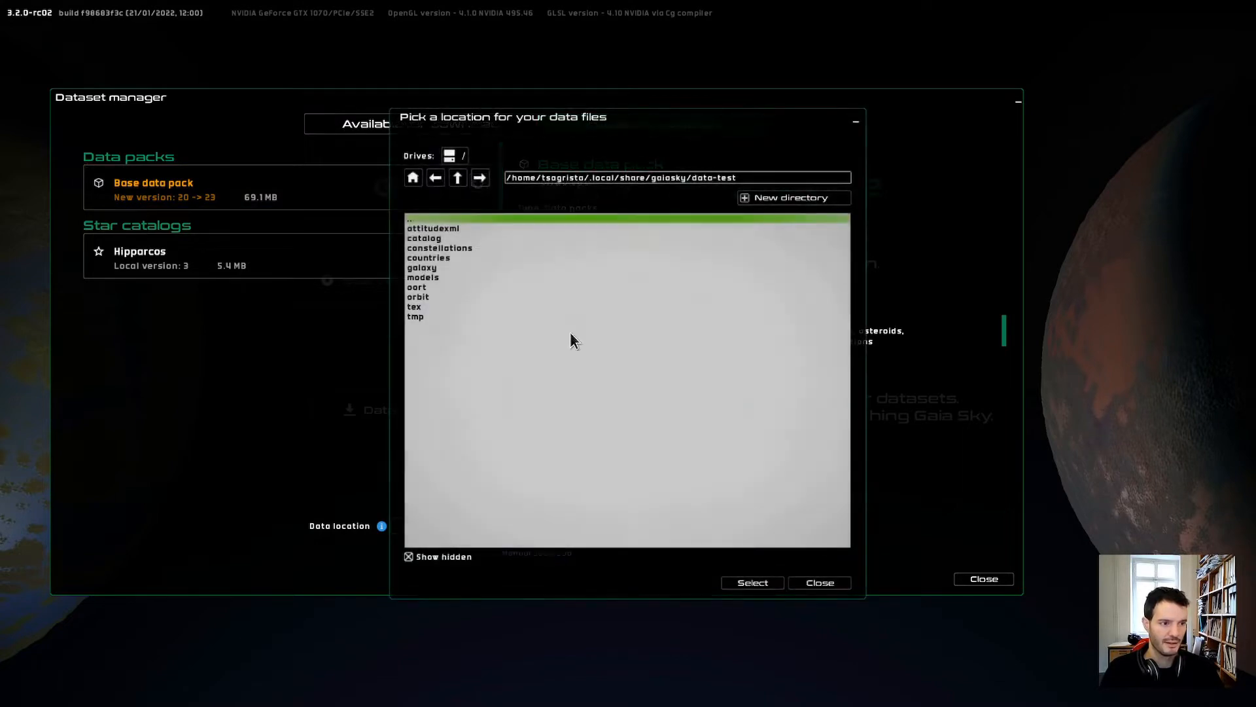
pyautogui.click(458, 178)
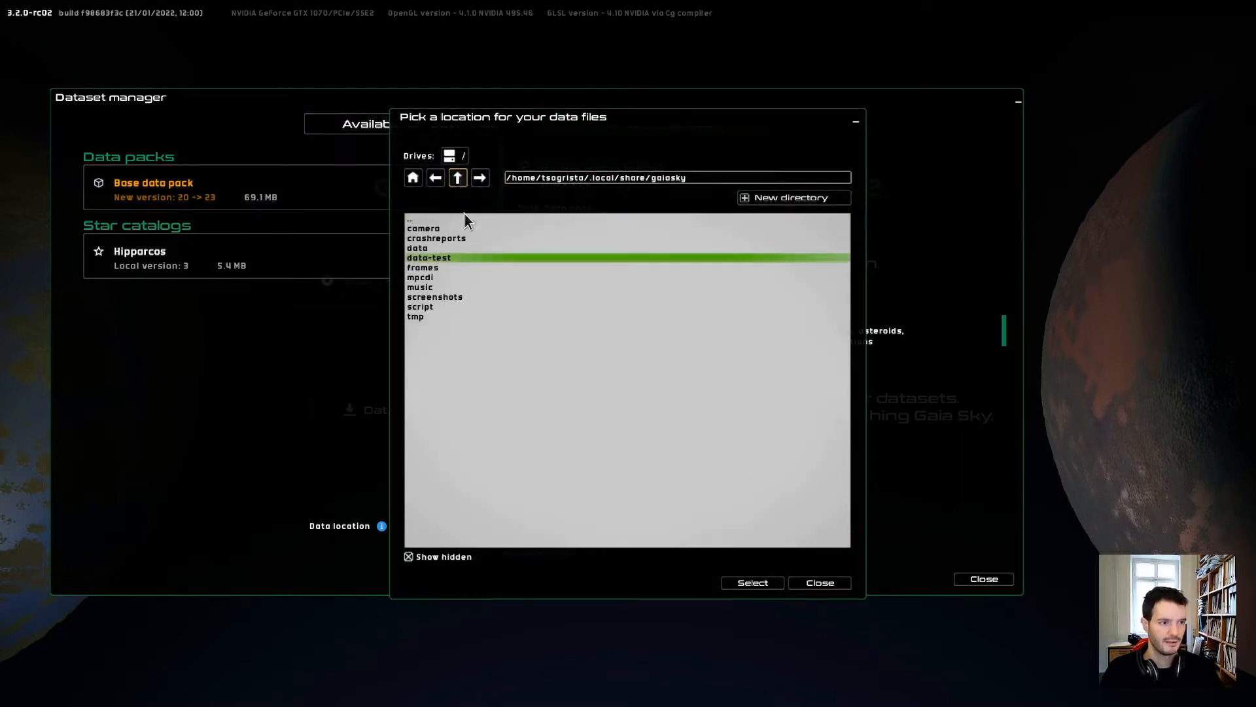
pyautogui.click(424, 248)
pyautogui.click(745, 584)
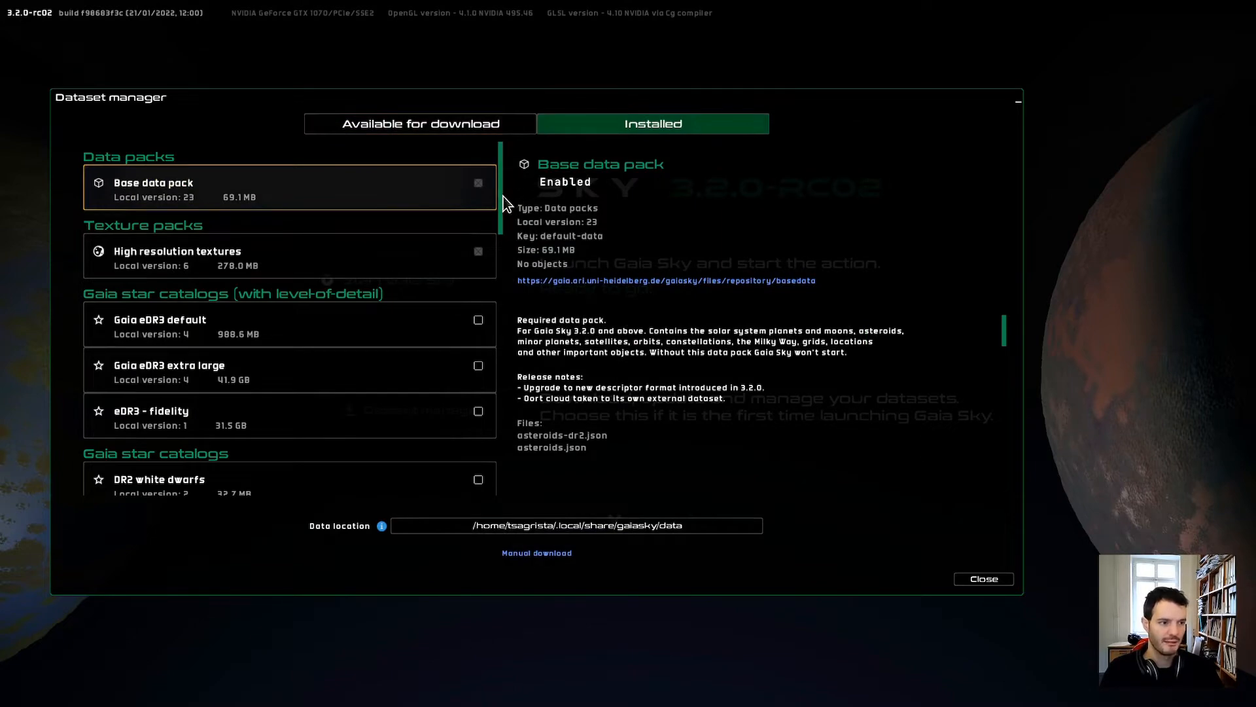
pyautogui.scroll(-10, 502, 204)
pyautogui.scroll(10, 502, 204)
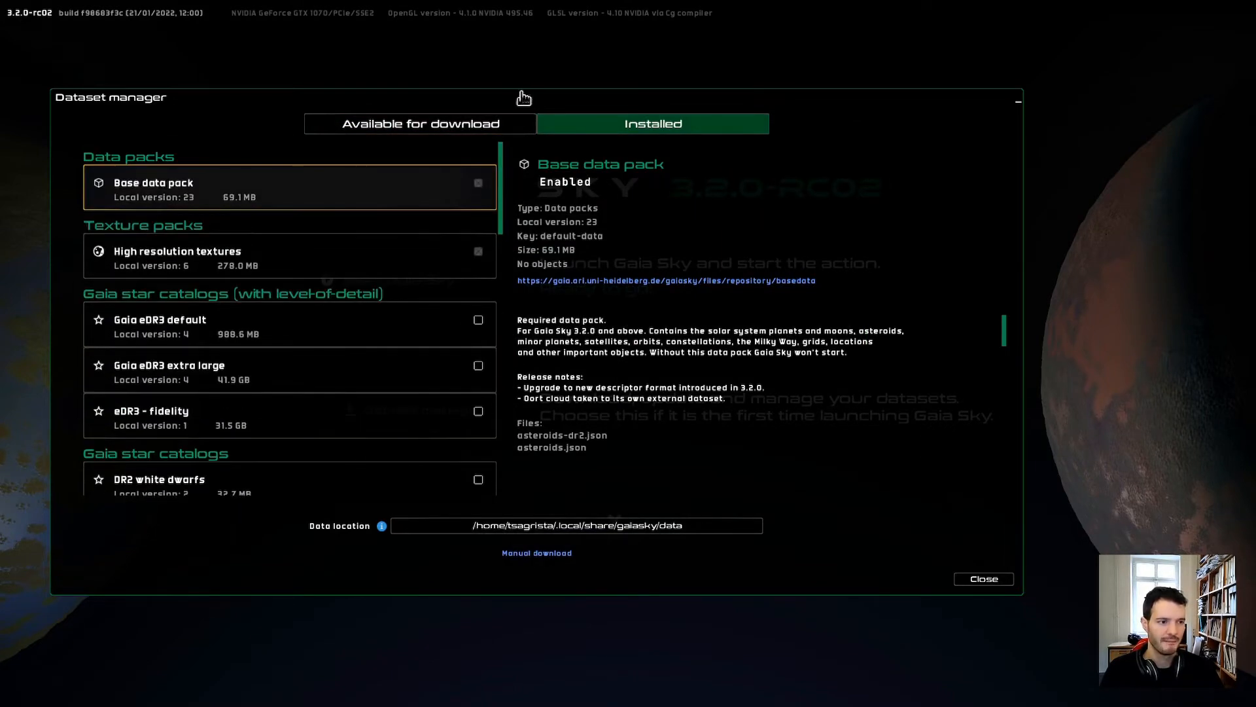
# - Start downloading the Gaia eDR3 very large catalog from the available datasets and cancel the running download
pyautogui.click(432, 130)
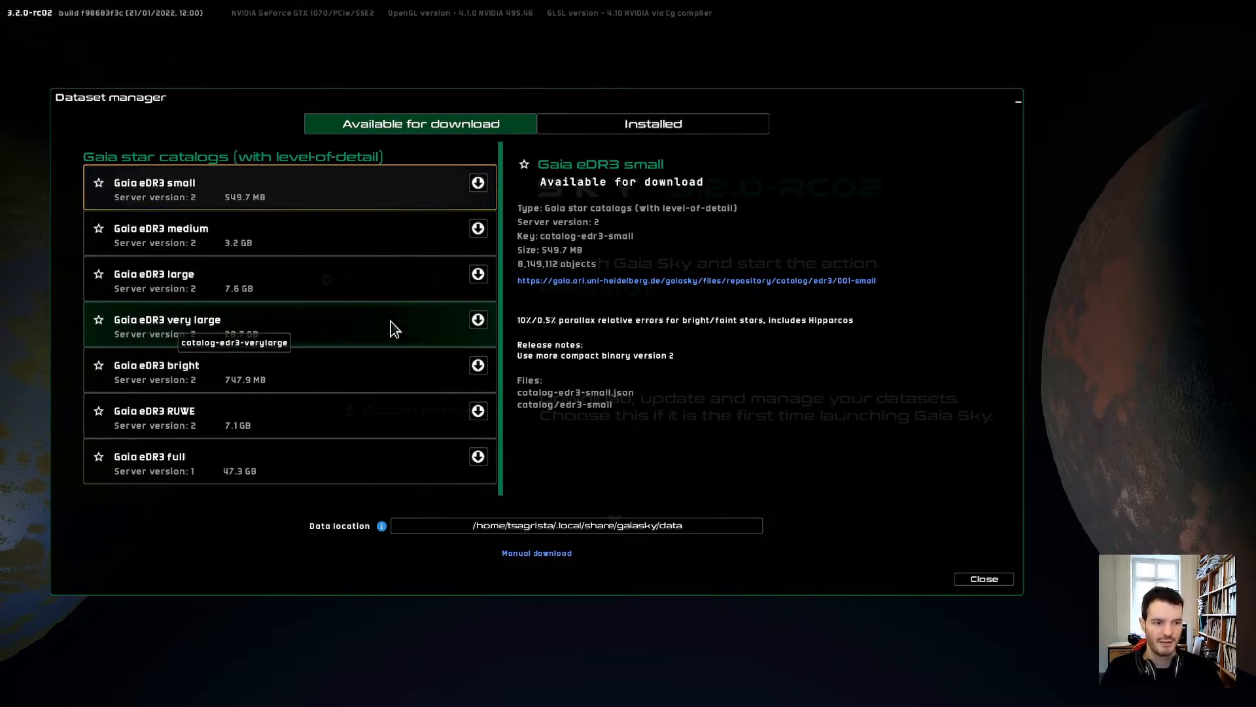
pyautogui.click(477, 320)
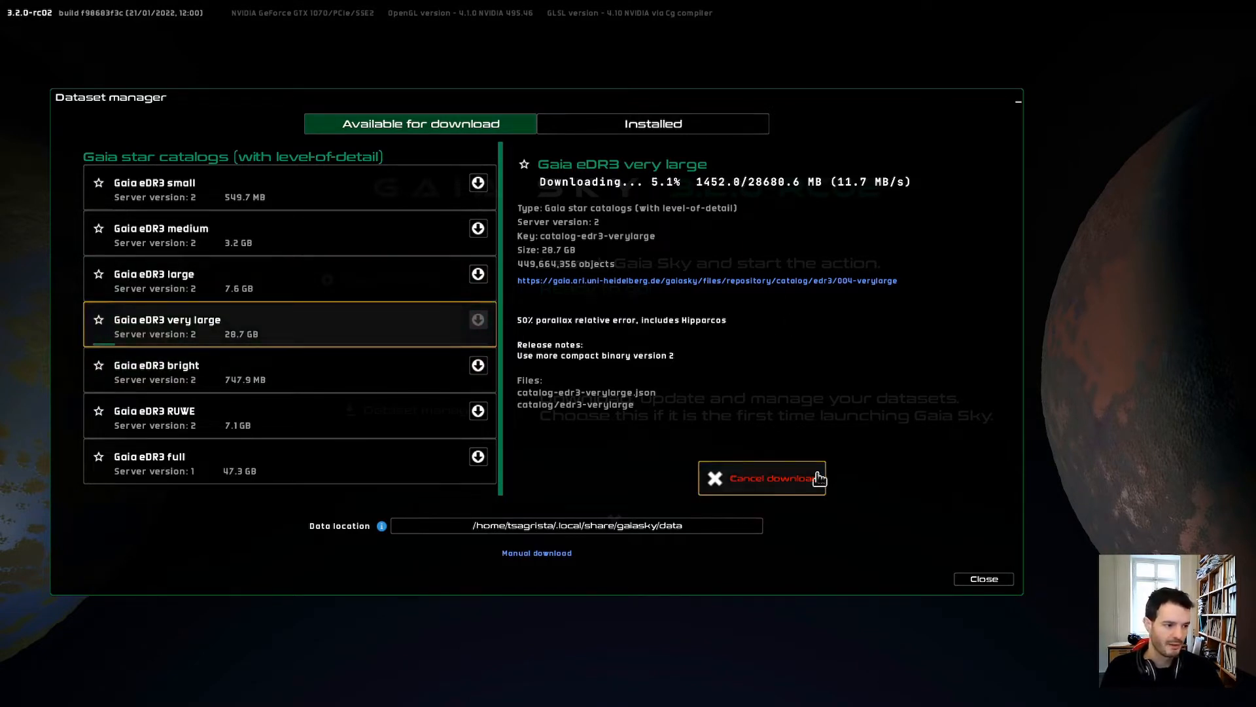
pyautogui.click(782, 484)
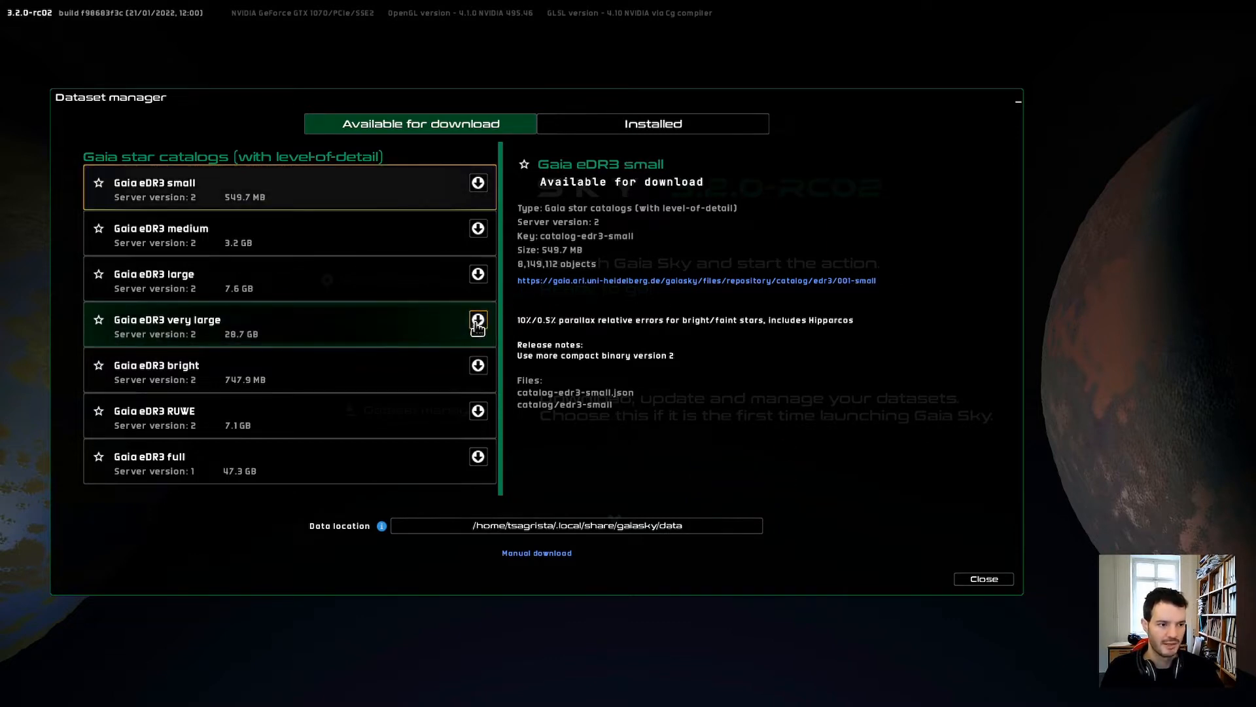
# - Resume the Gaia eDR3 very large download and start the Gaia eDR3 RUWE download in parallel
pyautogui.click(478, 321)
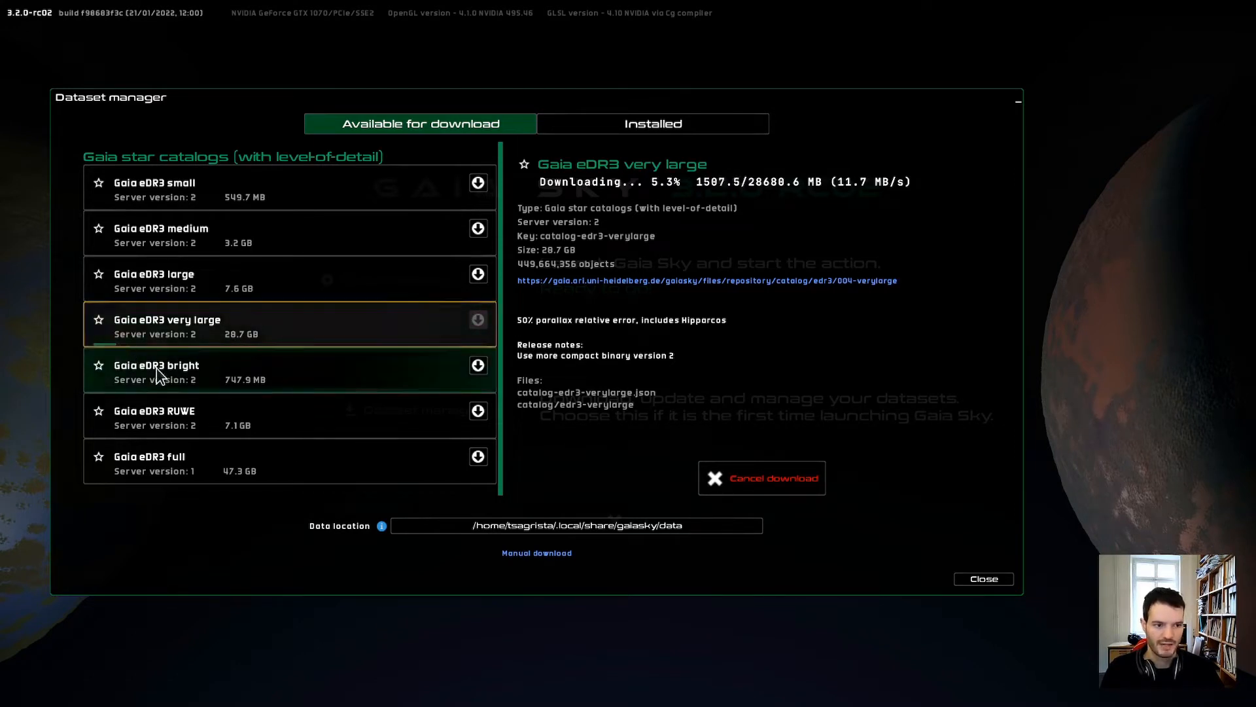
pyautogui.click(478, 411)
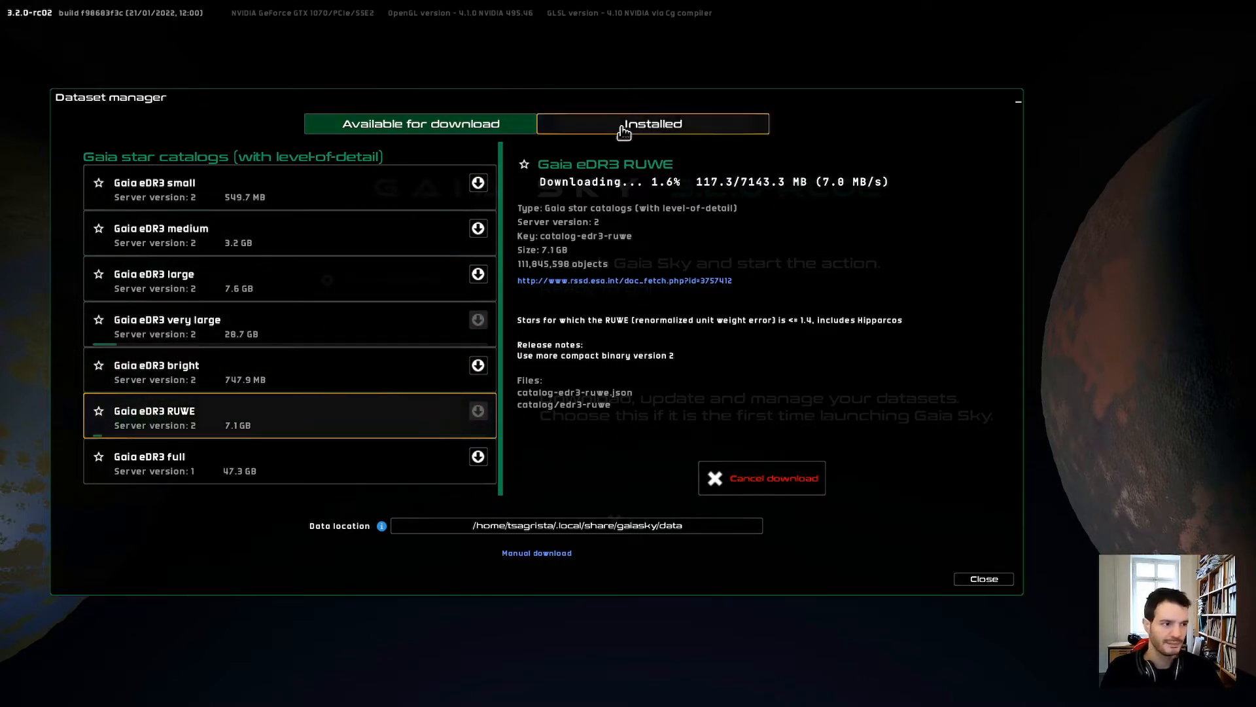
# - Remove the High resolution textures pack from the installed datasets and confirm its removal
pyautogui.click(651, 123)
pyautogui.click(349, 223)
pyautogui.rightClick(348, 222)
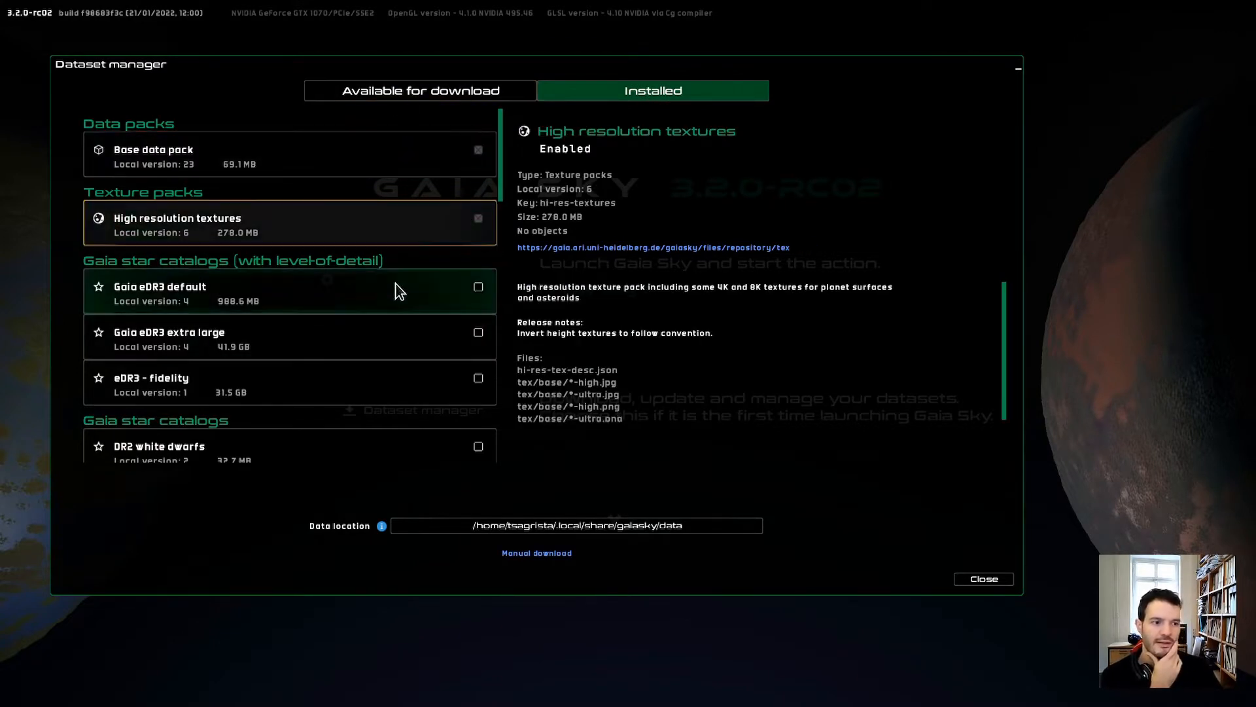
pyautogui.rightClick(398, 226)
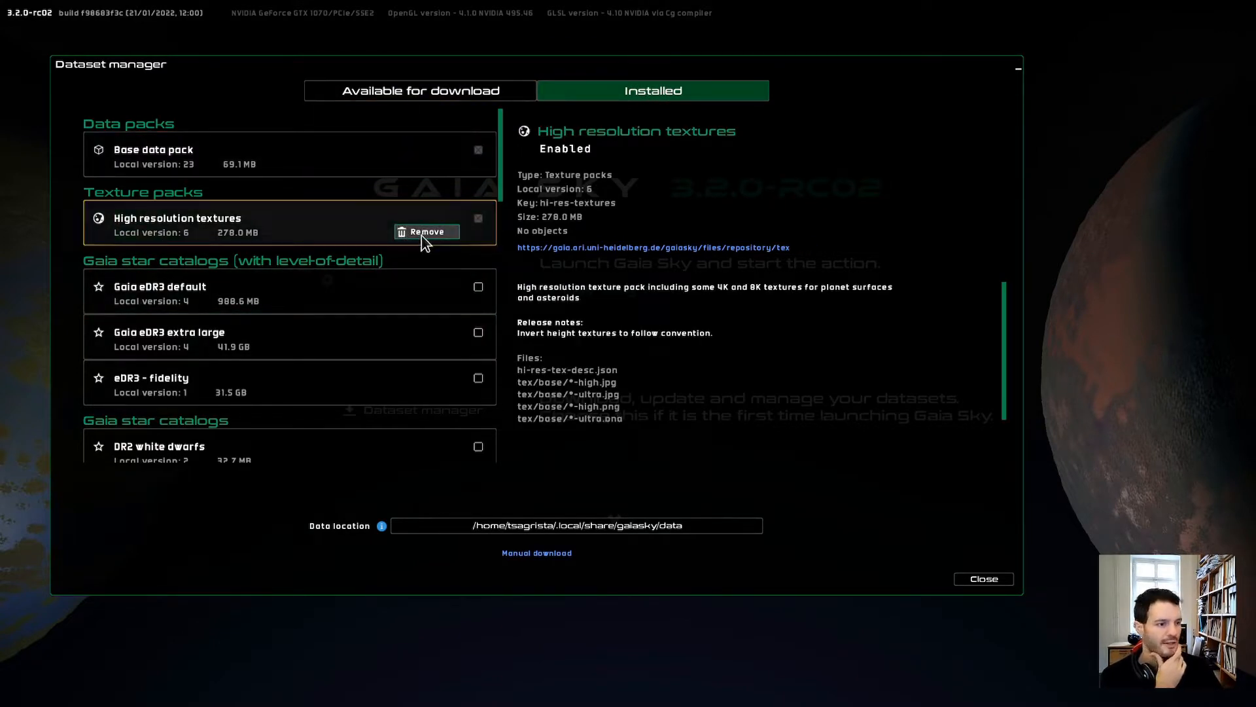
pyautogui.click(424, 233)
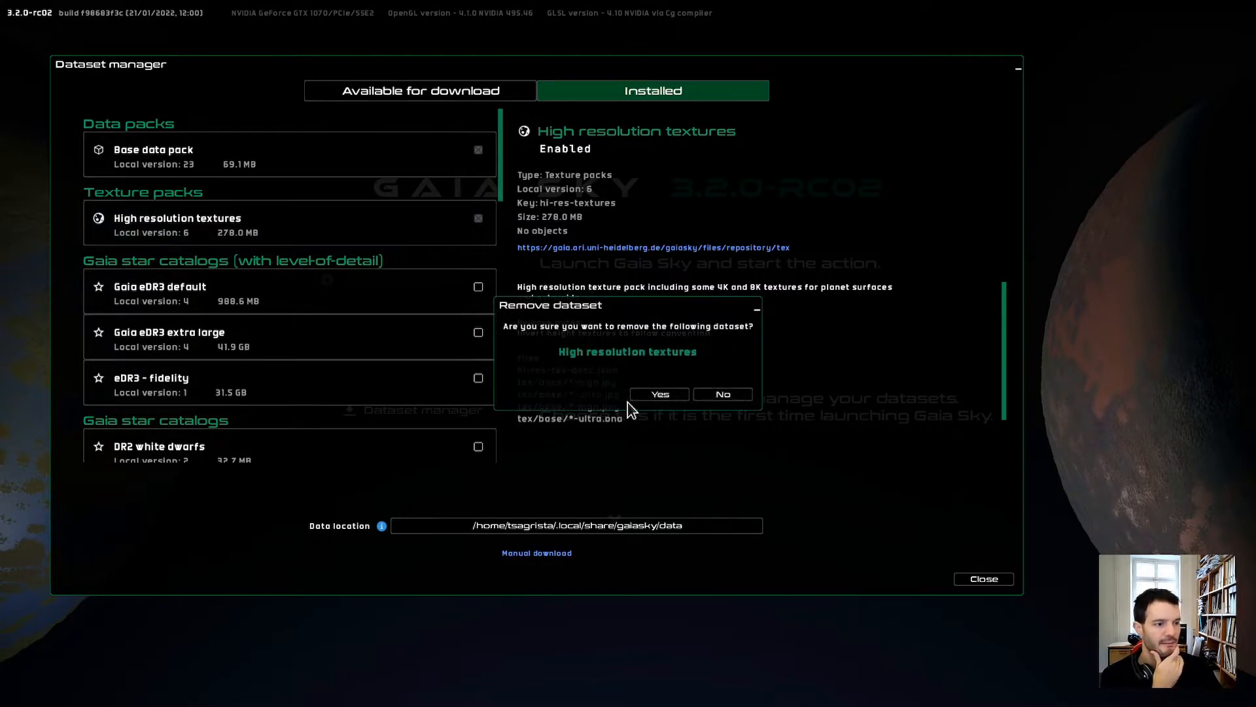
pyautogui.moveTo(672, 314); pyautogui.dragTo(551, 272)
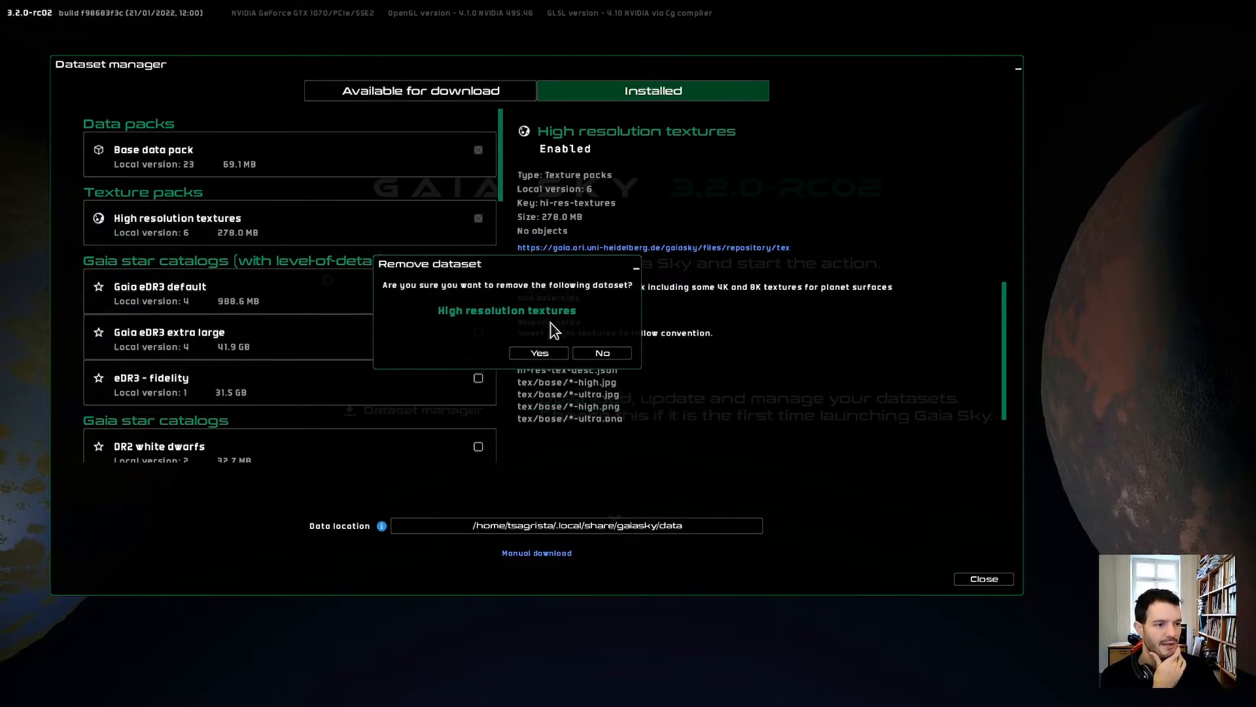
pyautogui.click(547, 358)
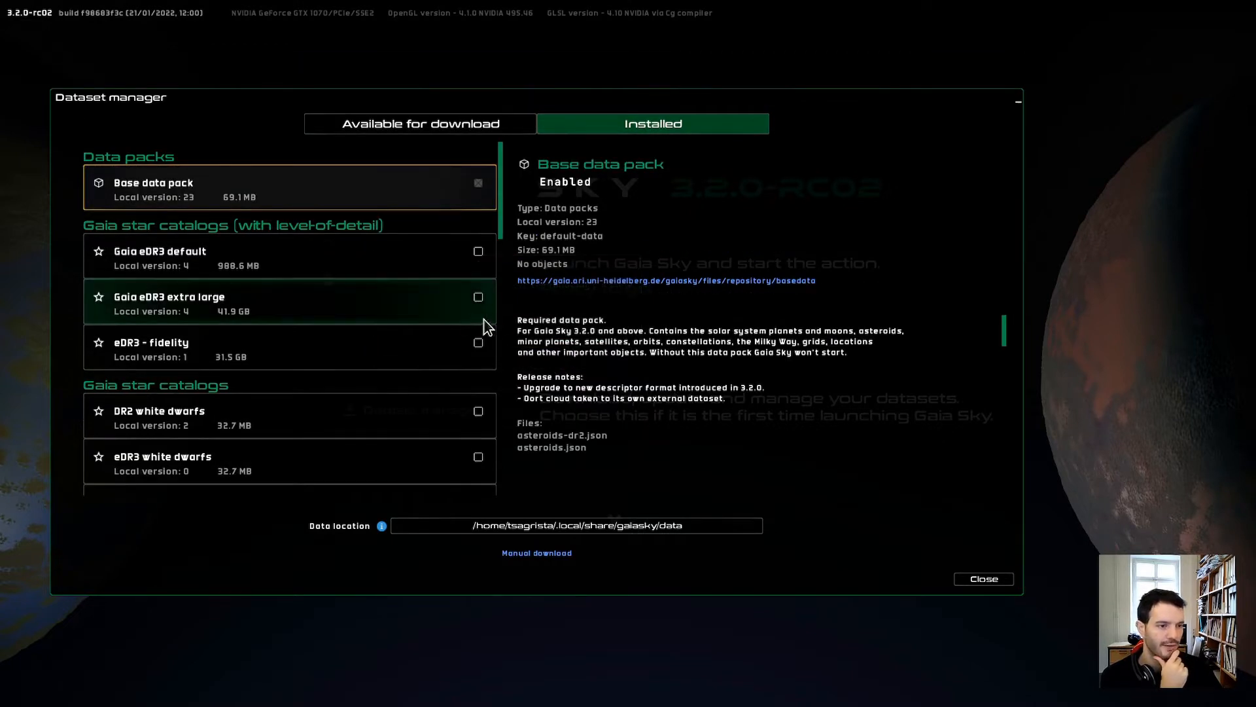
# - Look through the installed datasets, from the data packs down to the star and galaxy catalogs
pyautogui.scroll(-2, 407, 278)
pyautogui.scroll(2, 407, 278)
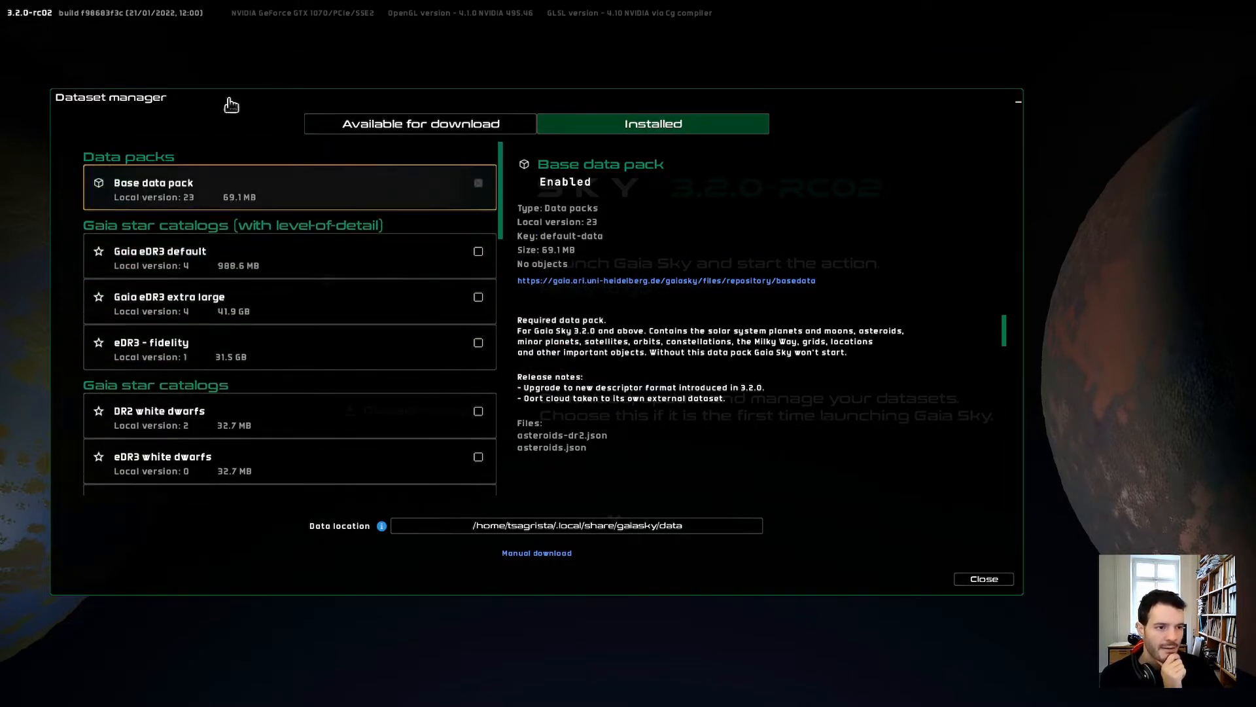
pyautogui.scroll(-2, 411, 288)
pyautogui.scroll(-6, 410, 271)
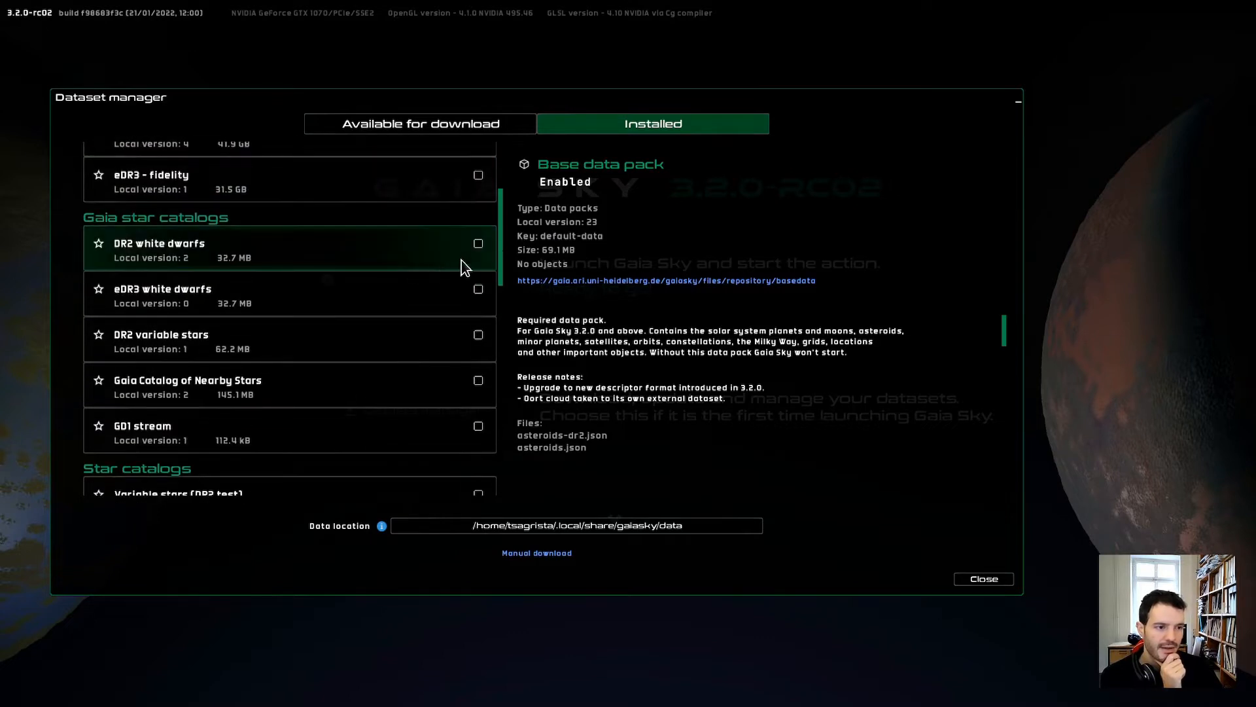
pyautogui.scroll(4, 468, 248)
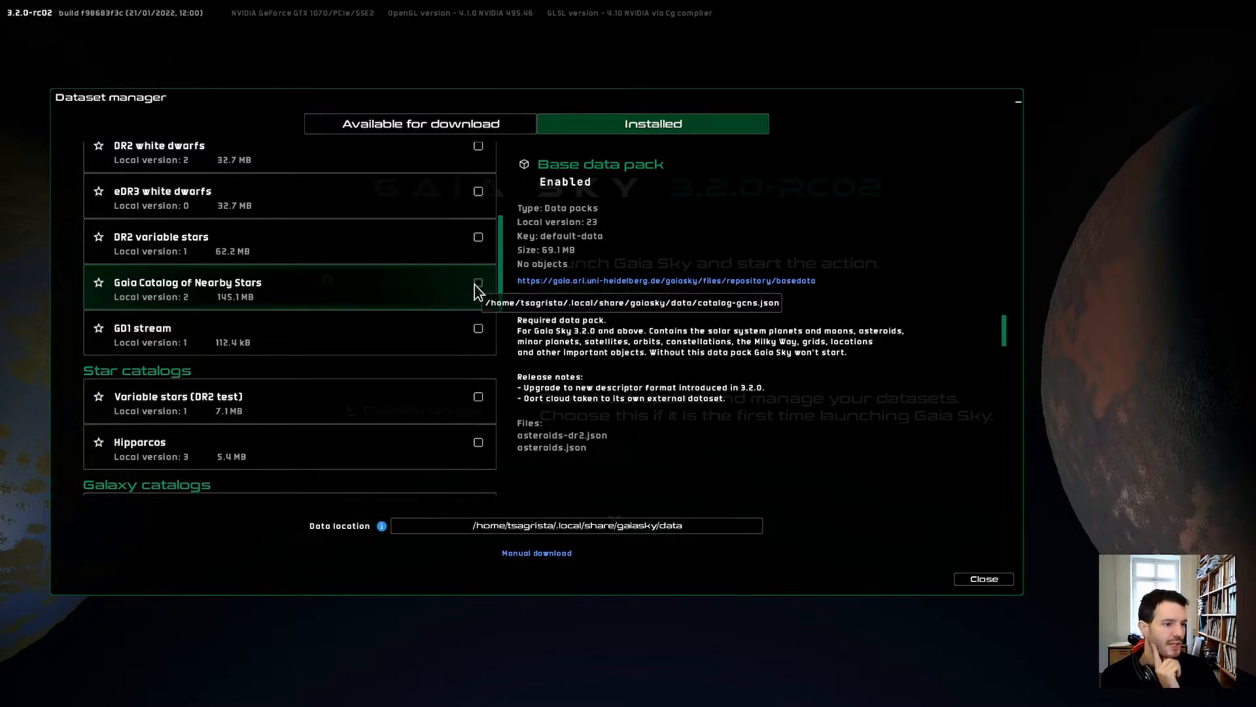
pyautogui.scroll(-2, 377, 296)
pyautogui.scroll(4, 379, 293)
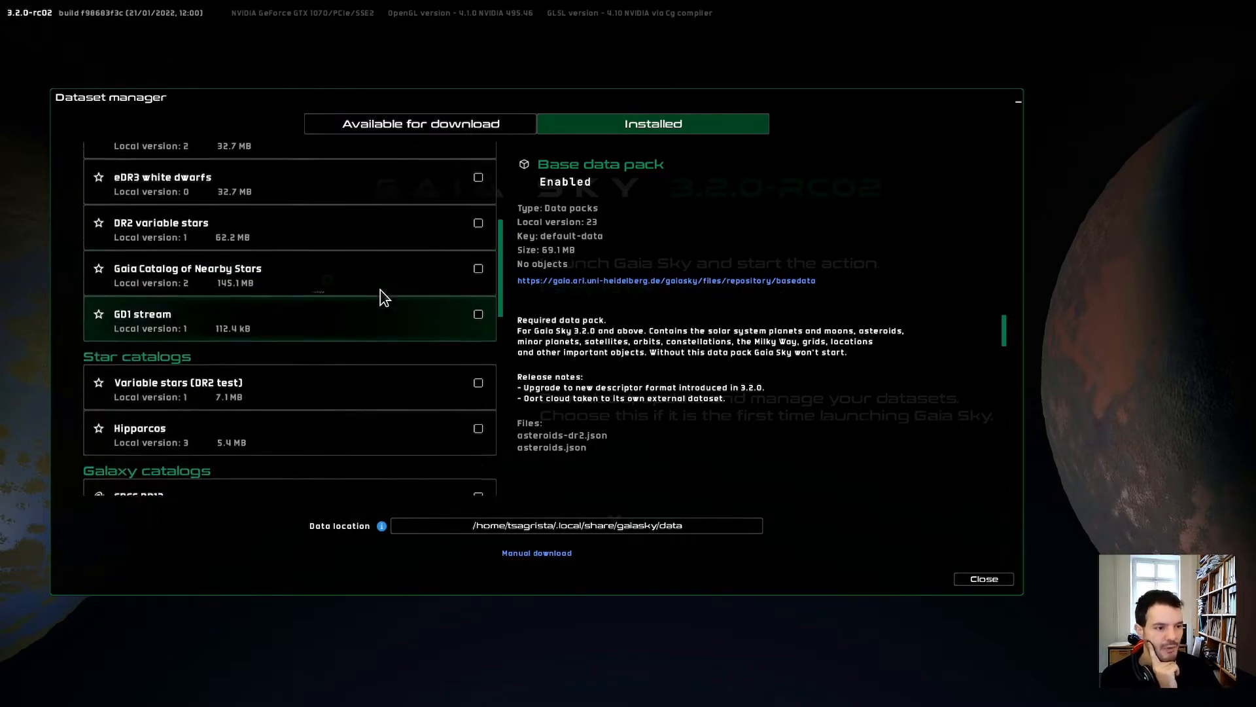
pyautogui.scroll(4, 381, 295)
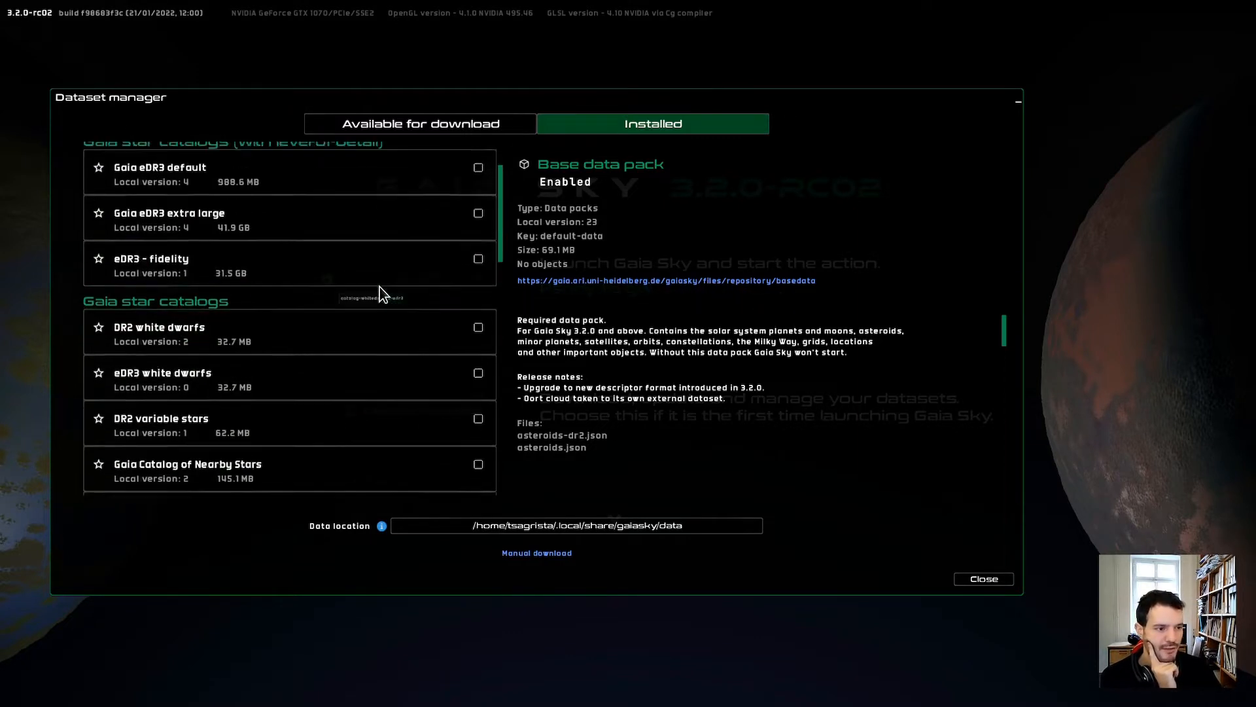
# - Toggle the installed Gaia eDR3 default and Gaia eDR3 extra large catalogs on and back off
pyautogui.click(478, 253)
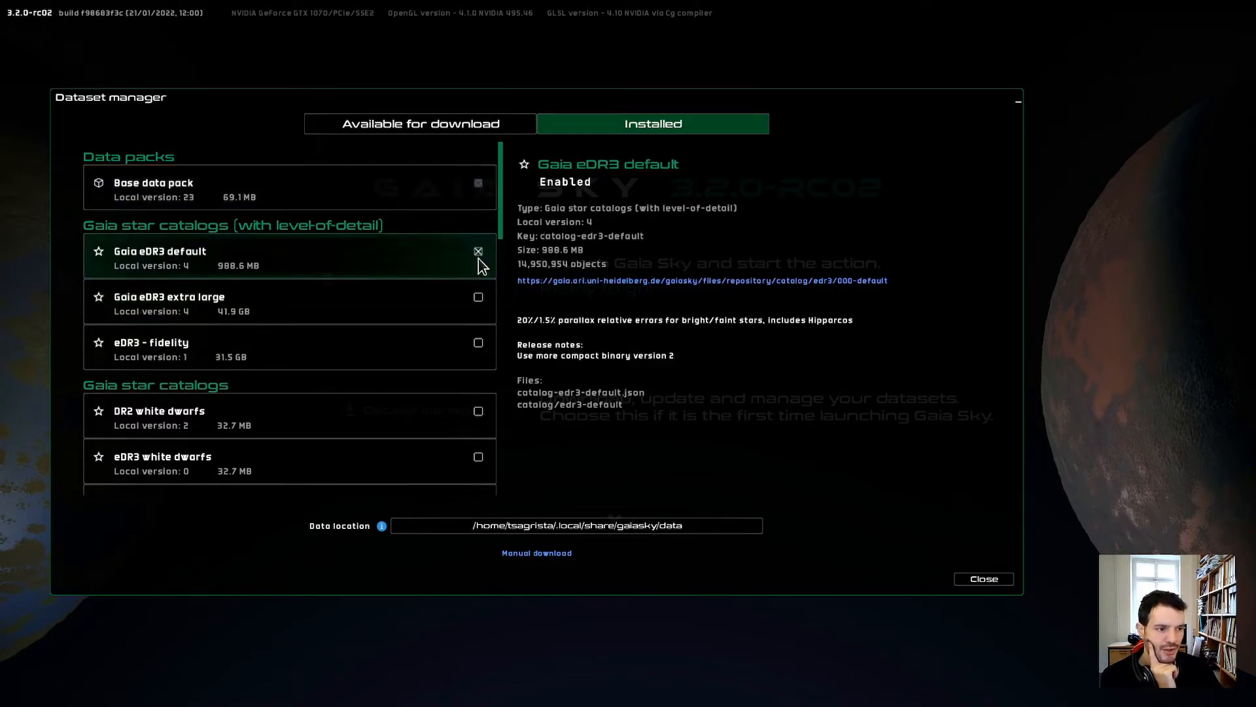
pyautogui.click(479, 299)
pyautogui.click(479, 298)
pyautogui.click(479, 299)
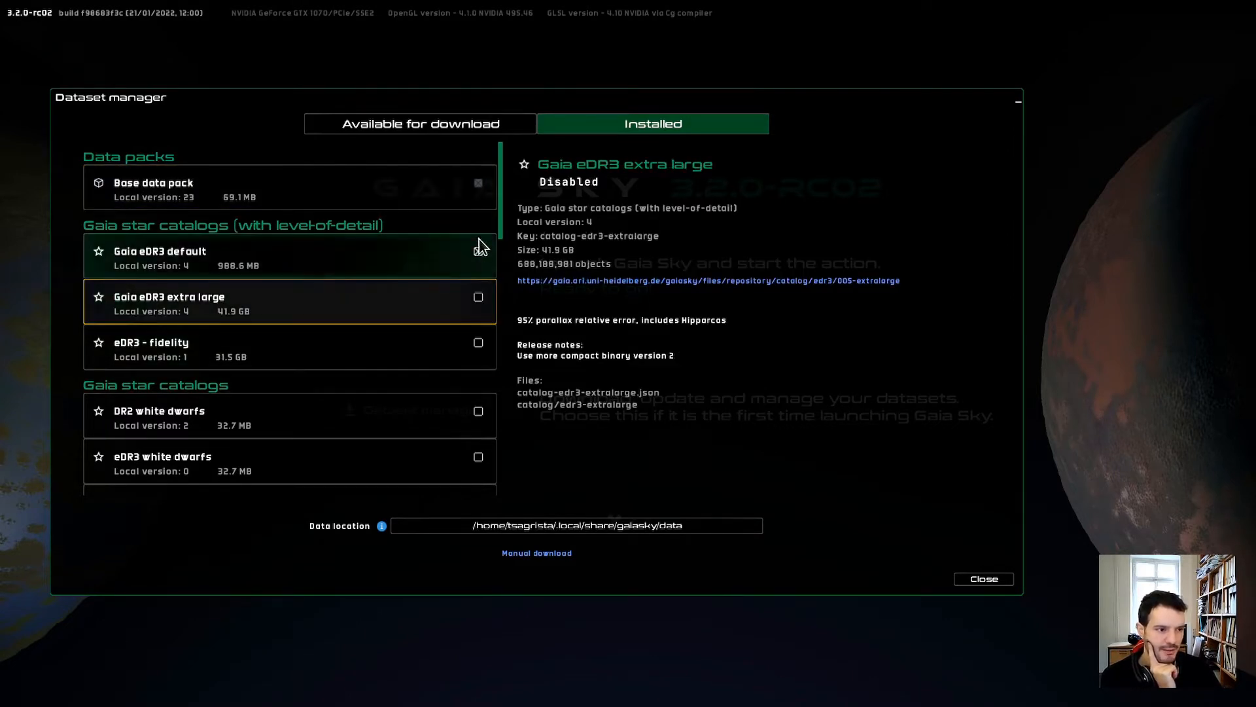
pyautogui.click(479, 252)
pyautogui.click(478, 251)
pyautogui.scroll(-5, 469, 314)
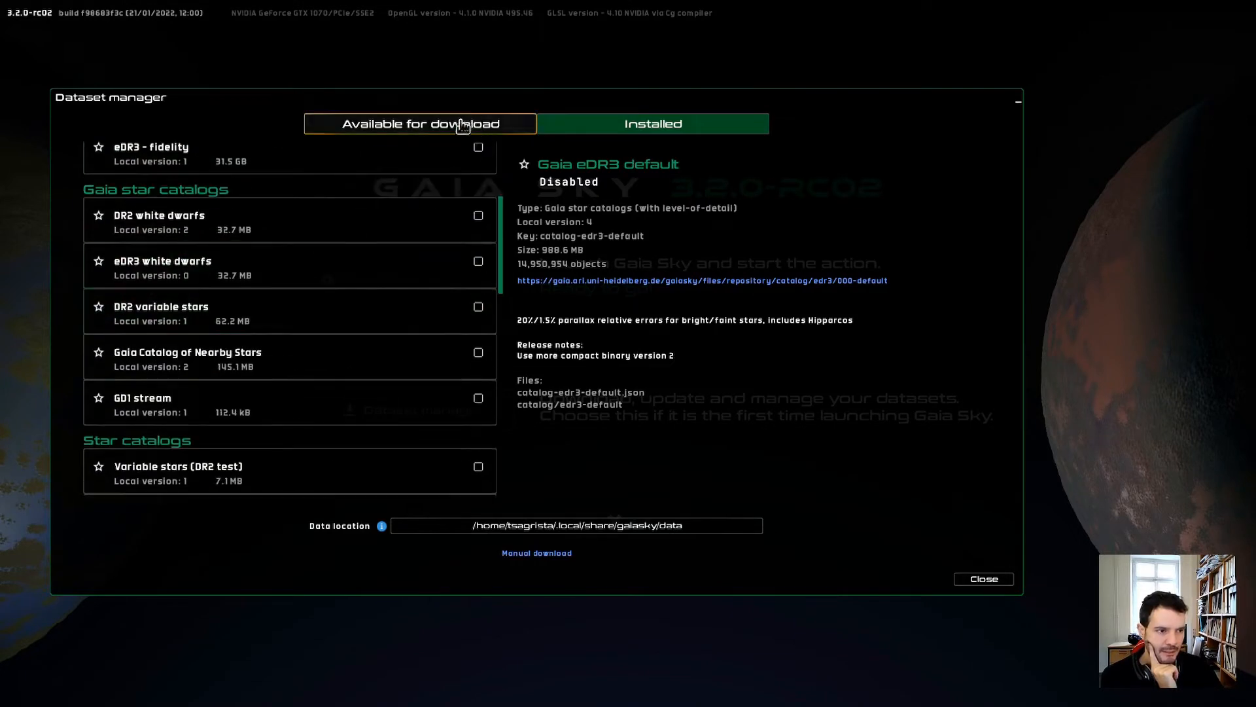
# - Check the download progress of the Gaia eDR3 very large and Gaia eDR3 RUWE catalogs
pyautogui.click(463, 124)
pyautogui.scroll(-2, 249, 320)
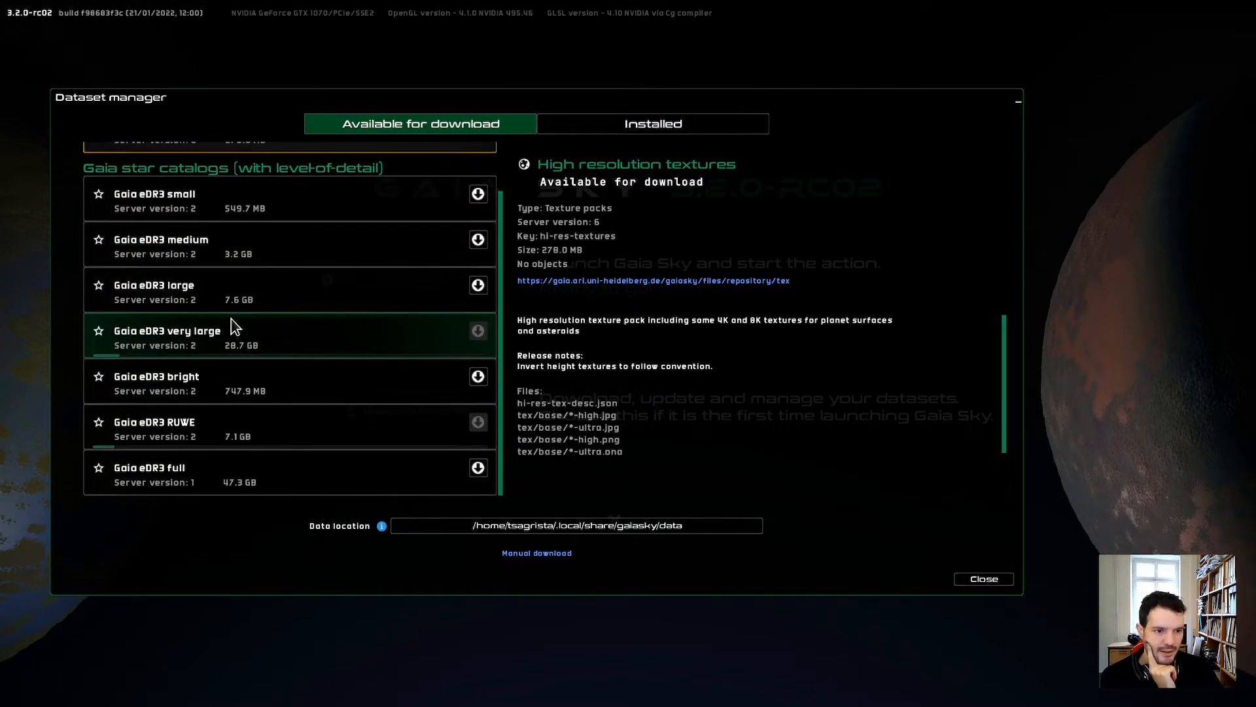
pyautogui.click(217, 339)
pyautogui.click(276, 433)
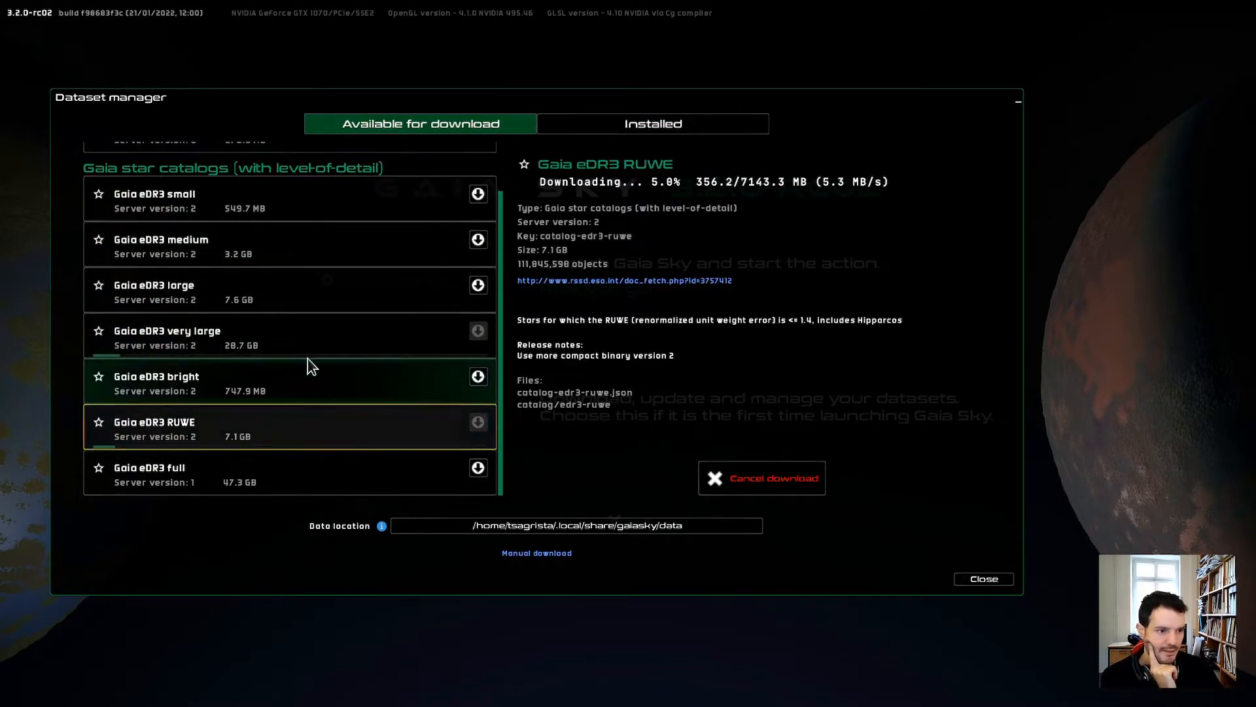
pyautogui.click(316, 342)
pyautogui.scroll(2, 294, 307)
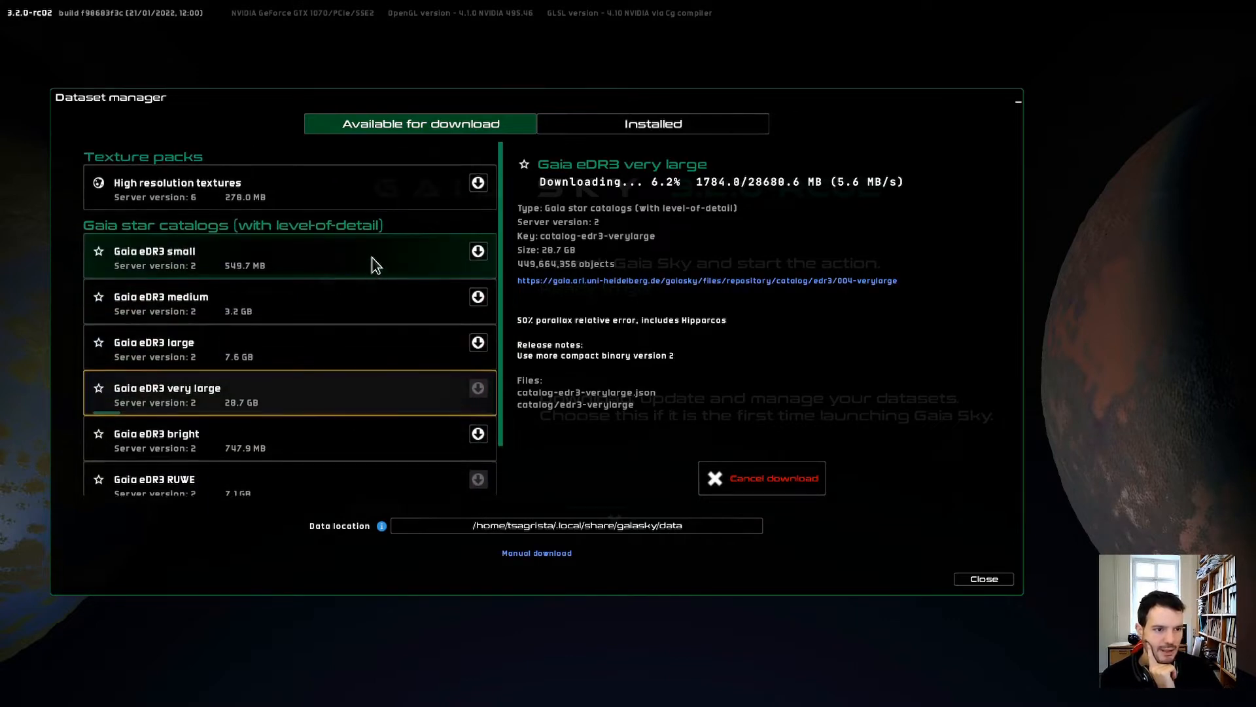
# - Review the details and file list of the available High resolution textures pack and start its download
pyautogui.click(357, 192)
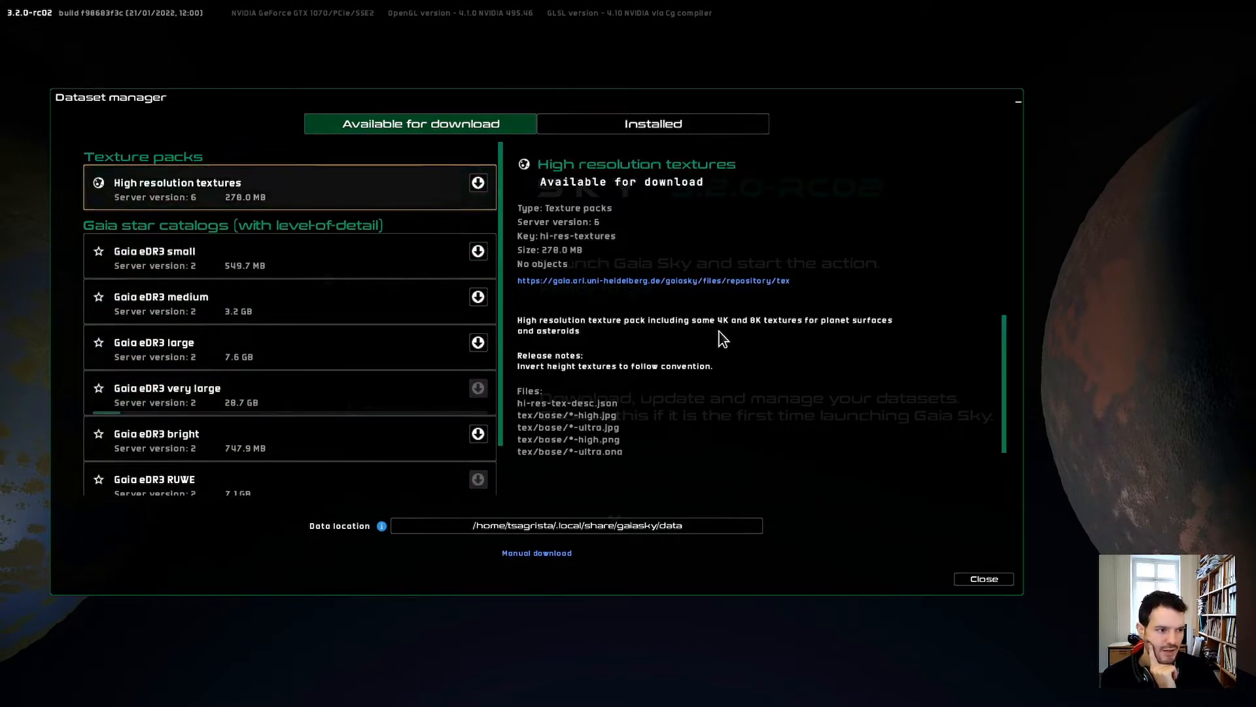
pyautogui.scroll(-1, 831, 414)
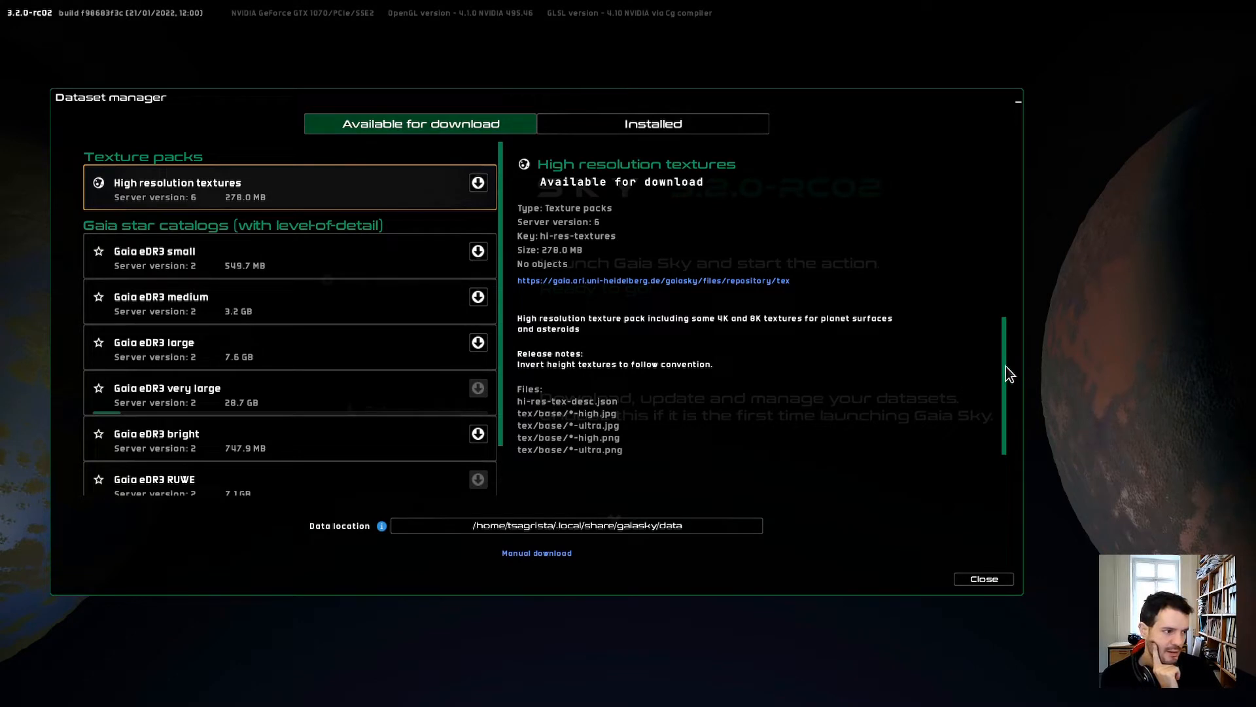
pyautogui.scroll(1, 1005, 332)
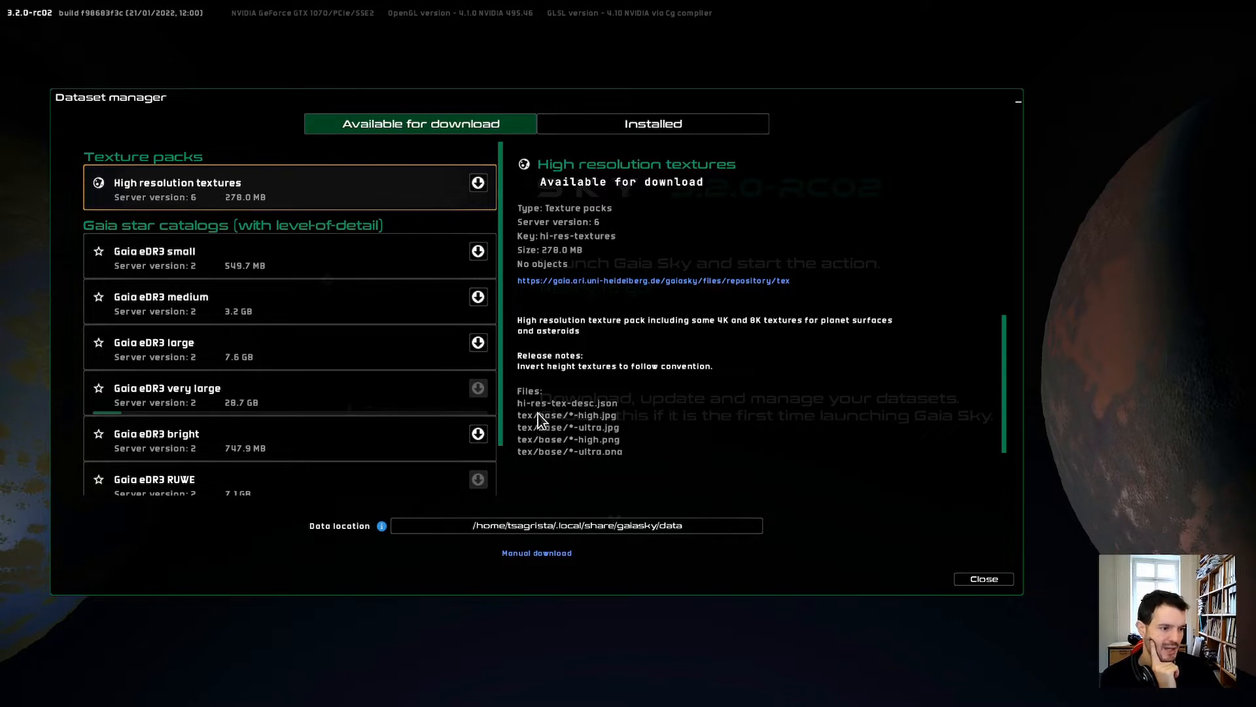
pyautogui.click(478, 183)
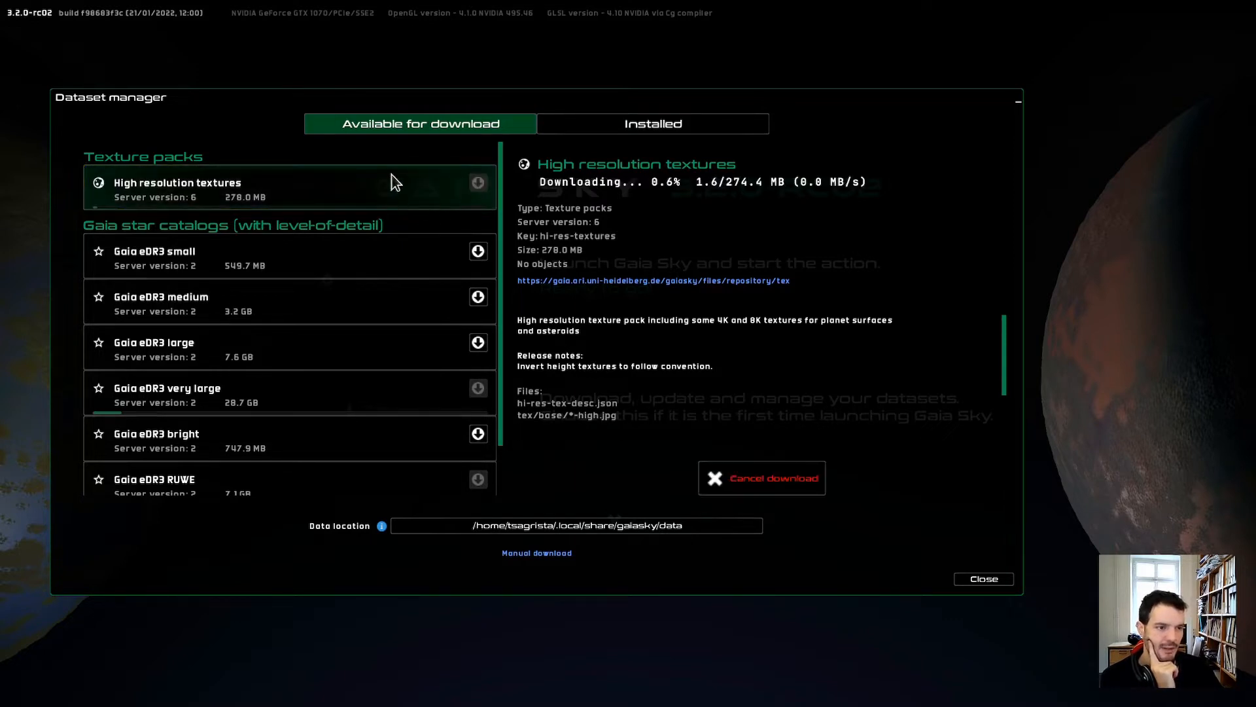
# - Cancel the running downloads of the Gaia eDR3 very large and Gaia eDR3 RUWE catalogs
pyautogui.scroll(-2, 386, 342)
pyautogui.click(275, 433)
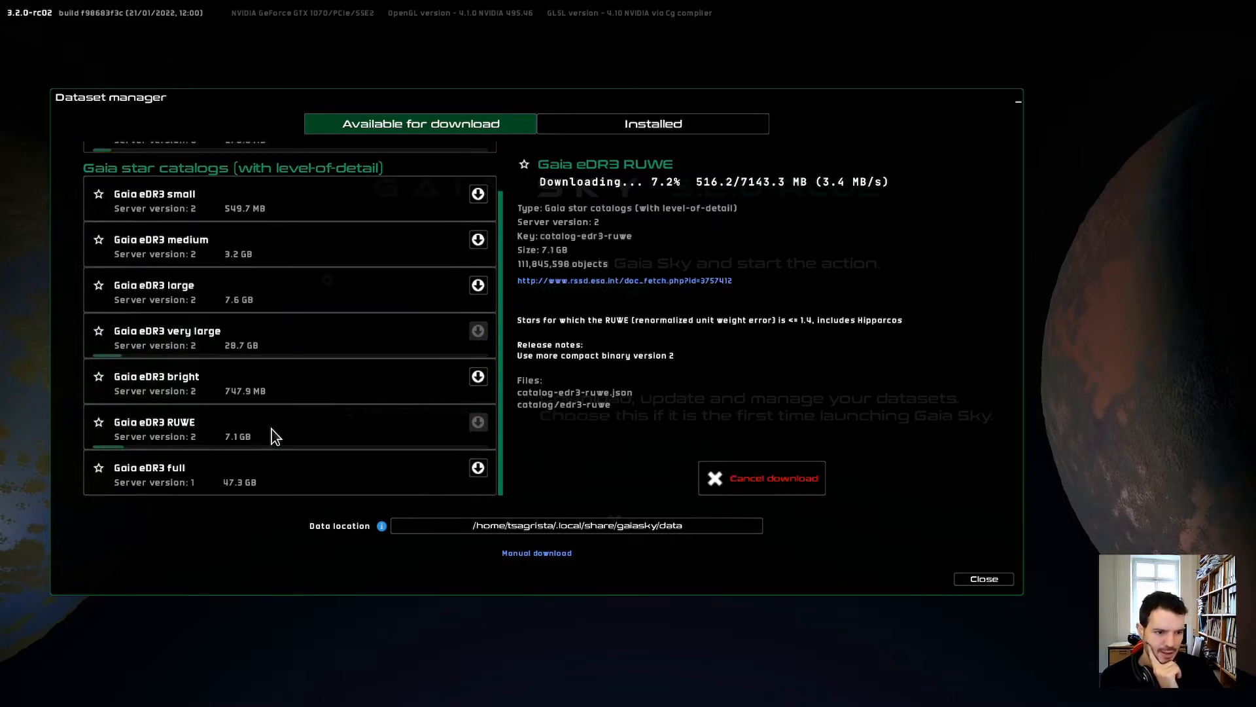
pyautogui.click(303, 344)
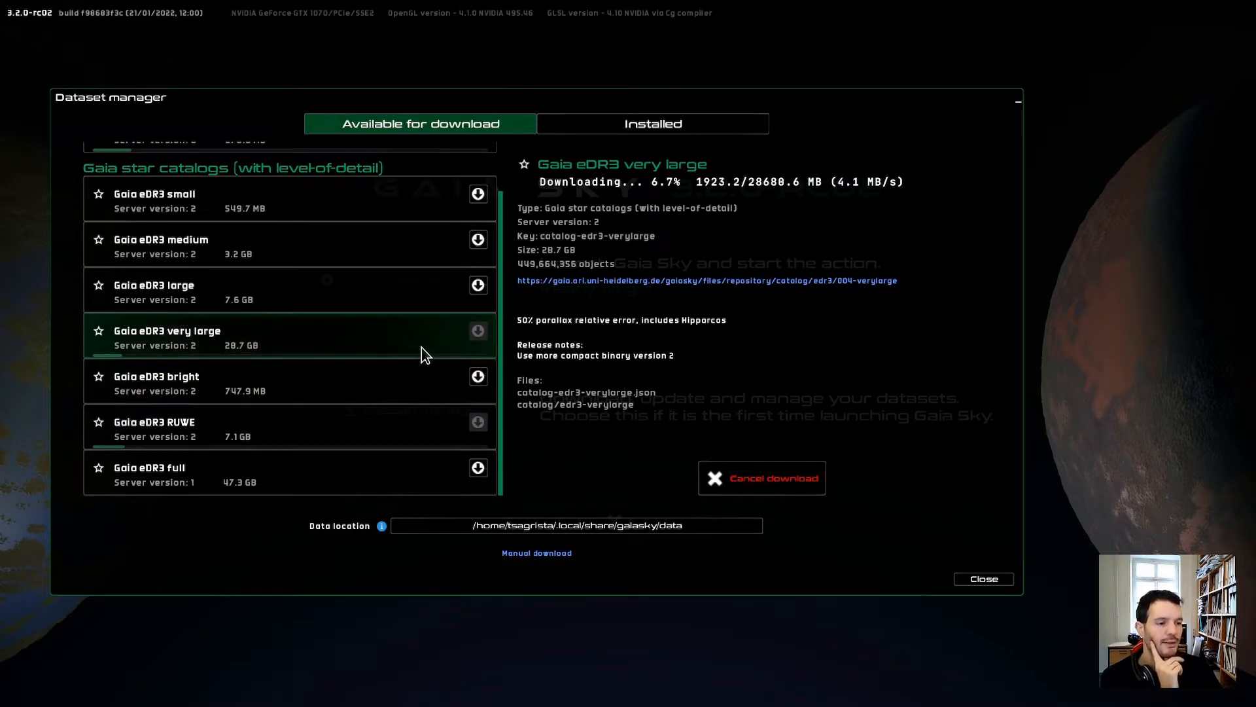
pyautogui.click(760, 476)
pyautogui.click(381, 401)
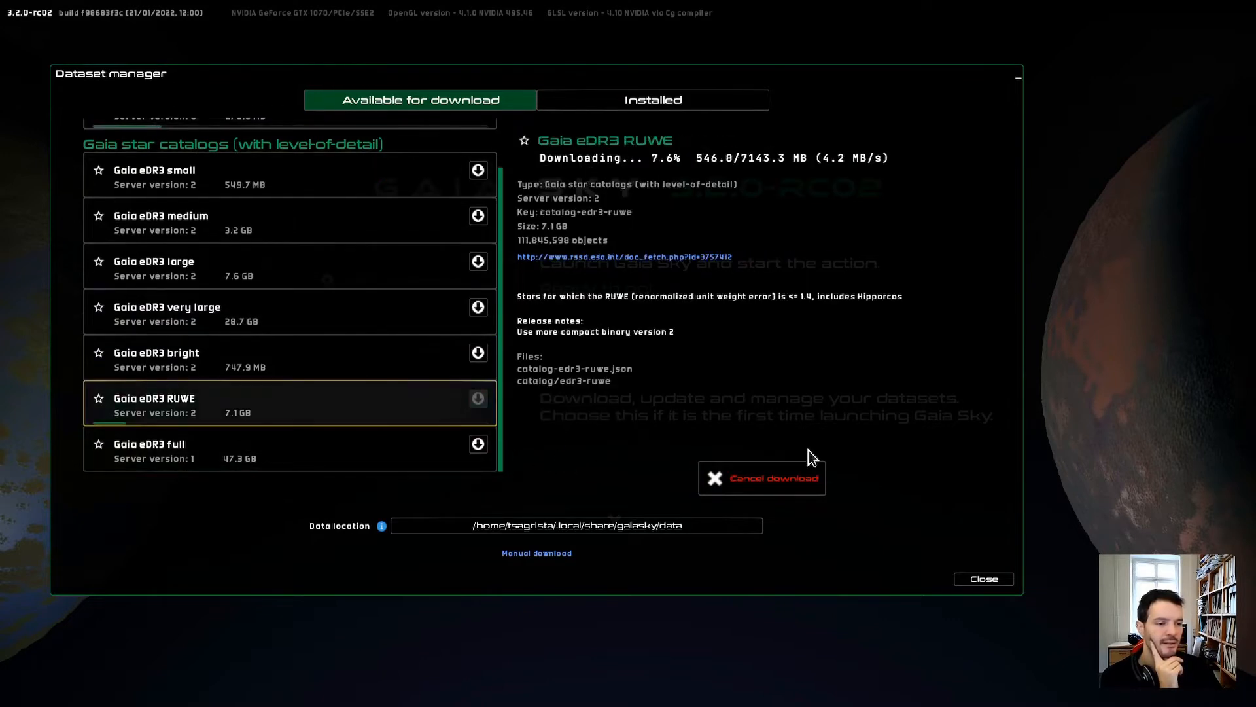
pyautogui.click(791, 479)
pyautogui.scroll(2, 381, 286)
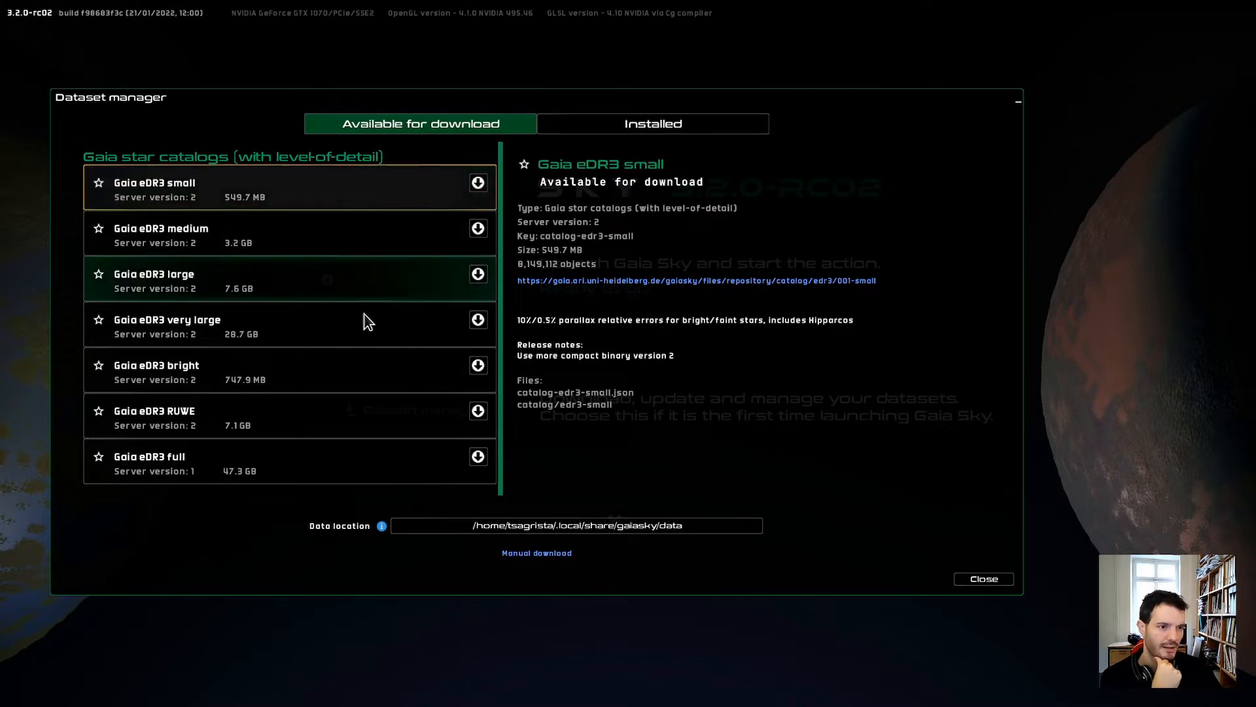
# - Inspect the High resolution textures pack among the installed datasets and close the dataset manager
pyautogui.click(636, 129)
pyautogui.click(367, 280)
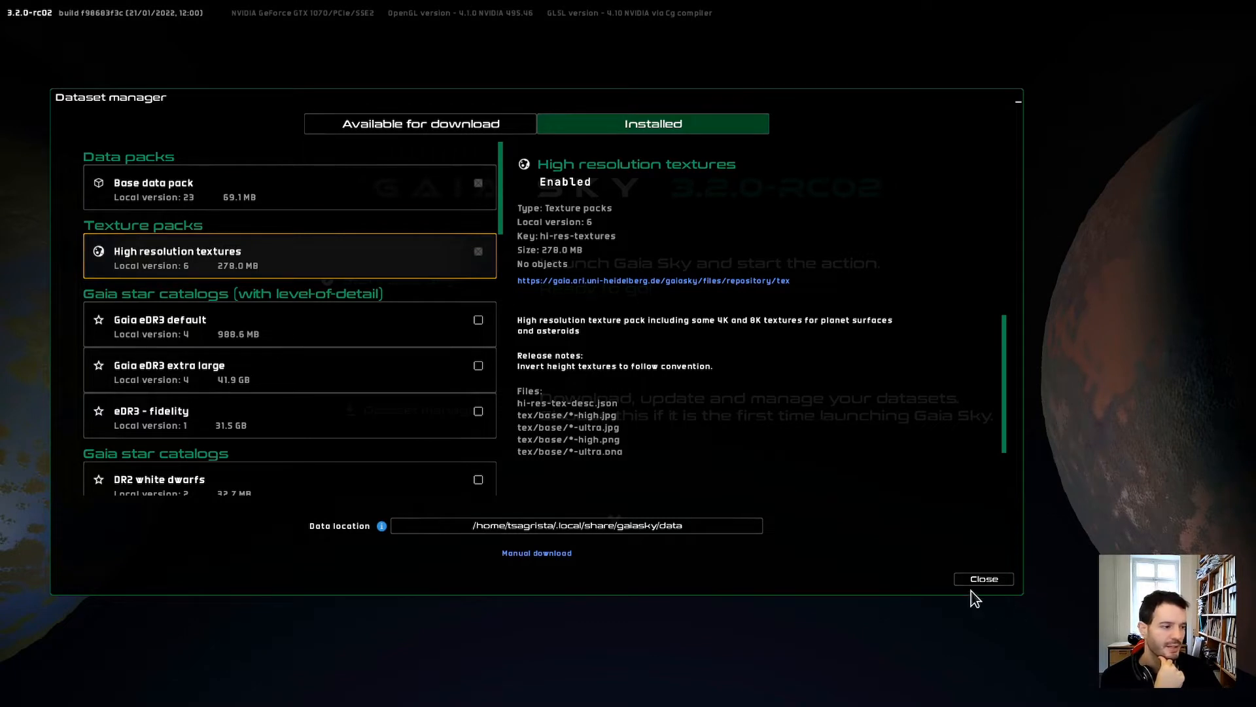
pyautogui.click(988, 581)
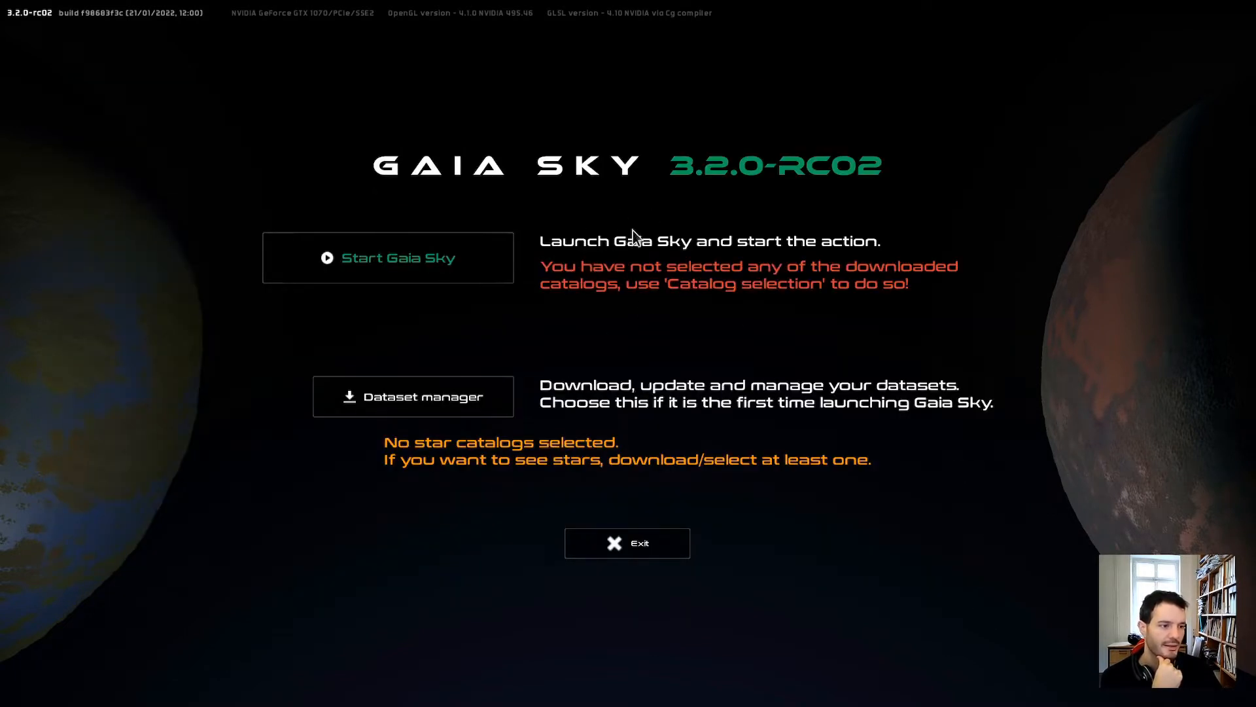
# - Reopen the dataset manager and enable the installed Gaia eDR3 default catalog
pyautogui.click(471, 413)
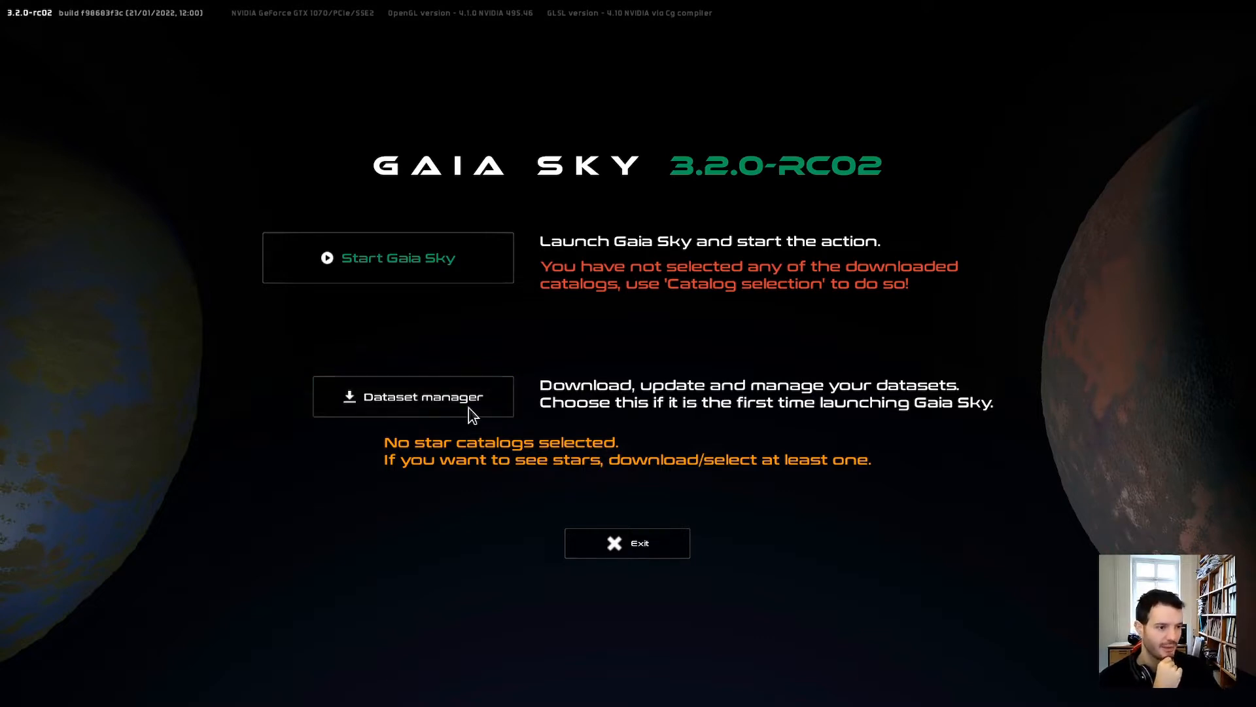
pyautogui.scroll(-1, 330, 301)
pyautogui.scroll(-5, 330, 301)
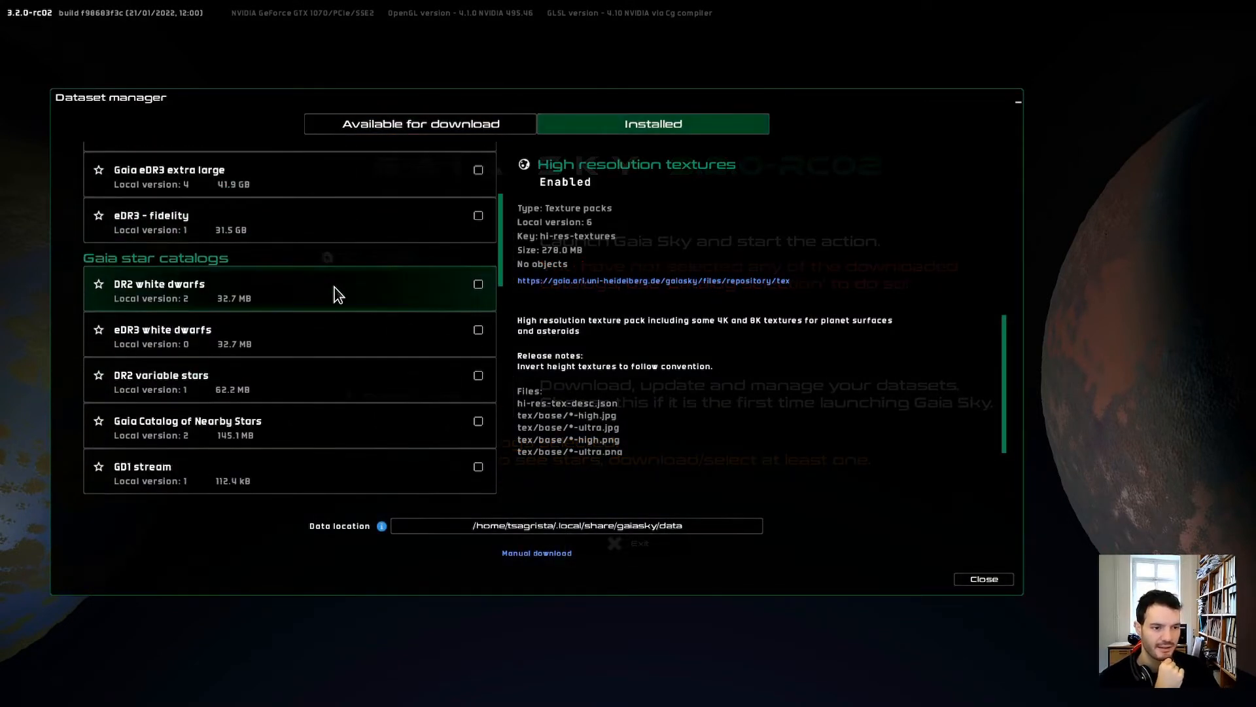
pyautogui.scroll(5, 341, 296)
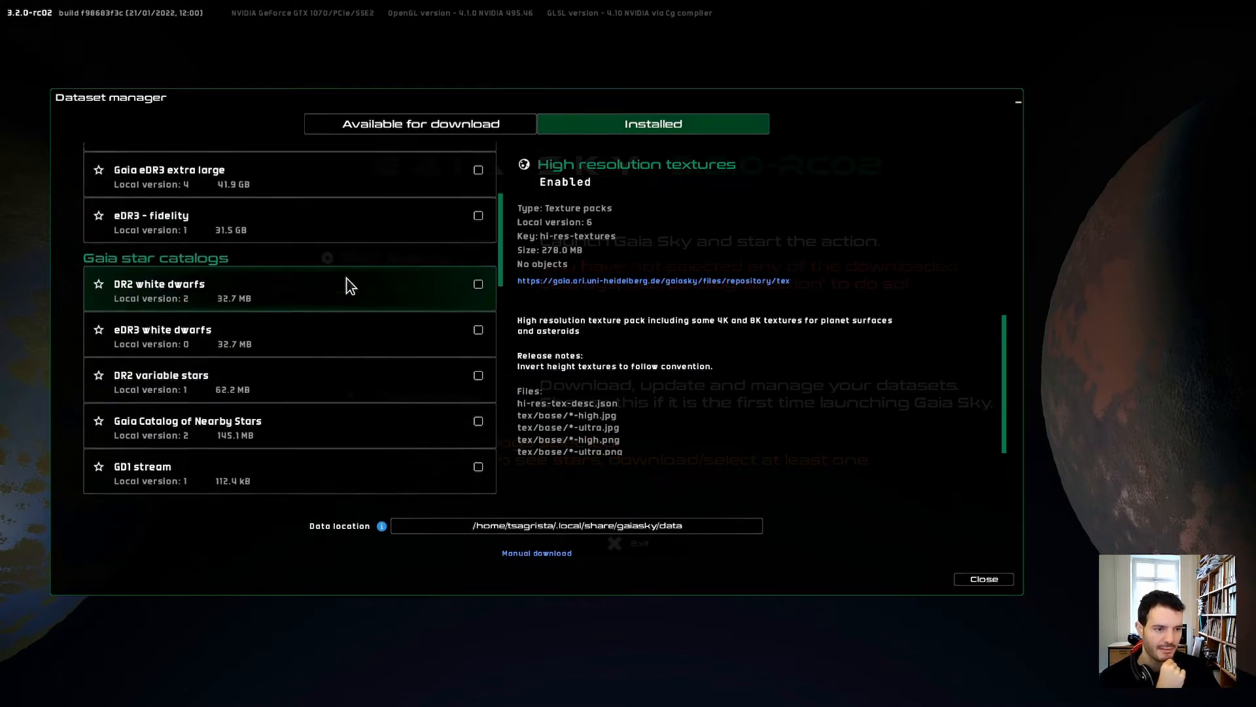
pyautogui.click(479, 320)
# - Enable the Exonia System dataset among the other installed catalogs
pyautogui.scroll(-9, 342, 321)
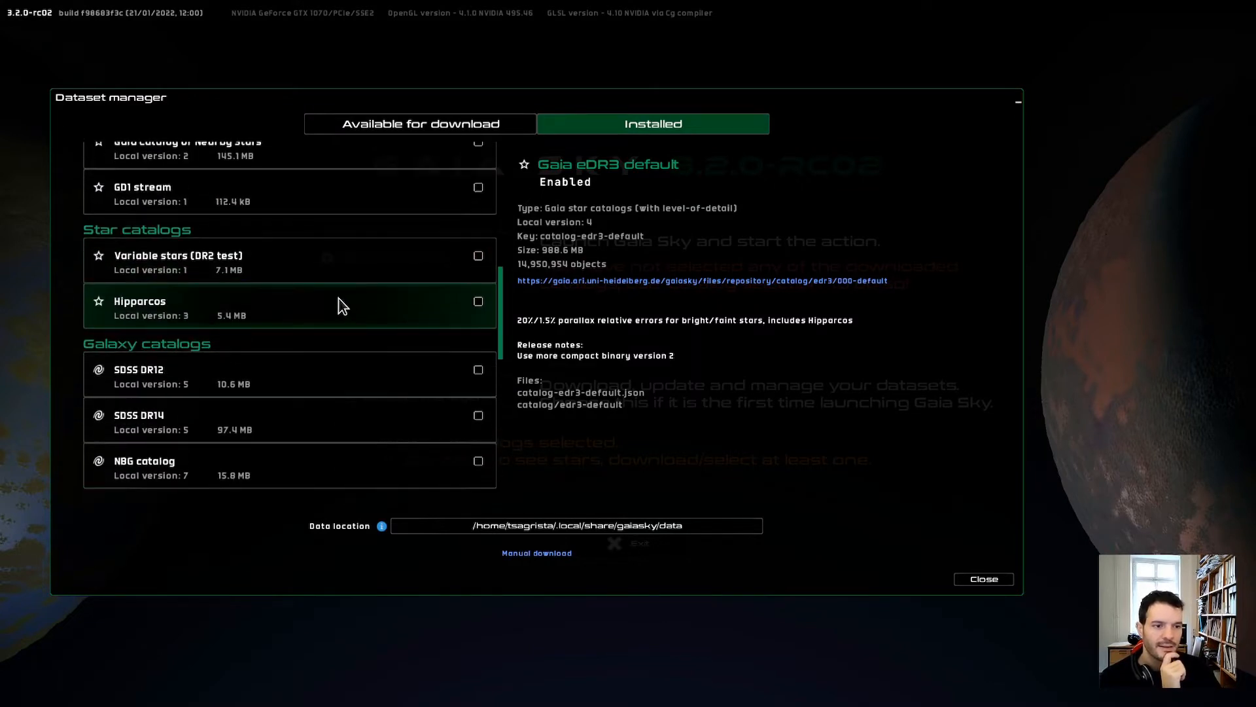
pyautogui.scroll(-2, 339, 303)
pyautogui.scroll(1, 314, 305)
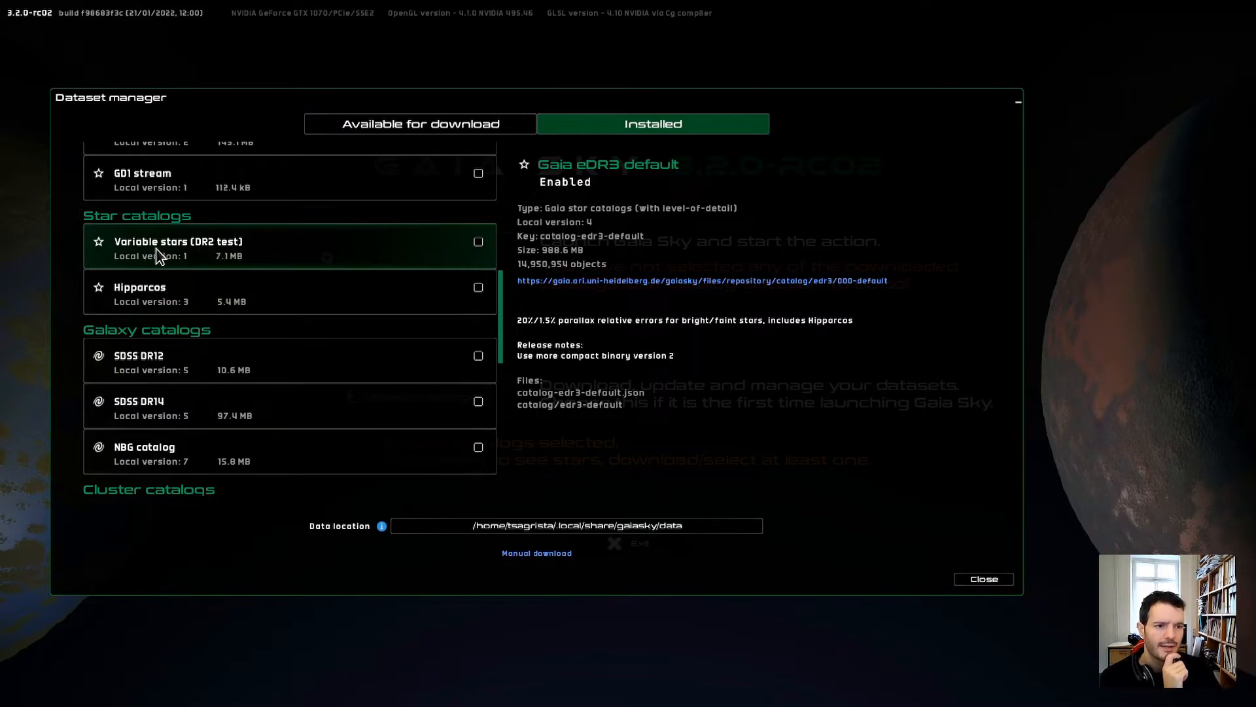
pyautogui.scroll(-3, 289, 254)
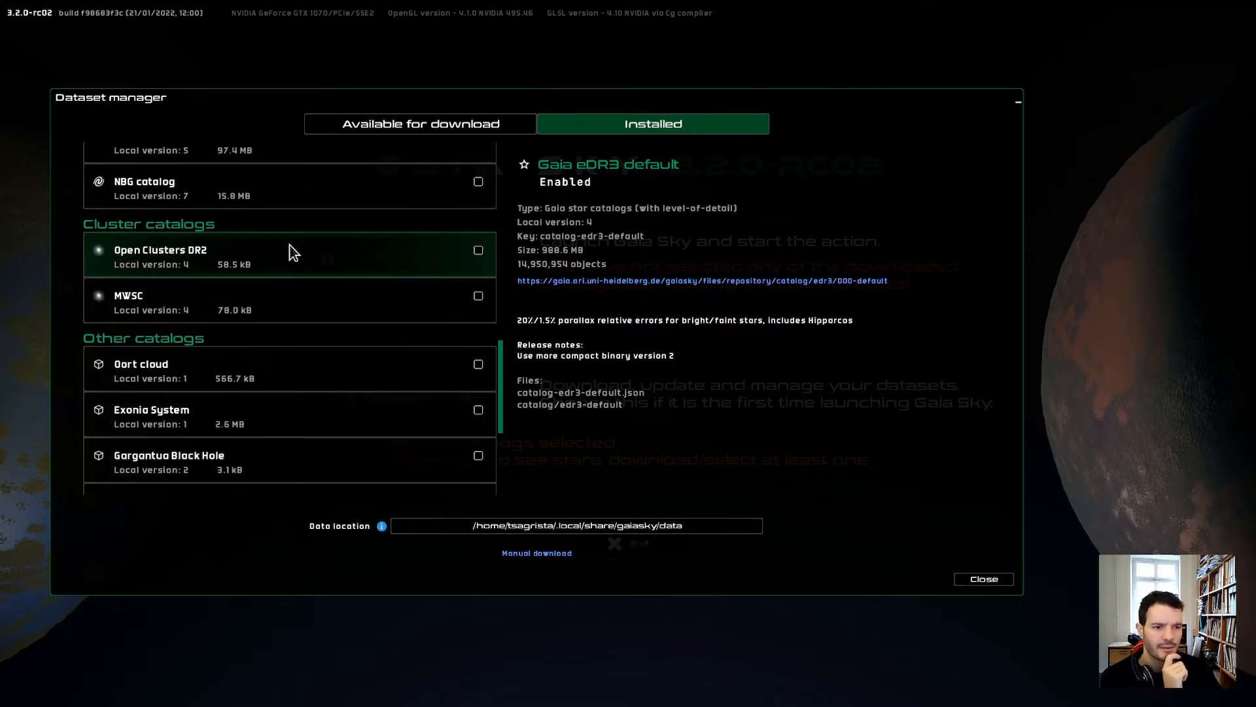
pyautogui.scroll(-3, 298, 255)
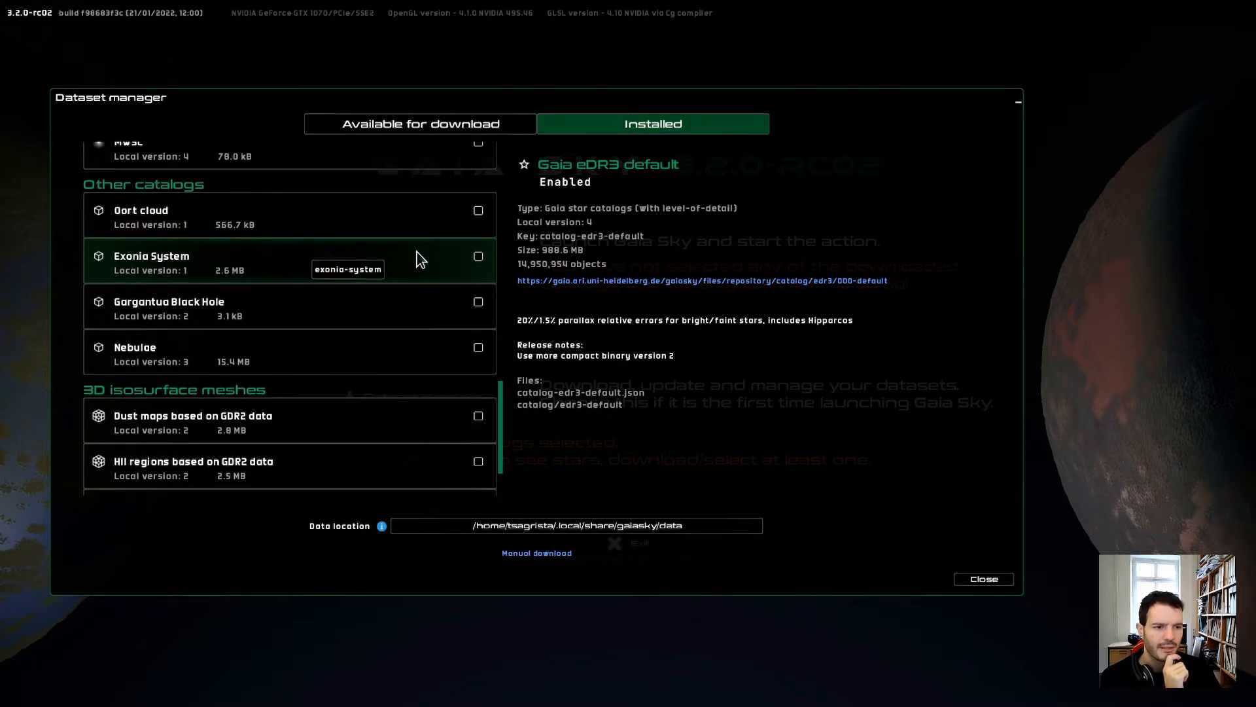
pyautogui.click(479, 256)
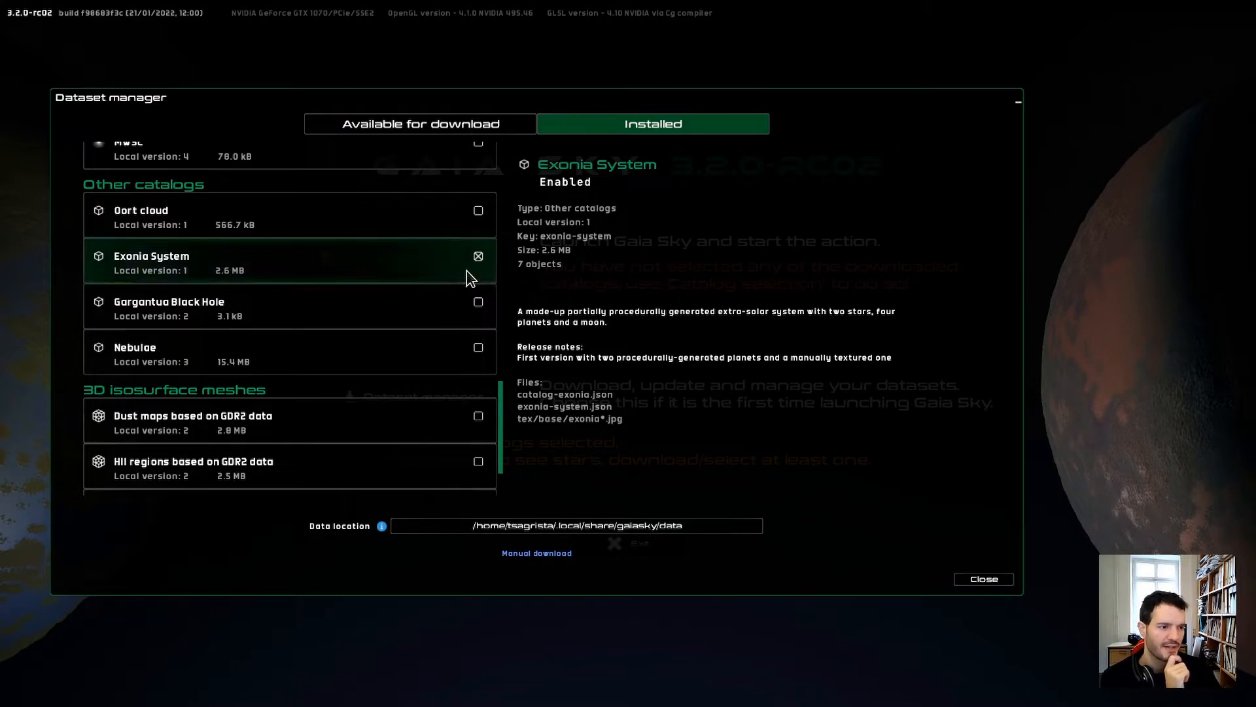
pyautogui.scroll(4, 429, 253)
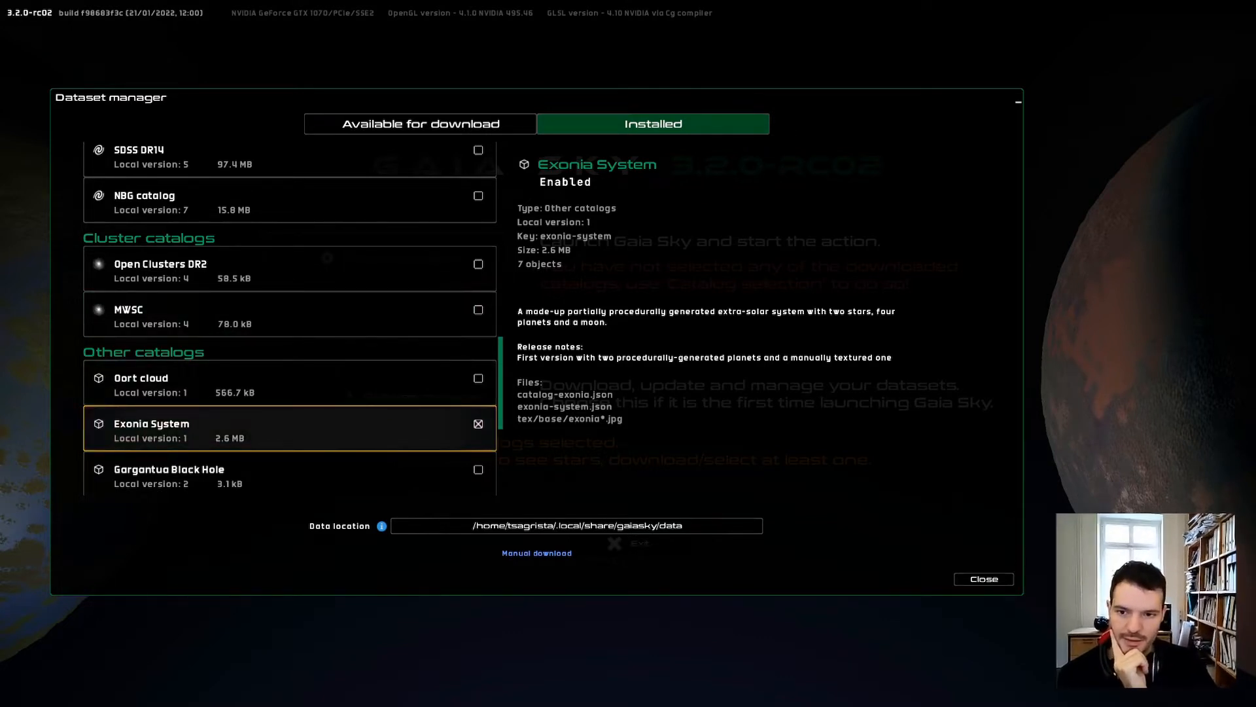
# - Close the dataset manager and launch Gaia Sky with the enabled datasets
pyautogui.click(983, 579)
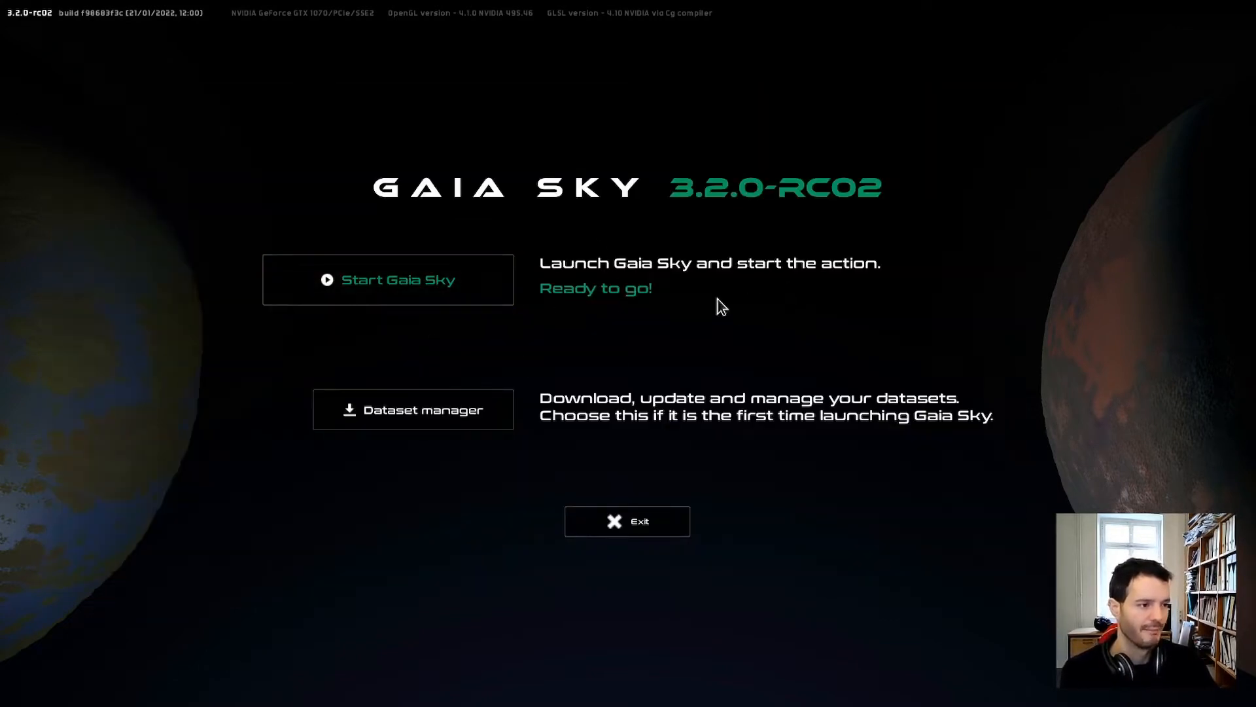
pyautogui.click(347, 284)
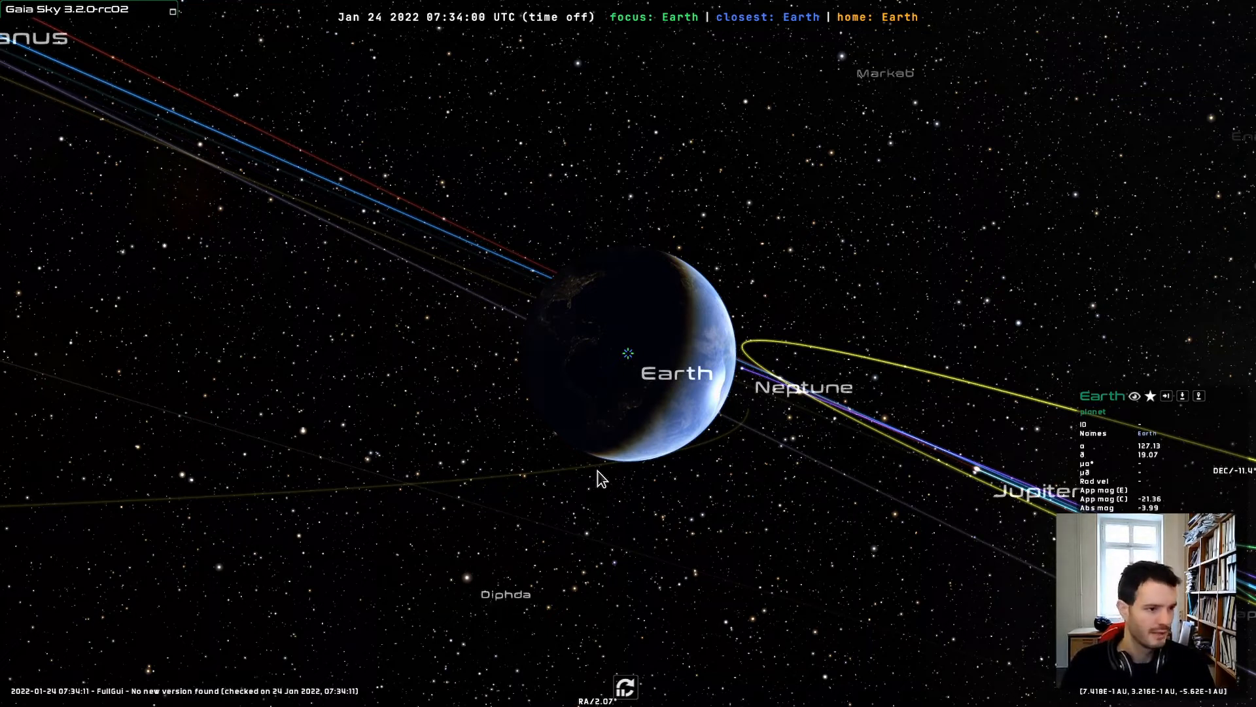
# - Search for "exonia", set the camera focus to the star Exonia A and fly up close to it
pyautogui.hotkey('ctrl', 'f')
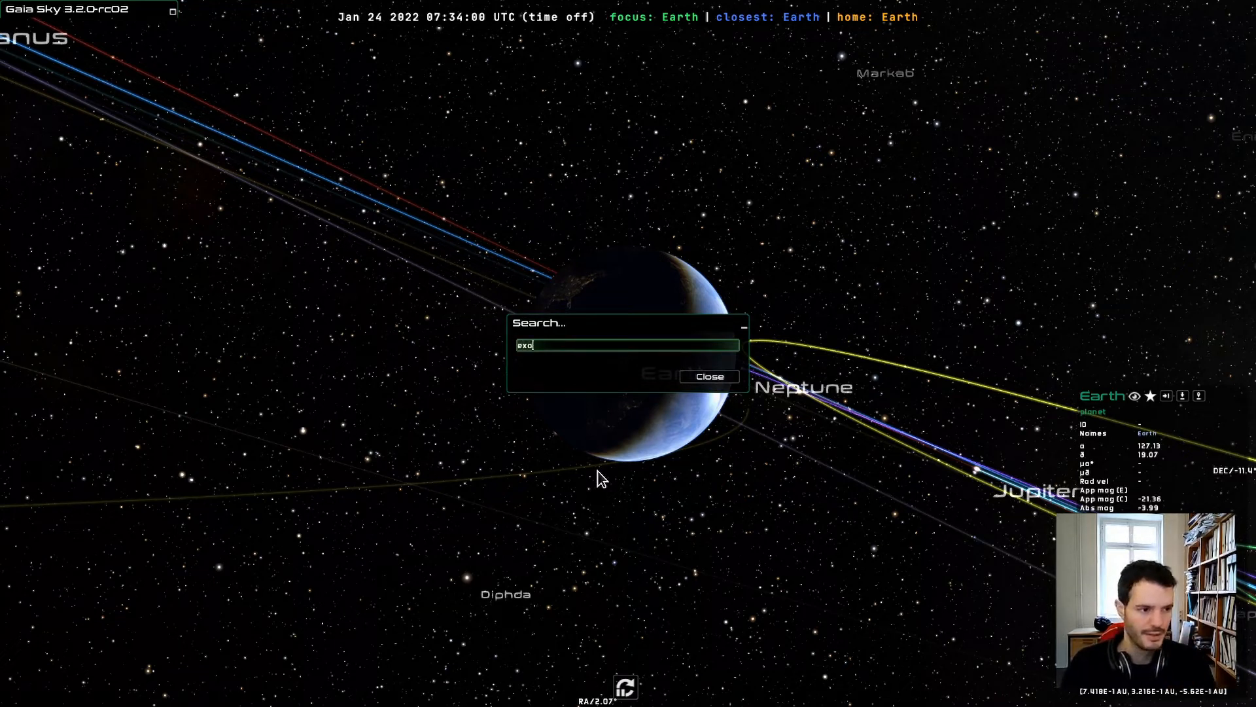
pyautogui.write('exonia')
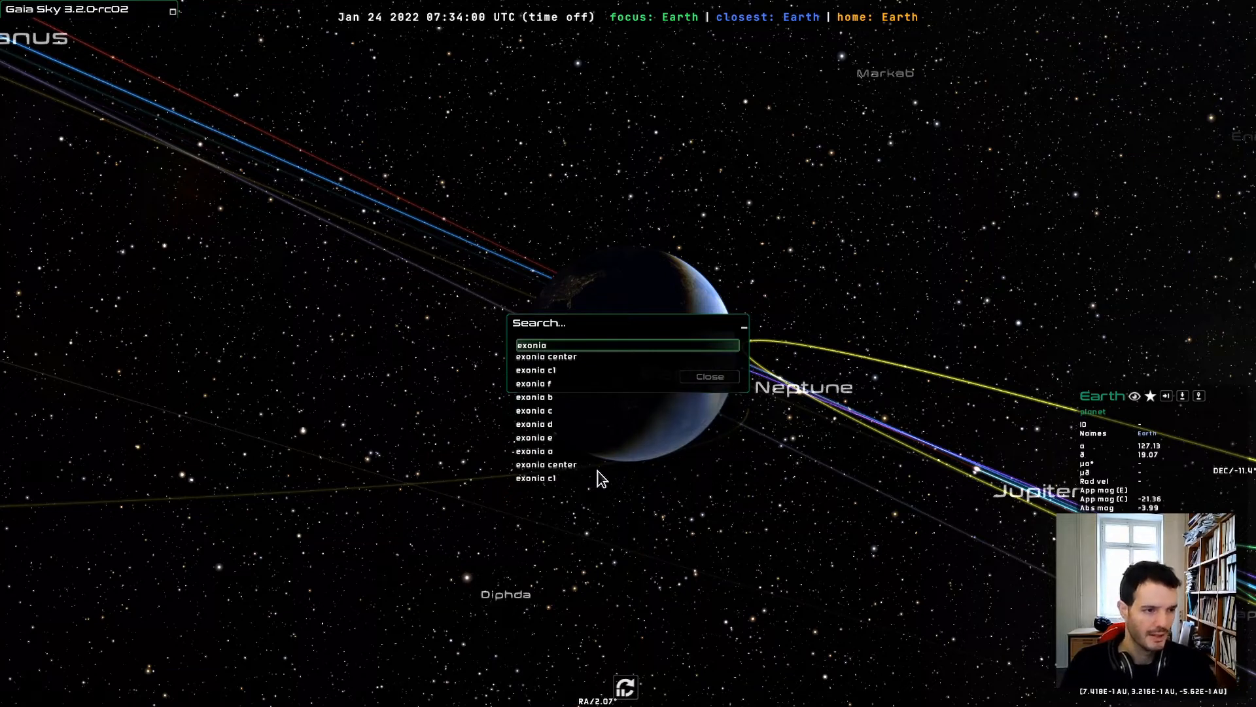
pyautogui.press('Down')
pyautogui.press('Down')
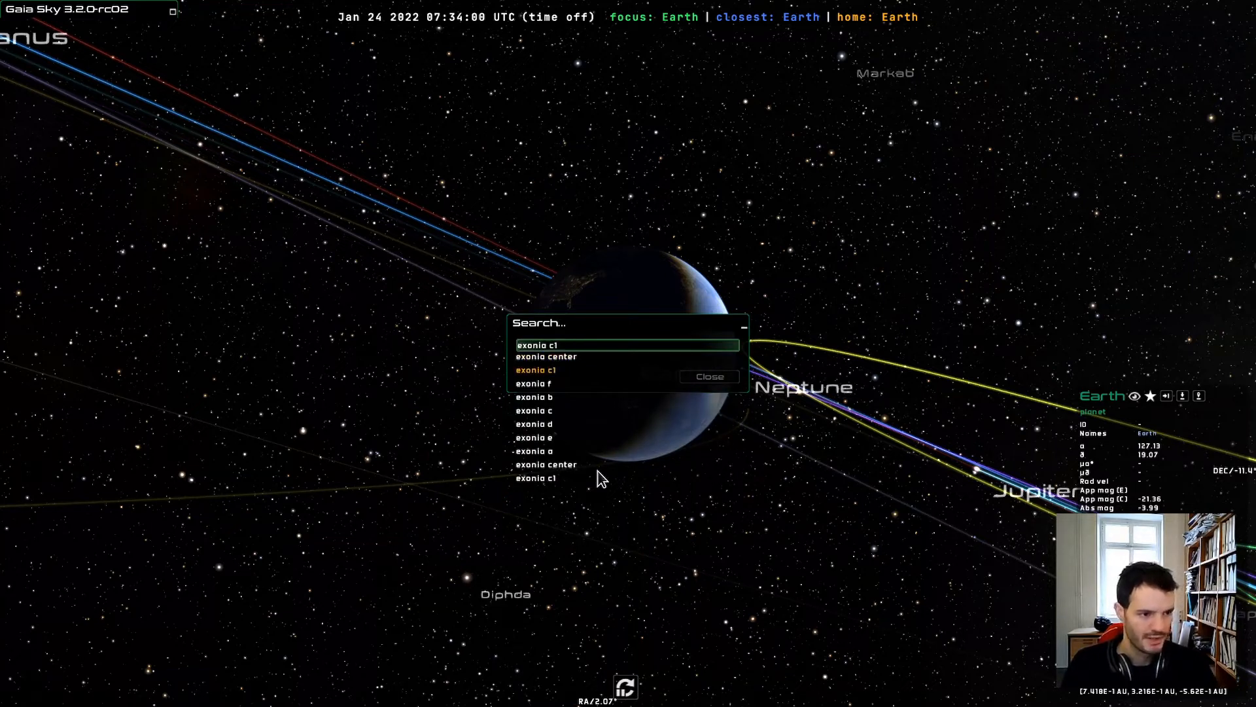
pyautogui.press('Down')
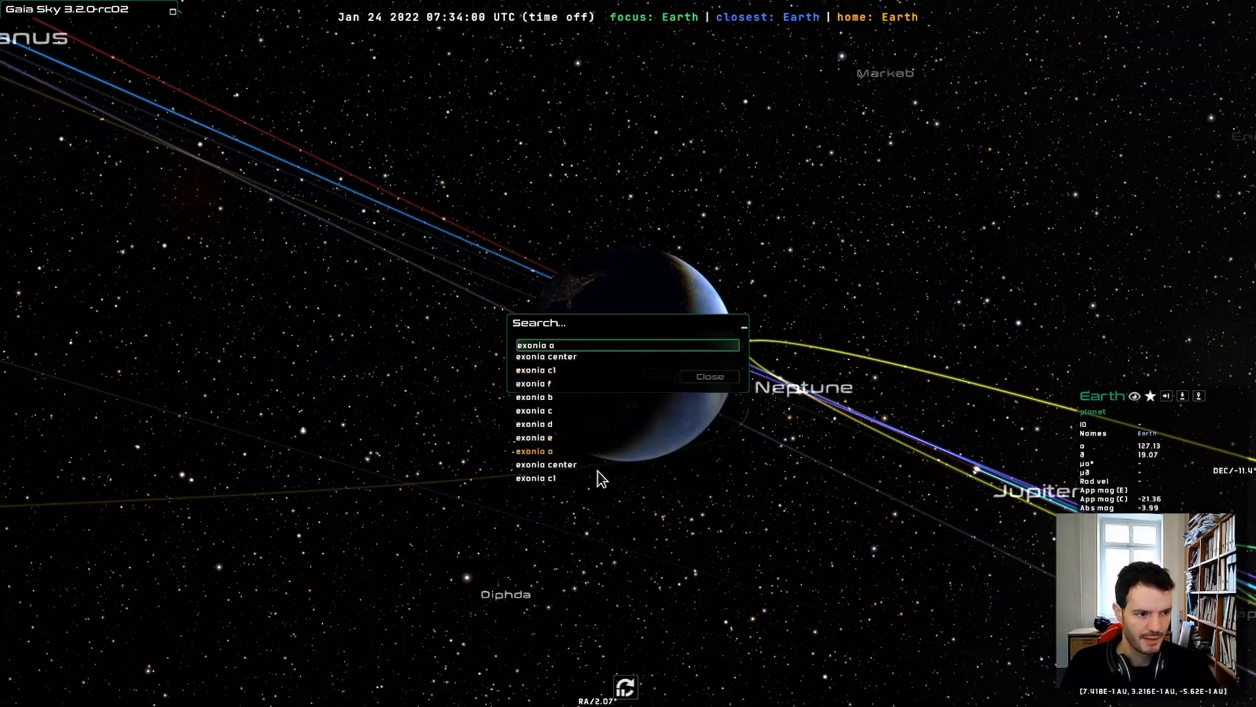
pyautogui.press('Return')
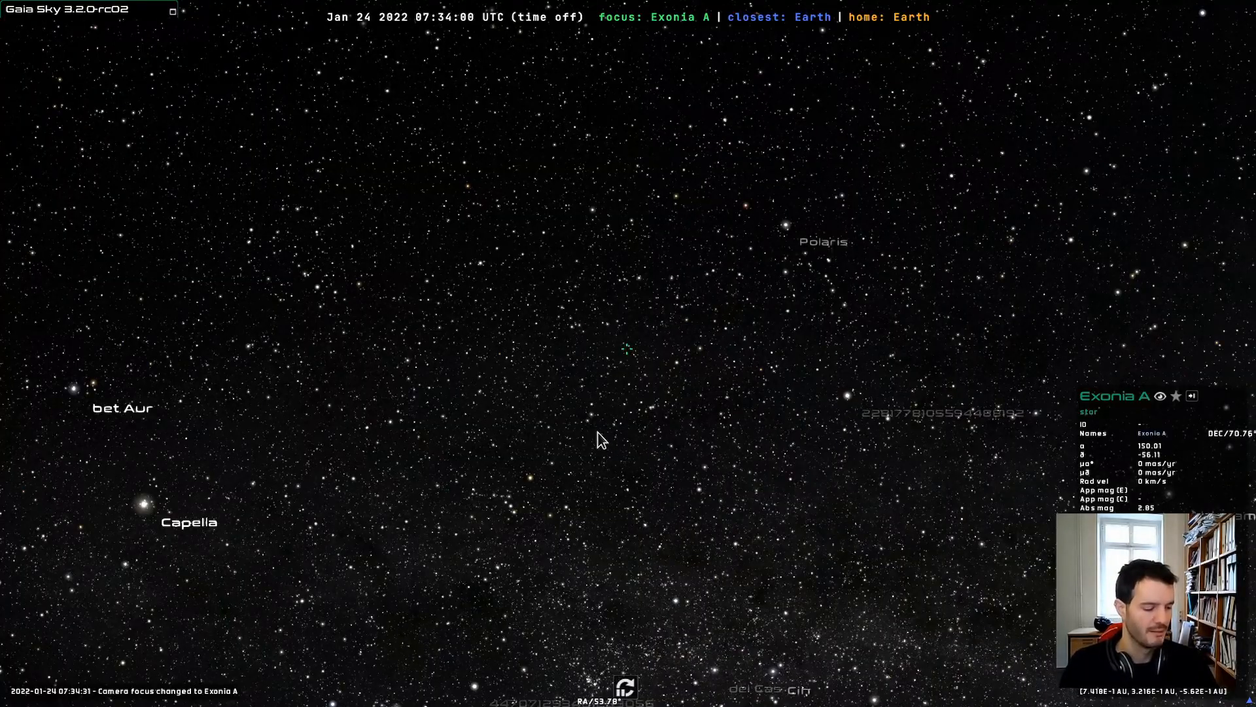
pyautogui.scroll(5, 602, 437)
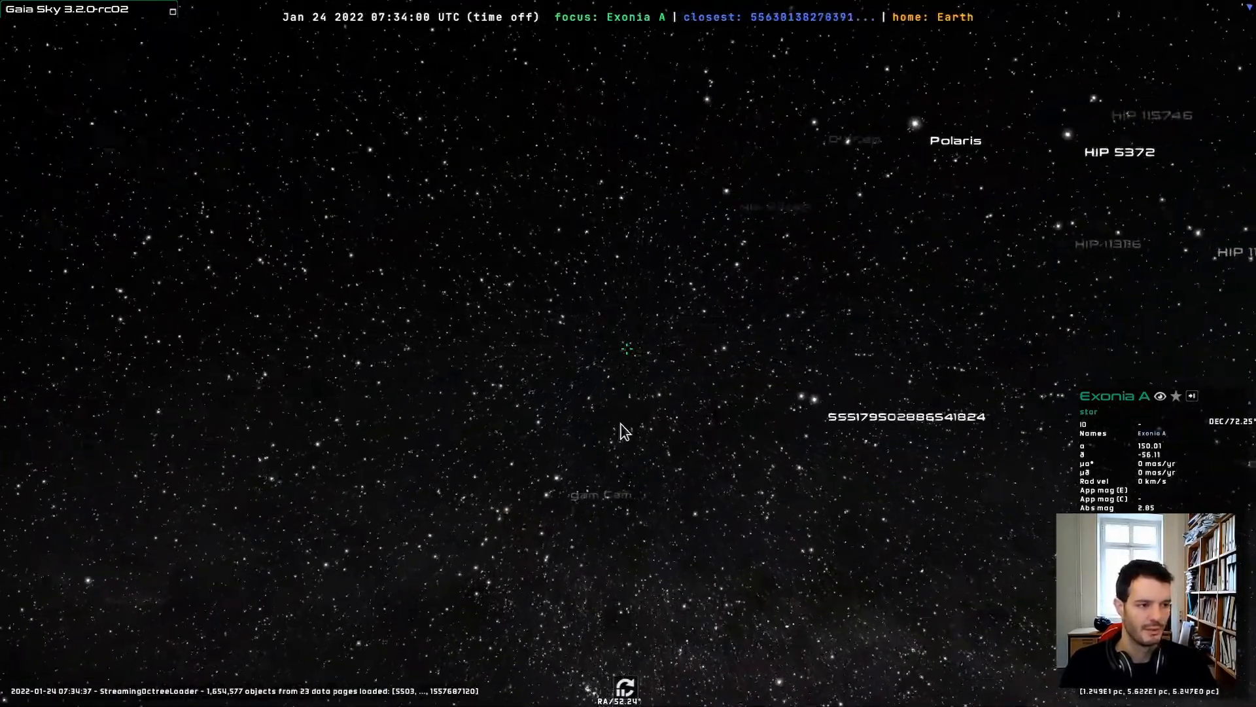
pyautogui.scroll(5, 622, 432)
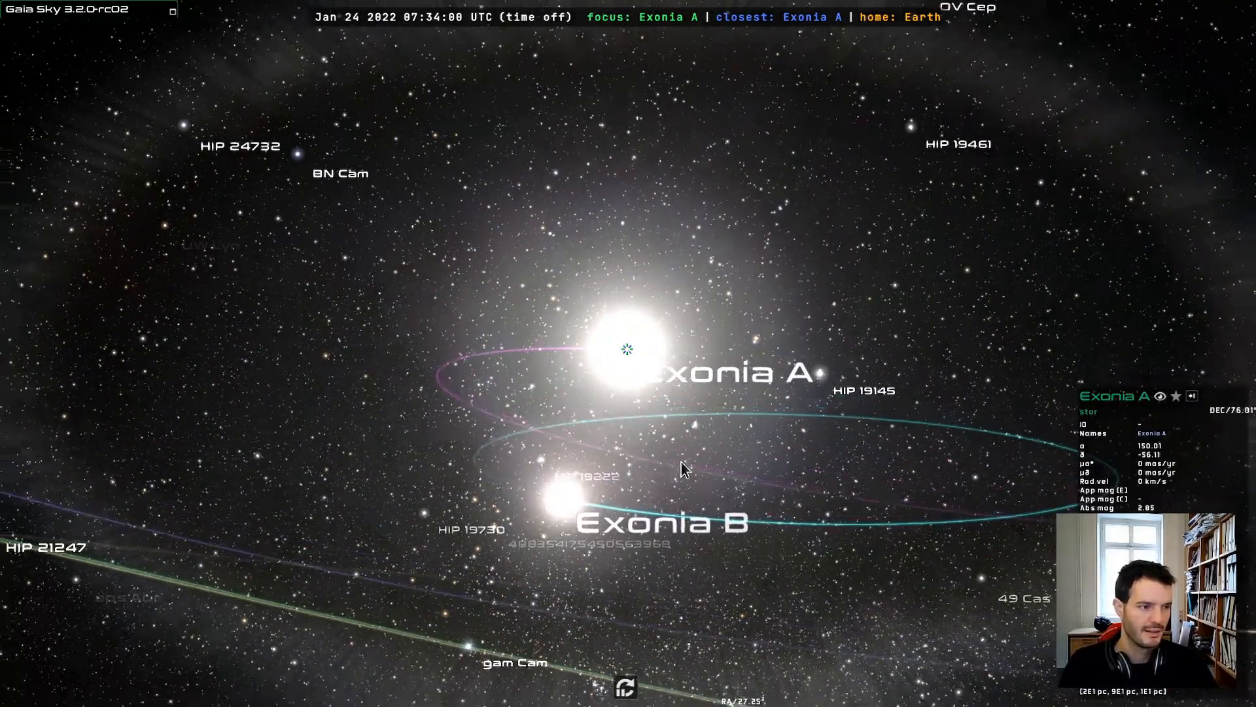
# - Examine the two stars Exonia A and Exonia B and the planet orbits around them from several angles and distances
pyautogui.moveTo(681, 467); pyautogui.dragTo(718, 431)
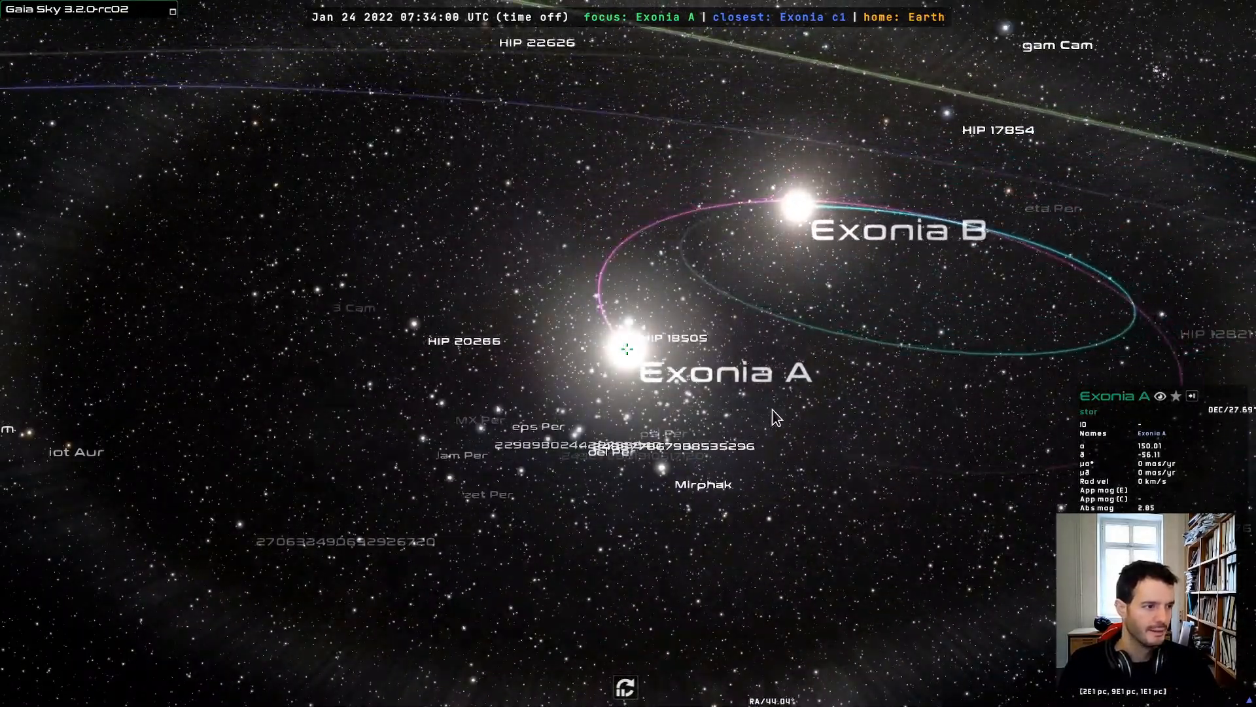
pyautogui.scroll(-3, 785, 410)
pyautogui.moveTo(786, 410); pyautogui.dragTo(740, 440)
pyautogui.scroll(-3, 740, 437)
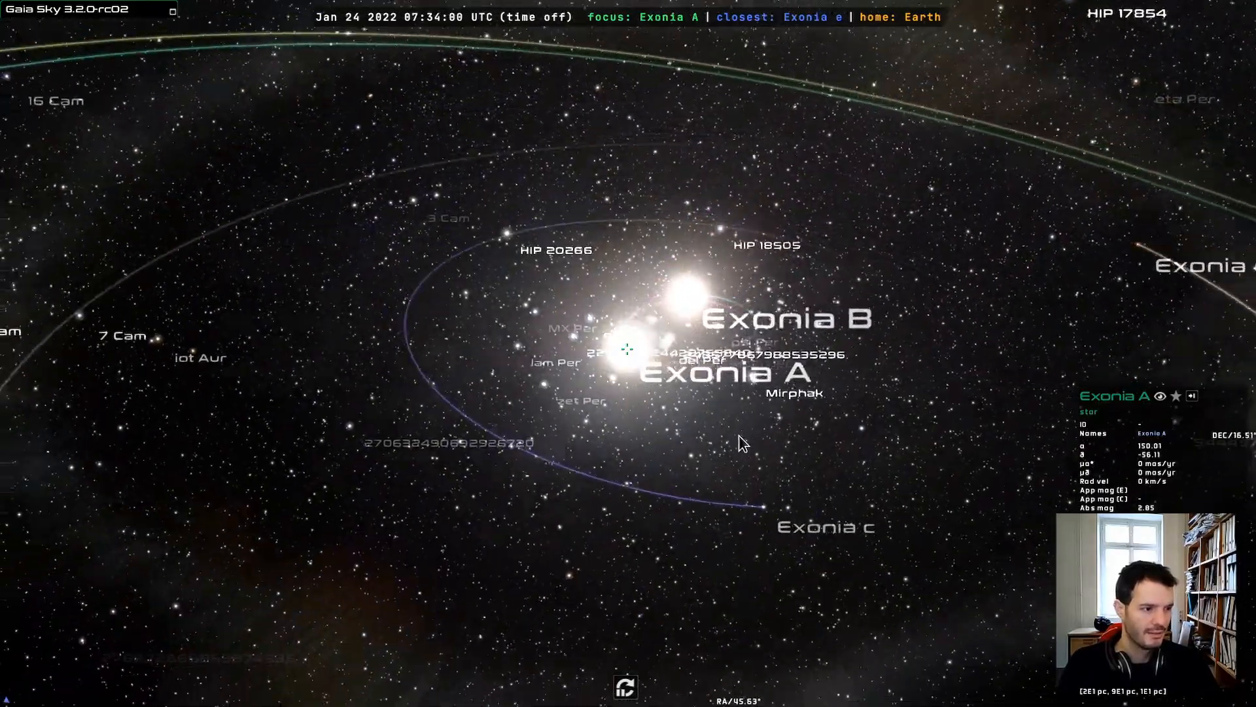
pyautogui.scroll(-3, 739, 438)
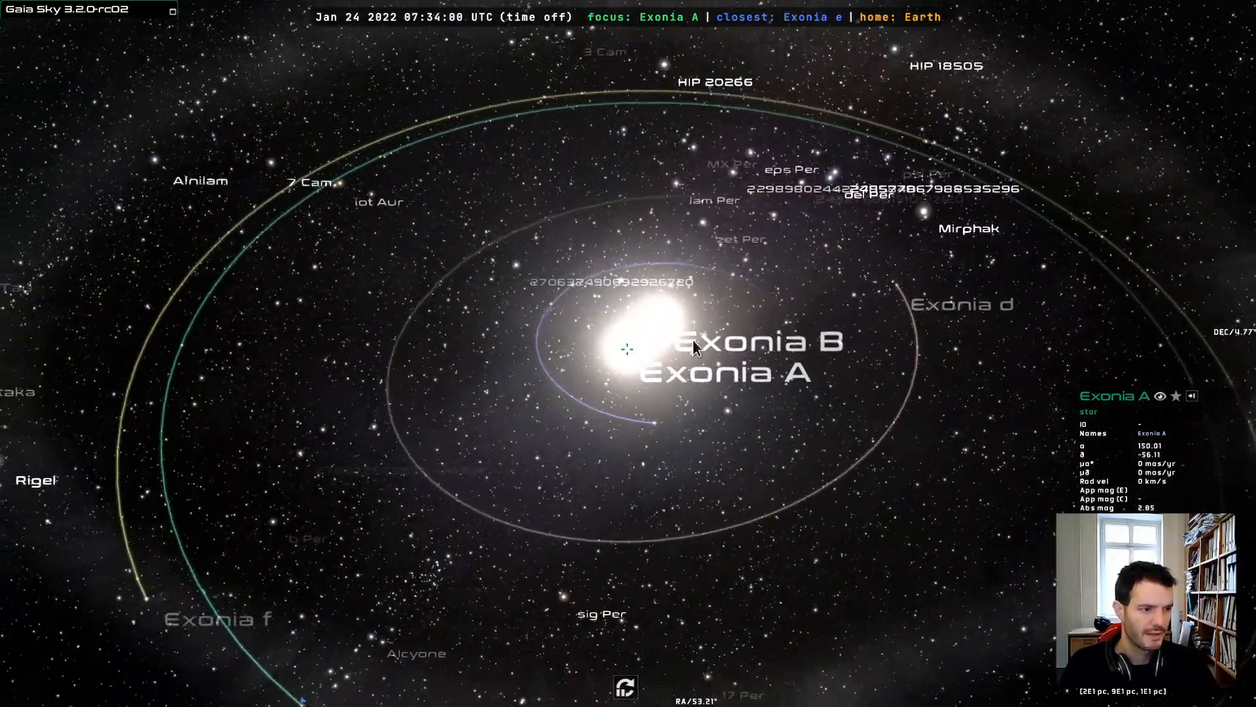
pyautogui.scroll(3, 654, 443)
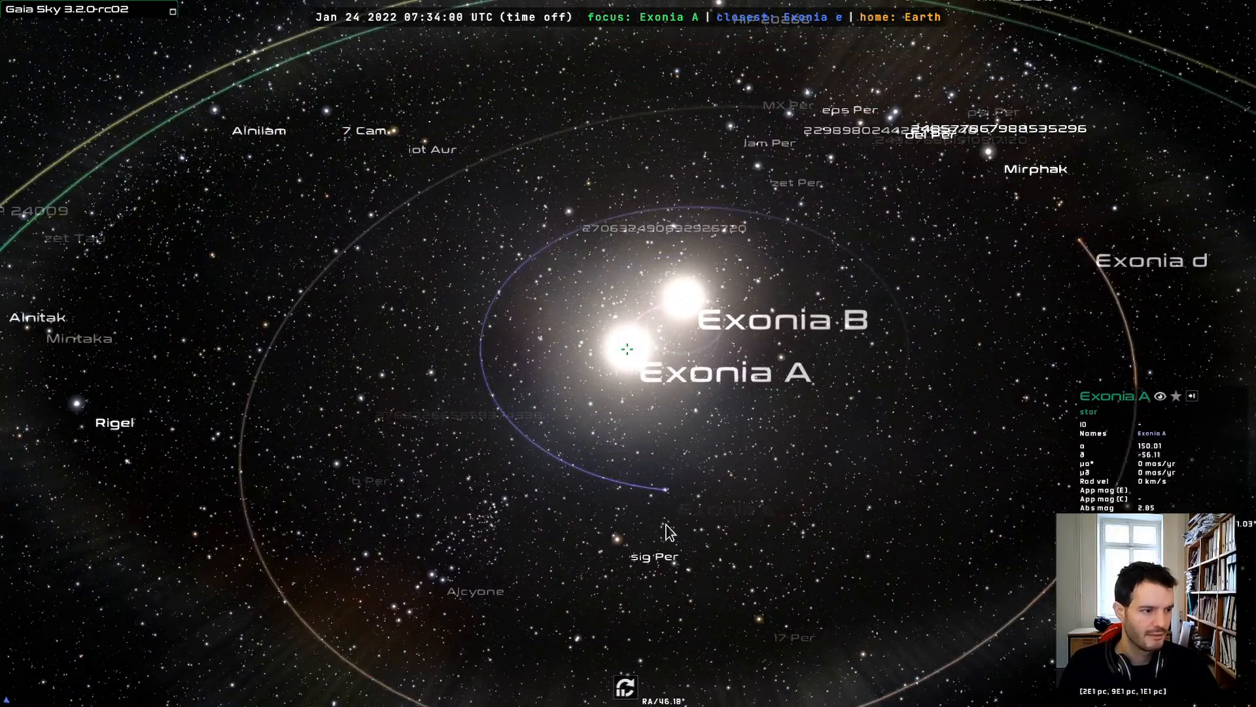
pyautogui.scroll(-3, 1099, 343)
pyautogui.moveTo(1099, 344); pyautogui.dragTo(618, 520)
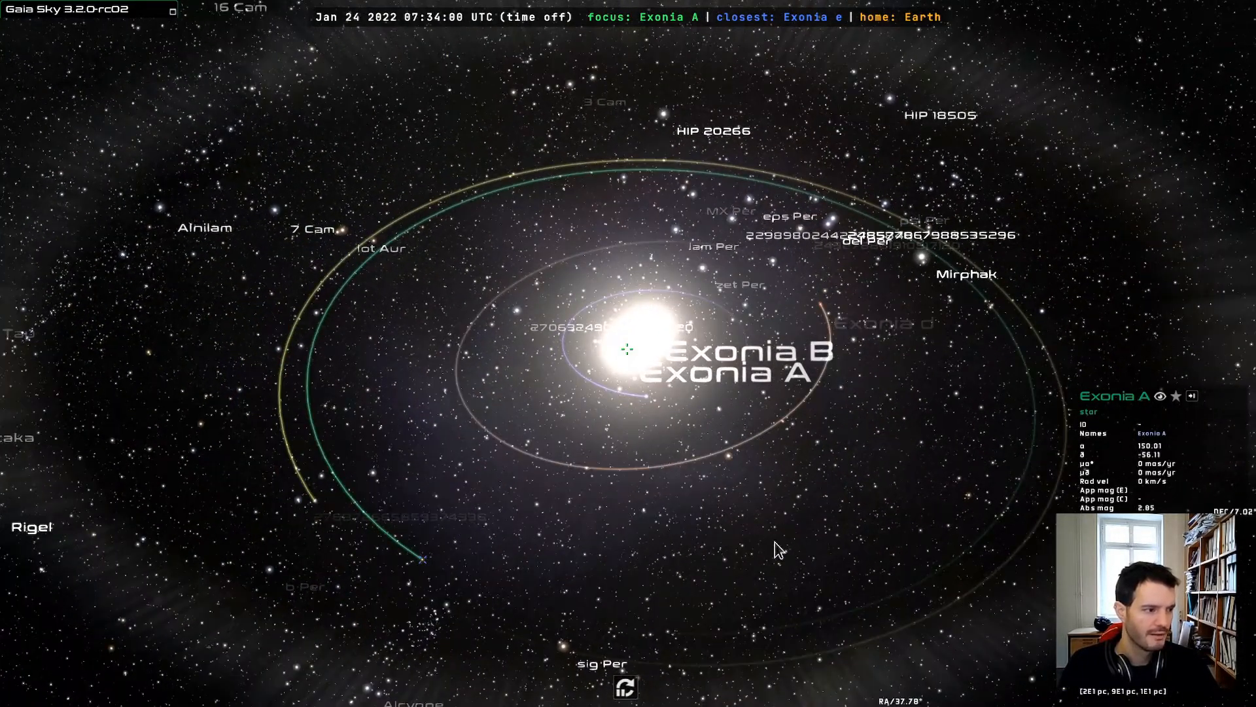
pyautogui.moveTo(775, 541); pyautogui.dragTo(547, 494)
pyautogui.moveTo(769, 413); pyautogui.dragTo(744, 482)
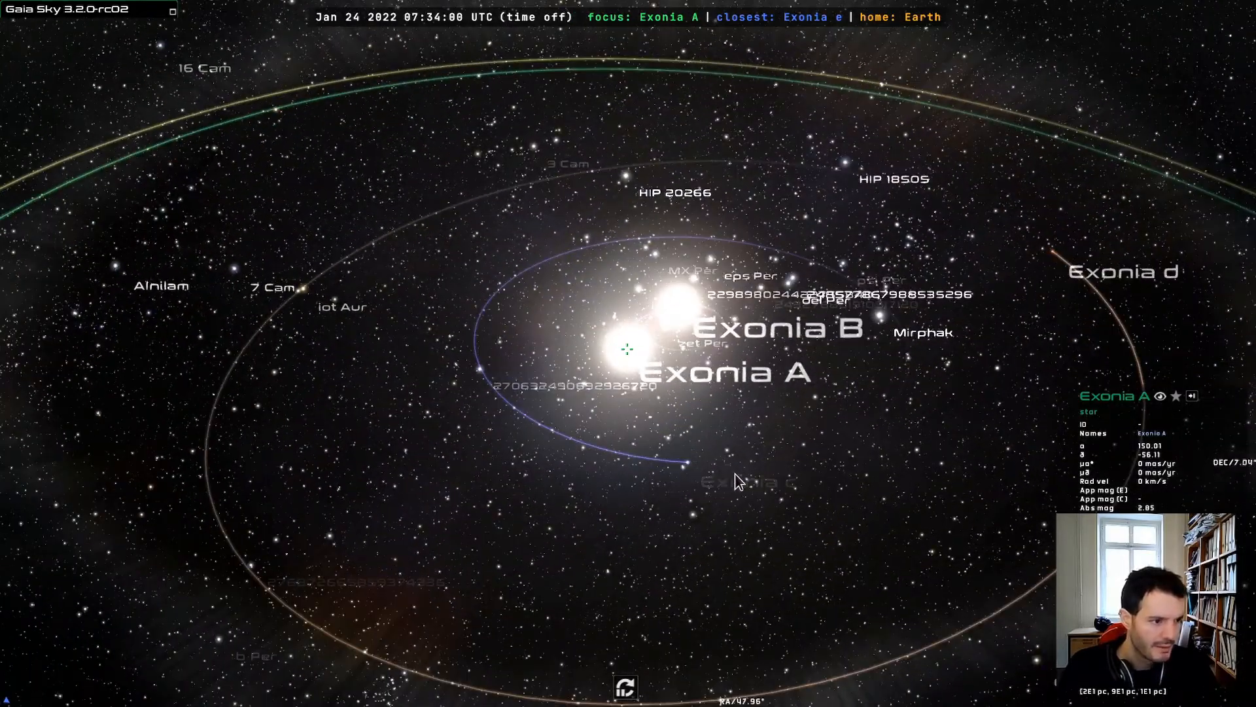
# - Focus the camera on the planet Exonia c and examine it together with the orbit of its moon
pyautogui.doubleClick(689, 465)
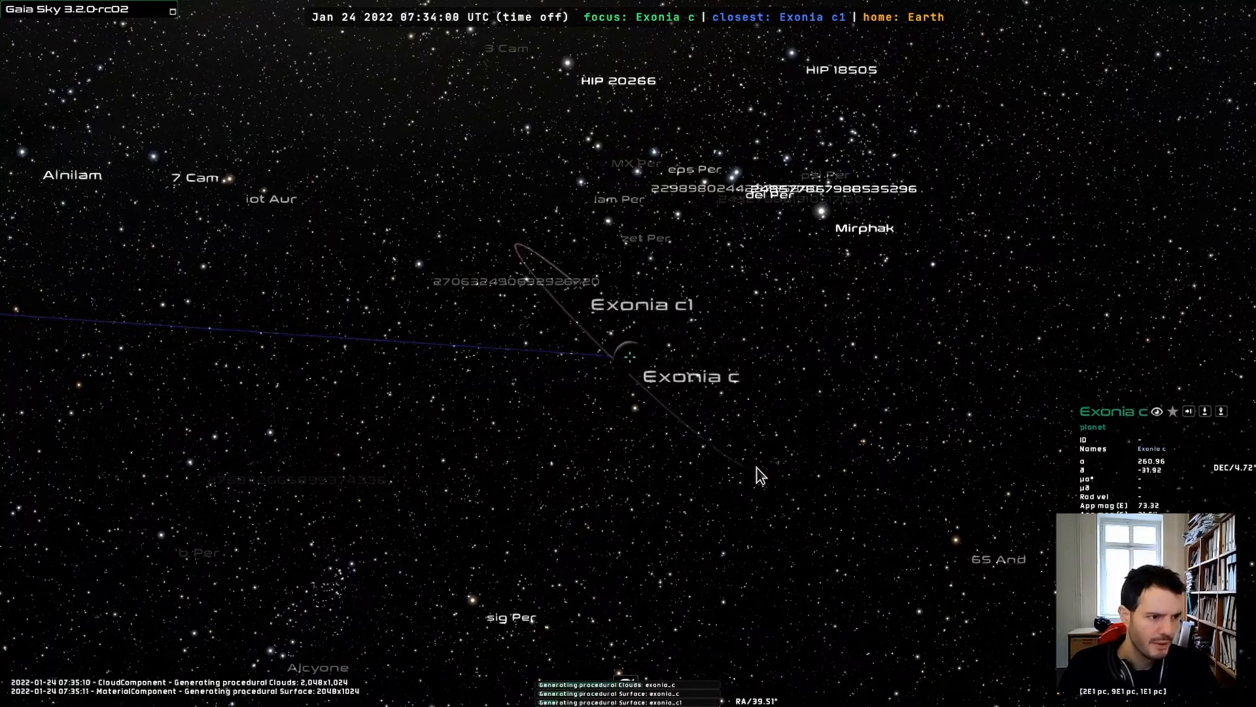
pyautogui.moveTo(905, 343); pyautogui.dragTo(664, 645)
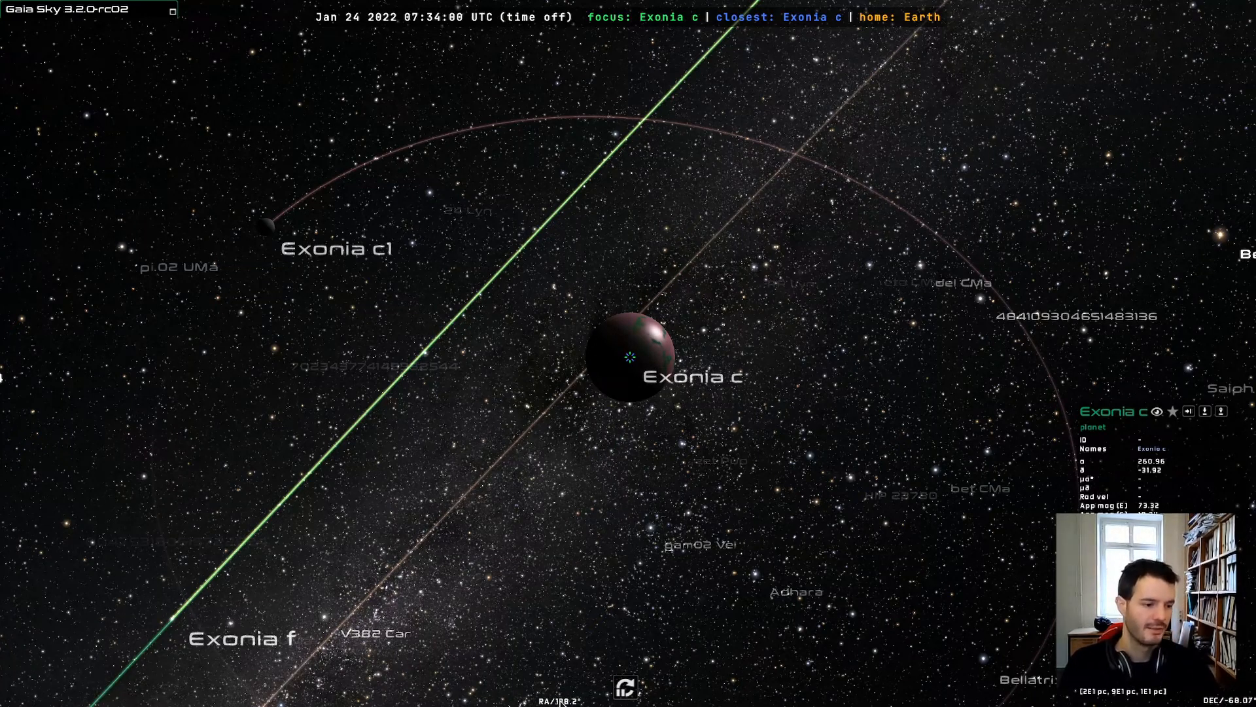
pyautogui.scroll(2, 673, 371)
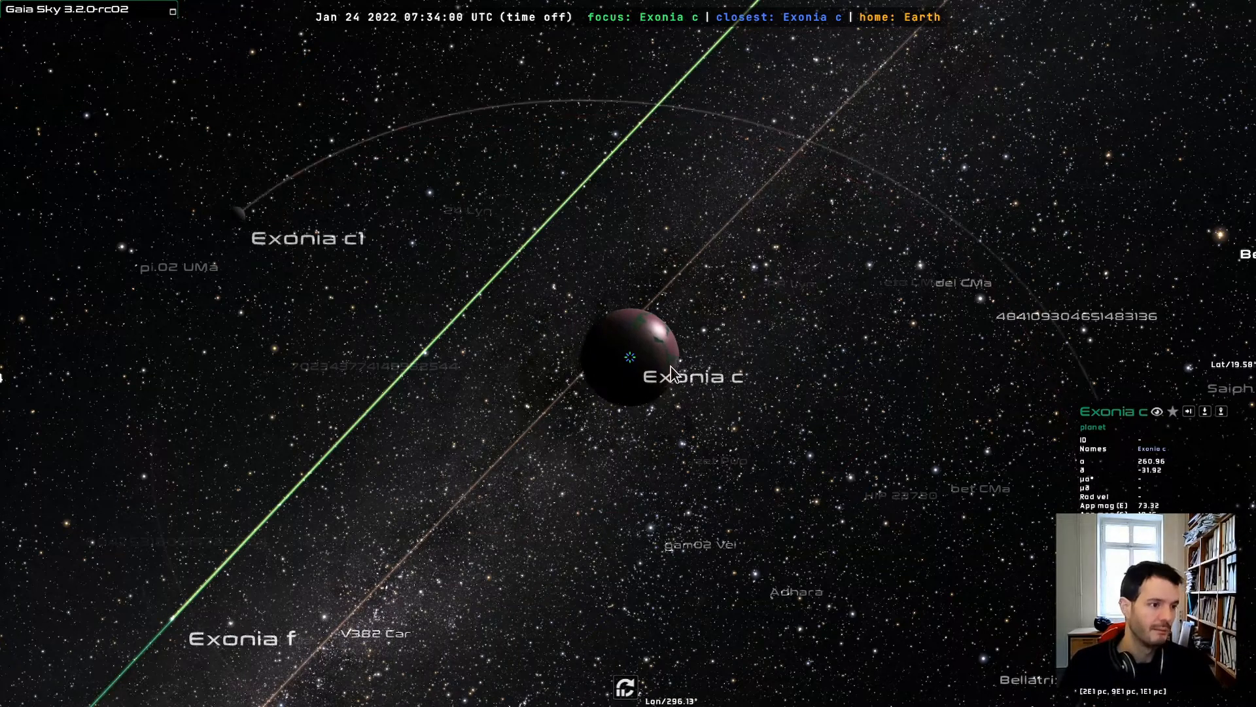
pyautogui.scroll(4, 680, 364)
pyautogui.scroll(-4, 684, 363)
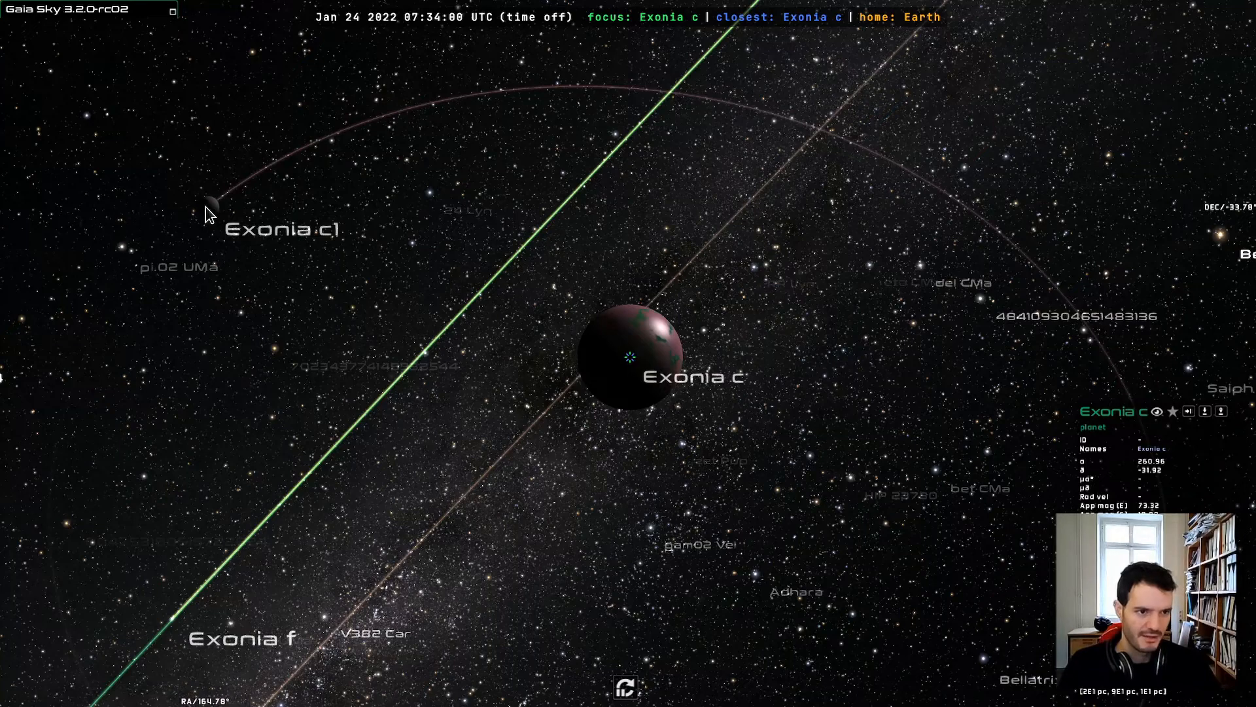
# - Focus the camera on the moon Exonia c1 and inspect its surface up close before backing away
pyautogui.doubleClick(206, 207)
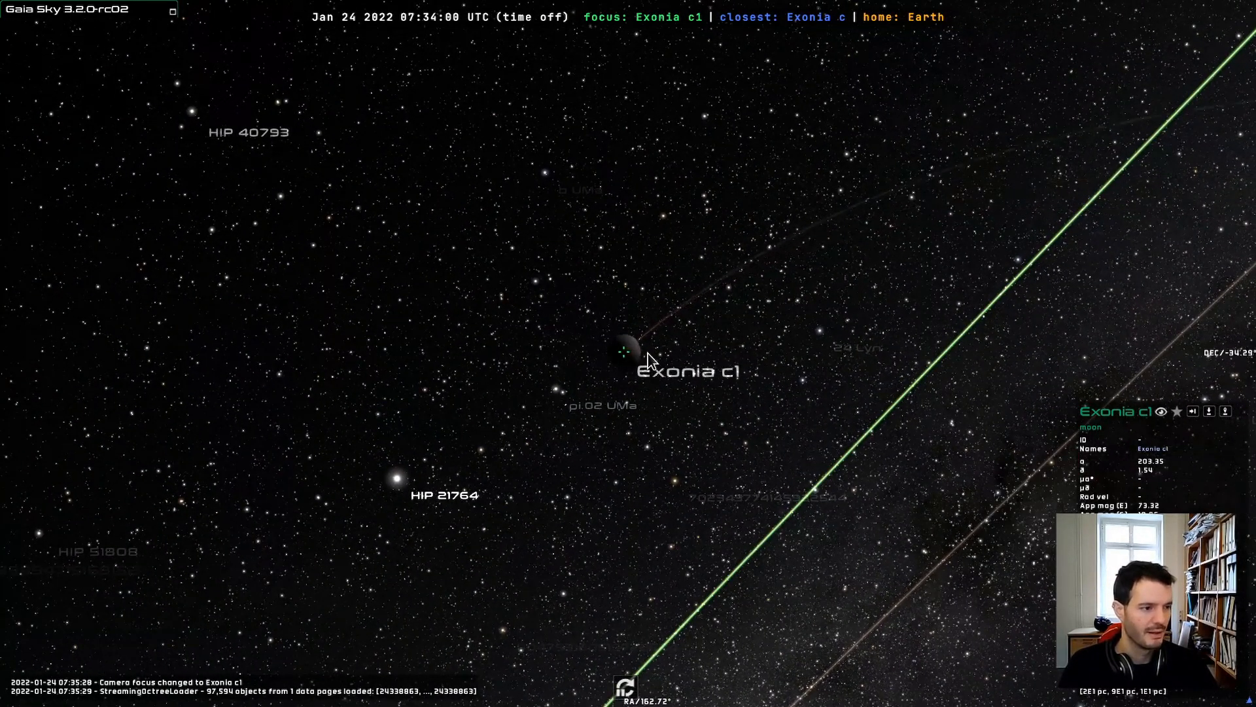
pyautogui.scroll(5, 648, 359)
pyautogui.moveTo(788, 330); pyautogui.dragTo(563, 356)
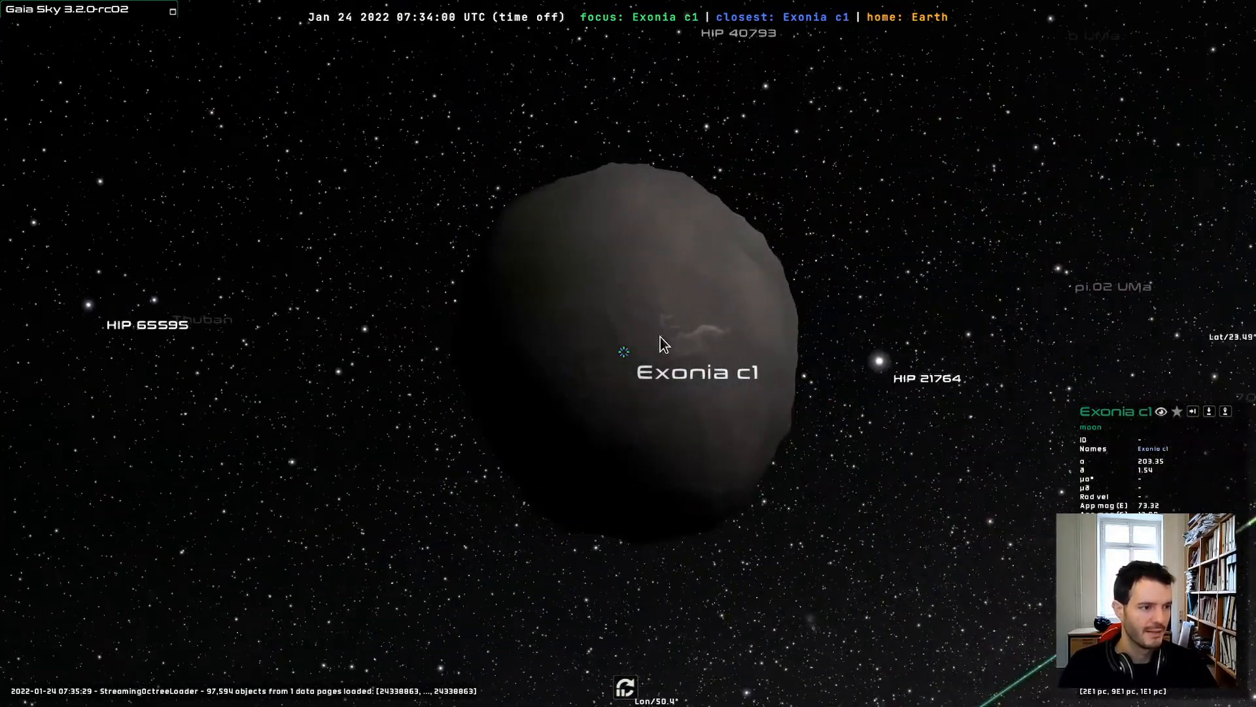
pyautogui.scroll(-5, 662, 341)
pyautogui.scroll(-5, 666, 336)
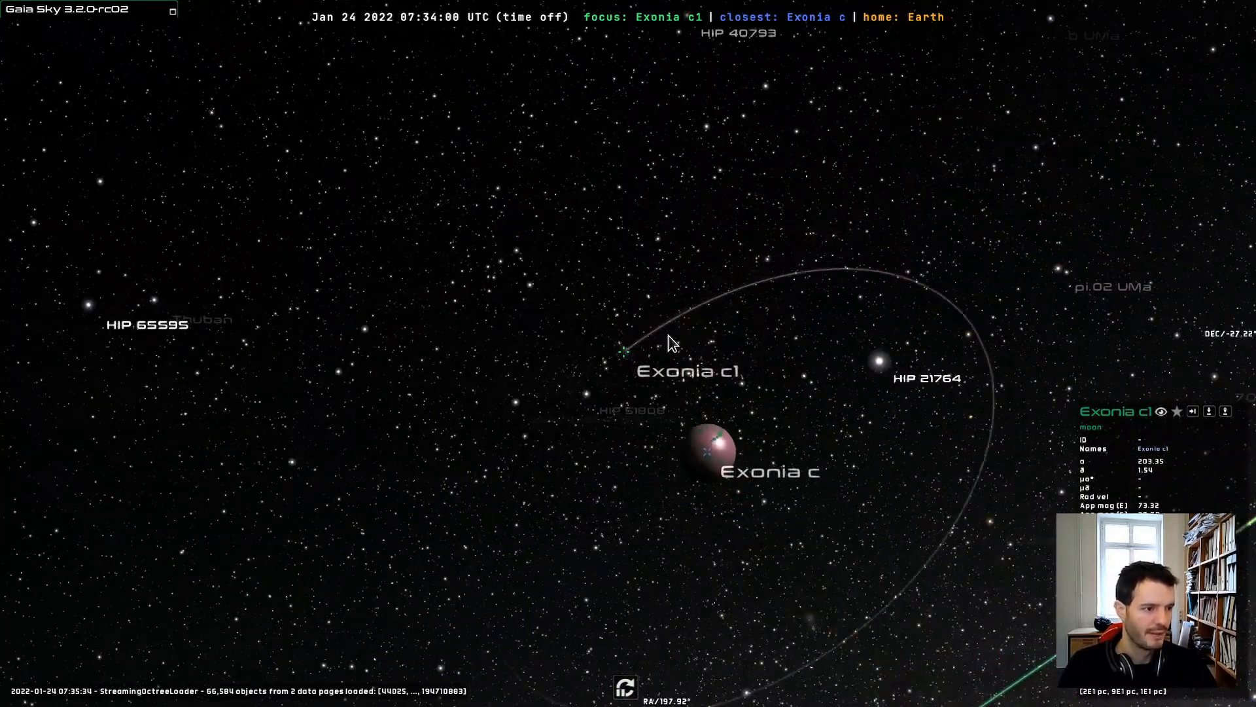
# - Refocus on the planet Exonia c, inspect its sunlit surface up close and offset it from the view centre
pyautogui.doubleClick(678, 415)
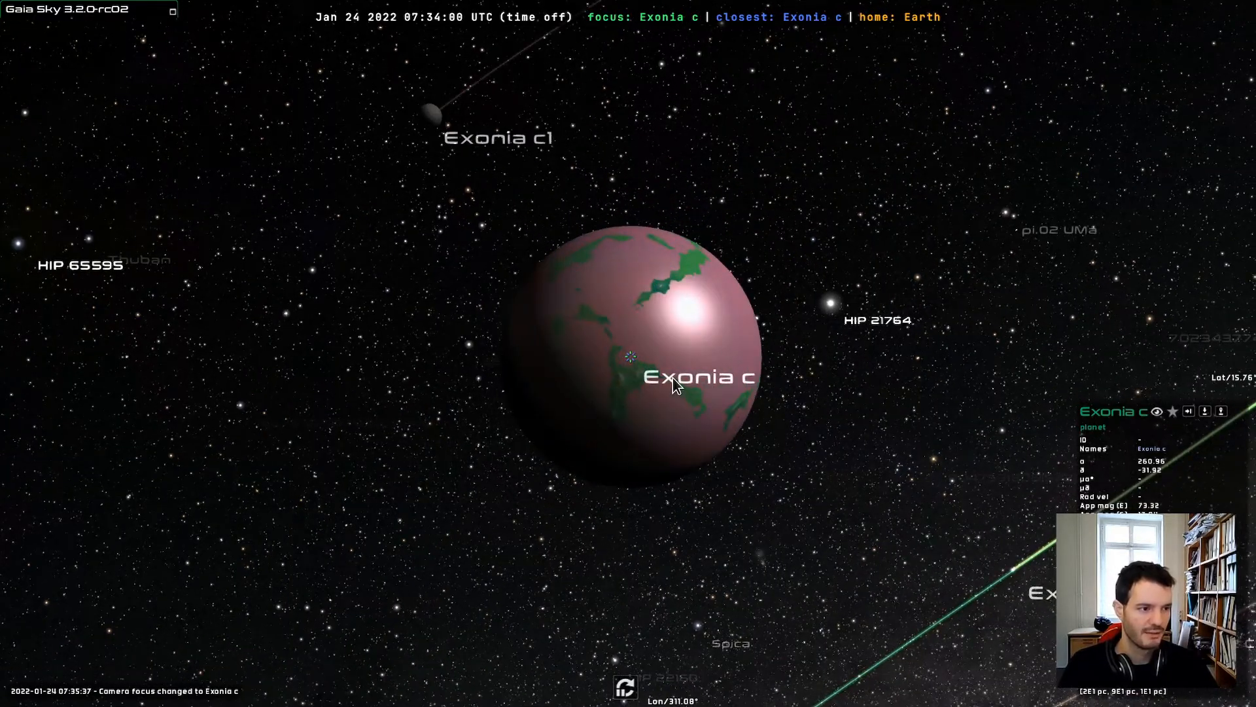
pyautogui.moveTo(545, 376); pyautogui.dragTo(615, 370)
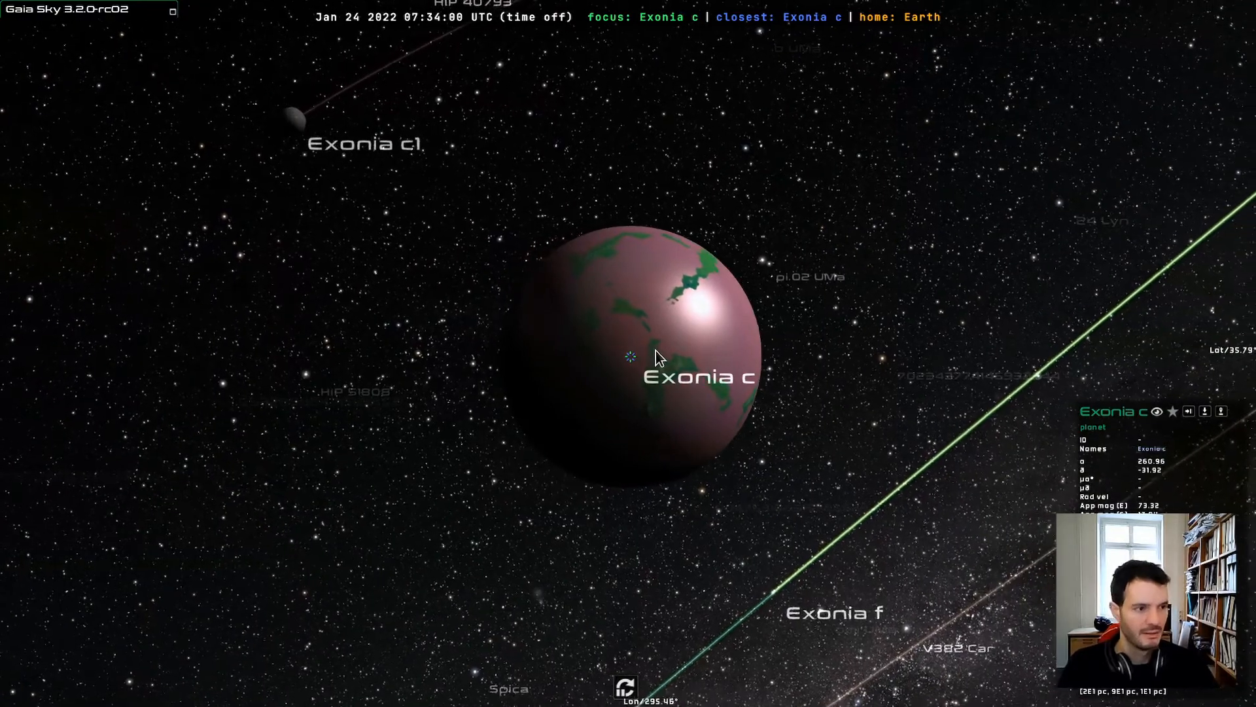
pyautogui.scroll(3, 726, 359)
pyautogui.moveTo(721, 318); pyautogui.dragTo(588, 337)
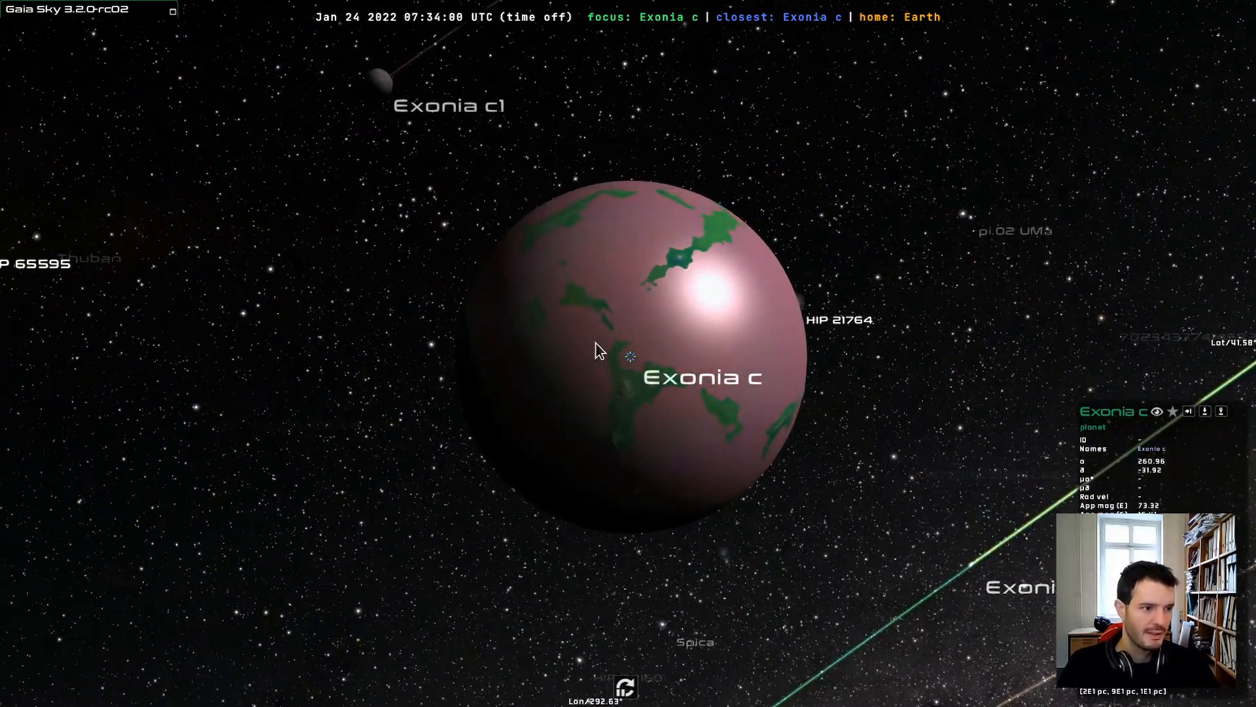
pyautogui.rightClick(678, 348)
pyautogui.click(674, 334)
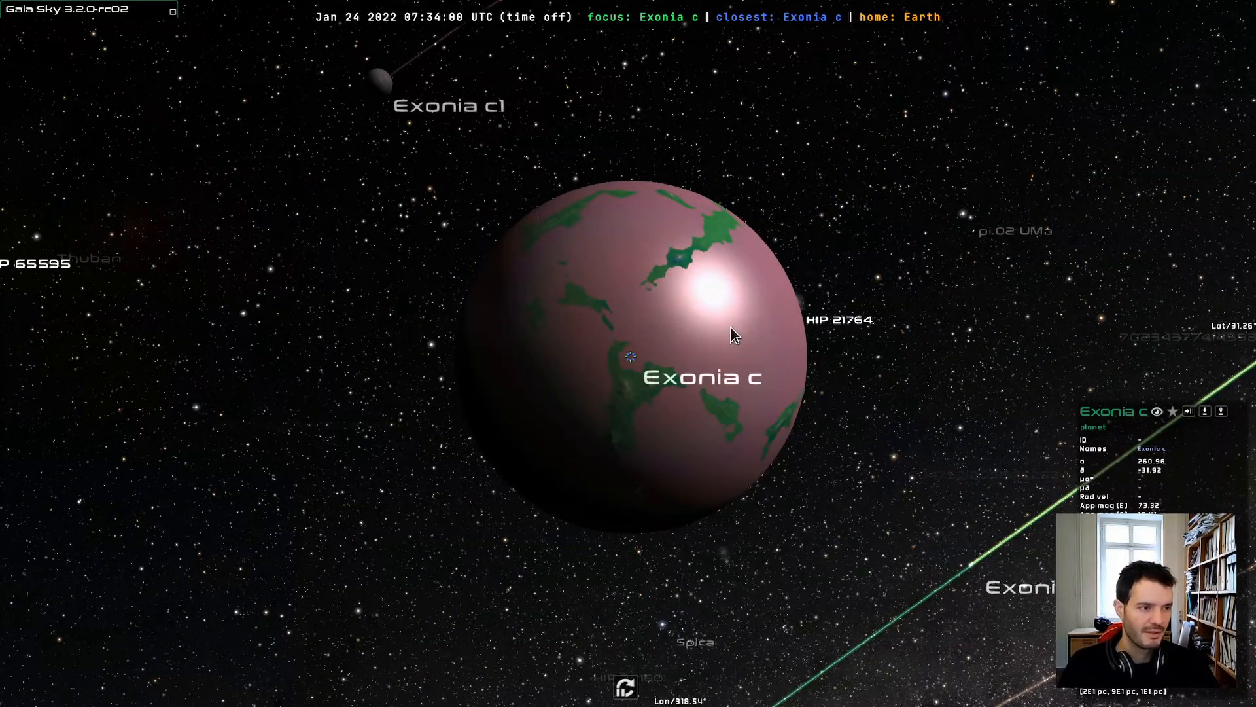
pyautogui.moveTo(581, 336); pyautogui.dragTo(873, 359)
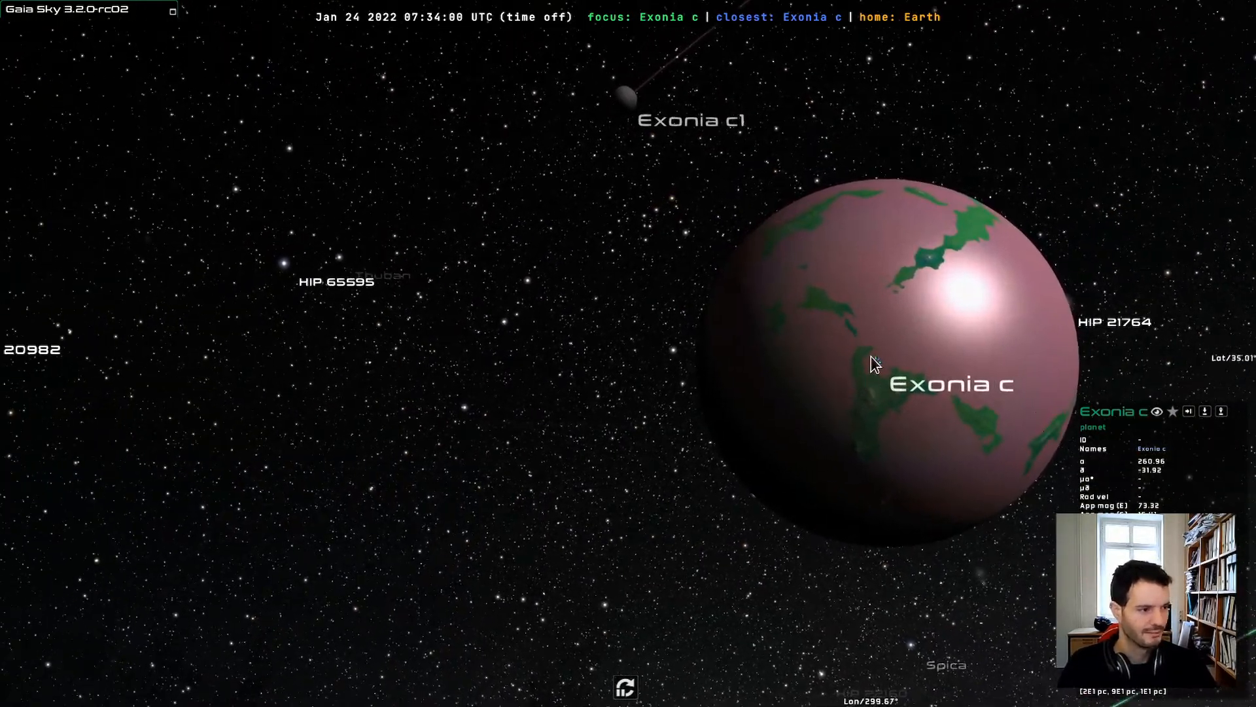
# - Open the procedural generation settings for Exonia c, place the window clear of the planet and show the atmosphere parameters
pyautogui.rightClick(882, 363)
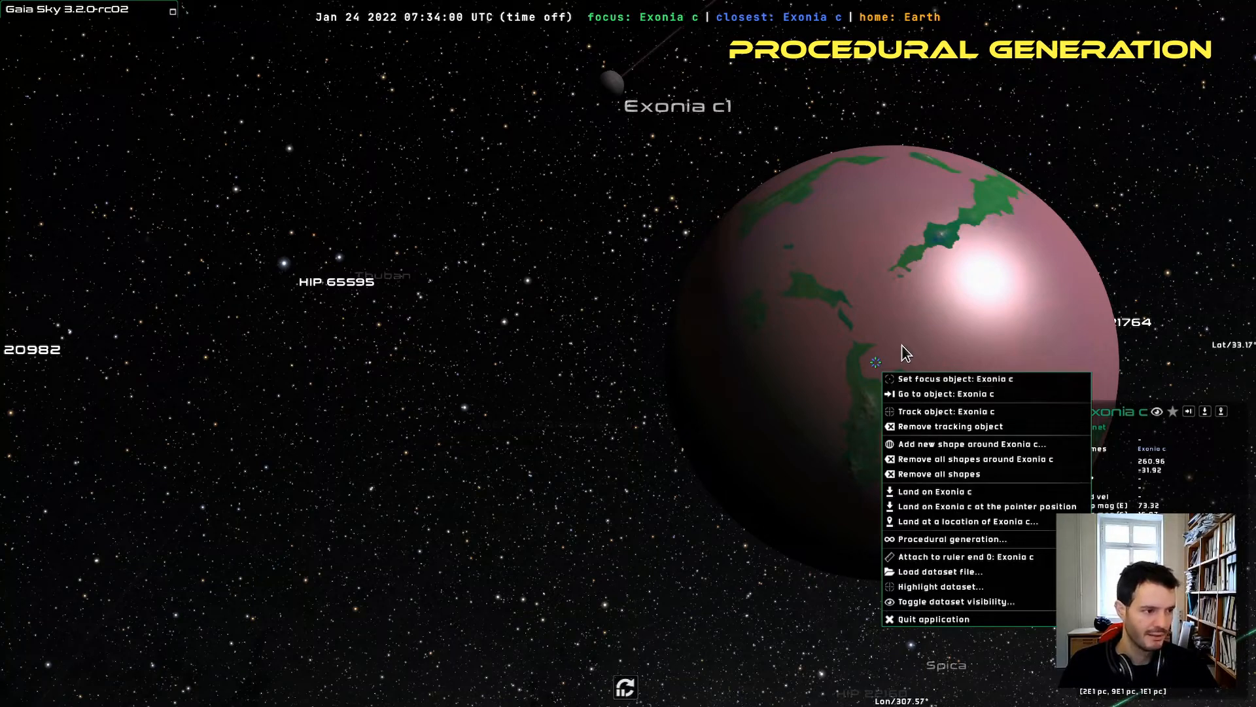
pyautogui.click(929, 541)
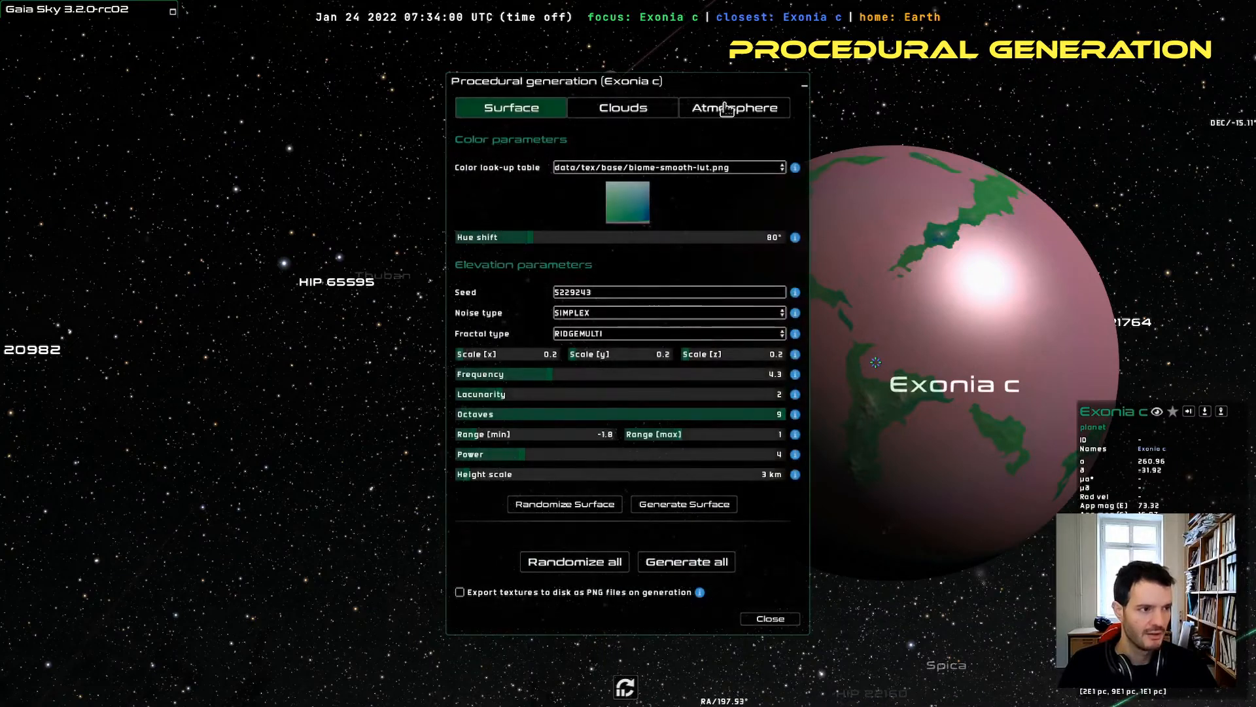
pyautogui.moveTo(436, 101); pyautogui.dragTo(441, 101)
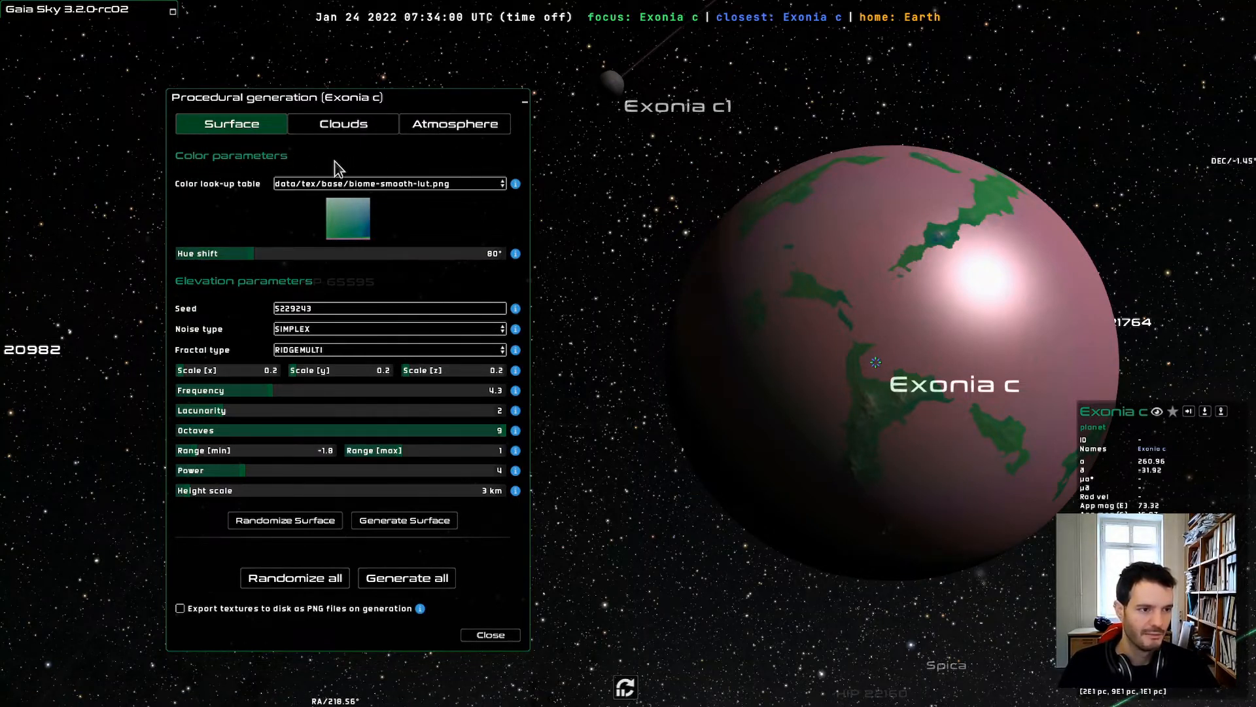
pyautogui.click(324, 130)
pyautogui.click(448, 127)
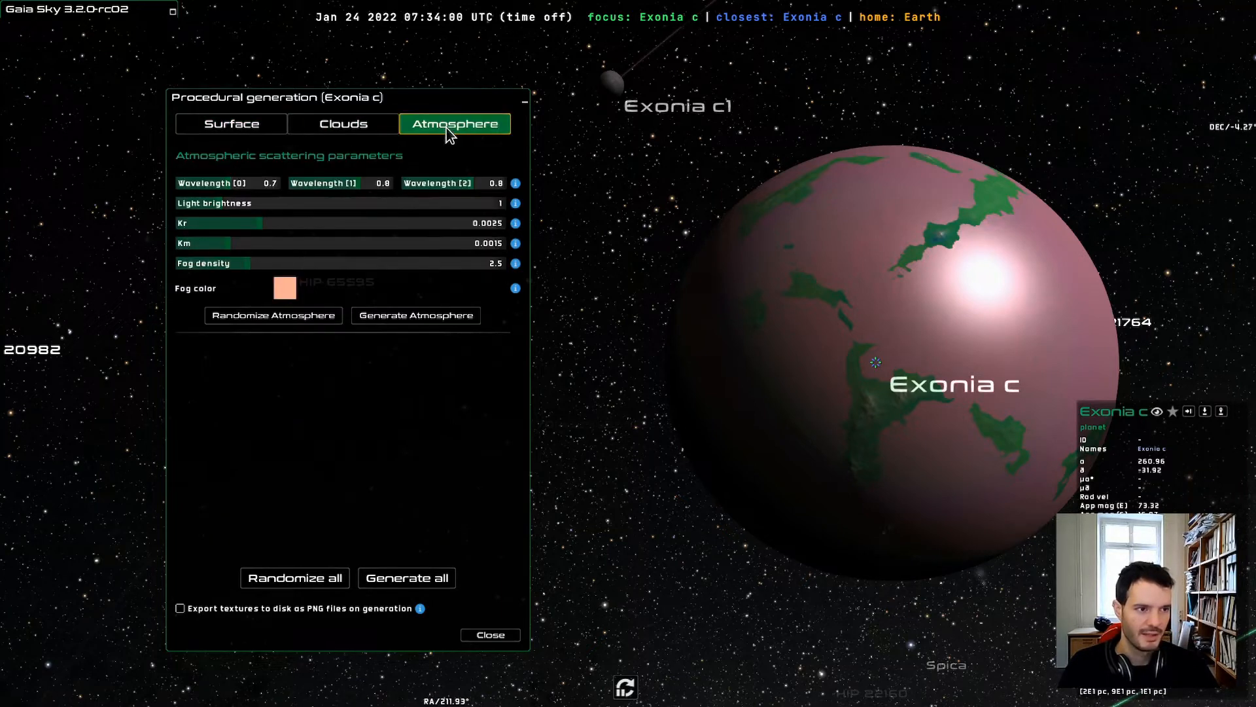
# - Randomize the atmospheric scattering parameters of Exonia c and generate its atmosphere, trying three different random sets
pyautogui.click(263, 322)
pyautogui.click(275, 323)
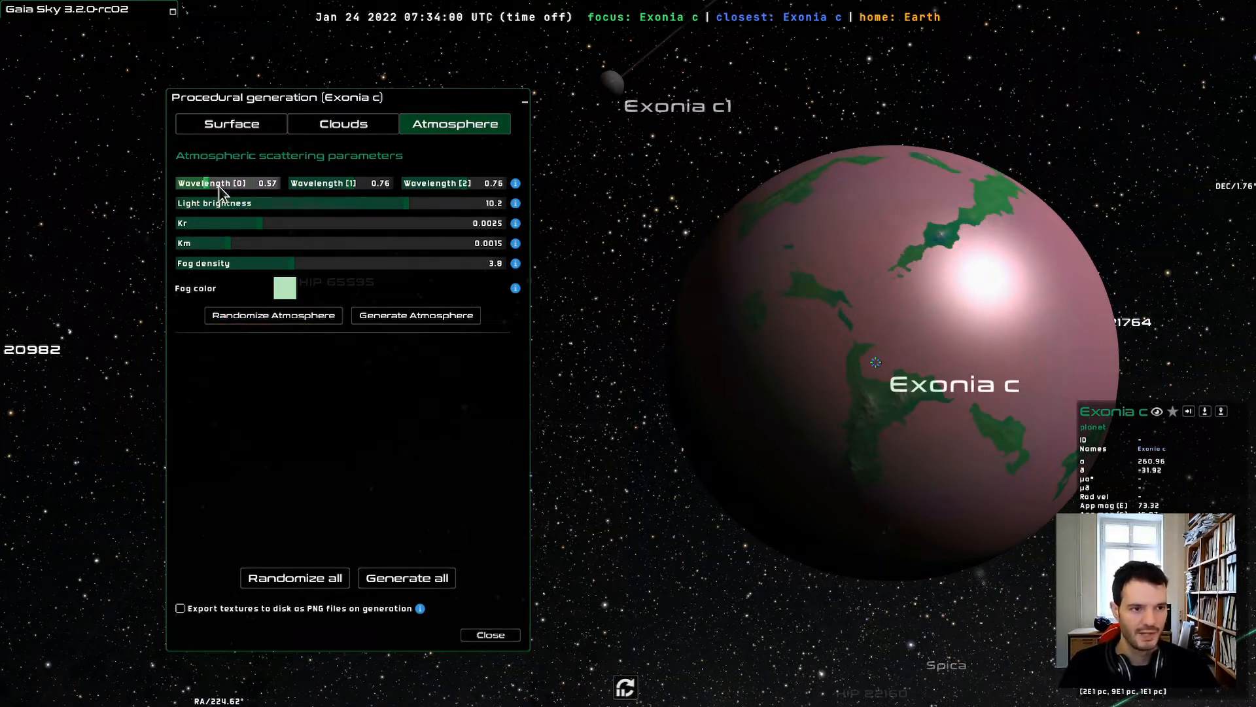
pyautogui.click(399, 316)
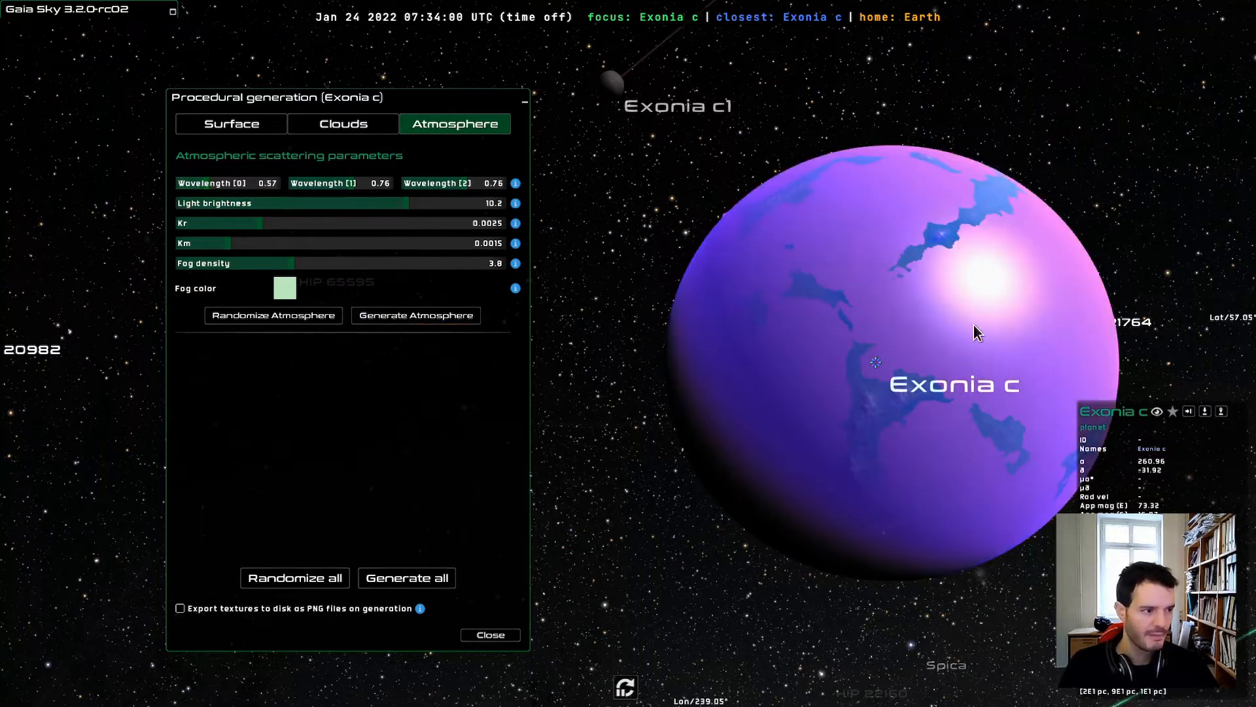
pyautogui.click(317, 317)
pyautogui.click(392, 320)
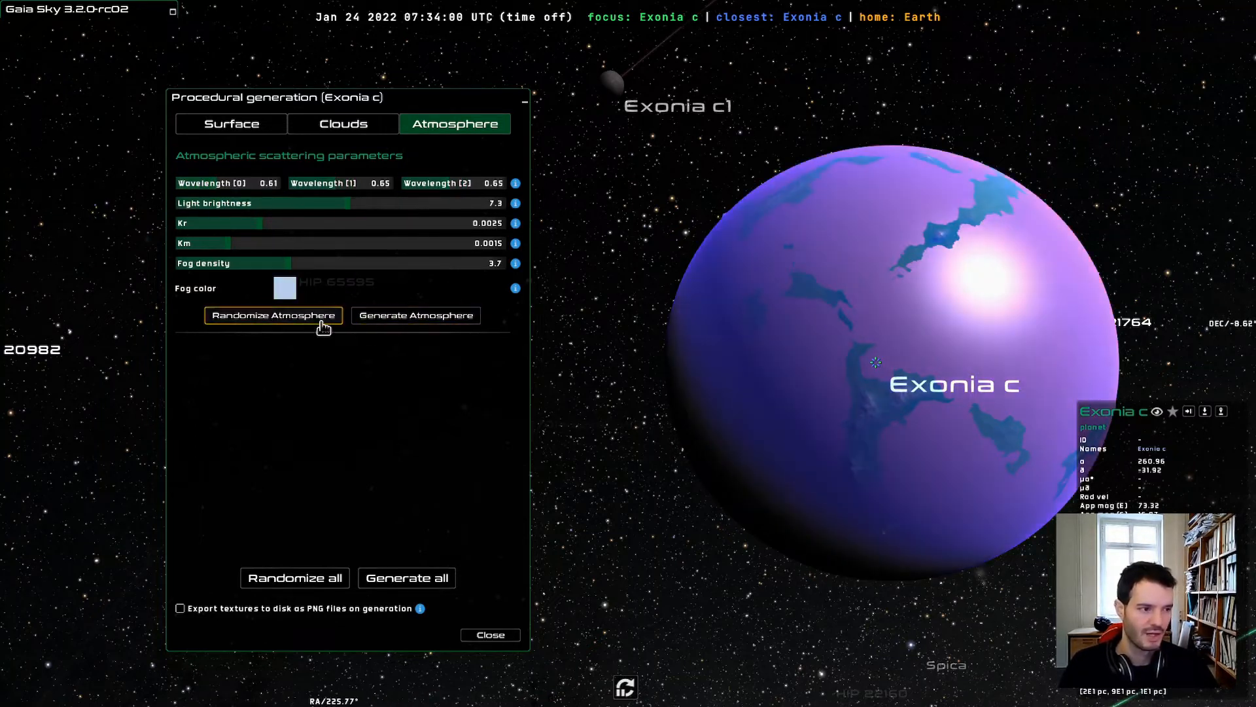
pyautogui.click(323, 325)
pyautogui.click(432, 324)
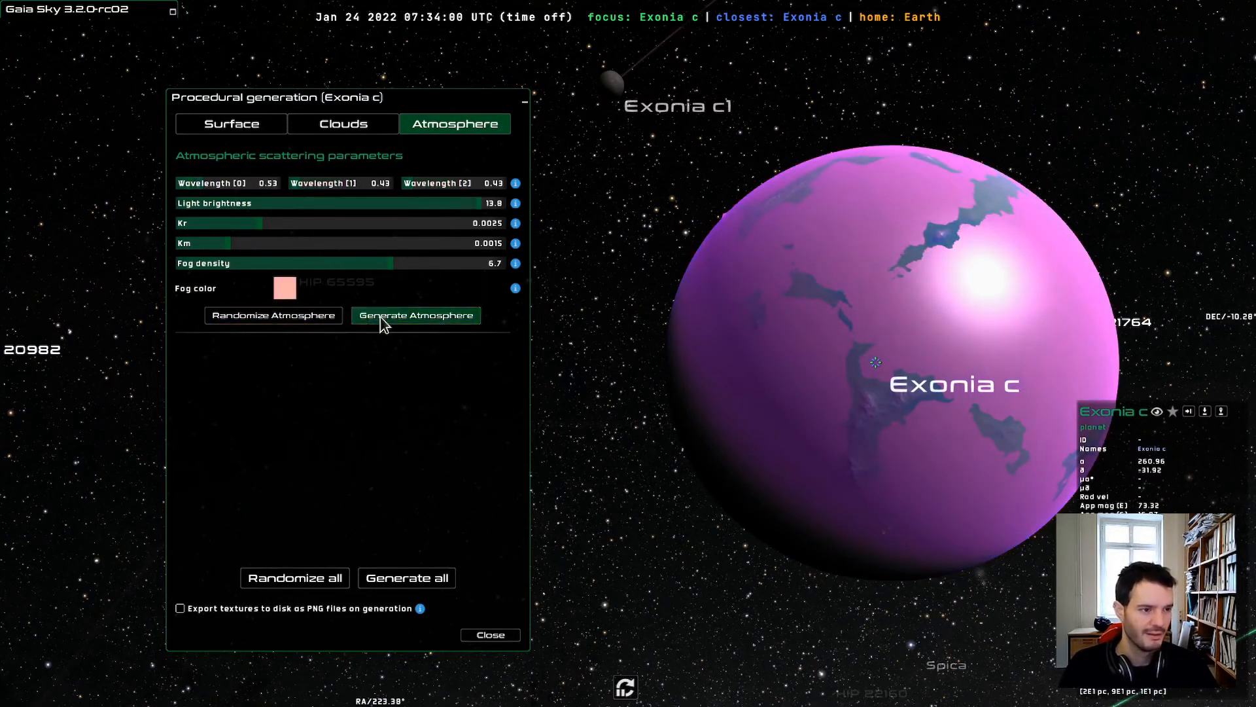
# - Randomize the atmospheric scattering parameters of Exonia c and regenerate its atmosphere with two more random sets
pyautogui.click(294, 316)
pyautogui.click(373, 319)
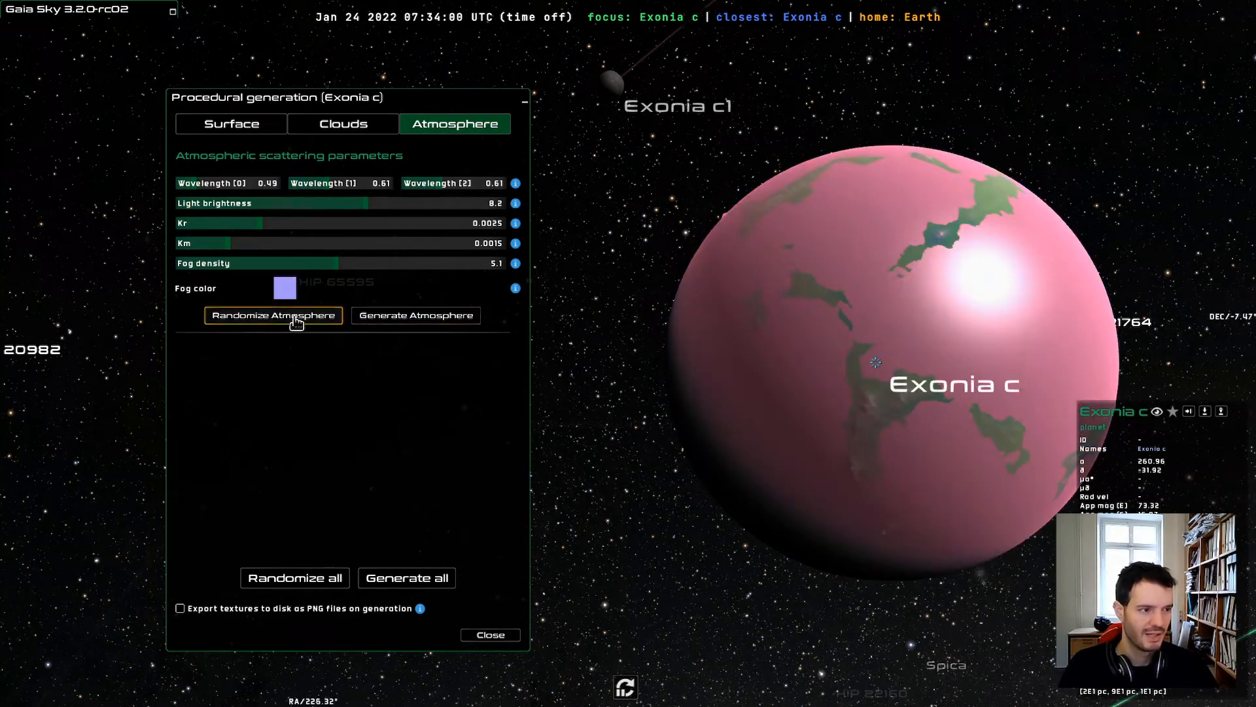
pyautogui.click(295, 318)
pyautogui.click(398, 319)
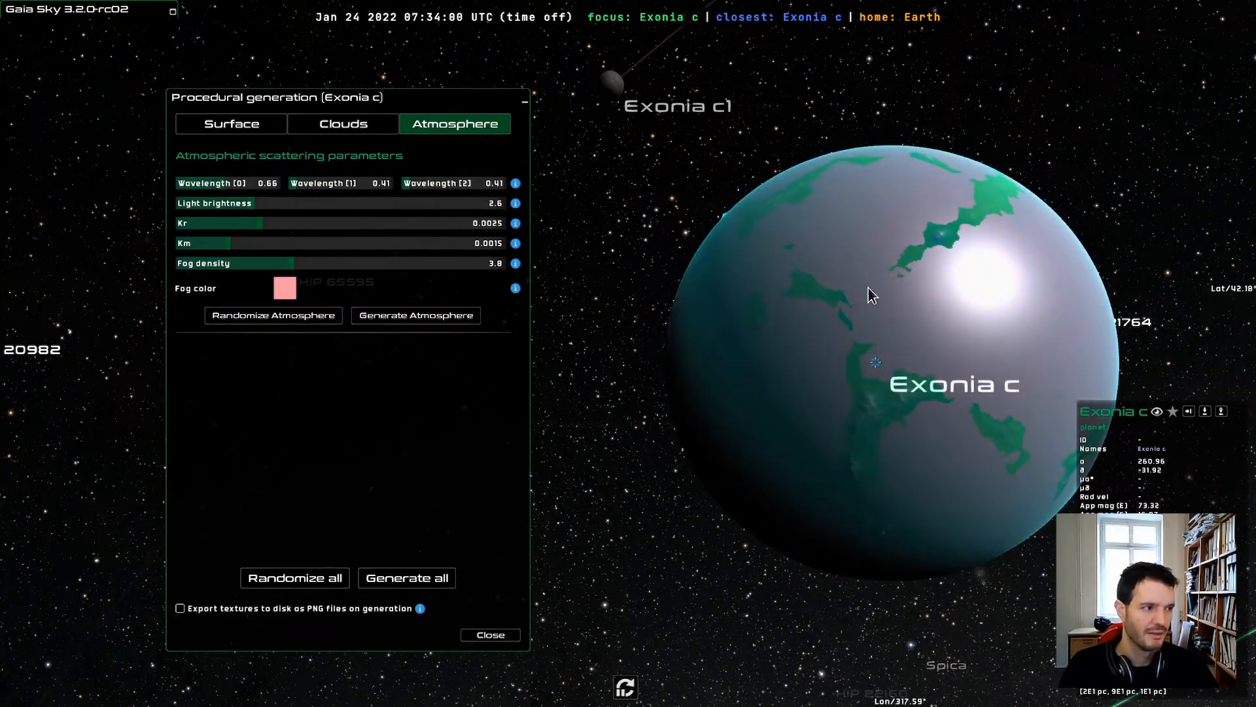
# - Set Exonia c's light brightness to 1.2, Kr 0.0032, Km 0.0019, fog density 1.7 and Wavelength [1] 0.54, generate the atmosphere and inspect its lit limb
pyautogui.moveTo(252, 204); pyautogui.dragTo(399, 204)
pyautogui.moveTo(291, 213)
pyautogui.mouseDown()
pyautogui.moveTo(210, 210)
pyautogui.moveTo(399, 207)
pyautogui.moveTo(225, 208)
pyautogui.moveTo(266, 224)
pyautogui.moveTo(379, 225)
pyautogui.moveTo(291, 230)
pyautogui.mouseUp()
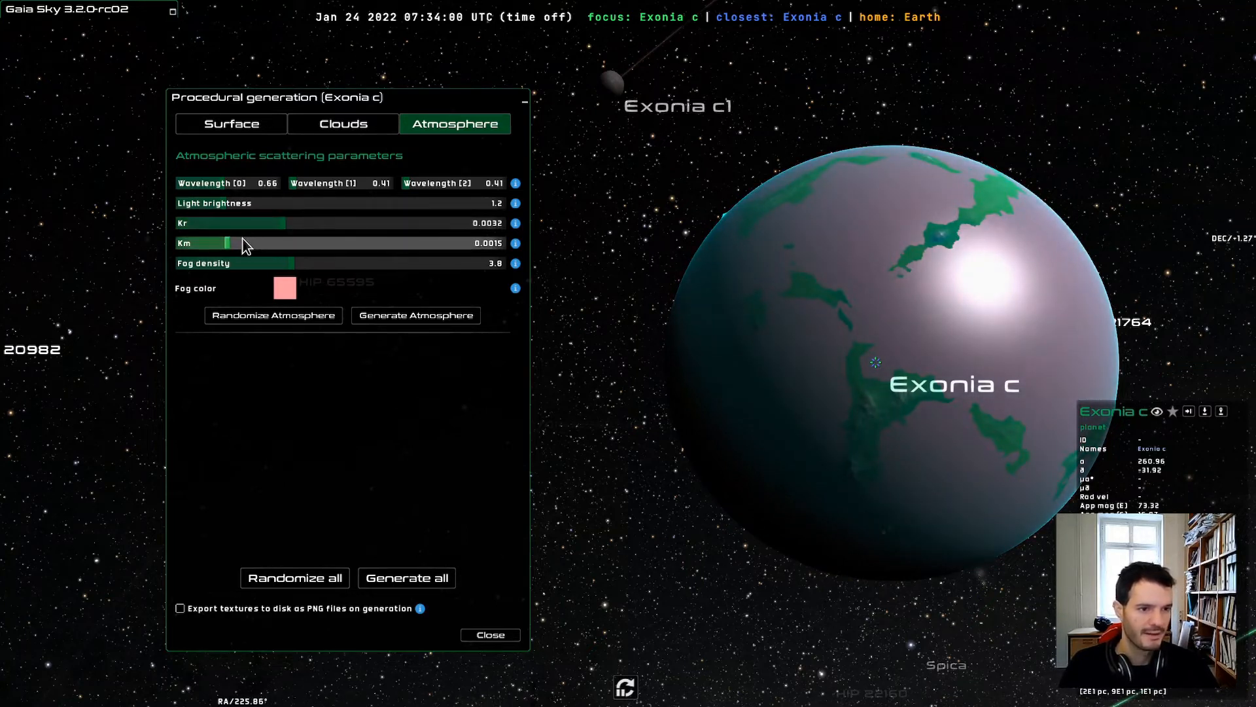
pyautogui.moveTo(231, 248)
pyautogui.mouseDown()
pyautogui.moveTo(356, 253)
pyautogui.moveTo(126, 247)
pyautogui.moveTo(347, 266)
pyautogui.moveTo(223, 265)
pyautogui.mouseUp()
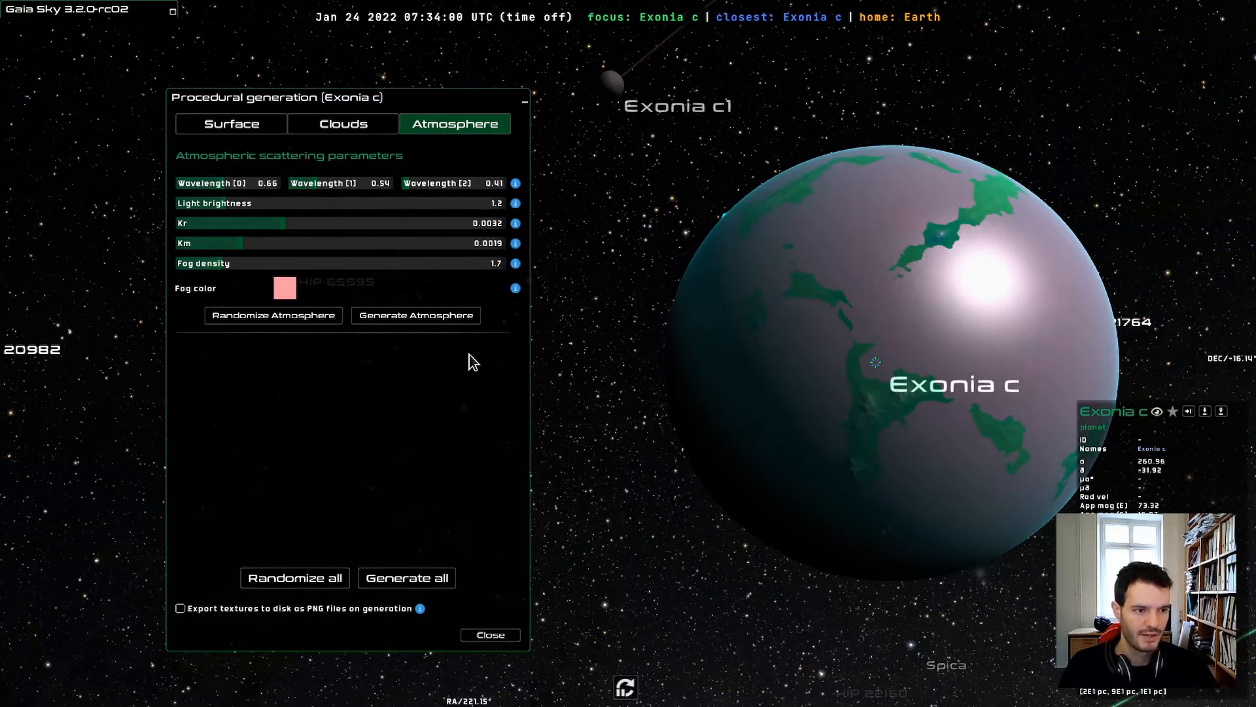
pyautogui.click(446, 315)
pyautogui.moveTo(669, 331); pyautogui.dragTo(907, 319)
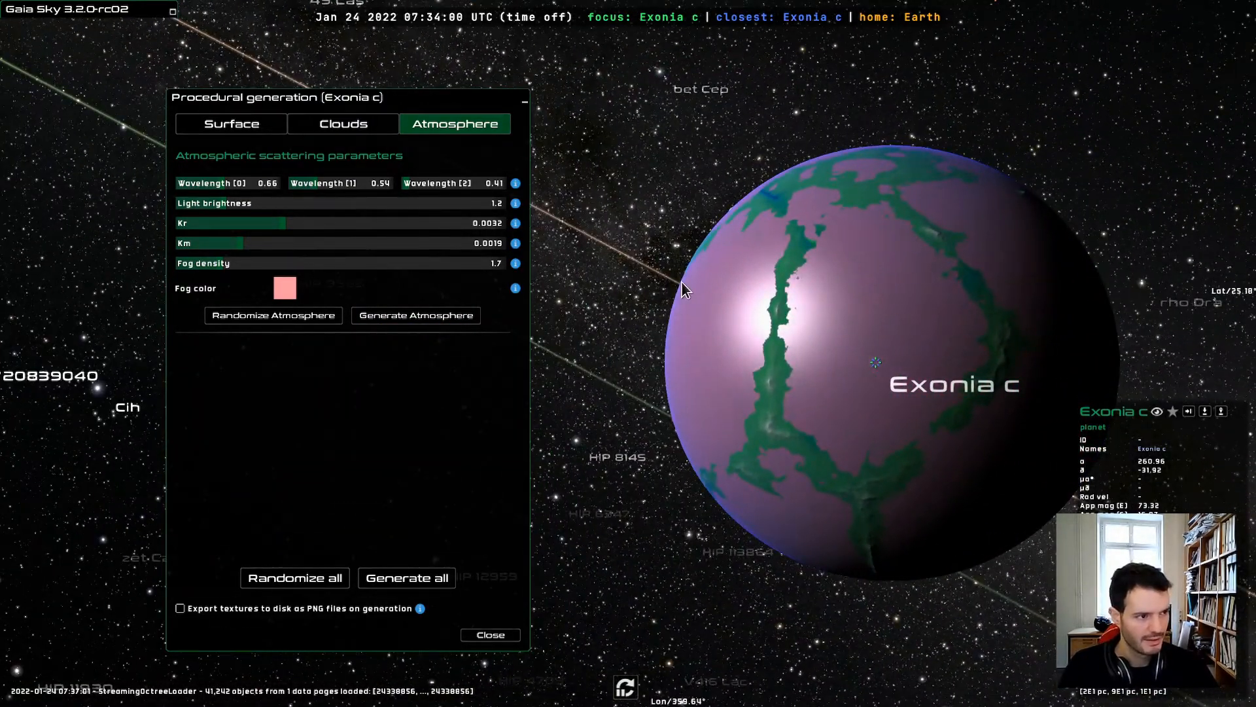
# - Show Exonia c's cloud parameters, expand the type visibility and visual settings to check them, and collapse the control panel
pyautogui.click(340, 129)
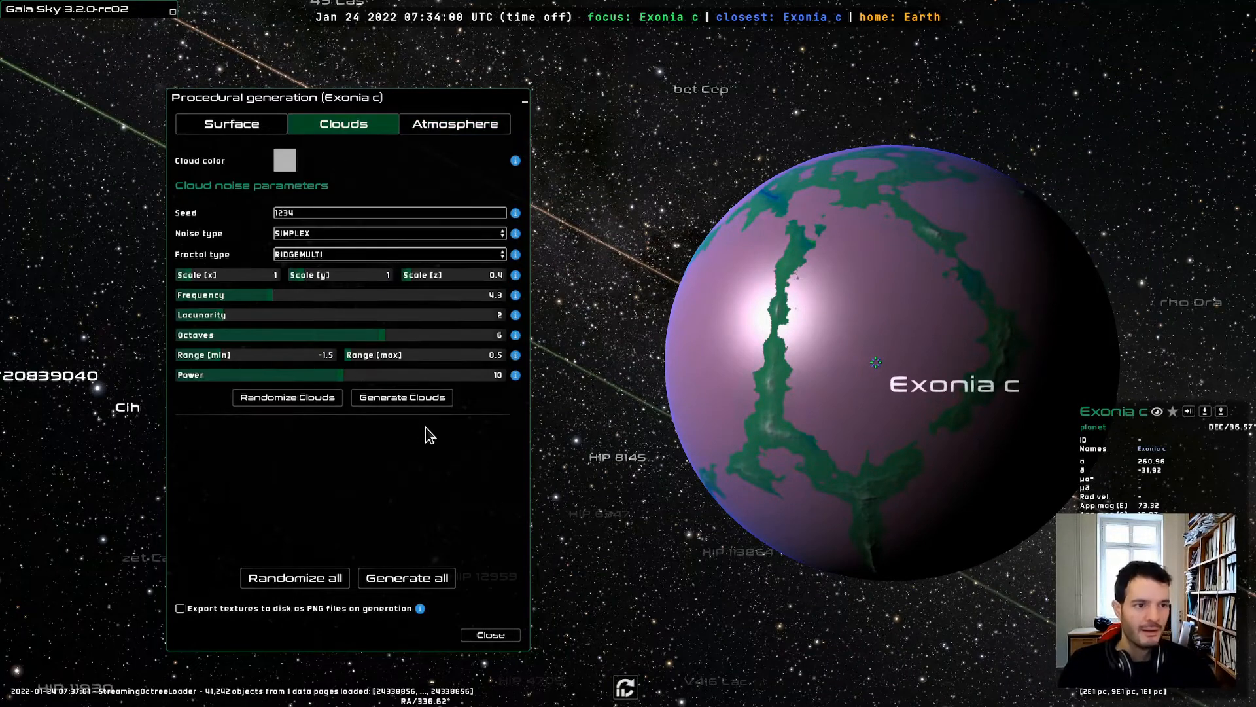
pyautogui.click(84, 9)
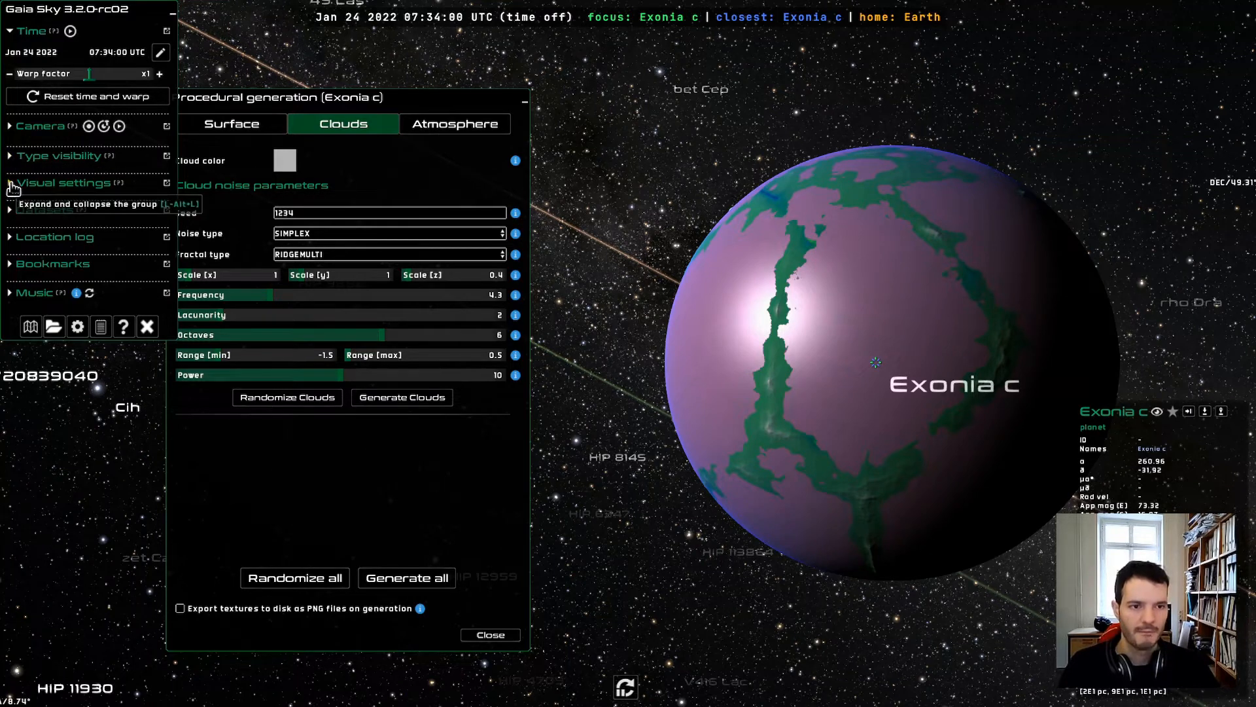
pyautogui.click(11, 184)
pyautogui.click(11, 158)
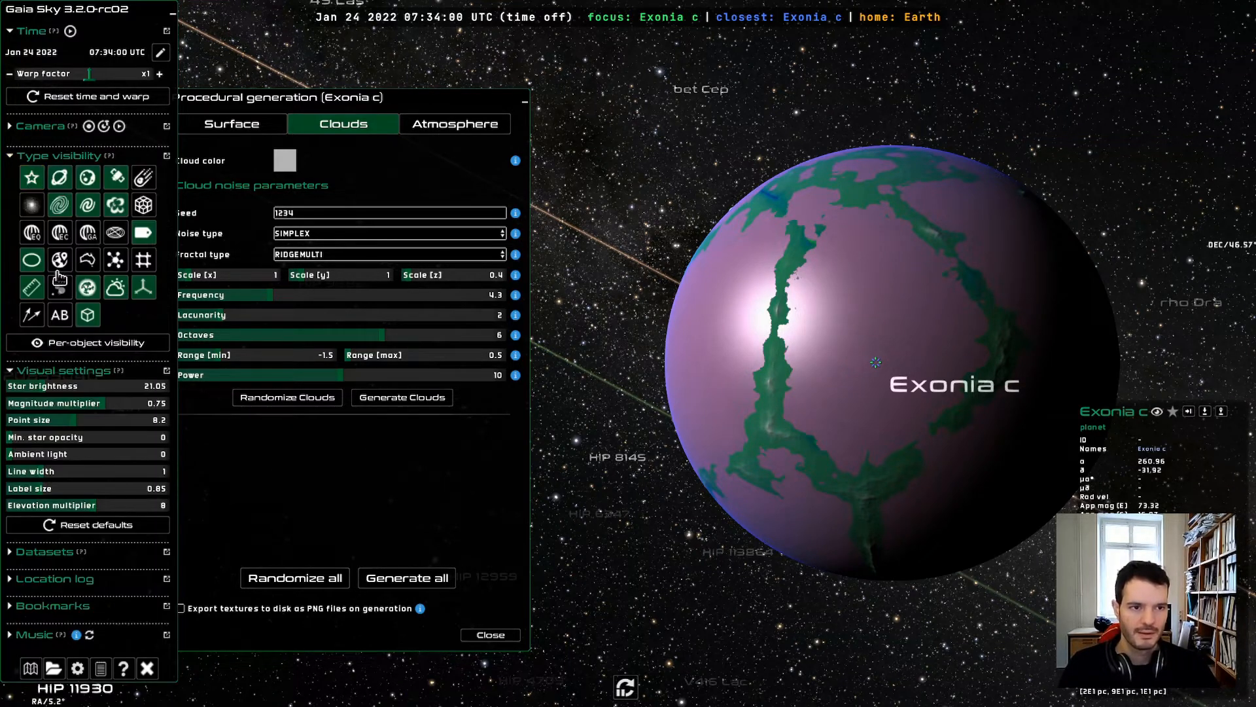
pyautogui.doubleClick(113, 13)
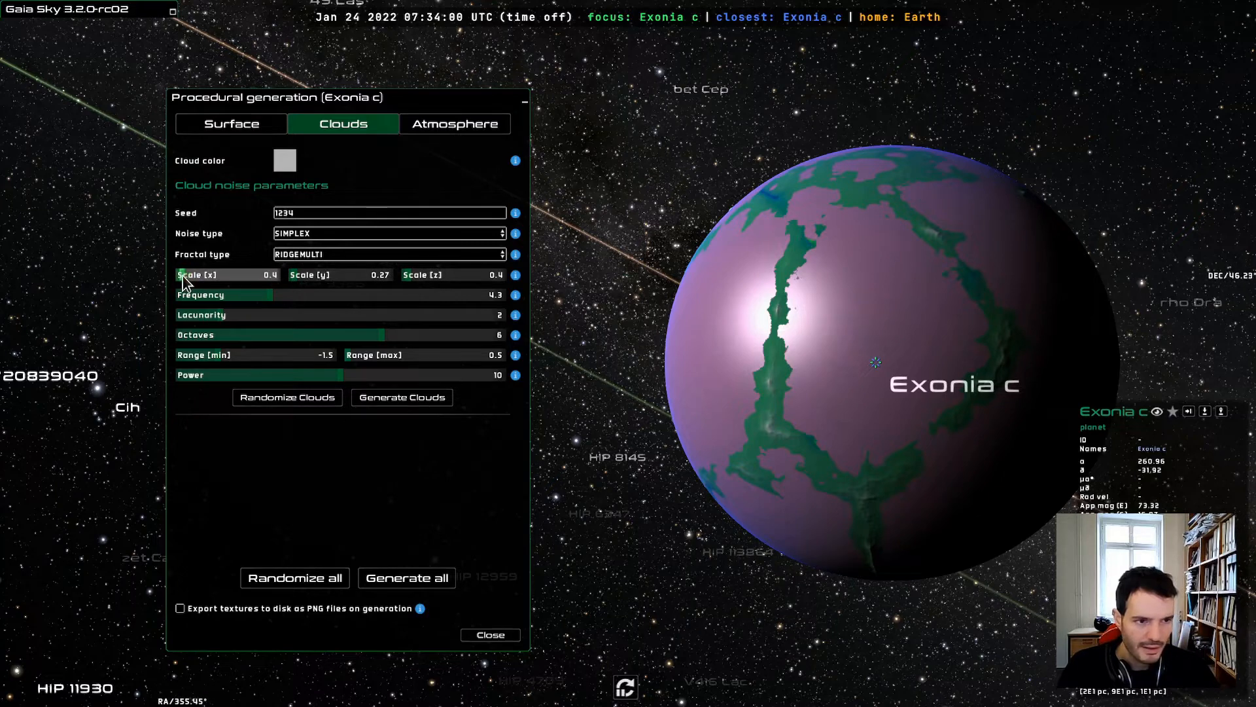
# - Set the cloud scale to 0.4, 0.27, 1.72, range -1.3 to 1.2, octaves 8 and lacunarity 6.9, generate the clouds and inspect them up close
pyautogui.click(424, 277)
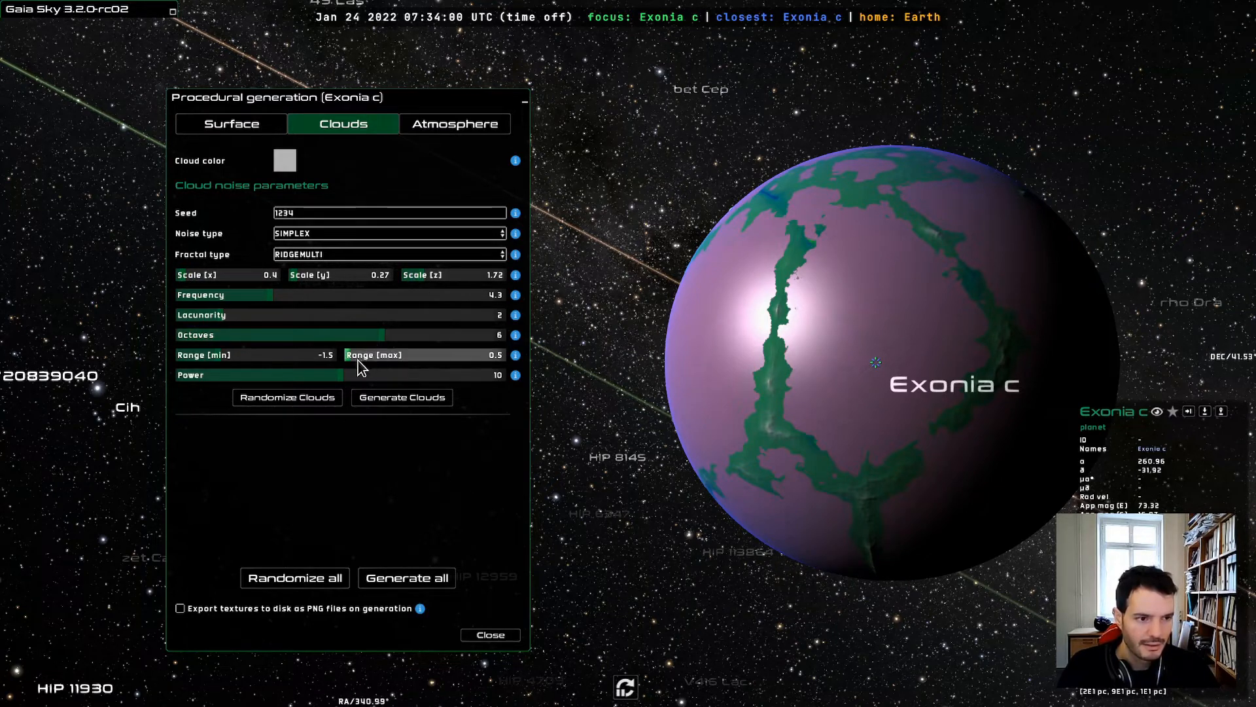
pyautogui.moveTo(366, 357); pyautogui.dragTo(462, 335)
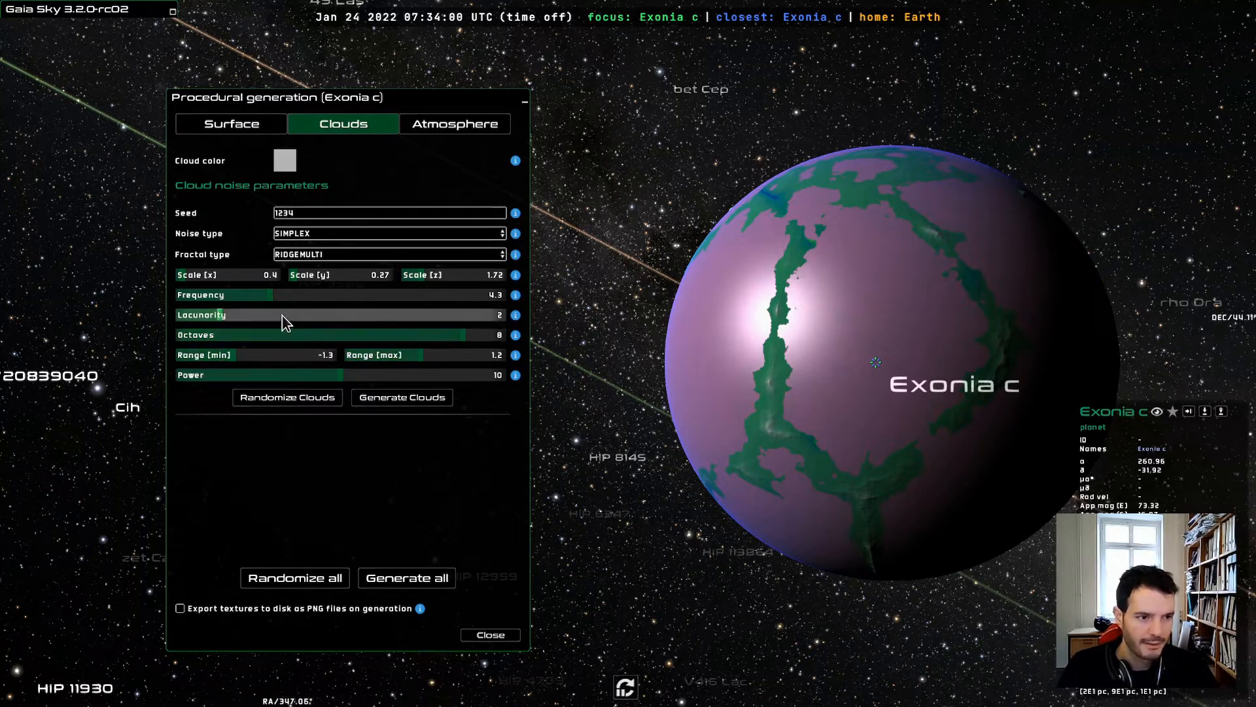
pyautogui.moveTo(281, 315); pyautogui.dragTo(329, 316)
pyautogui.click(378, 400)
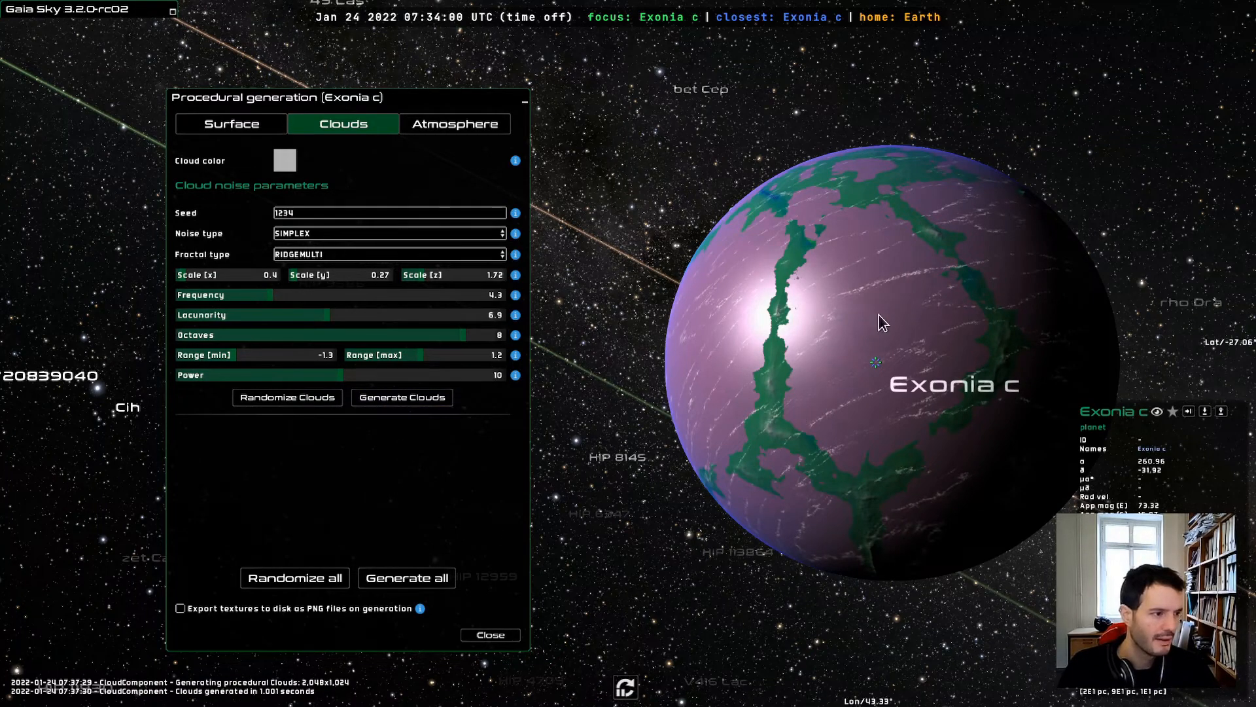
pyautogui.moveTo(878, 315); pyautogui.dragTo(877, 403)
pyautogui.scroll(3, 869, 380)
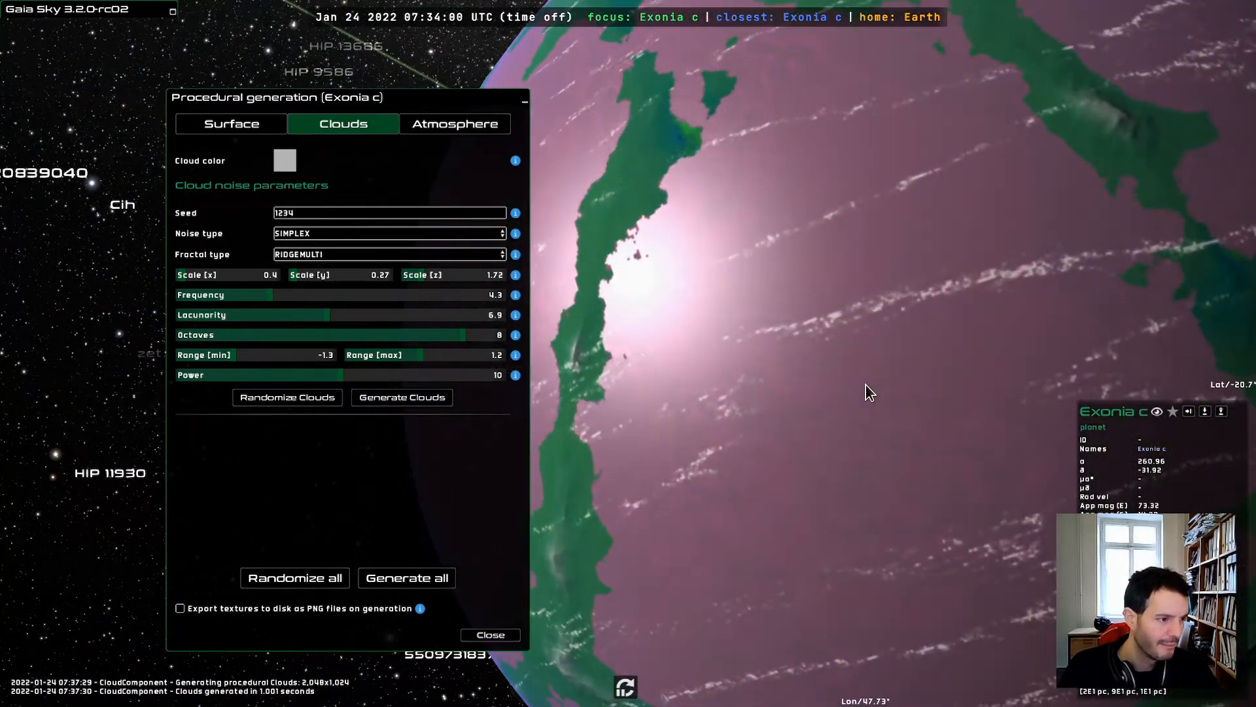
pyautogui.scroll(-5, 869, 393)
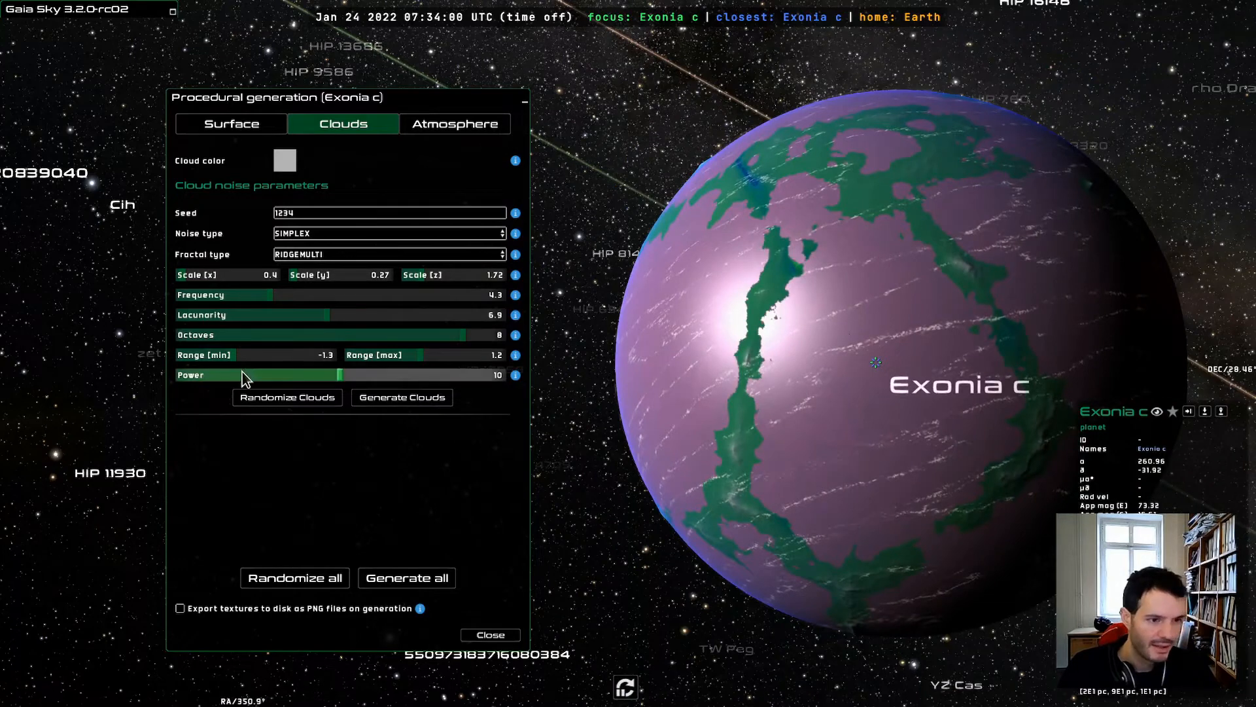
# - Regenerate the clouds with minimum range -0.6, again with lacunarity 8.2 and frequency 2.3, and inspect the pattern around the planet
pyautogui.moveTo(248, 355); pyautogui.dragTo(268, 356)
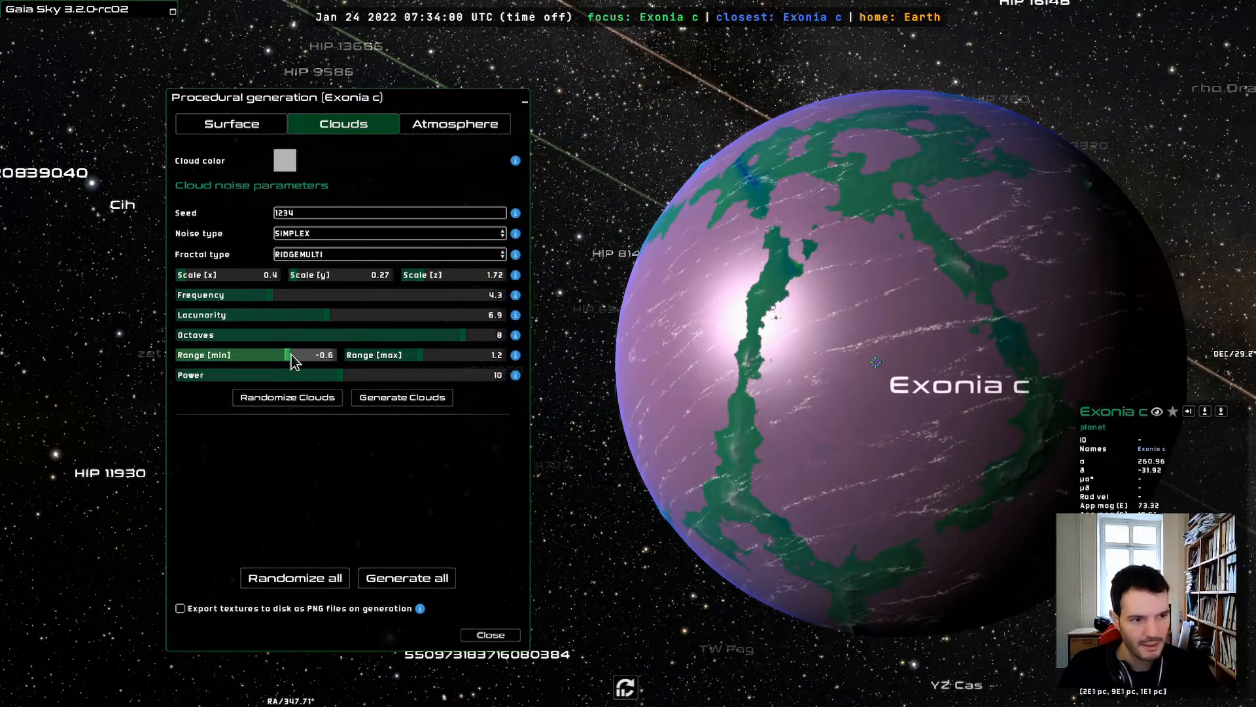
pyautogui.click(393, 397)
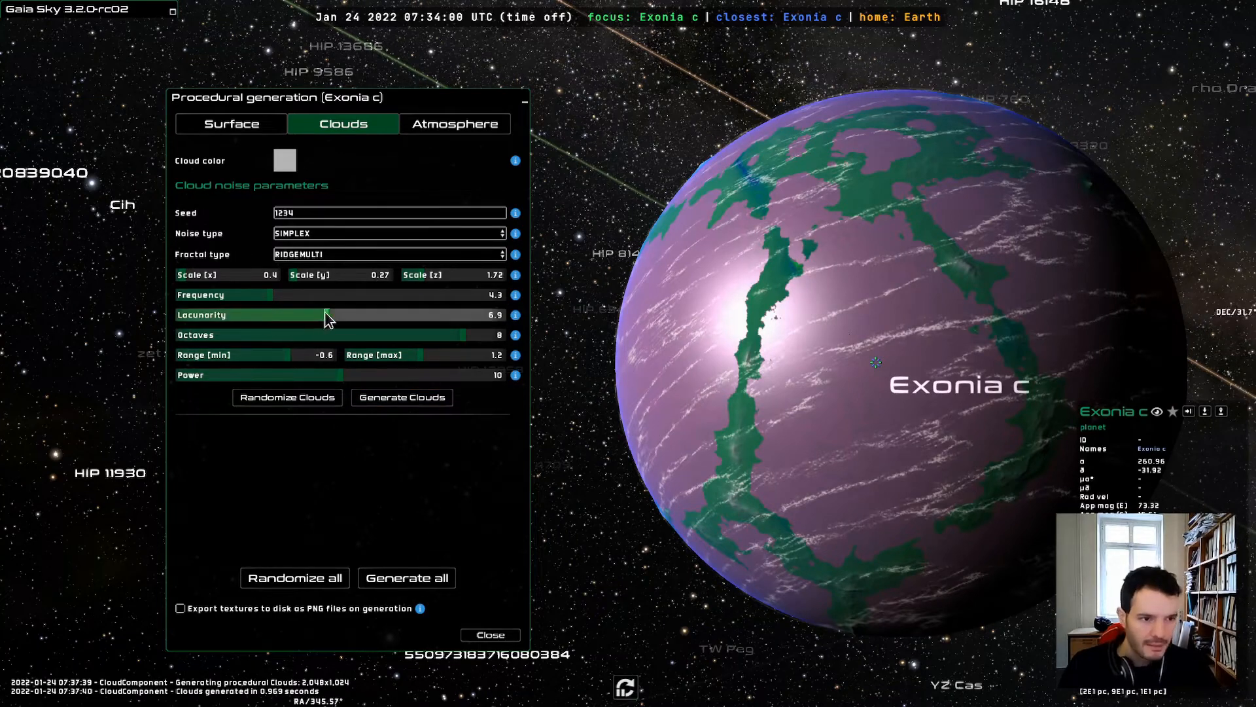
pyautogui.moveTo(350, 320); pyautogui.dragTo(358, 315)
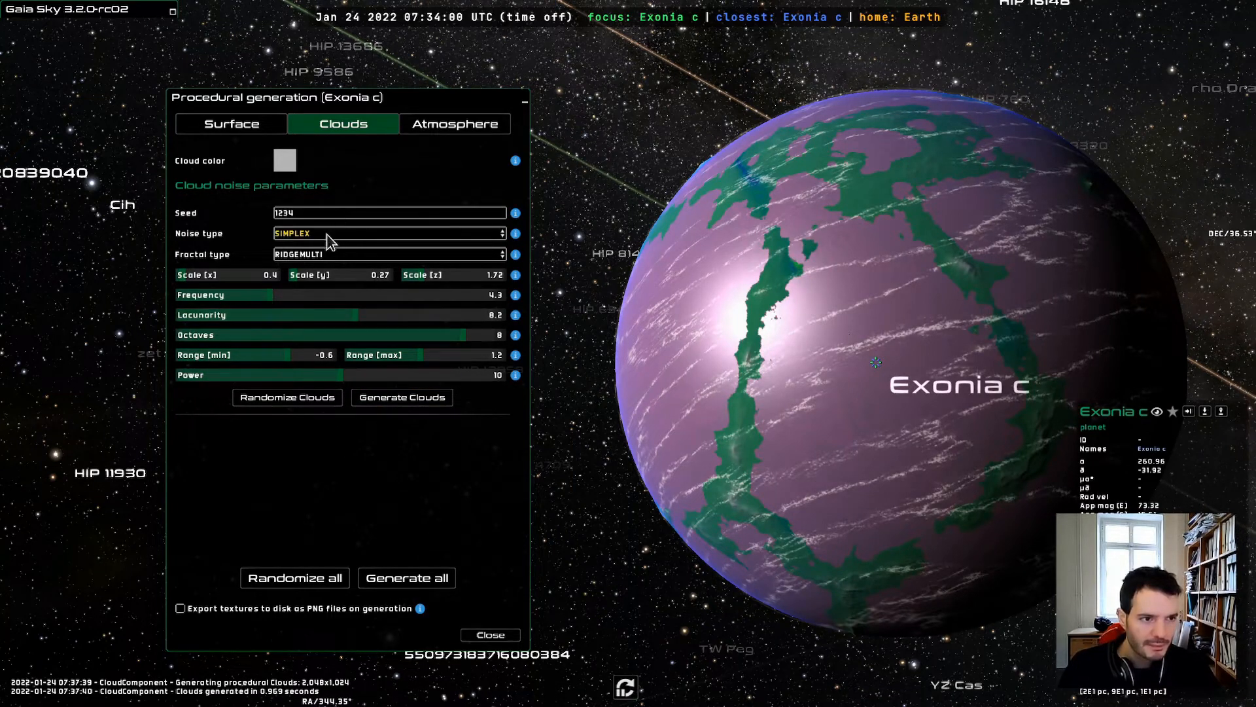
pyautogui.click(261, 295)
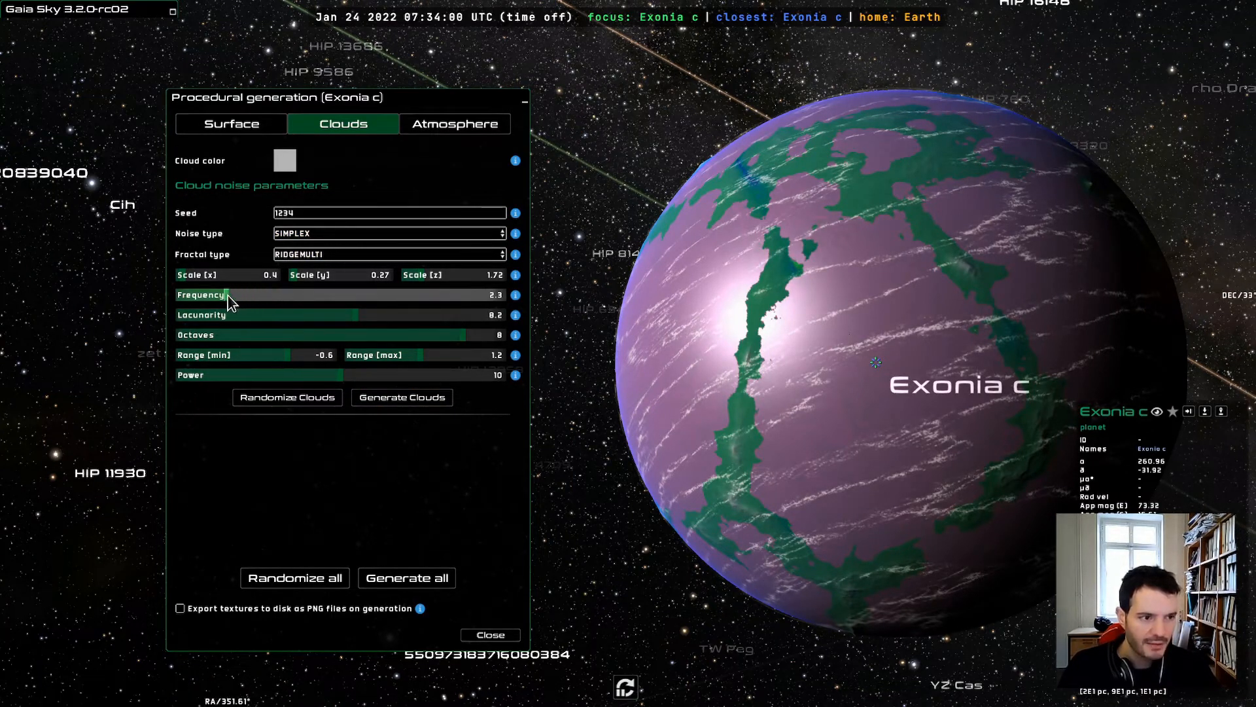
pyautogui.click(398, 404)
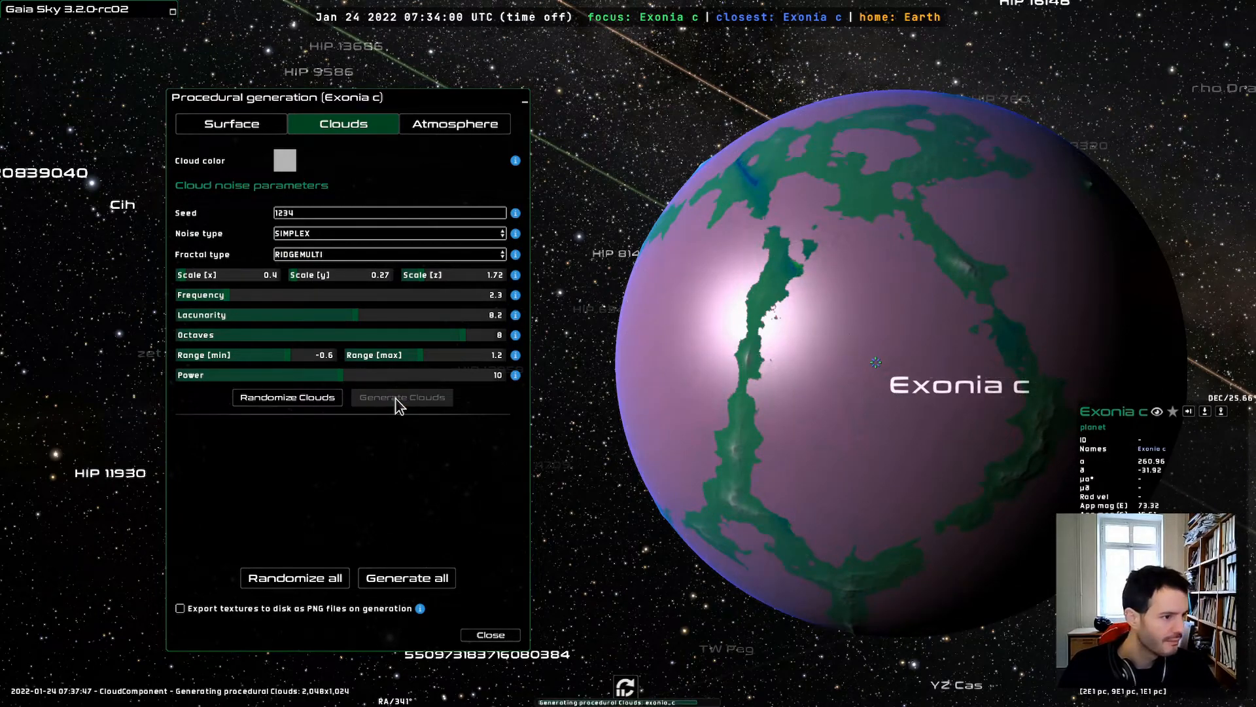
pyautogui.moveTo(893, 388)
pyautogui.mouseDown()
pyautogui.moveTo(884, 369)
pyautogui.moveTo(884, 379)
pyautogui.mouseUp()
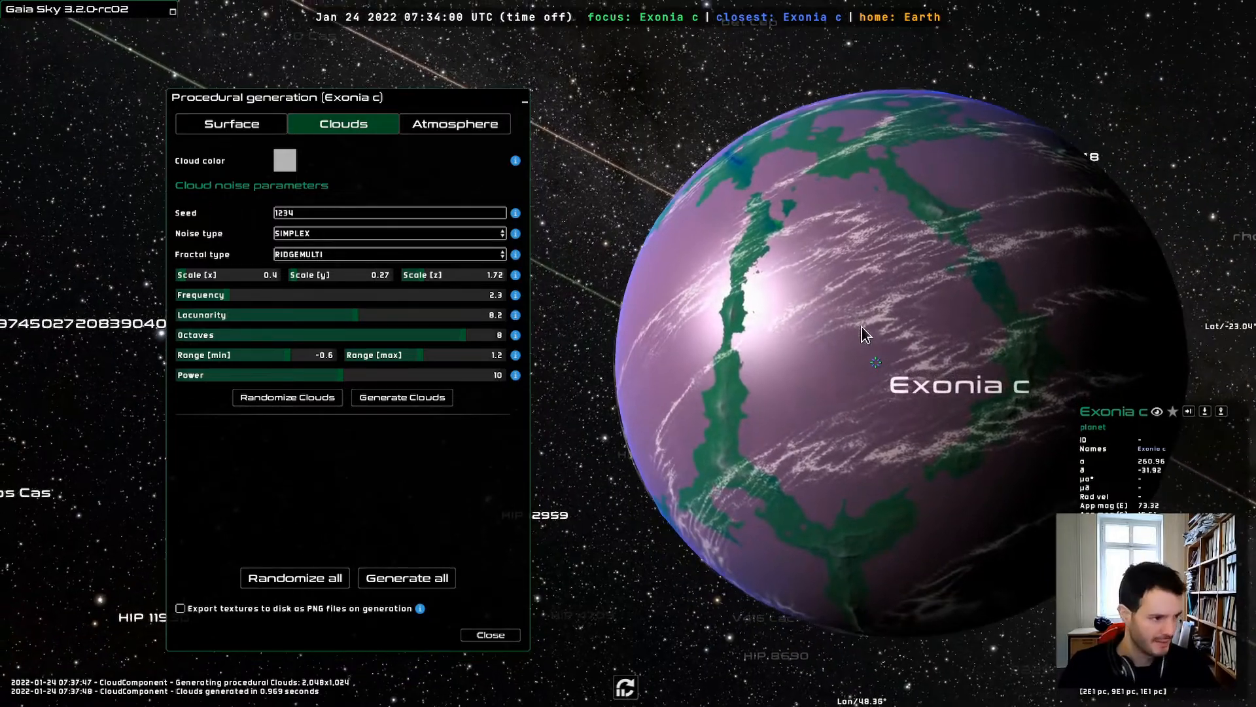
pyautogui.moveTo(760, 264); pyautogui.dragTo(970, 268)
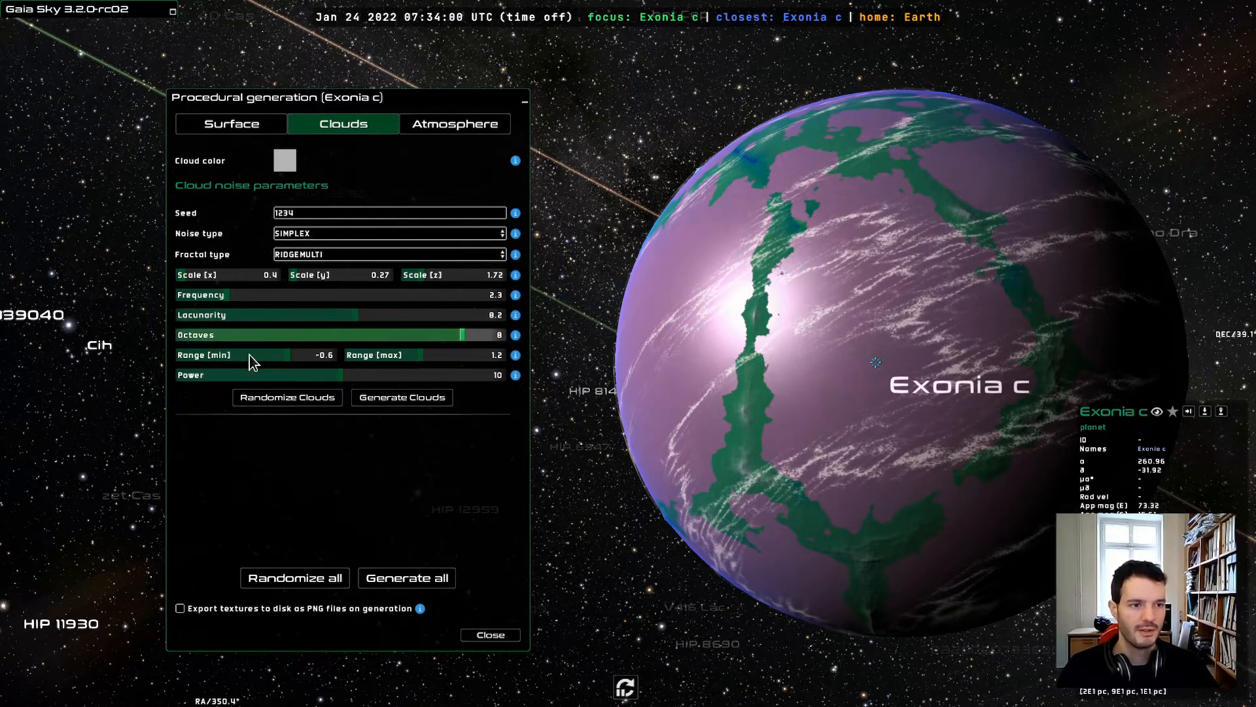
# - Glance at the surface parameters, and regenerate Exonia c's clouds with seed 3453456 and again with seed 34534565
pyautogui.click(253, 123)
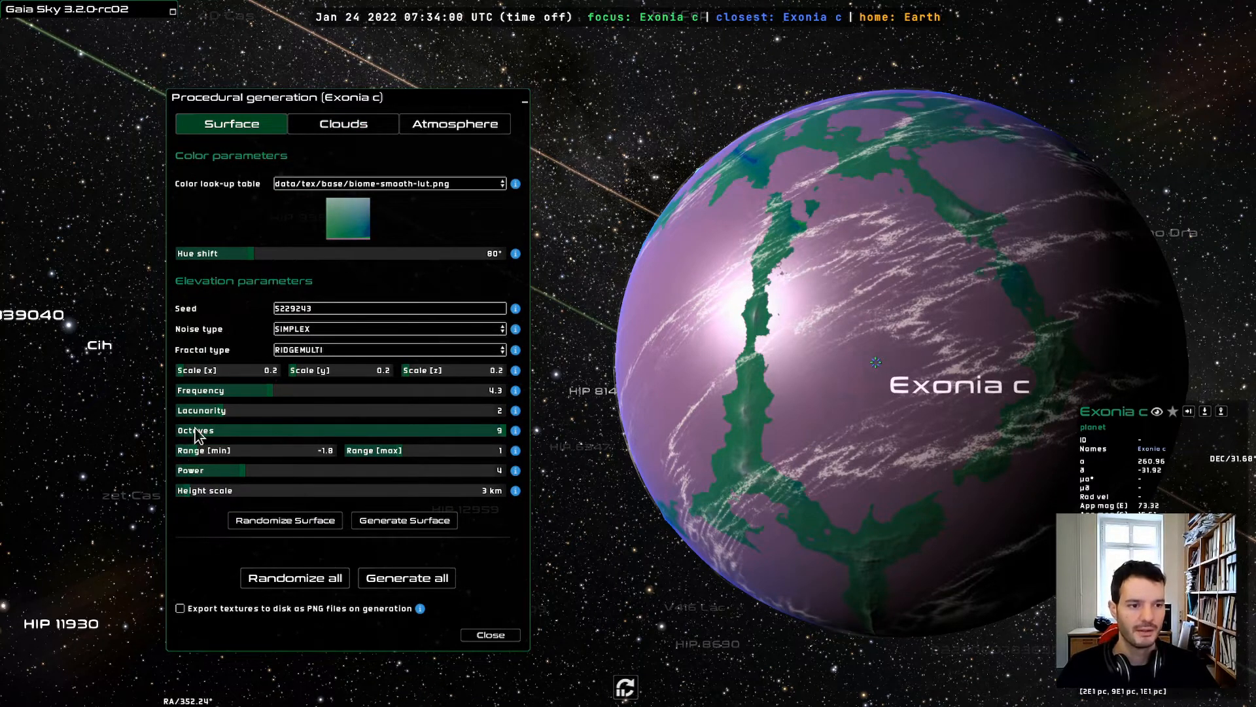
pyautogui.click(324, 128)
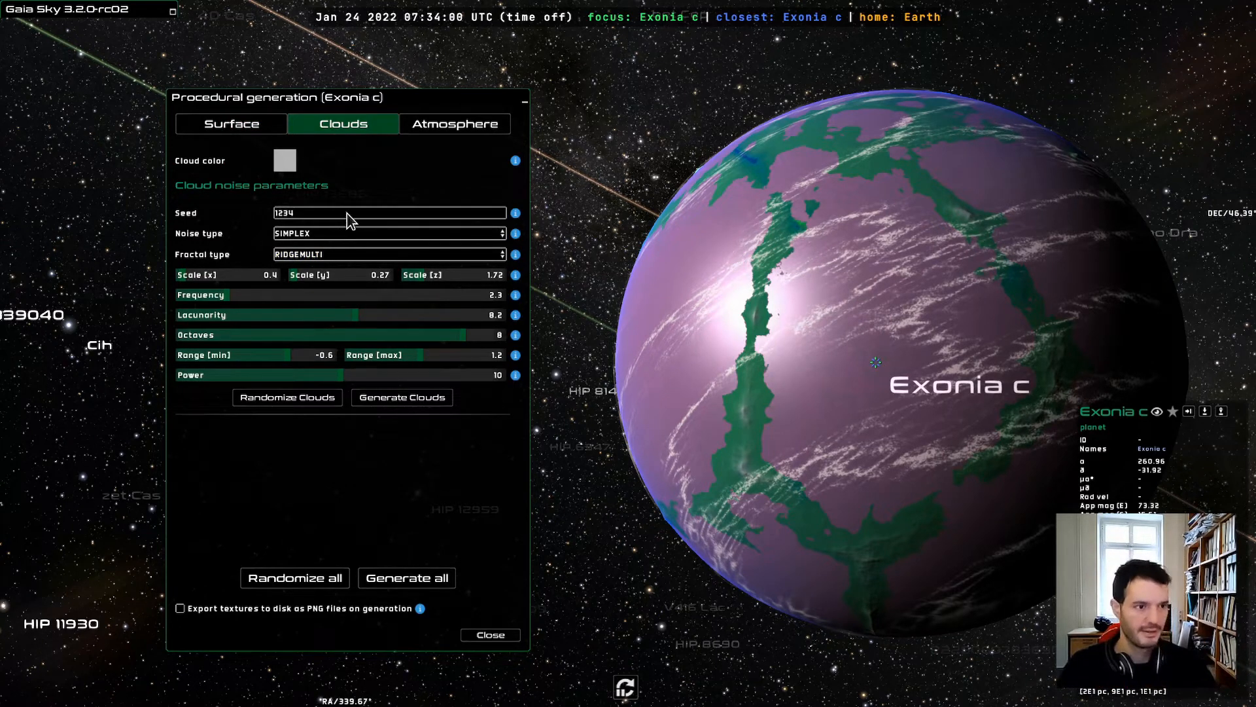
pyautogui.doubleClick(314, 214)
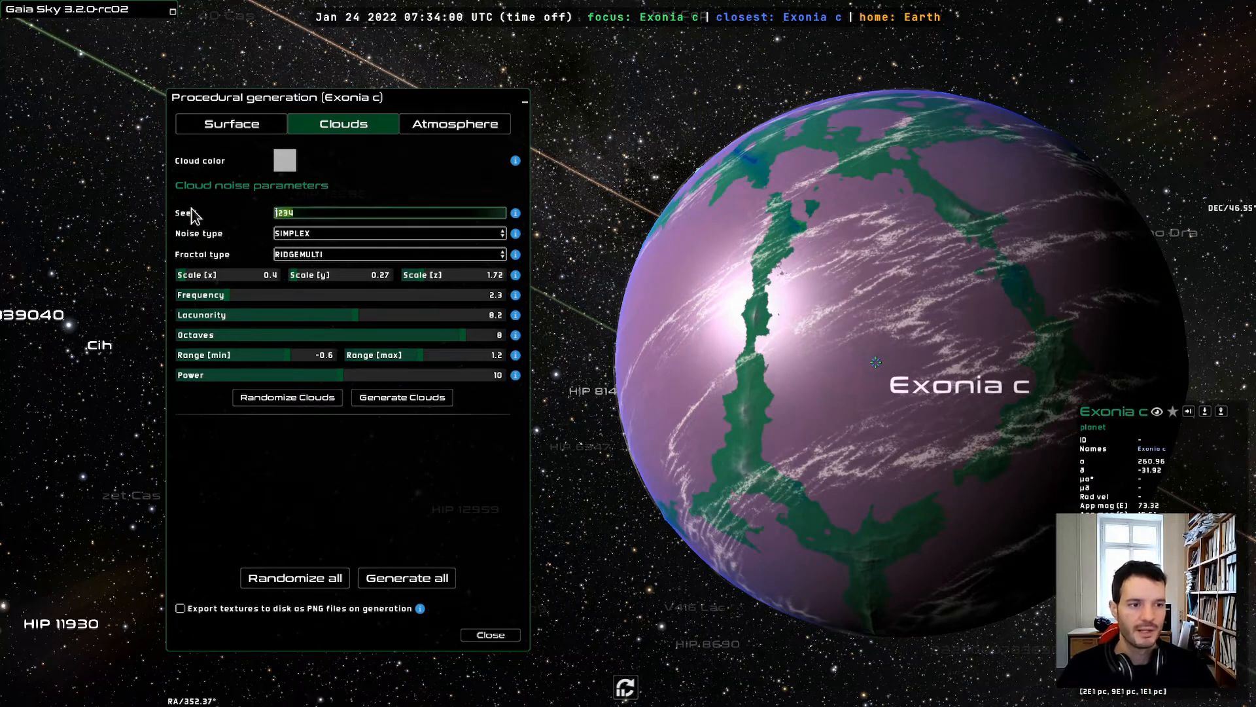
pyautogui.write('3453456')
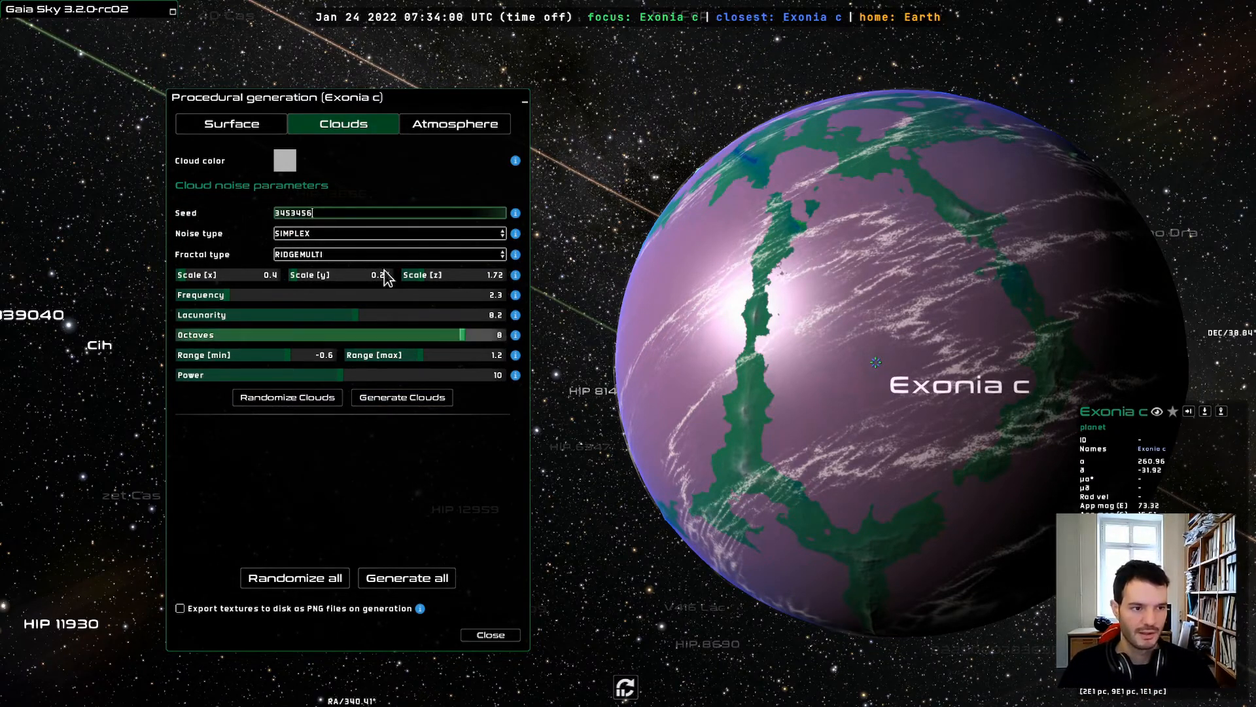
pyautogui.click(405, 399)
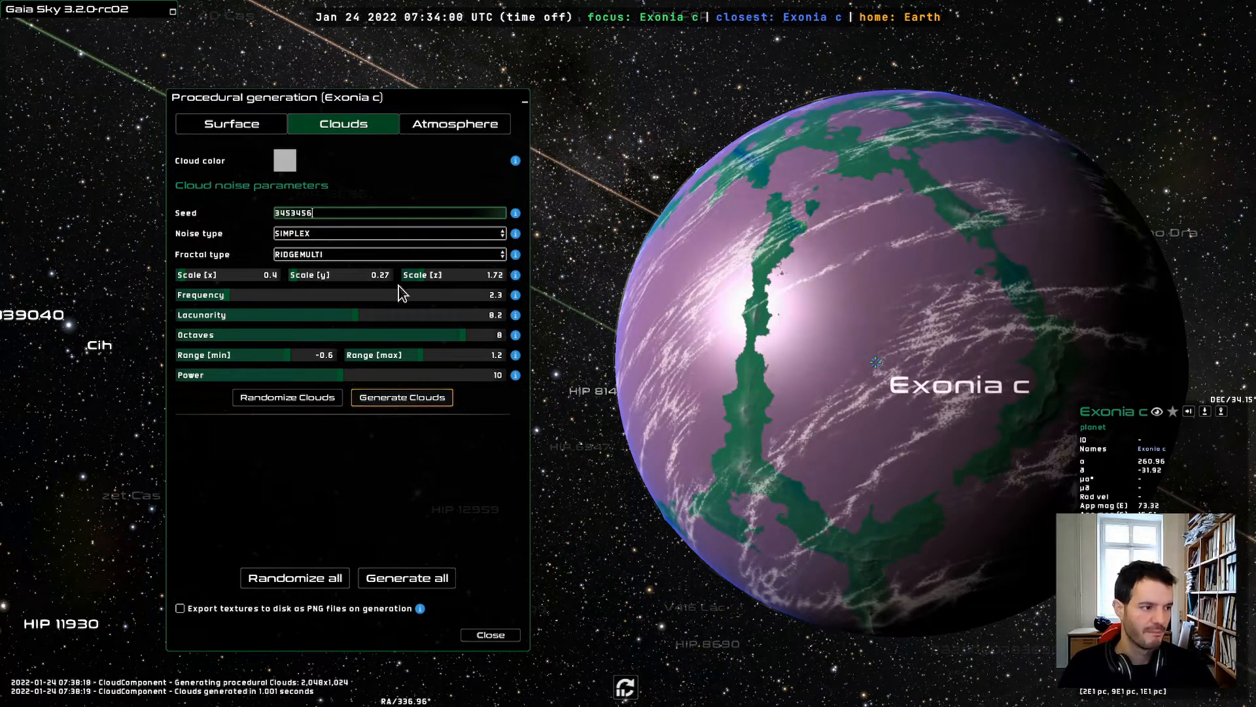
pyautogui.click(412, 399)
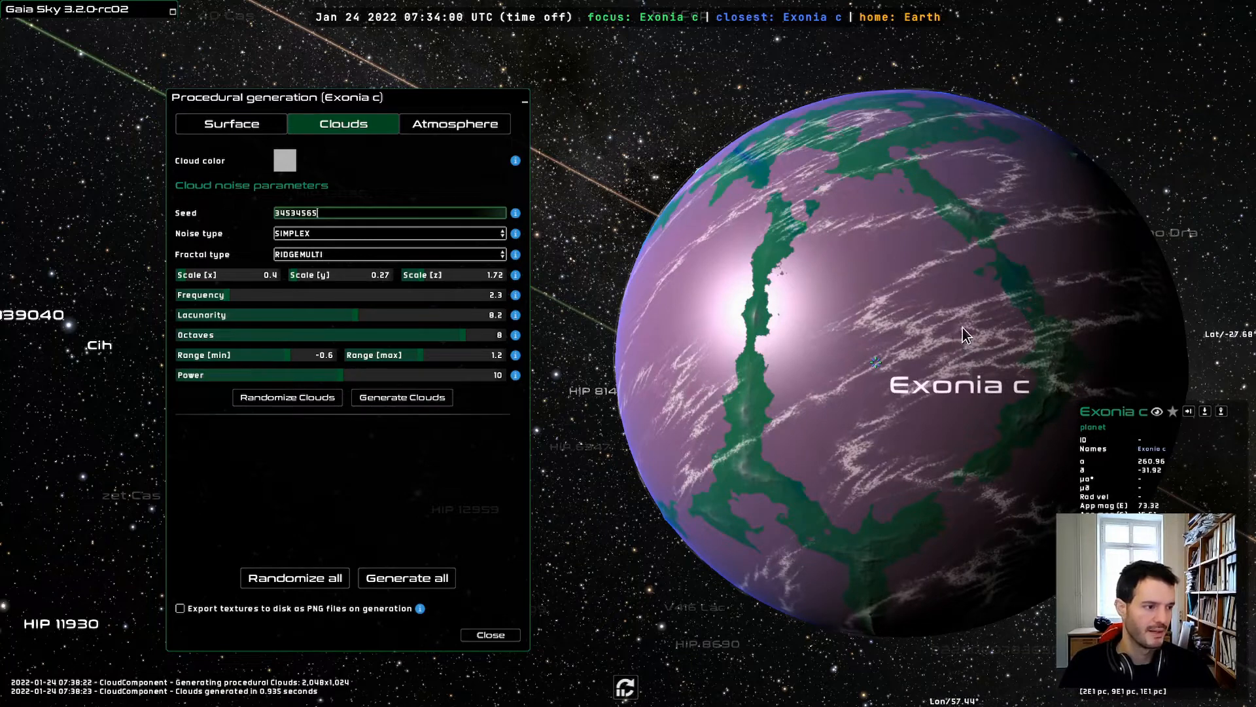
# - Review the noise types and fractal types offered for the clouds, keeping SIMPLEX and RIDGEMULTI
pyautogui.click(334, 240)
pyautogui.click(335, 257)
pyautogui.click(340, 255)
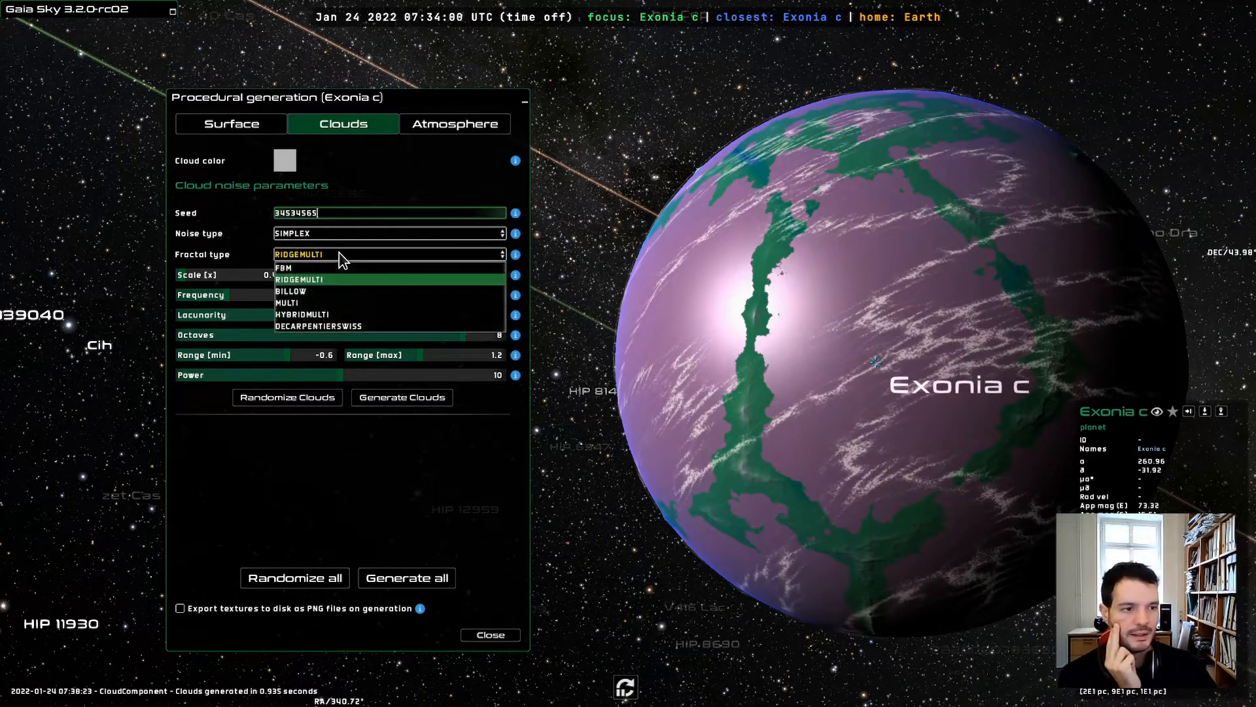
pyautogui.click(350, 256)
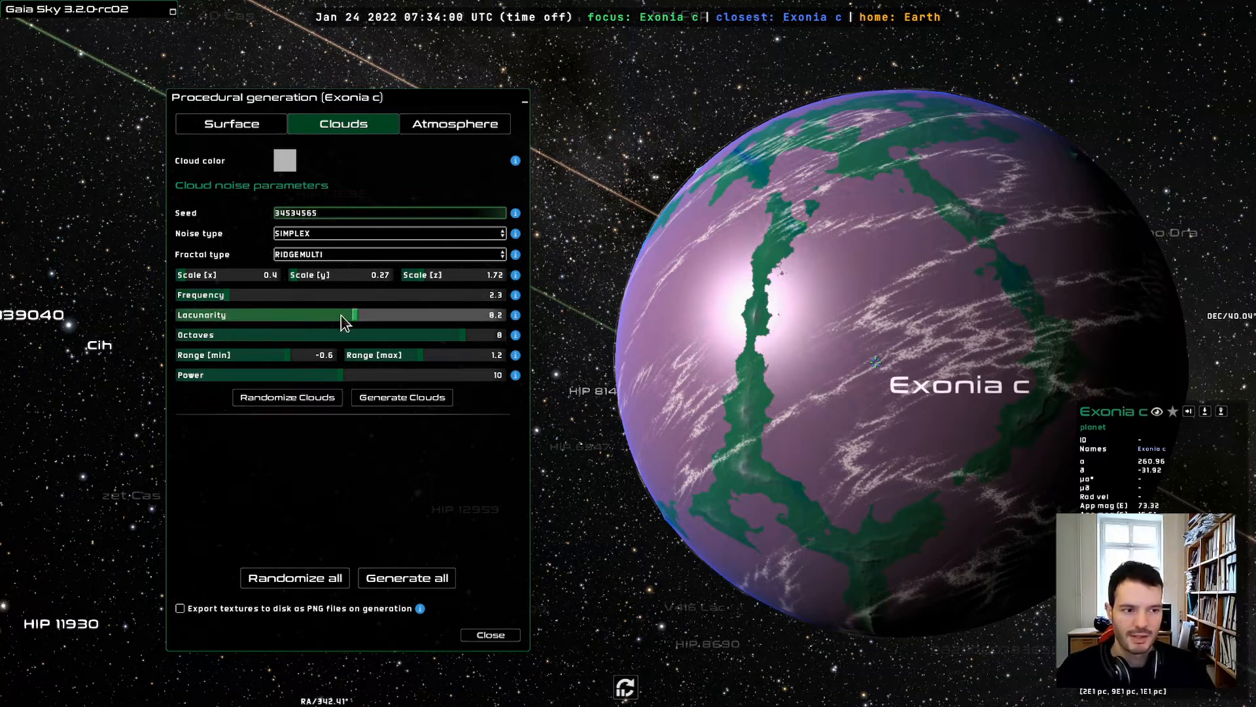
# - Set the cloud lacunarity to 8.6, octaves to 7, minimum range to -0.7 and power to 4.1
pyautogui.moveTo(360, 321); pyautogui.dragTo(367, 322)
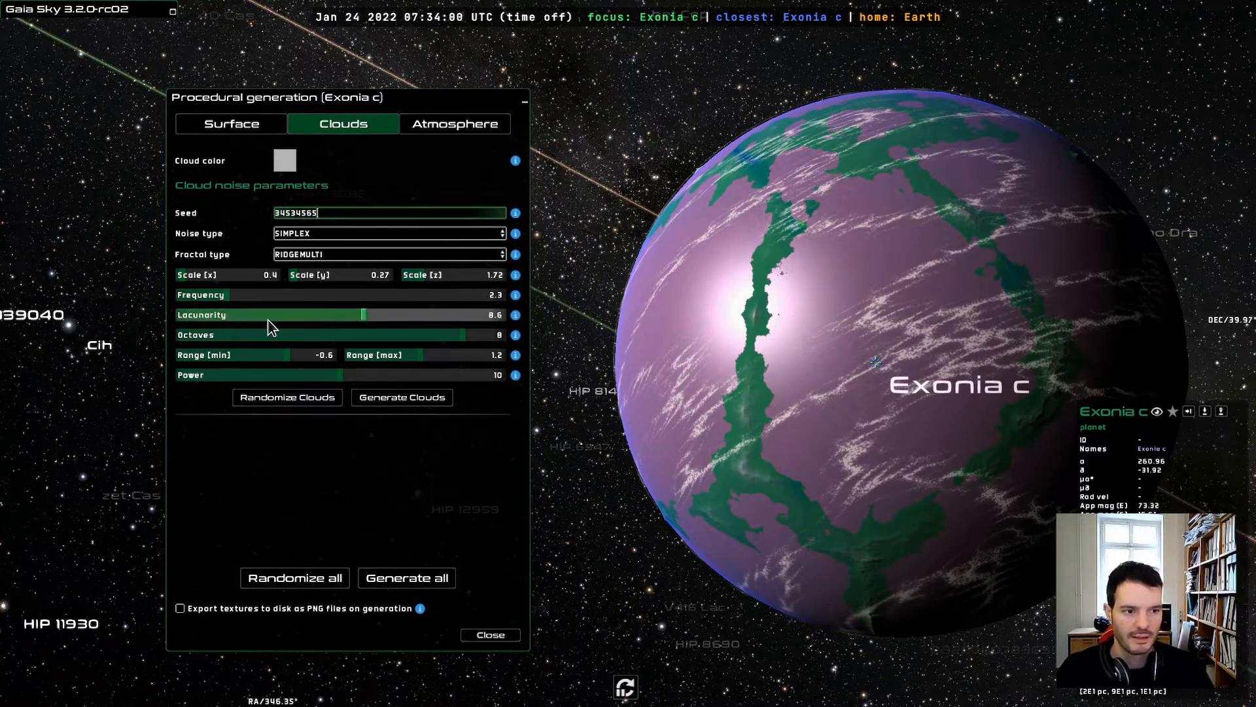
pyautogui.moveTo(464, 339); pyautogui.dragTo(437, 345)
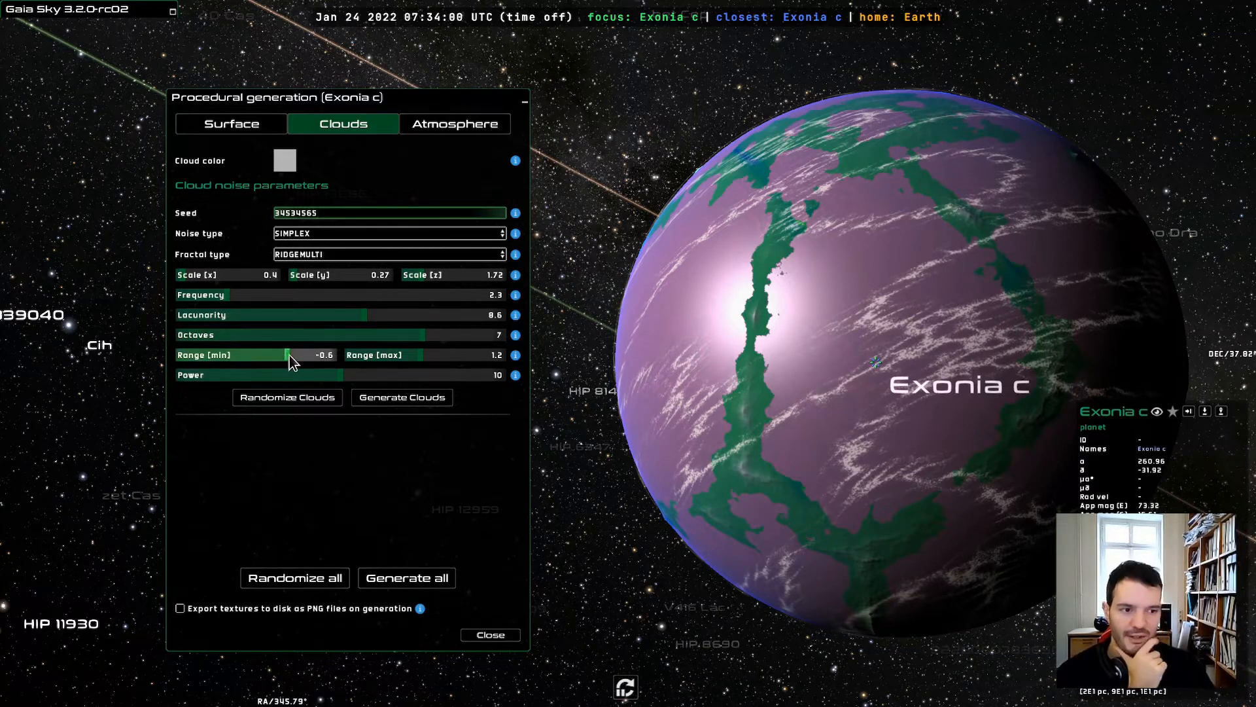
pyautogui.moveTo(288, 359); pyautogui.dragTo(277, 362)
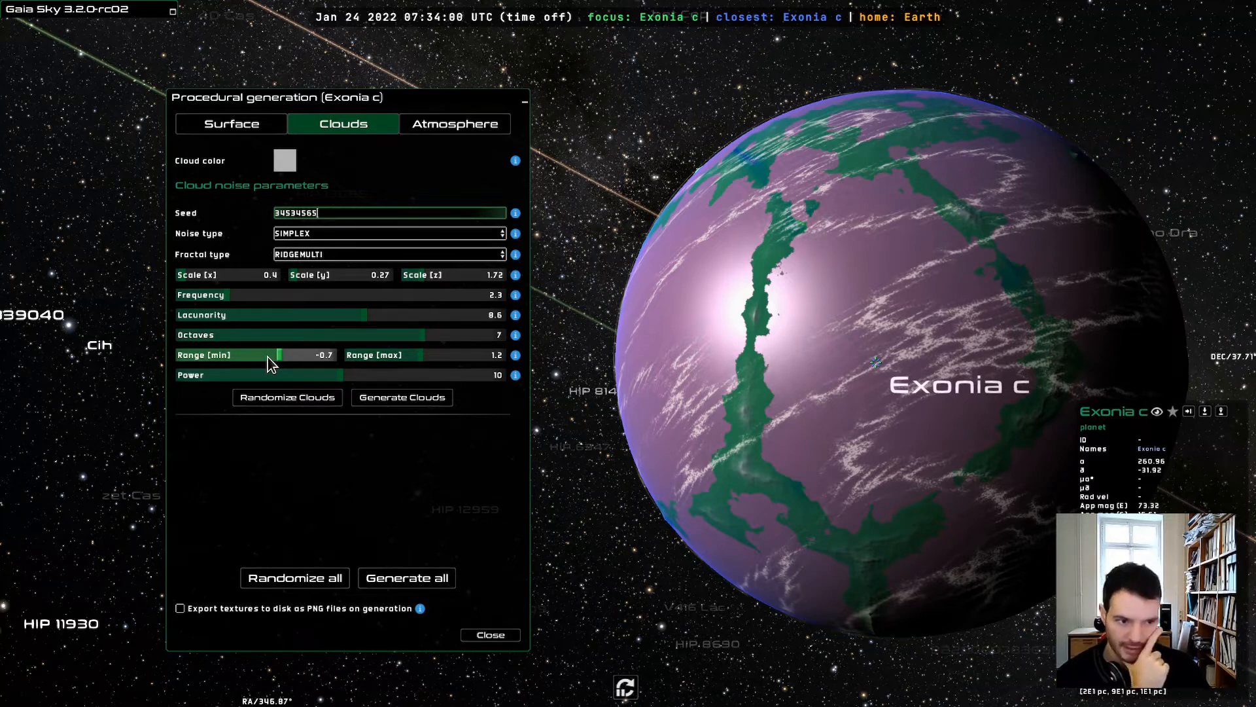
pyautogui.moveTo(342, 373); pyautogui.dragTo(244, 382)
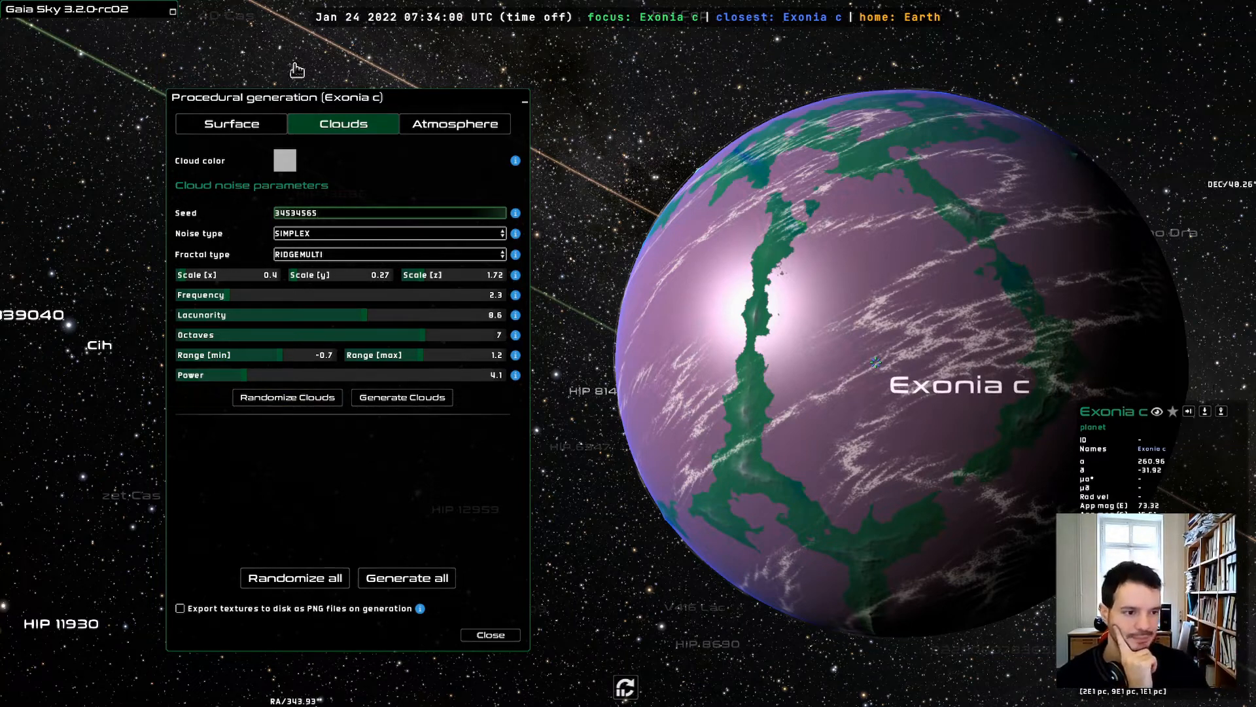
# - Show Exonia c's surface parameters, turn off the visibility of clouds, and shift the procedural generation dialog away from the planet
pyautogui.click(242, 122)
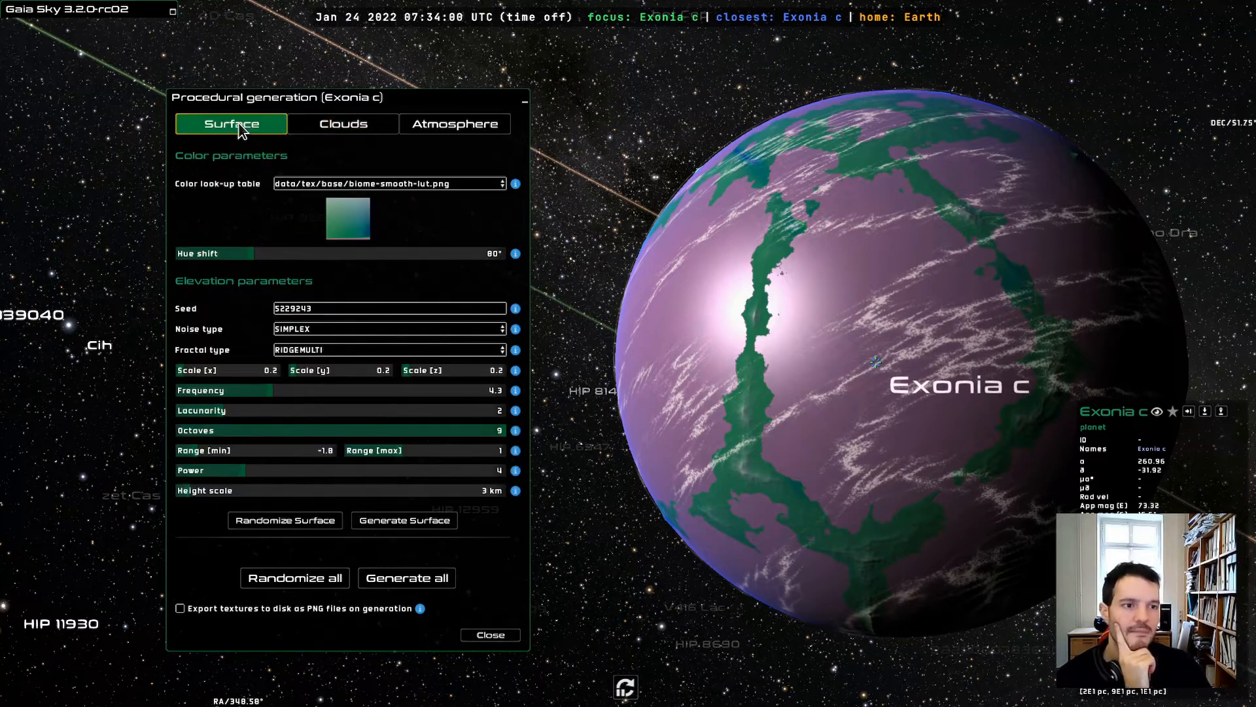
pyautogui.click(93, 16)
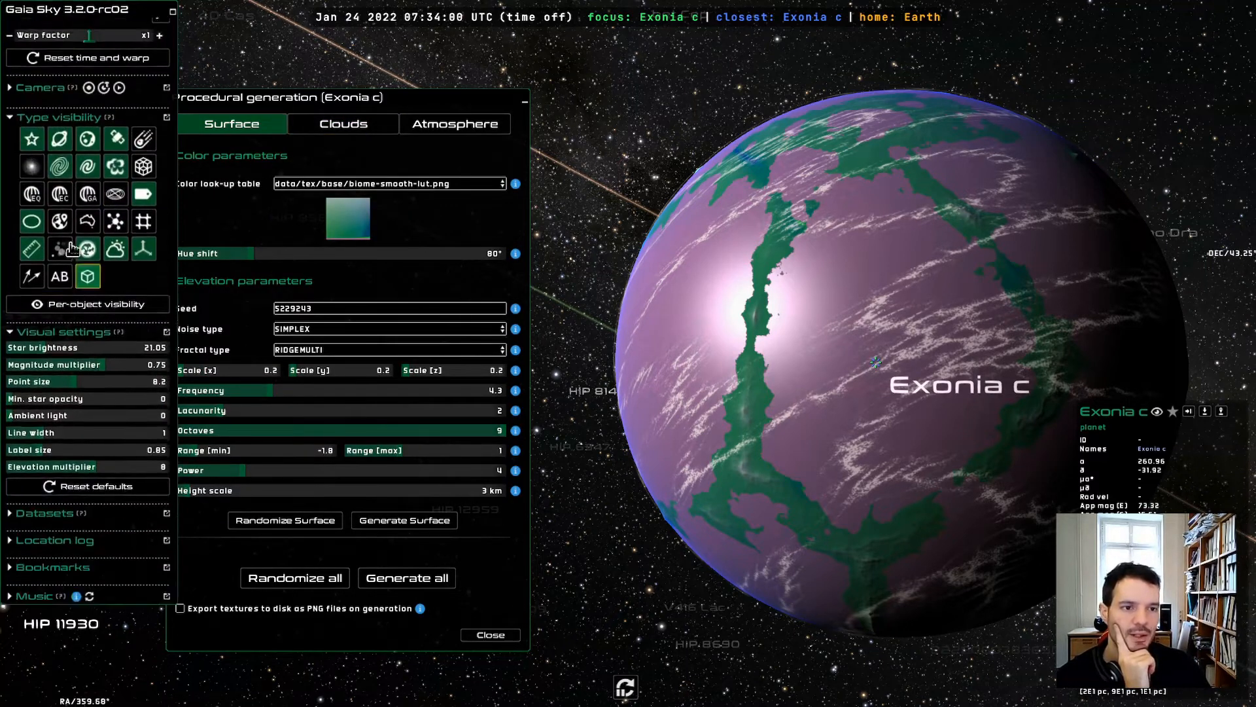
pyautogui.click(114, 290)
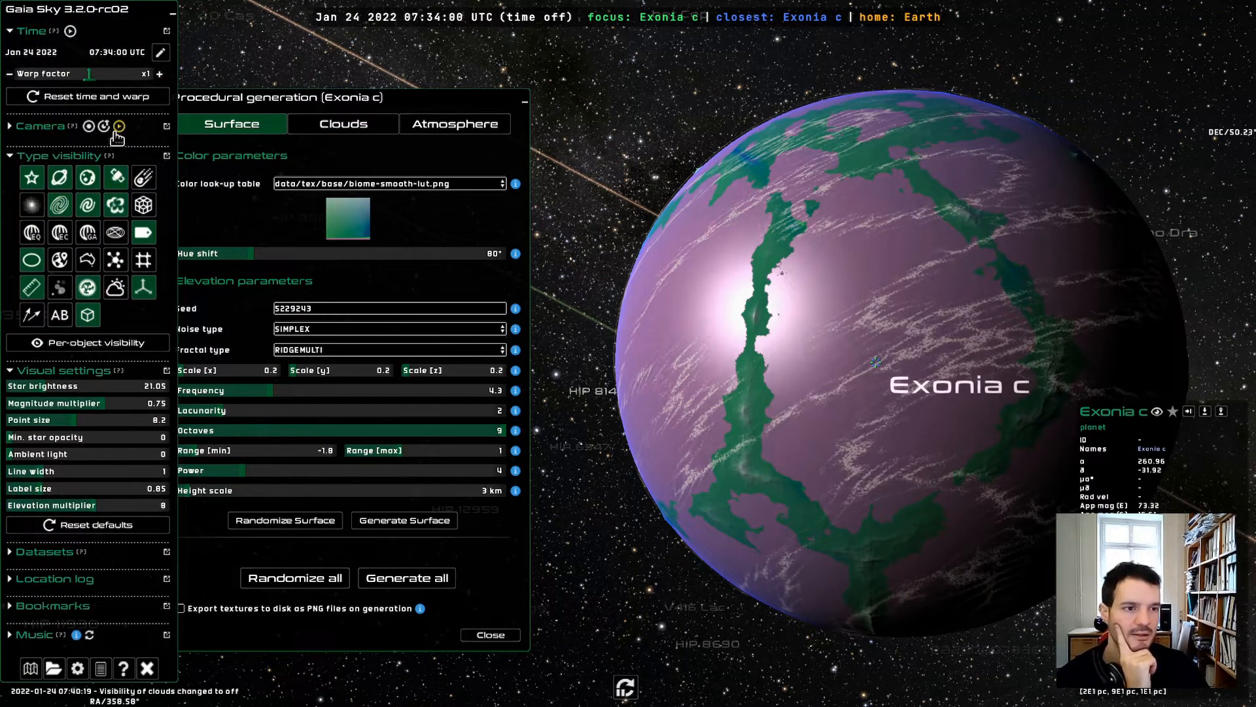
pyautogui.click(104, 14)
pyautogui.moveTo(336, 104); pyautogui.dragTo(294, 99)
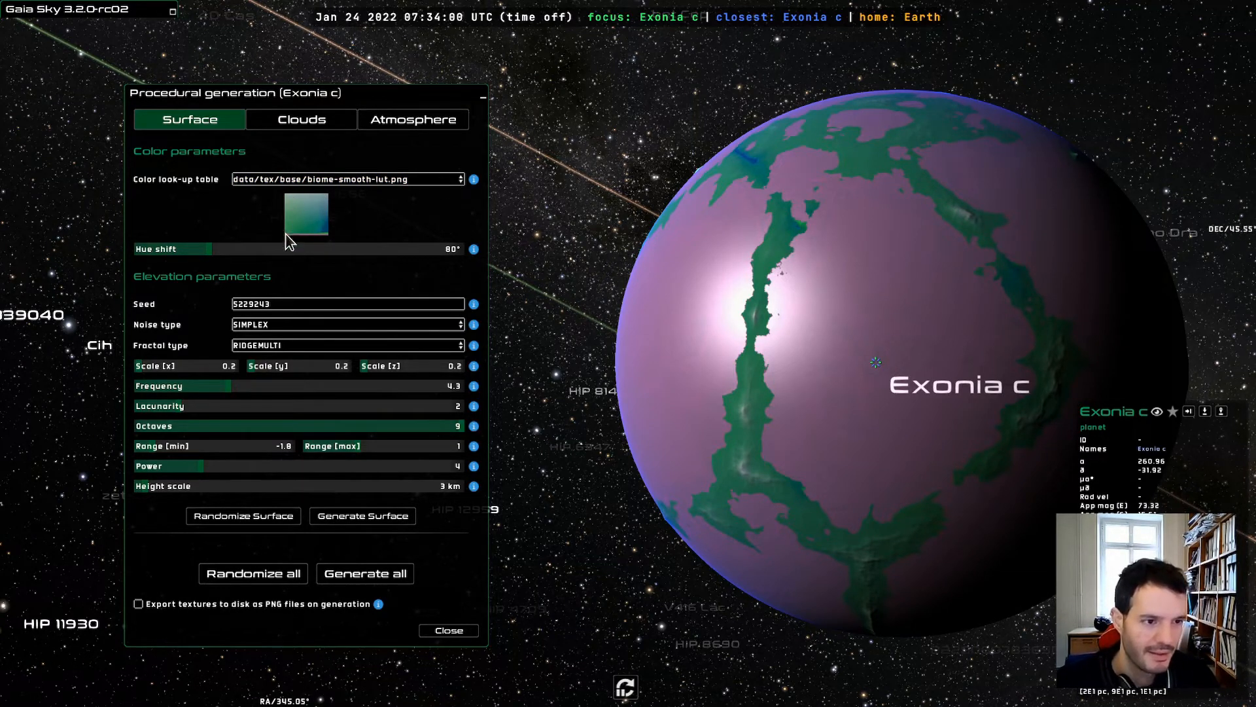
# - Preview the brown-green, psycho-smooth, biome and biome-smooth colour look-up tables, and try a 39.6° hue shift before resetting it to 0°
pyautogui.click(409, 178)
pyautogui.click(370, 227)
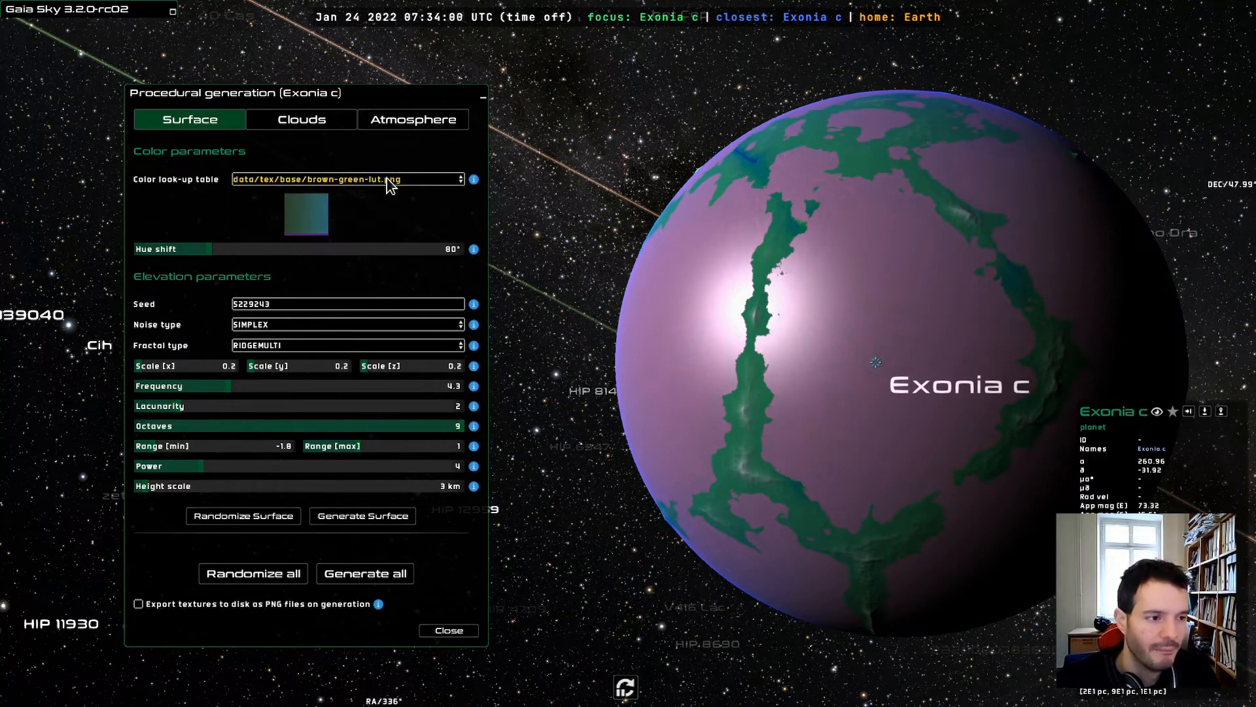
pyautogui.click(366, 179)
pyautogui.click(327, 239)
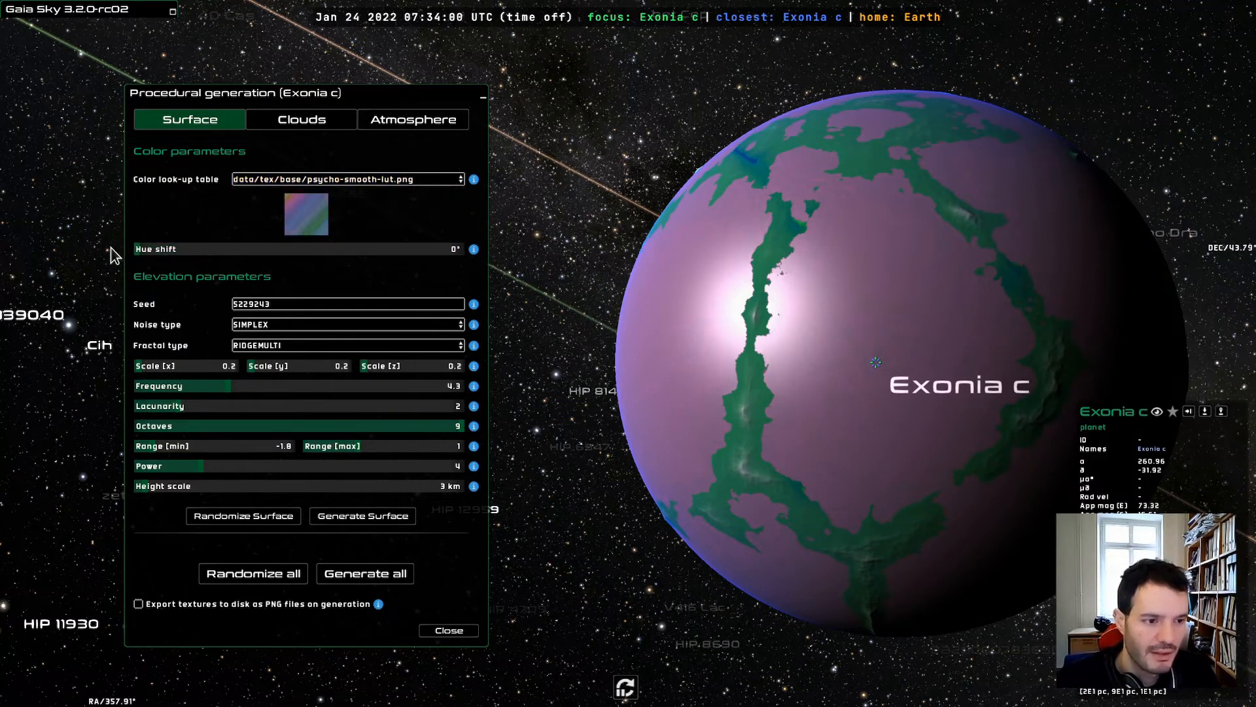
pyautogui.click(393, 179)
pyautogui.click(361, 204)
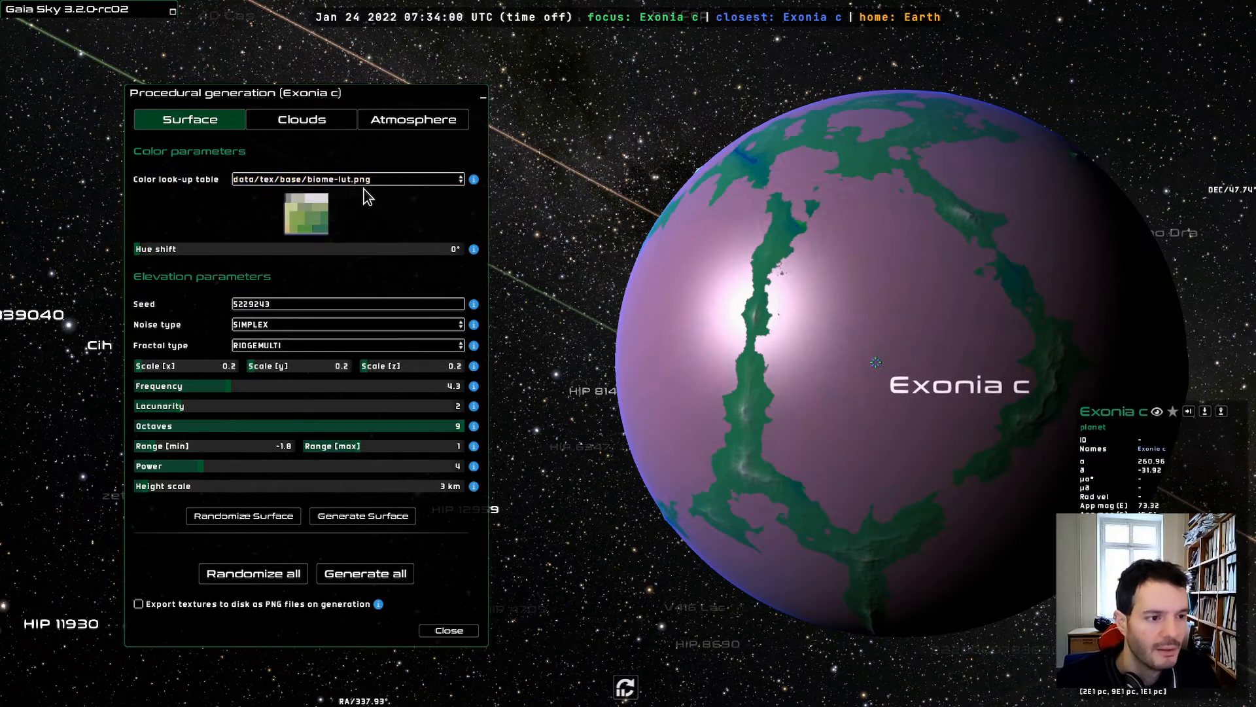
pyautogui.click(364, 180)
pyautogui.click(357, 216)
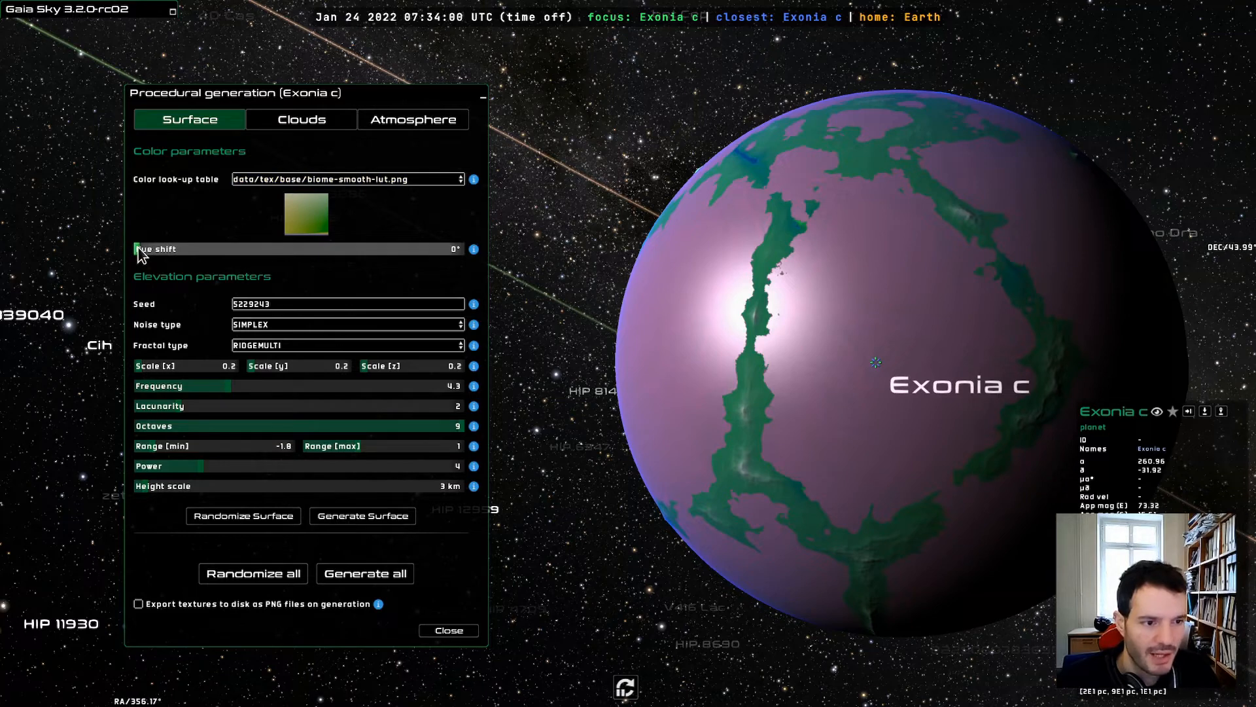
pyautogui.moveTo(140, 254); pyautogui.dragTo(175, 254)
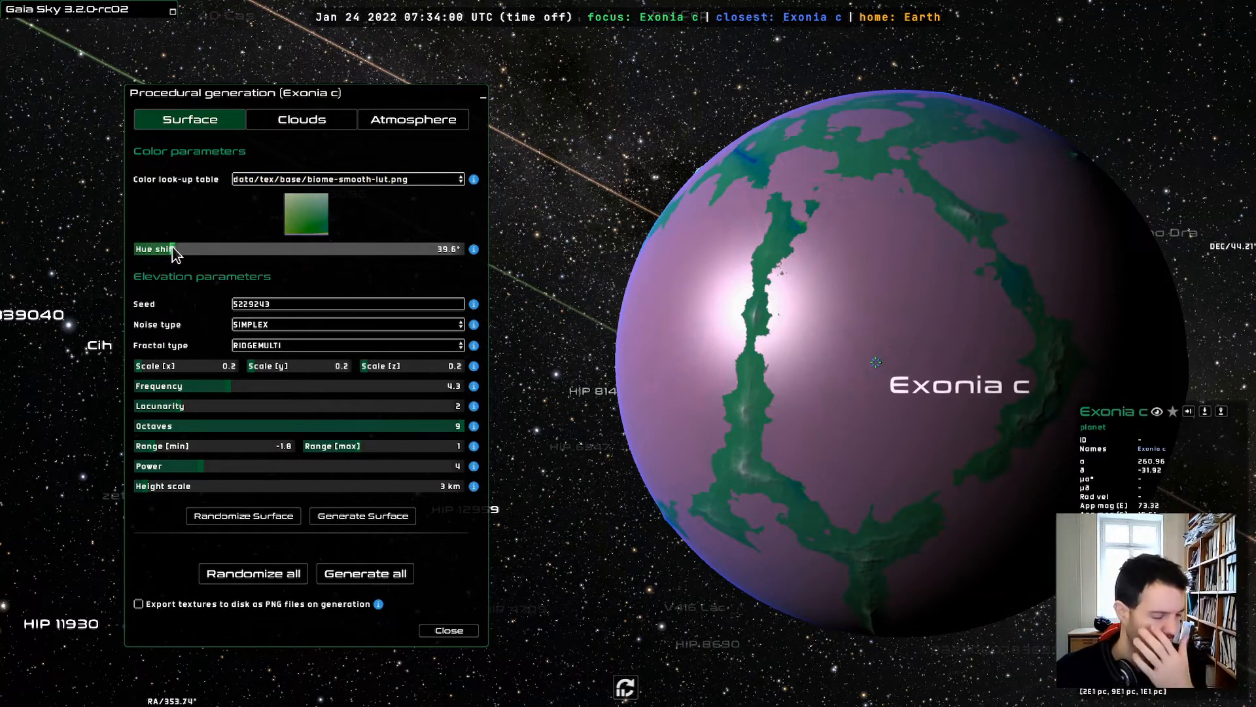
pyautogui.moveTo(173, 250); pyautogui.dragTo(143, 251)
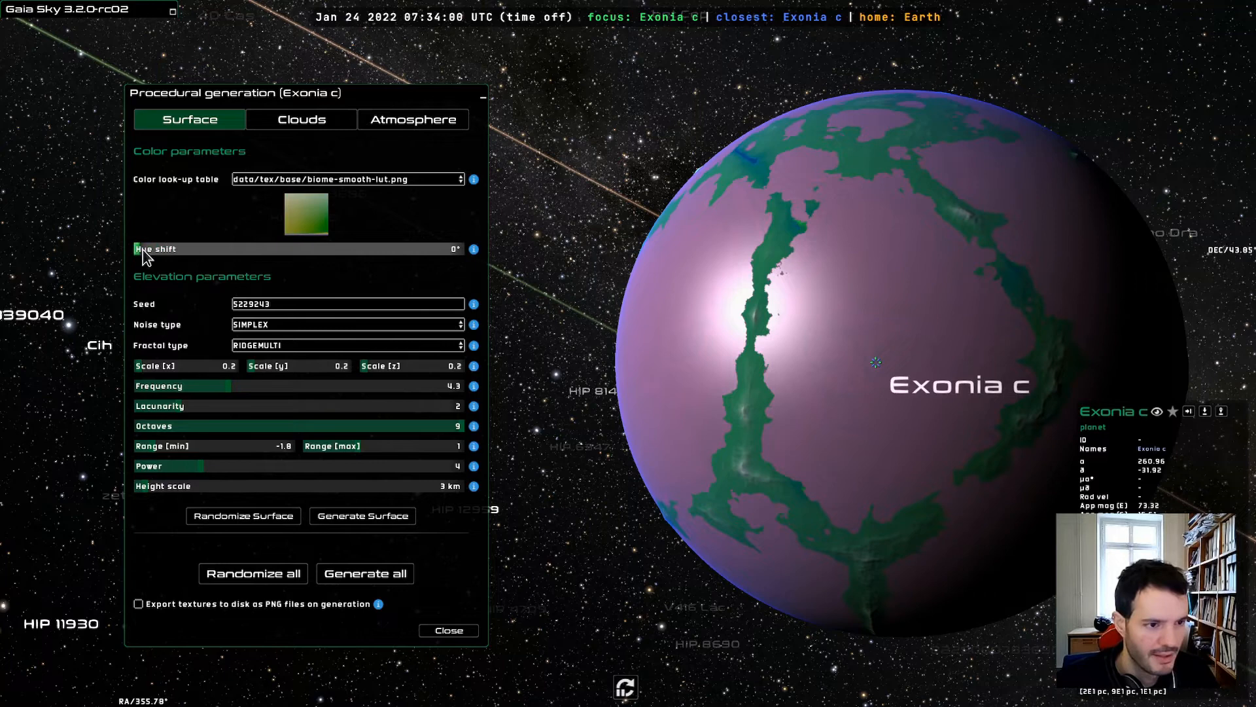
# - Generate Exonia c's surface with the biome-lut.png colour look-up table and inspect its land masses up close and from another angle
pyautogui.click(308, 180)
pyautogui.click(308, 205)
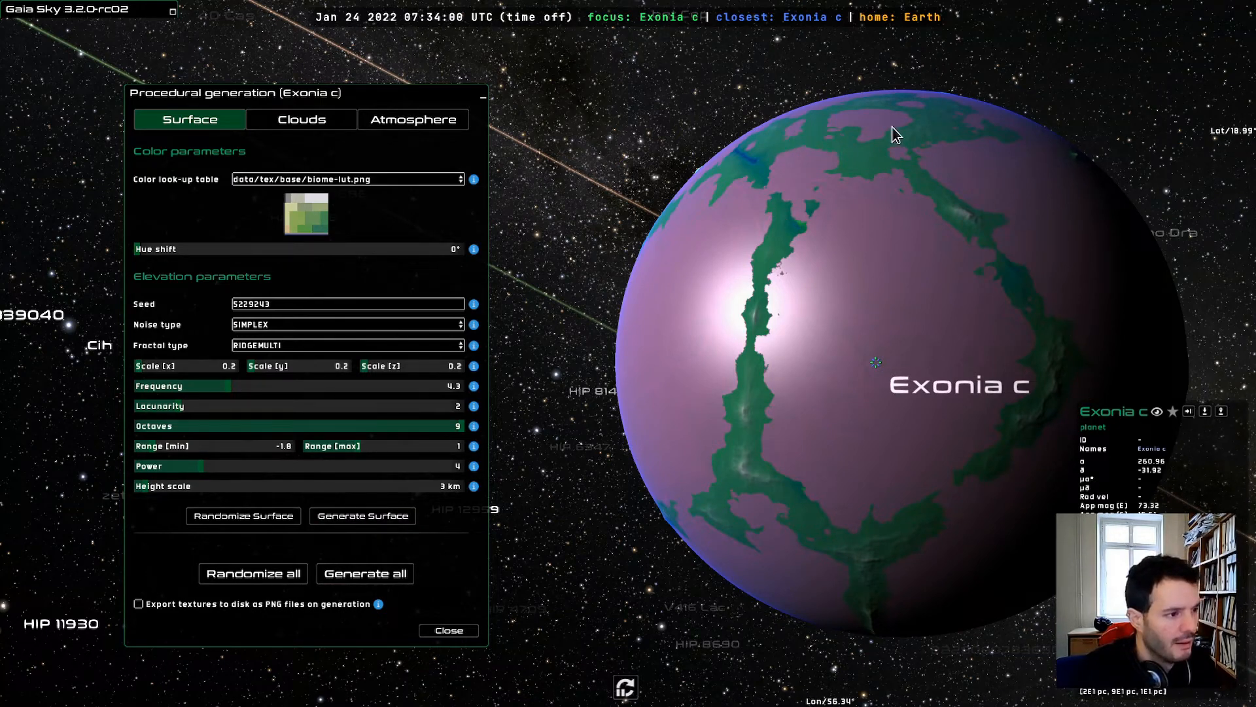
pyautogui.click(372, 517)
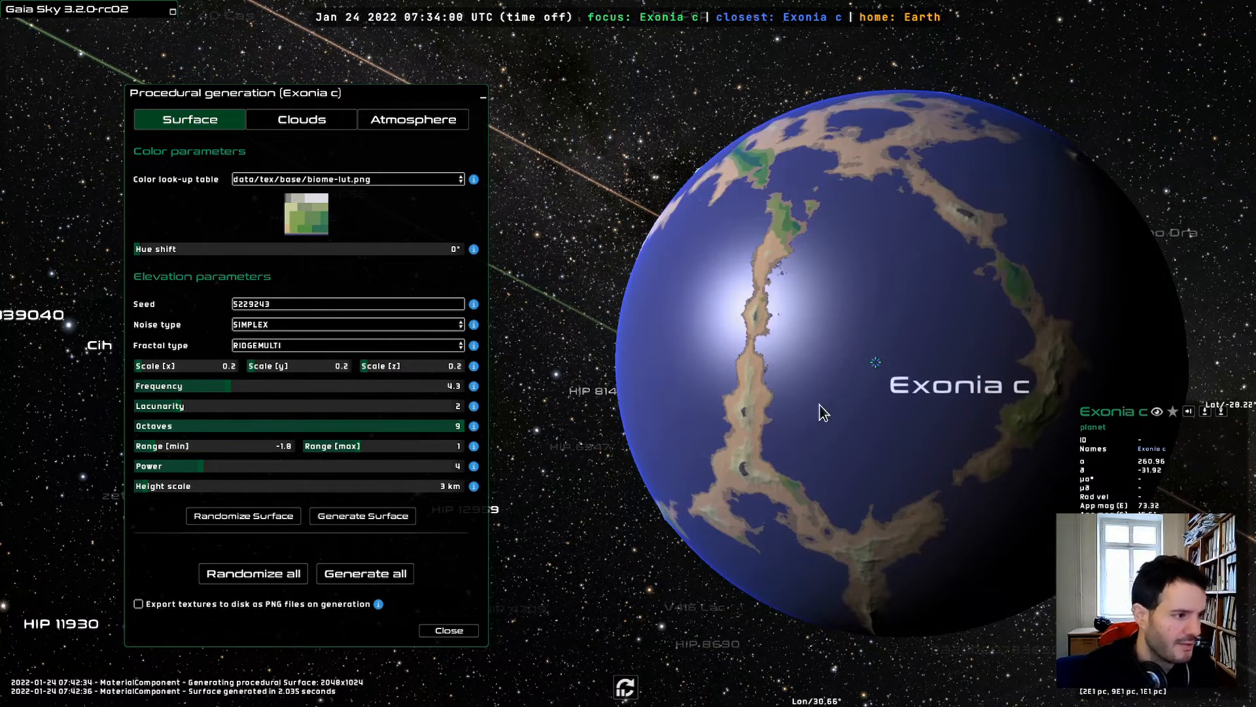
pyautogui.moveTo(916, 428); pyautogui.dragTo(876, 270)
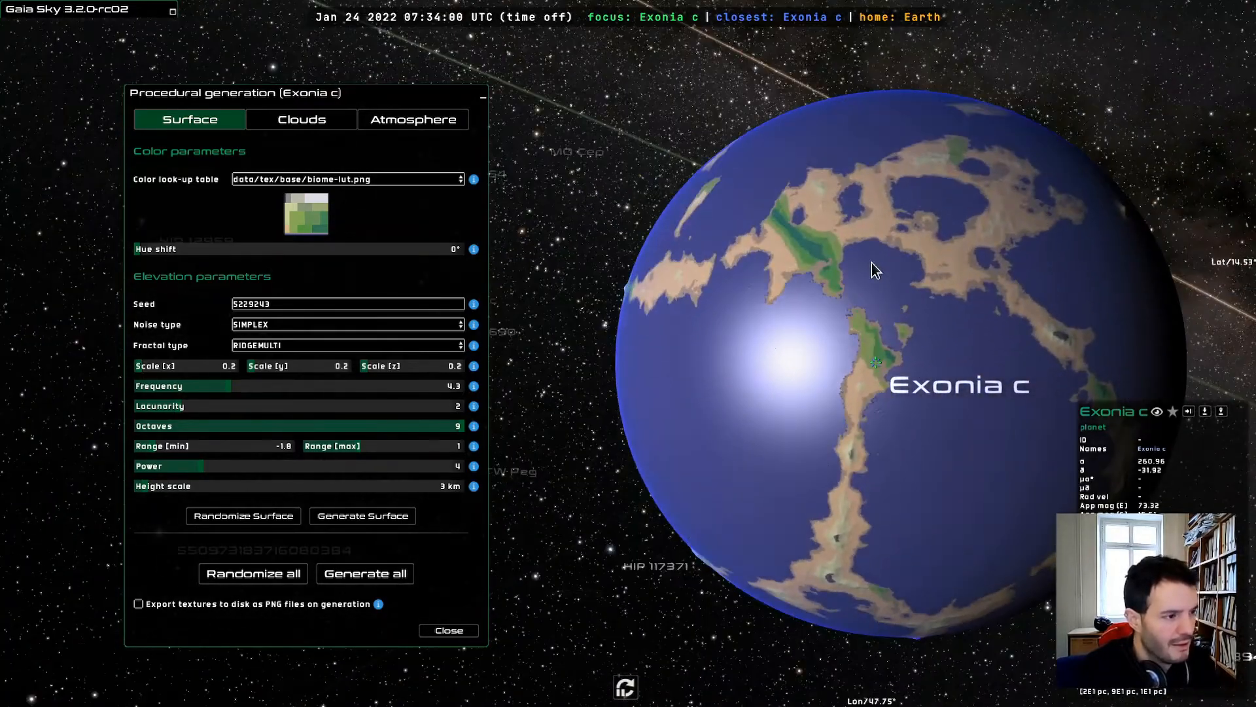
pyautogui.scroll(6, 870, 261)
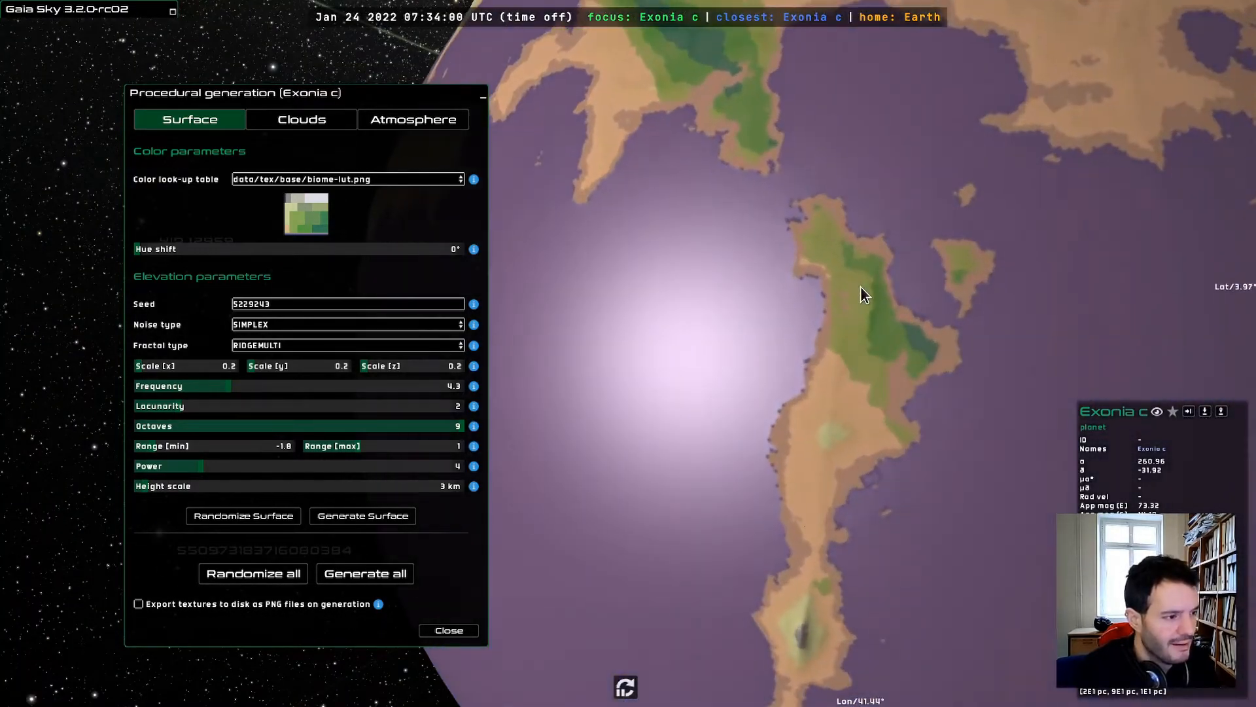
pyautogui.scroll(-6, 858, 286)
pyautogui.moveTo(841, 254); pyautogui.dragTo(693, 273)
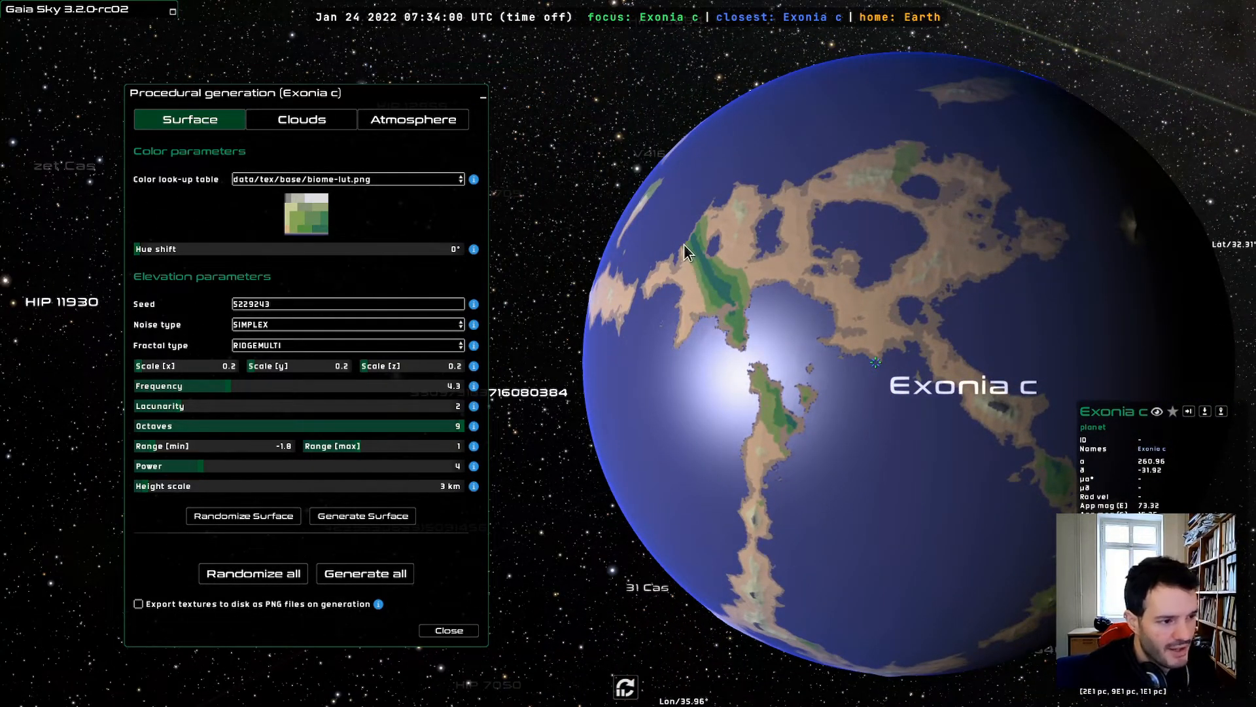
# - Compare the colour previews of the biome-smooth, brown-green, psycho-smooth, rock-smooth and 1d look-up tables
pyautogui.click(322, 180)
pyautogui.click(322, 213)
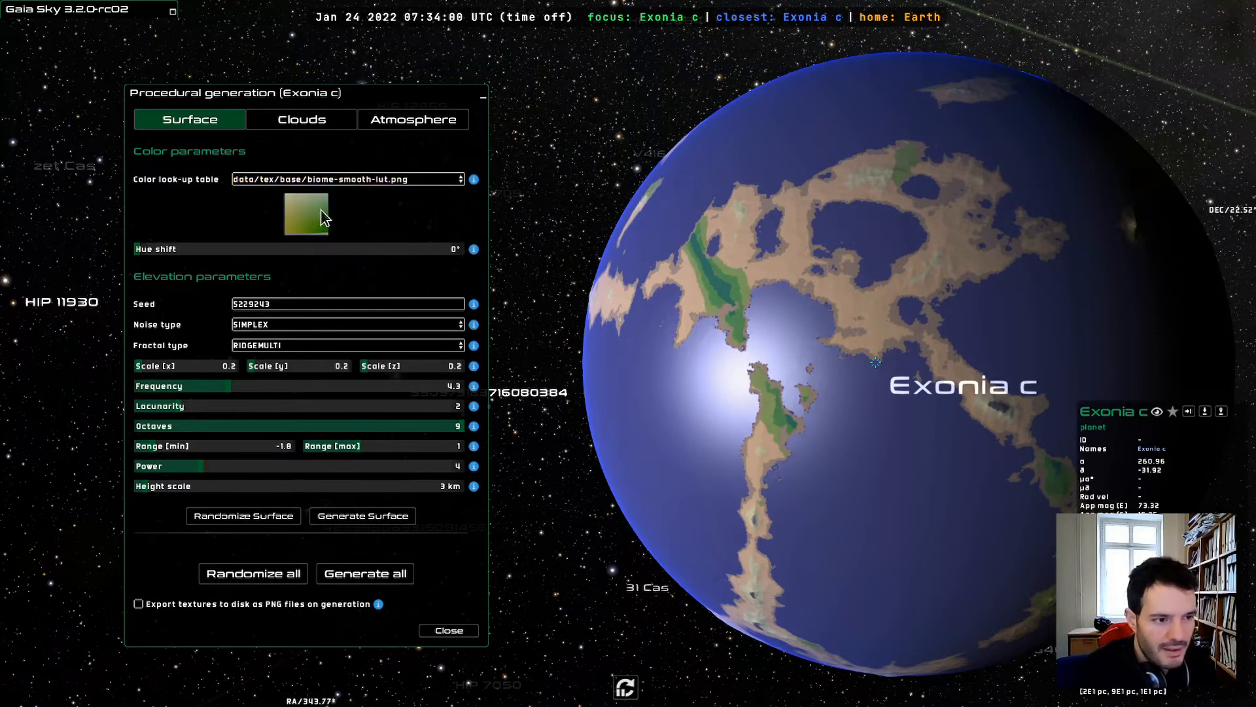
pyautogui.click(319, 185)
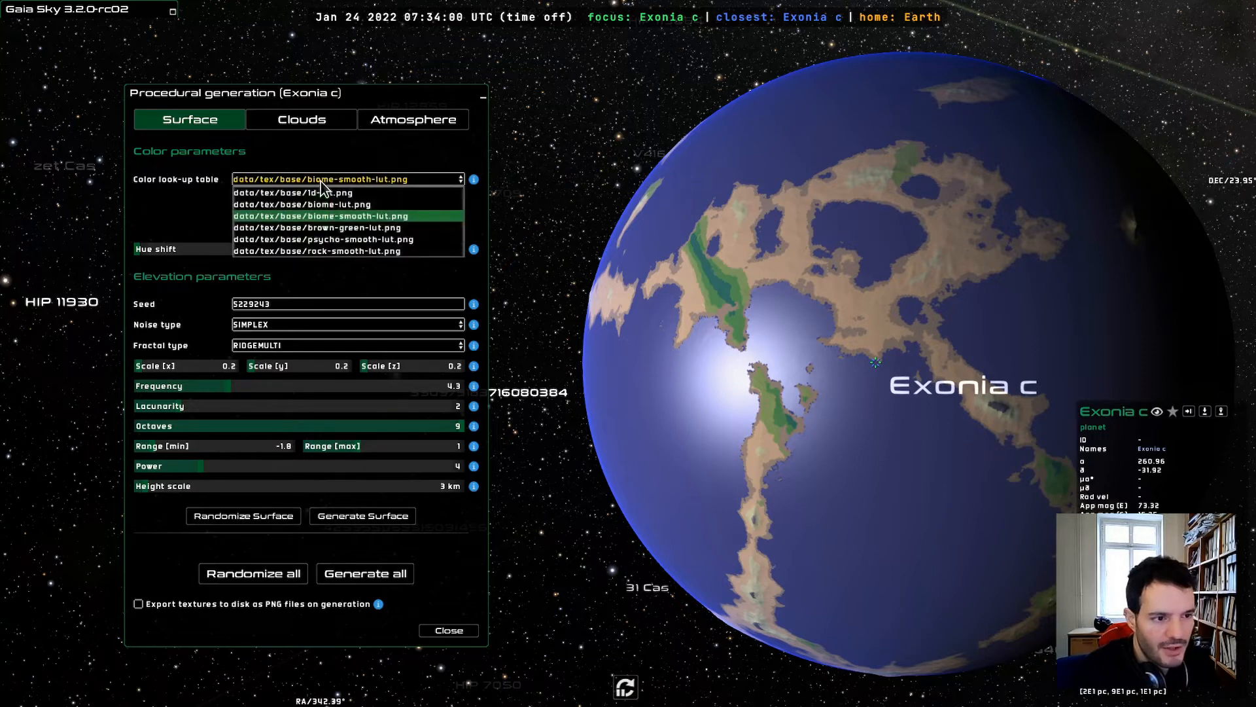
pyautogui.click(330, 215)
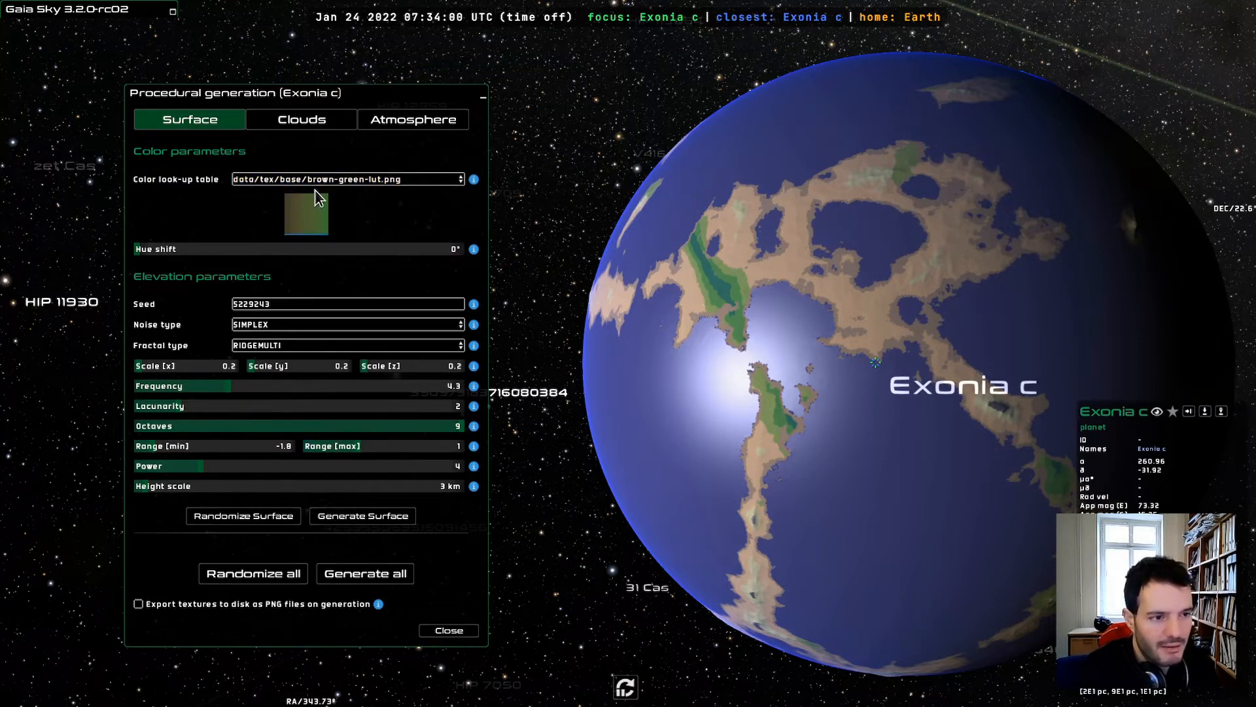
pyautogui.click(334, 186)
pyautogui.click(326, 231)
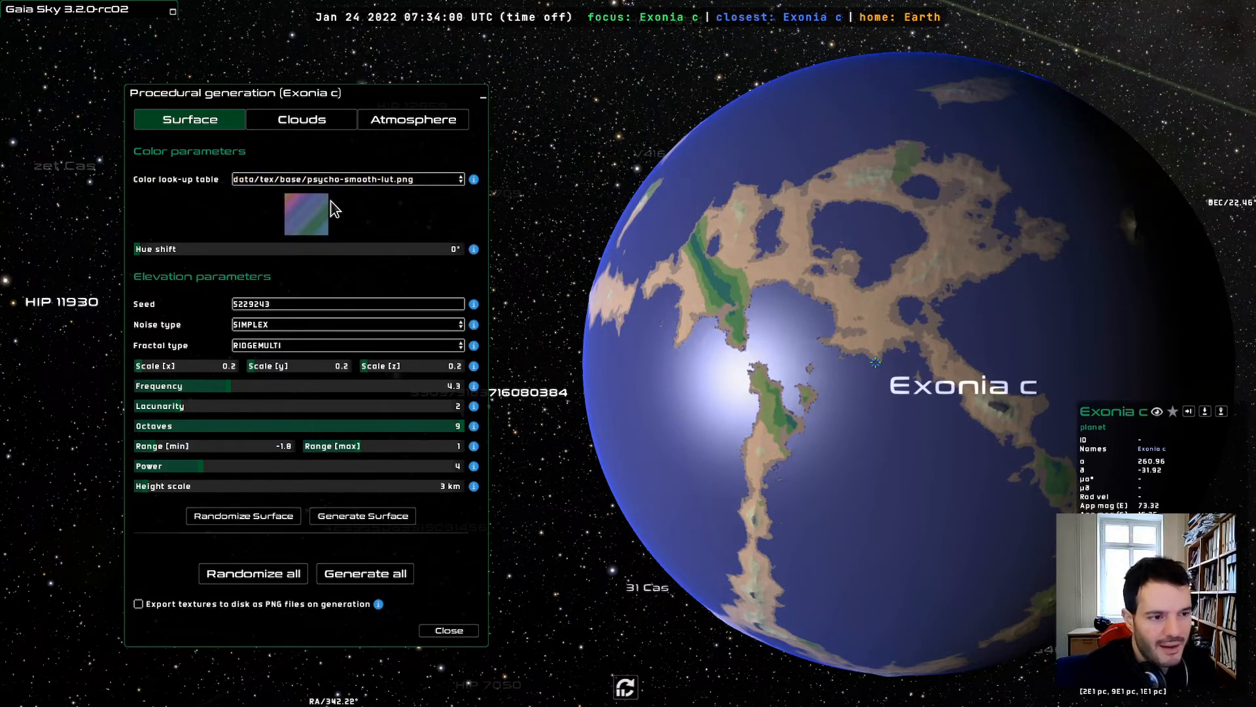
pyautogui.click(309, 180)
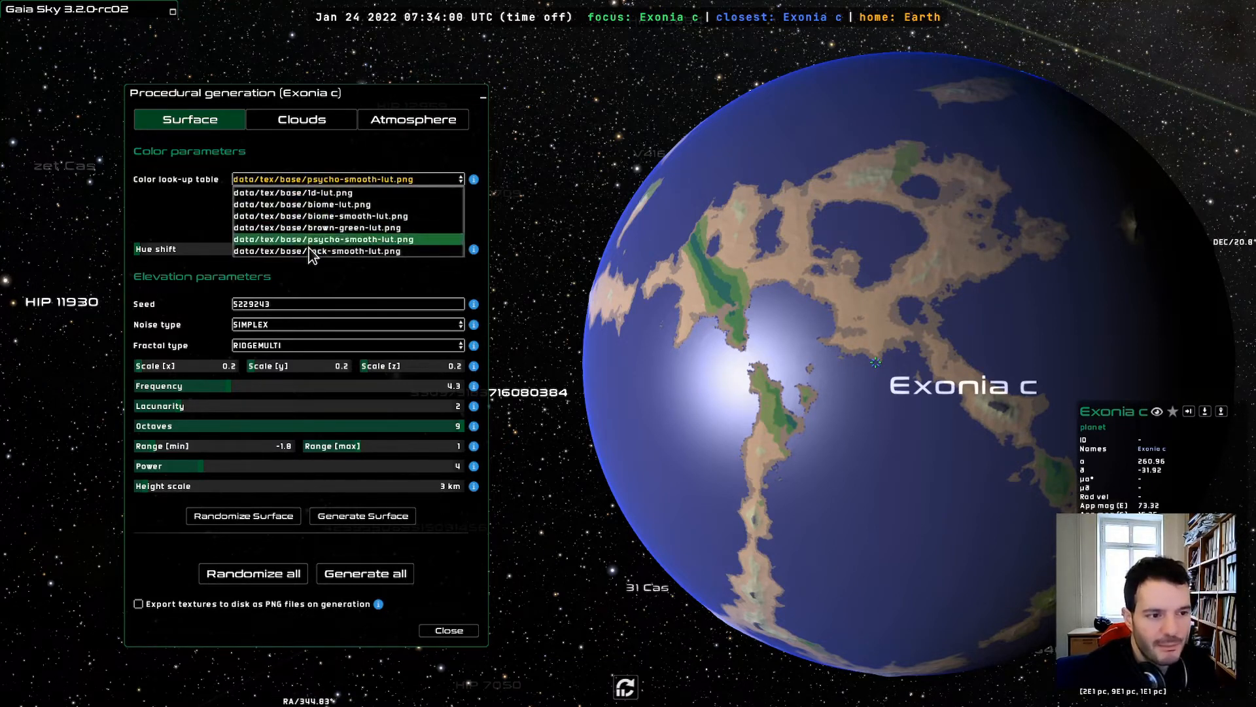
pyautogui.click(312, 252)
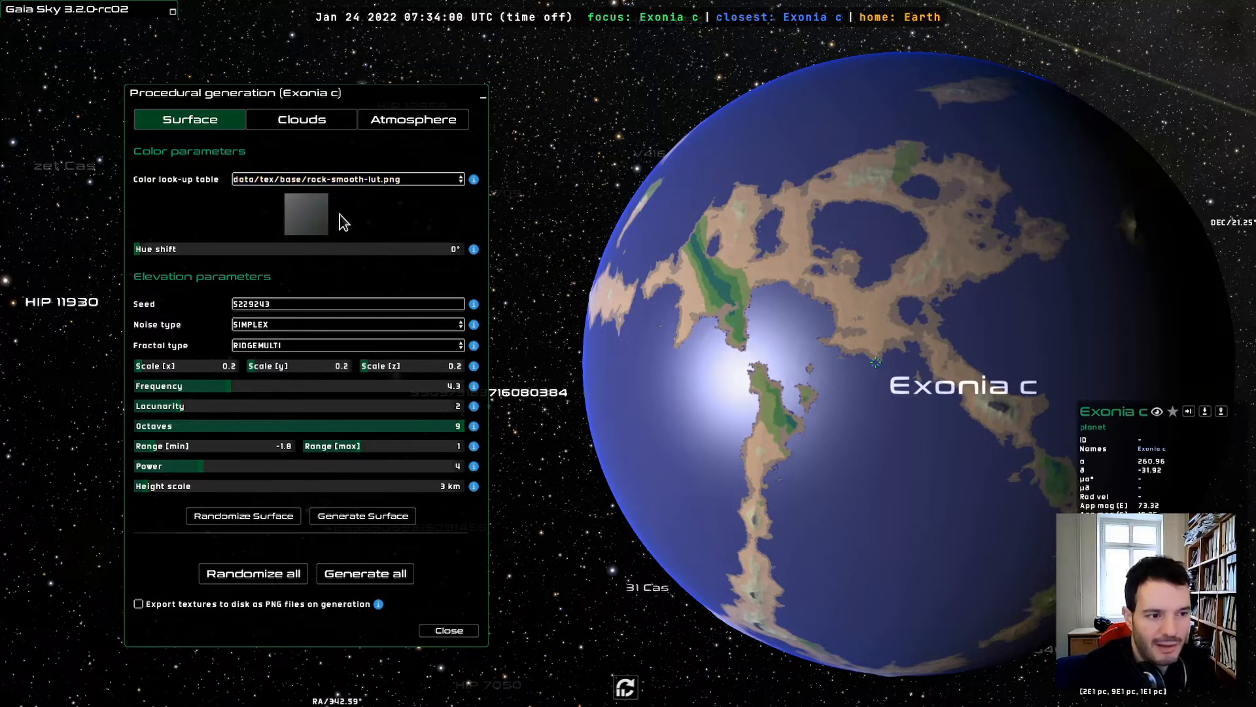
pyautogui.click(343, 183)
pyautogui.click(314, 196)
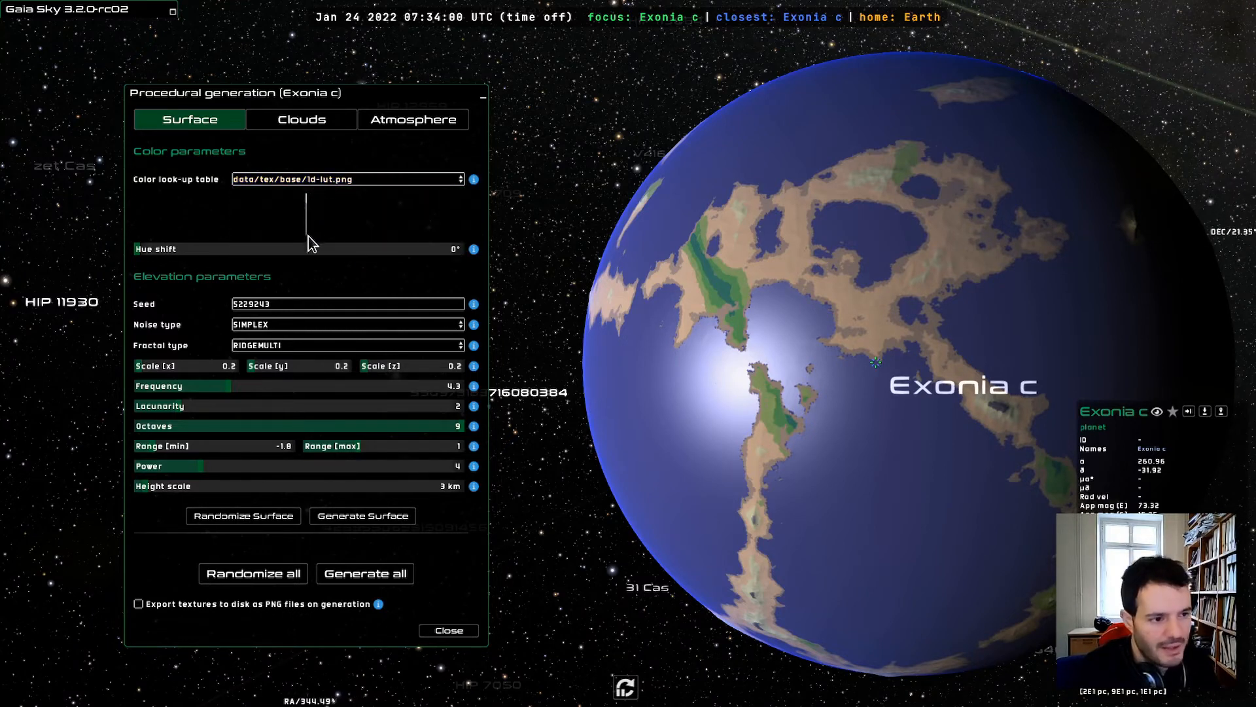
# - Choose the biome-smooth-lut.png look-up table with a hue shift of 238.3° and set the surface height scale to 21.2 km
pyautogui.click(319, 181)
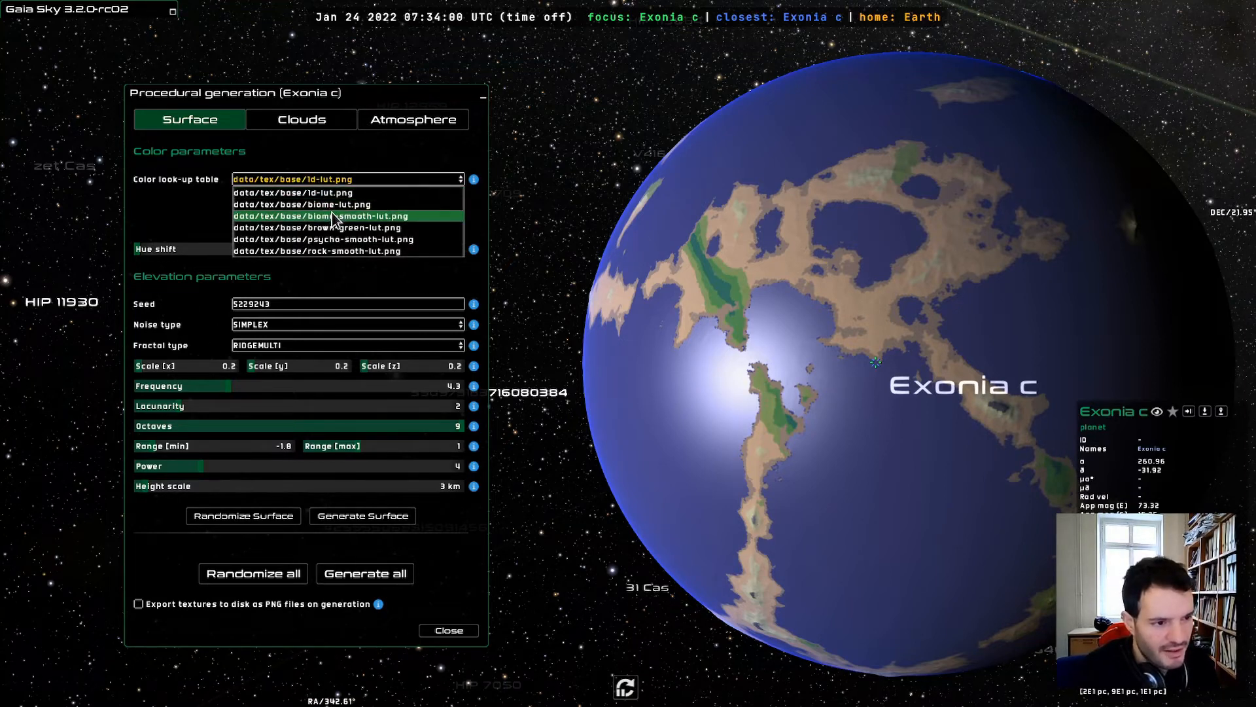
pyautogui.click(314, 216)
pyautogui.moveTo(146, 250); pyautogui.dragTo(354, 249)
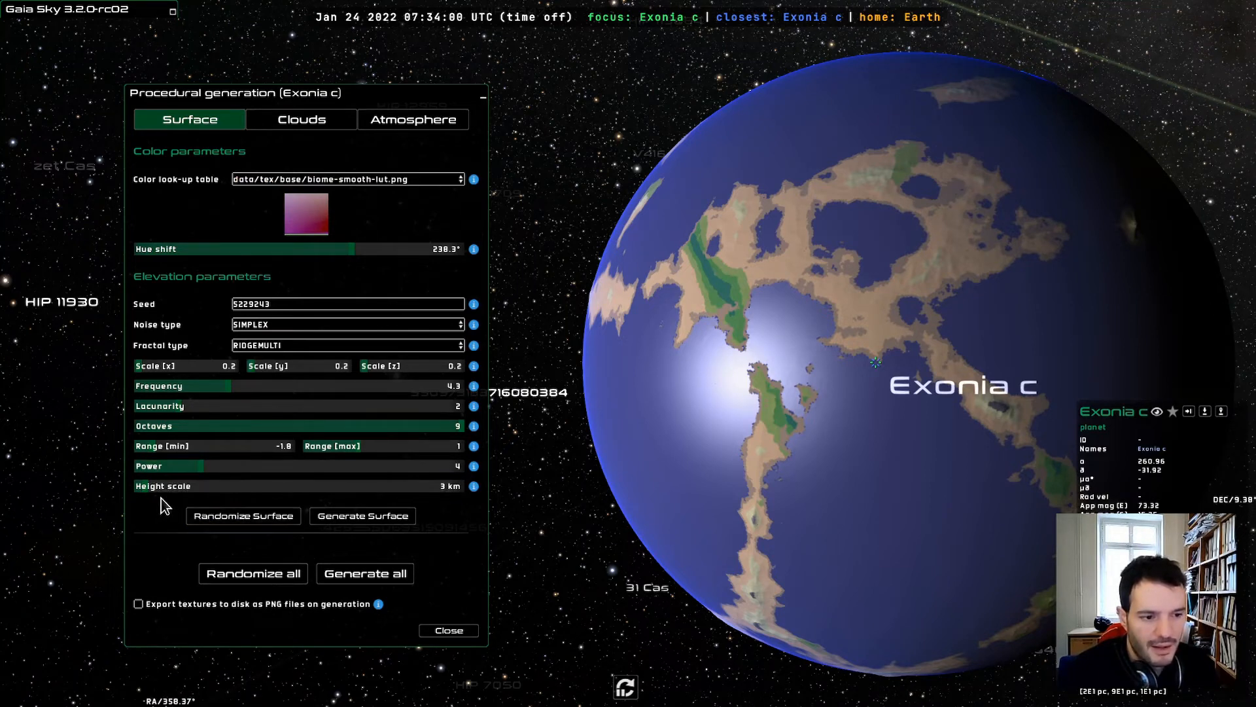
pyautogui.moveTo(146, 491); pyautogui.dragTo(192, 492)
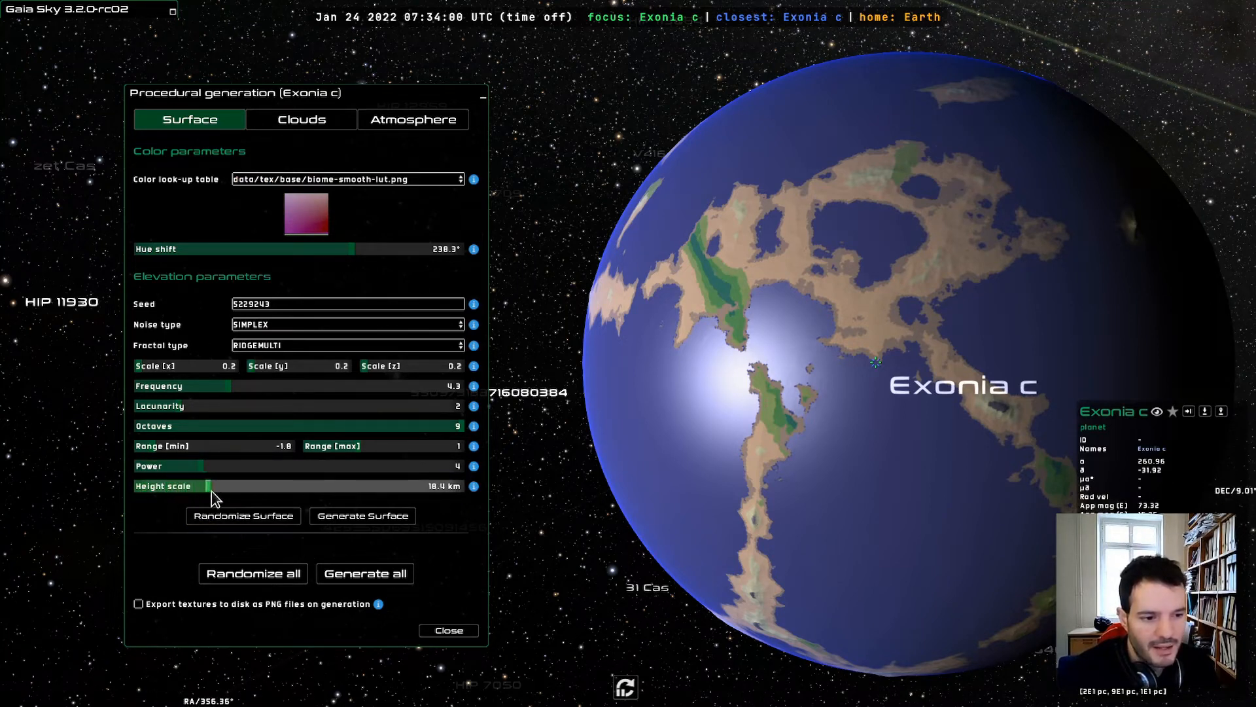
pyautogui.click(298, 119)
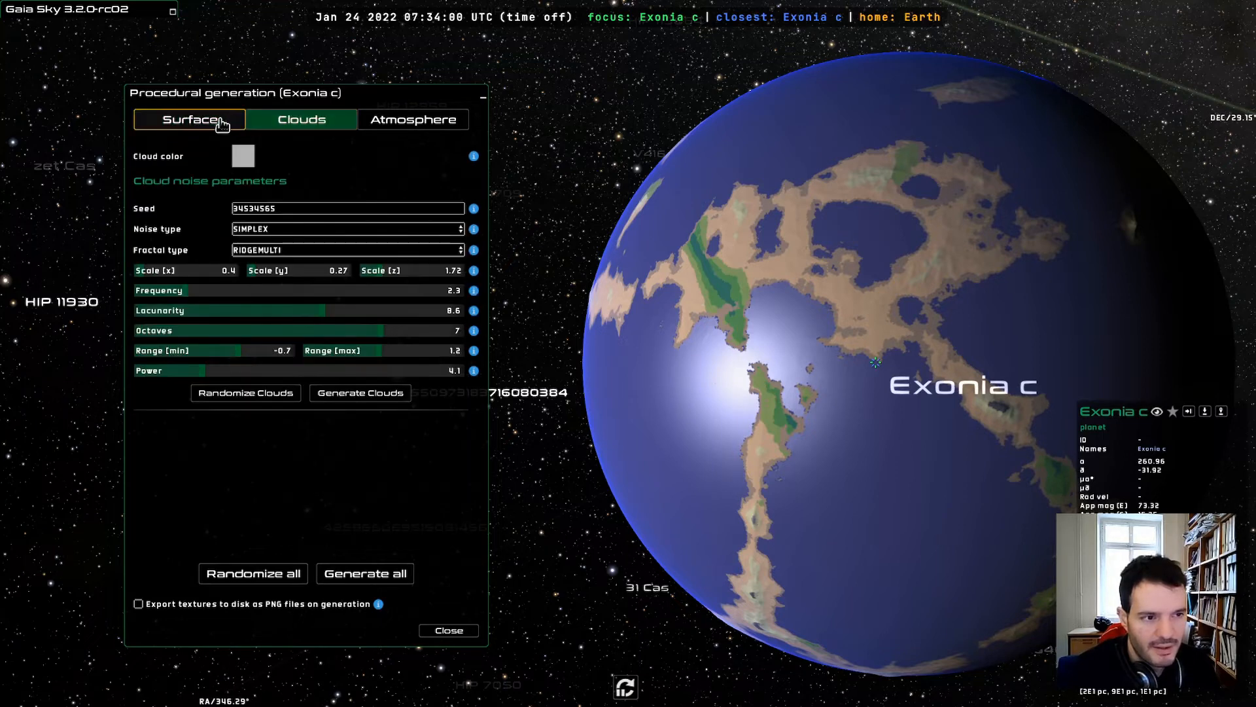
pyautogui.click(221, 120)
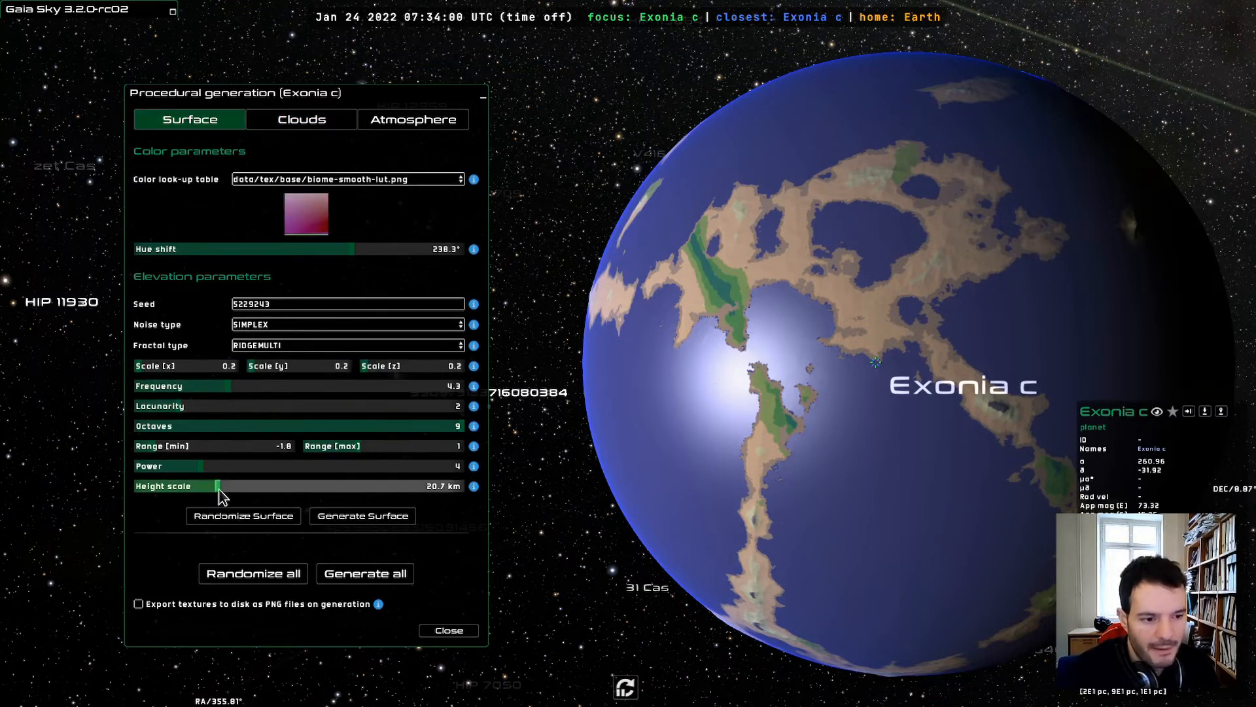
pyautogui.moveTo(238, 489); pyautogui.dragTo(230, 490)
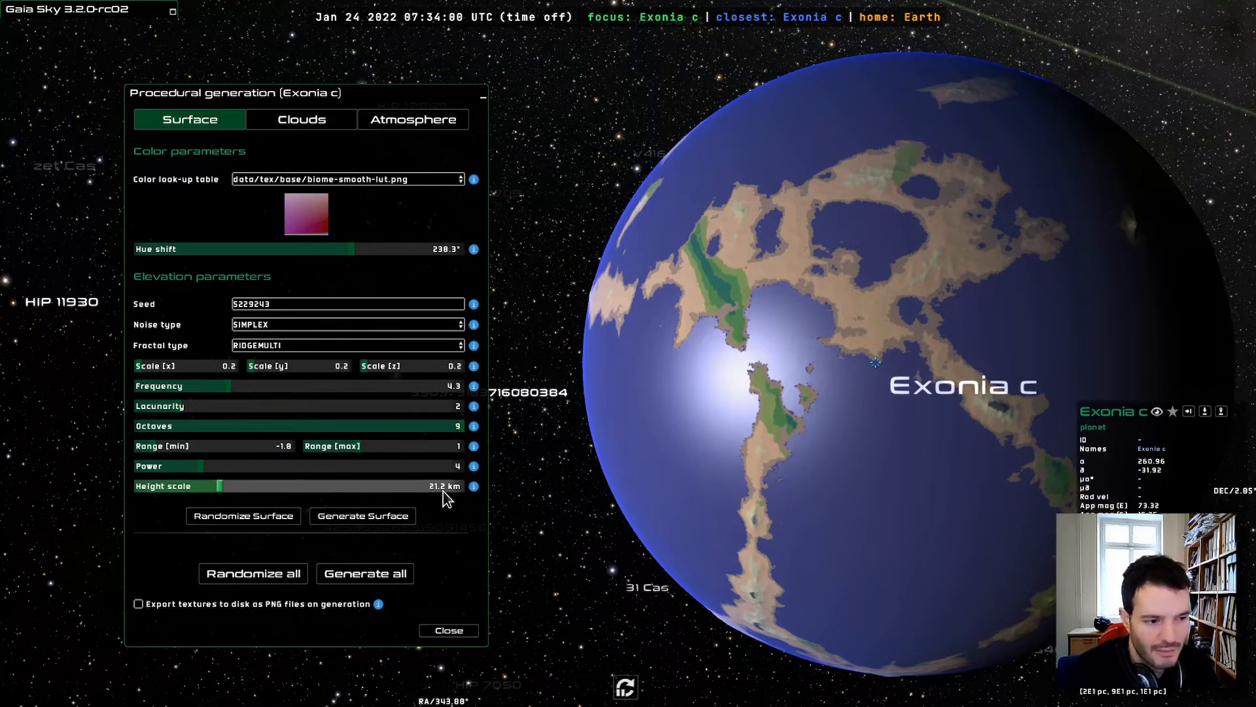
# - Randomize and generate Exonia c's surface three times, inspecting the planet after each generation
pyautogui.click(247, 517)
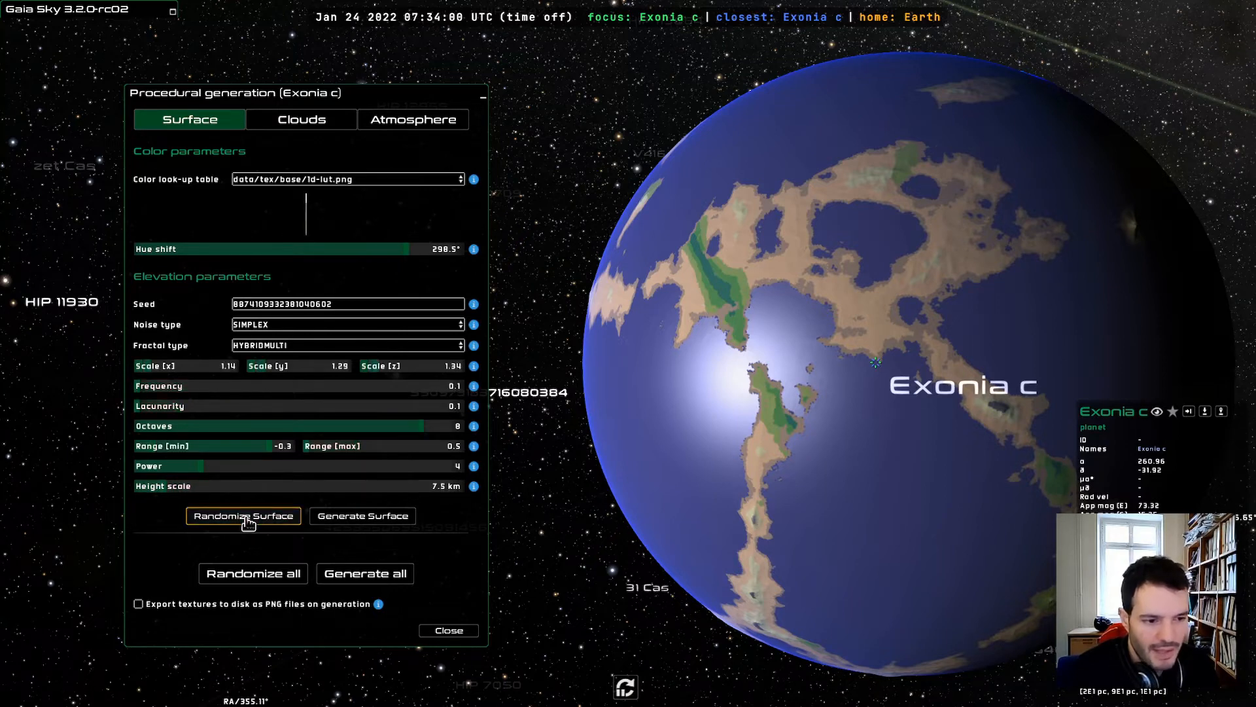
pyautogui.click(386, 516)
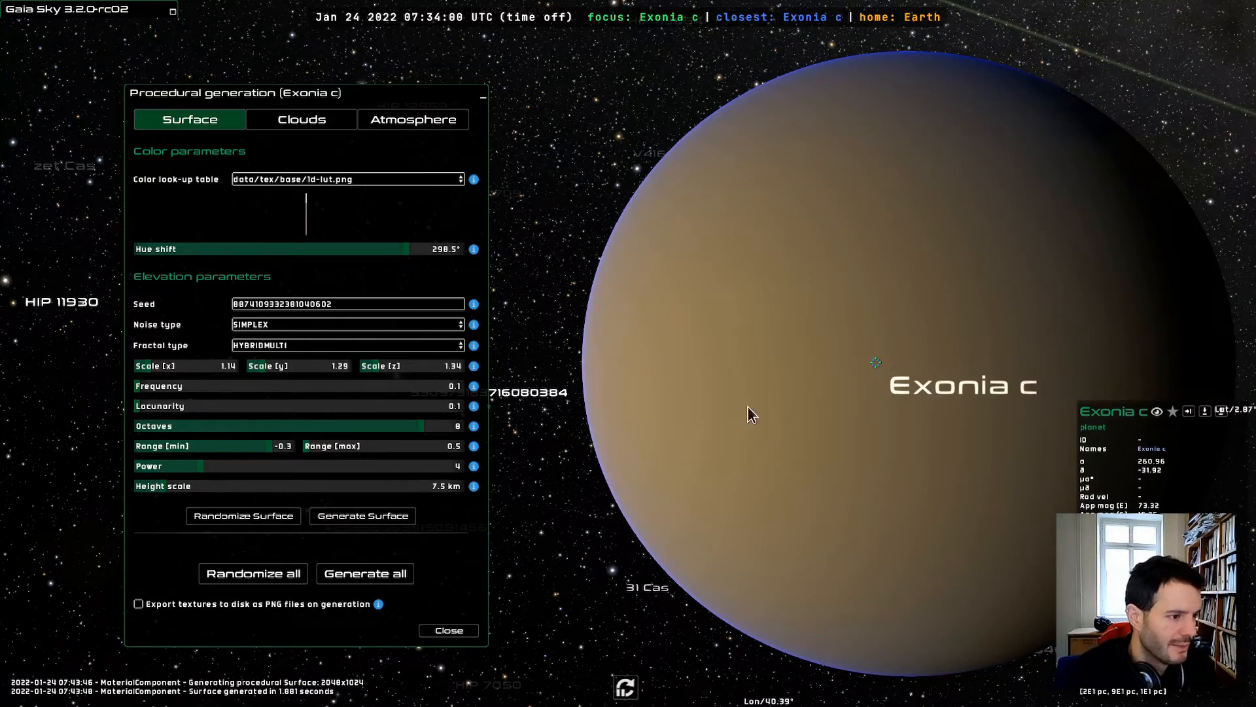
pyautogui.moveTo(602, 418)
pyautogui.mouseDown()
pyautogui.moveTo(962, 422)
pyautogui.moveTo(741, 402)
pyautogui.moveTo(610, 411)
pyautogui.mouseUp()
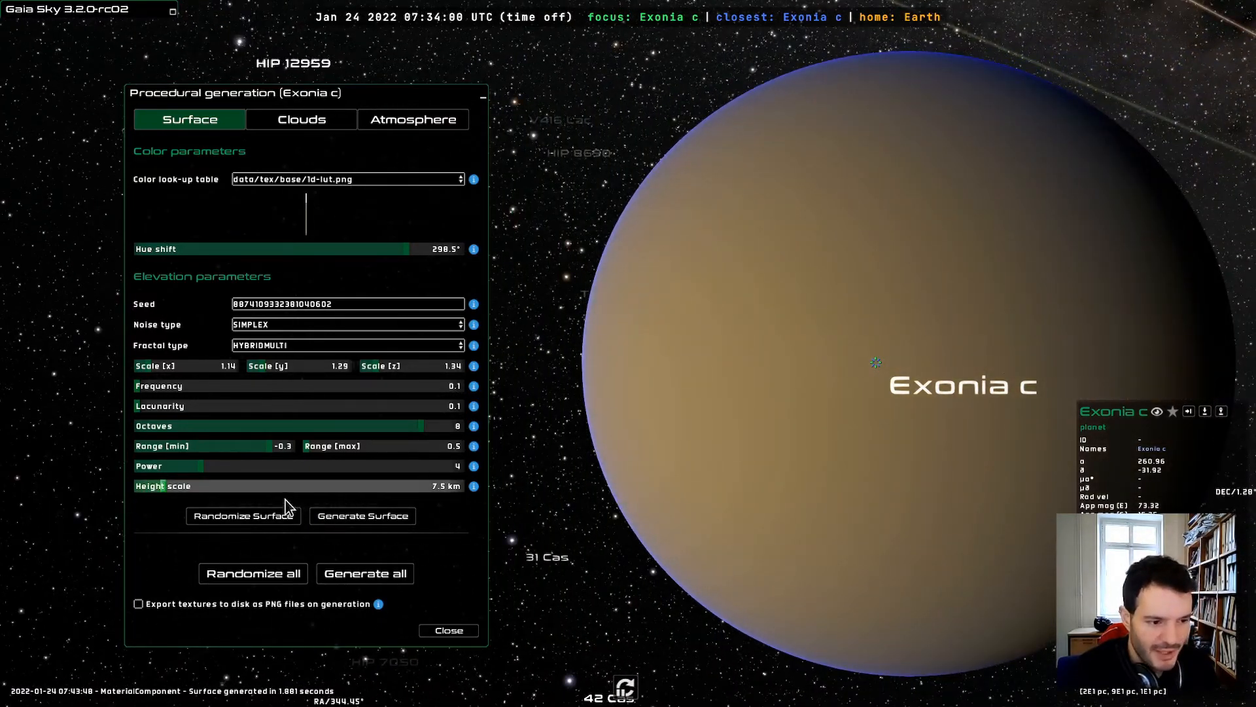
pyautogui.click(291, 518)
pyautogui.click(354, 520)
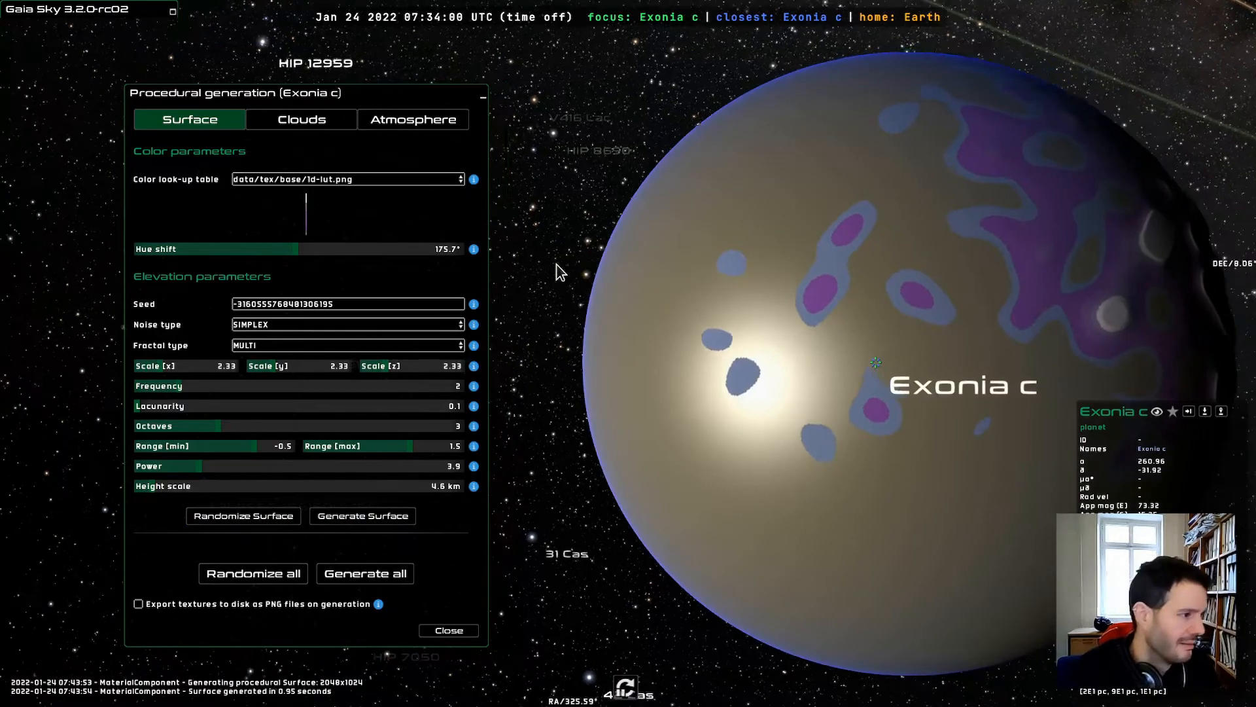
pyautogui.moveTo(560, 272); pyautogui.dragTo(788, 269)
pyautogui.moveTo(611, 308); pyautogui.dragTo(622, 353)
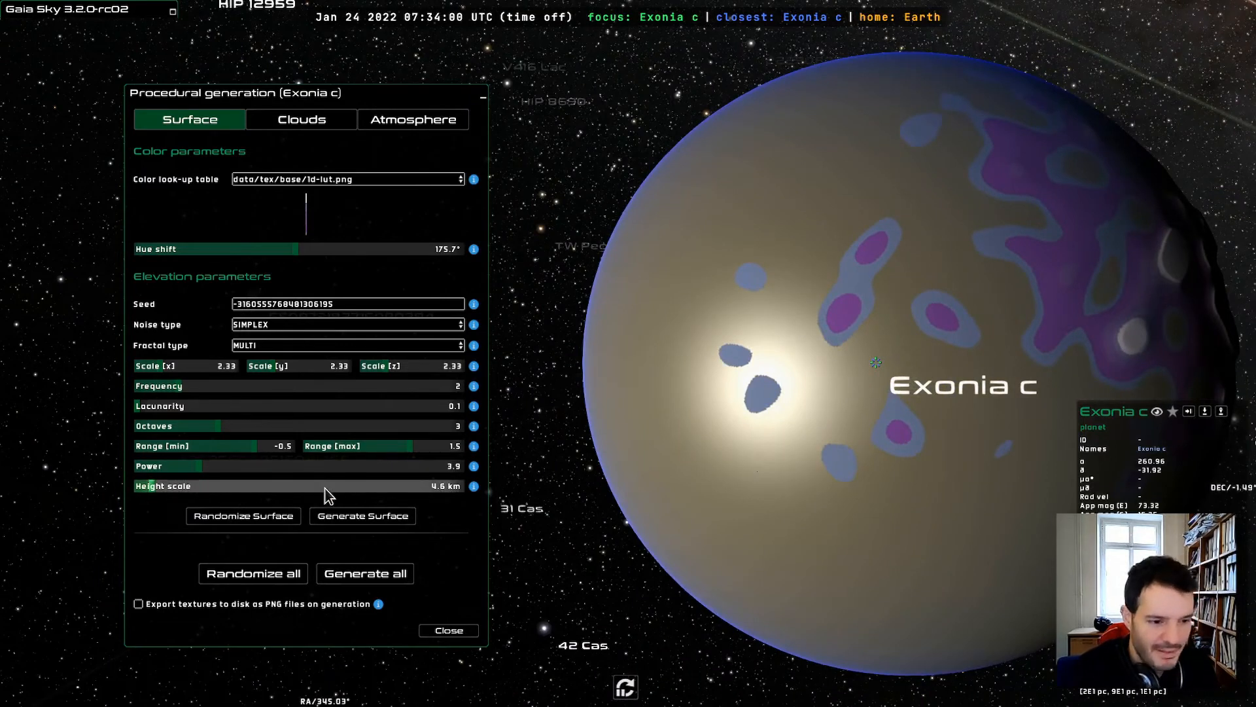
pyautogui.click(290, 517)
pyautogui.click(348, 523)
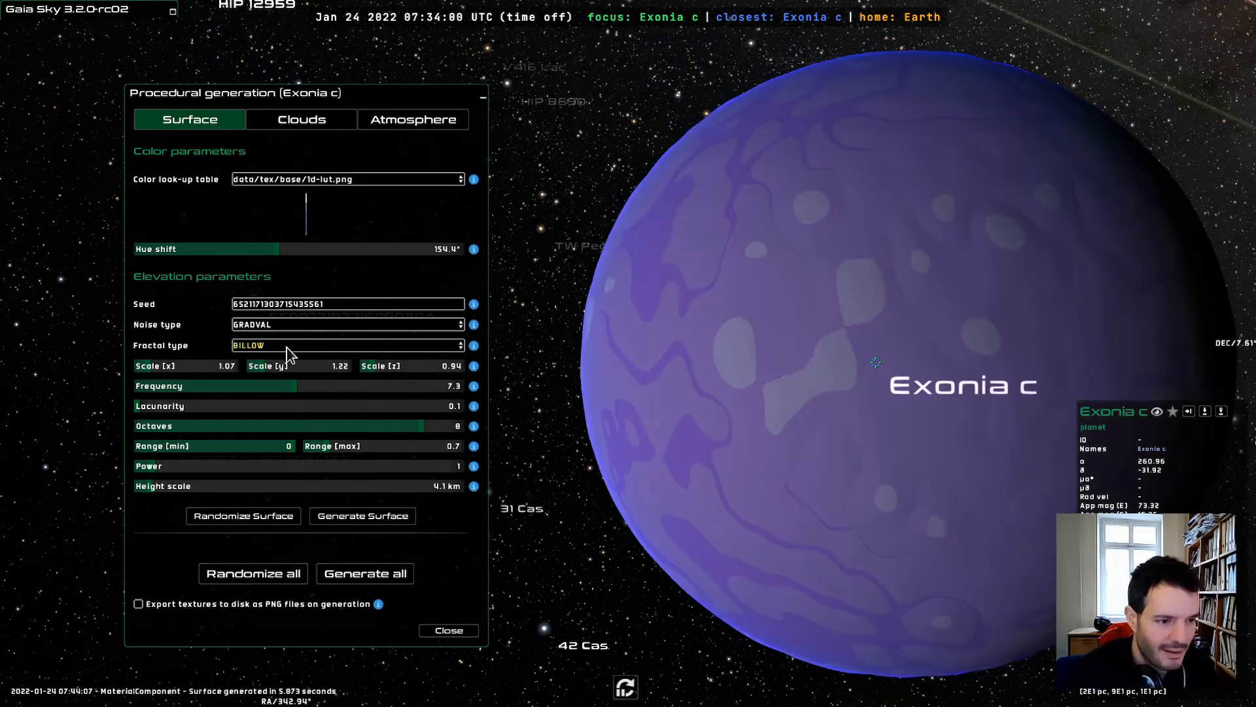
pyautogui.moveTo(863, 368)
pyautogui.mouseDown()
pyautogui.moveTo(772, 371)
pyautogui.moveTo(835, 393)
pyautogui.moveTo(872, 491)
pyautogui.moveTo(842, 434)
pyautogui.moveTo(853, 454)
pyautogui.moveTo(876, 454)
pyautogui.moveTo(752, 373)
pyautogui.moveTo(740, 272)
pyautogui.moveTo(716, 331)
pyautogui.moveTo(769, 344)
pyautogui.moveTo(944, 324)
pyautogui.moveTo(848, 351)
pyautogui.mouseUp()
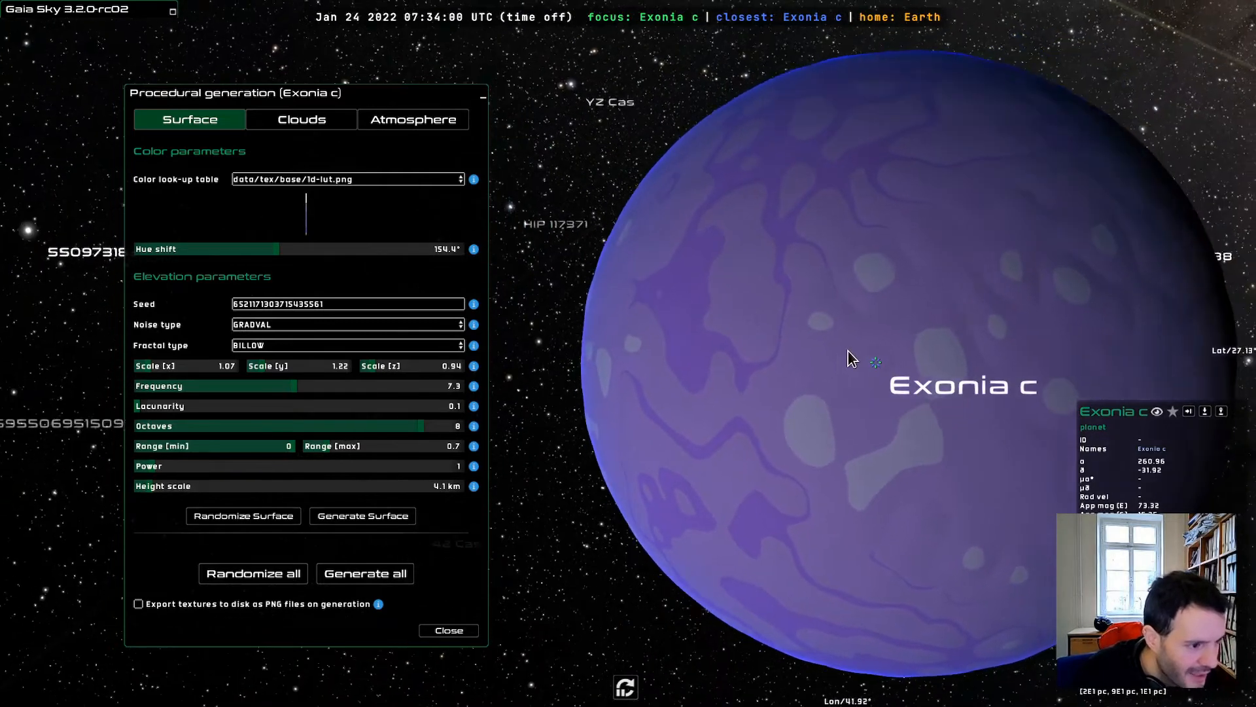
# - Randomize and generate Exonia c's surface twice, inspecting the planet from another angle after each generation
pyautogui.click(244, 516)
pyautogui.click(362, 516)
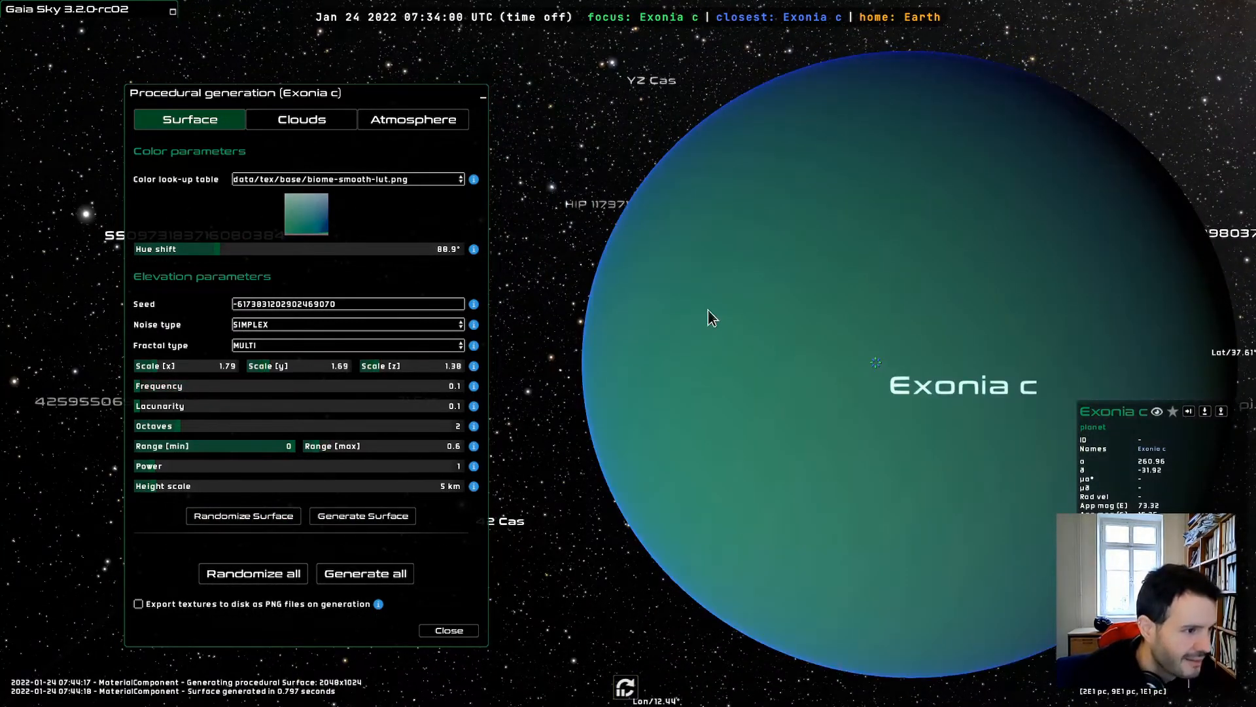
pyautogui.moveTo(708, 309); pyautogui.dragTo(789, 420)
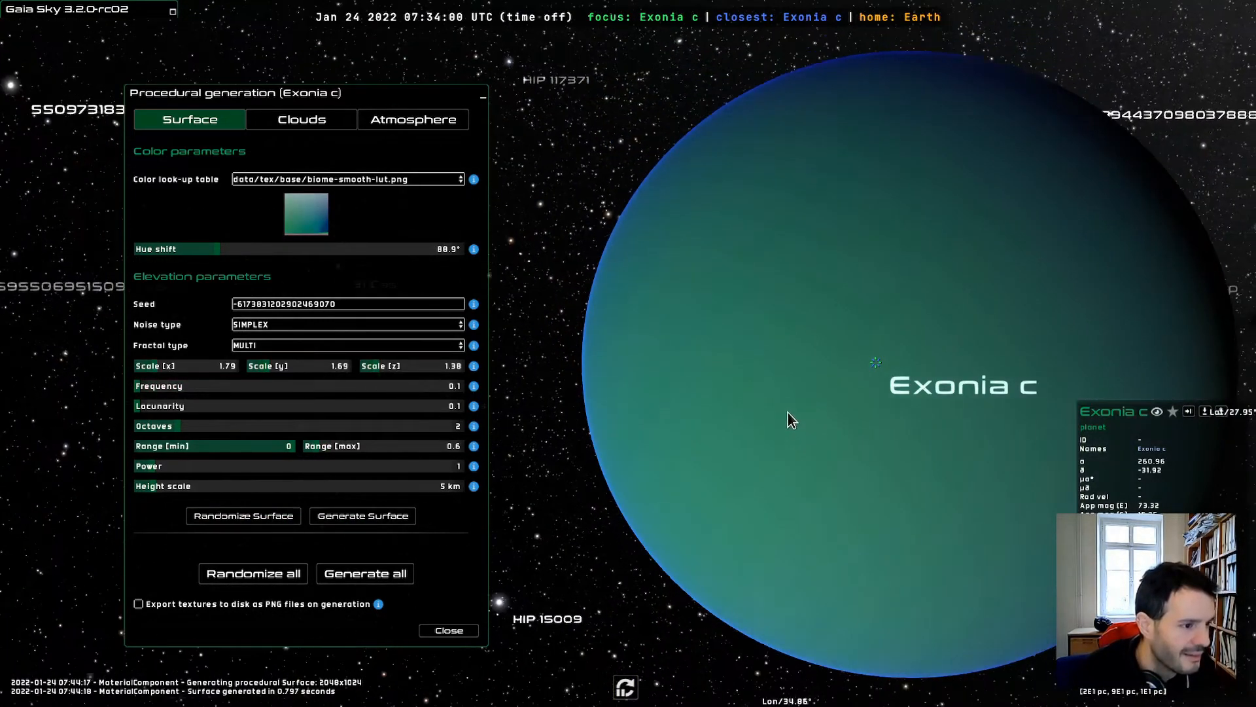
pyautogui.click(243, 516)
pyautogui.click(363, 516)
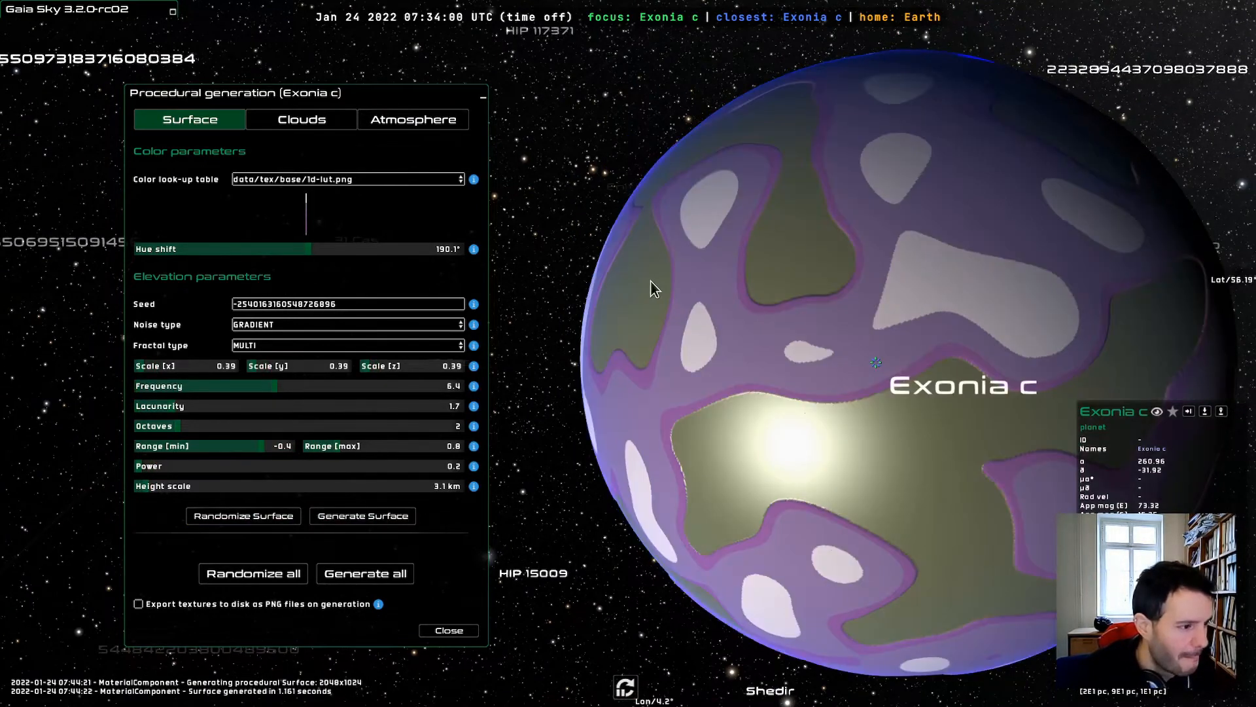
pyautogui.moveTo(650, 280); pyautogui.dragTo(748, 416)
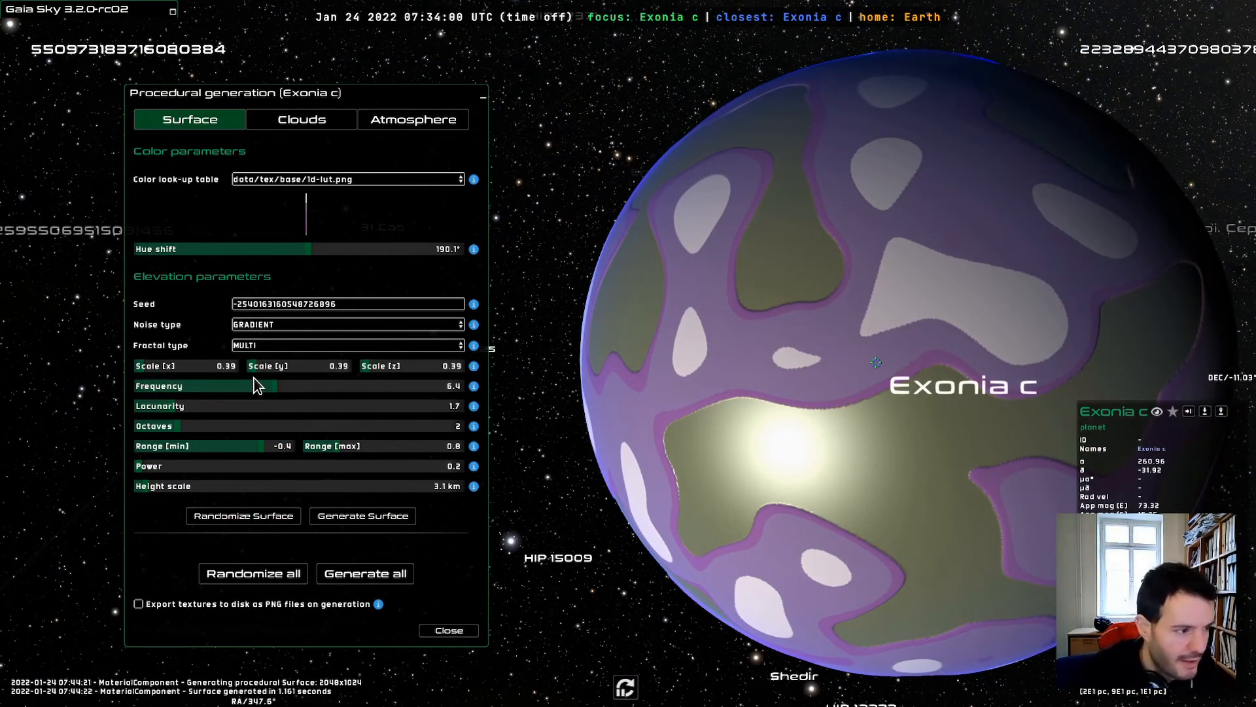
# - Generate the surface with frequency 2.7, lacunarity 4.5, 9 octaves, range -0.8 to 1.1, power 2.1 and height scale 9.8 km
pyautogui.moveTo(255, 390); pyautogui.dragTo(429, 429)
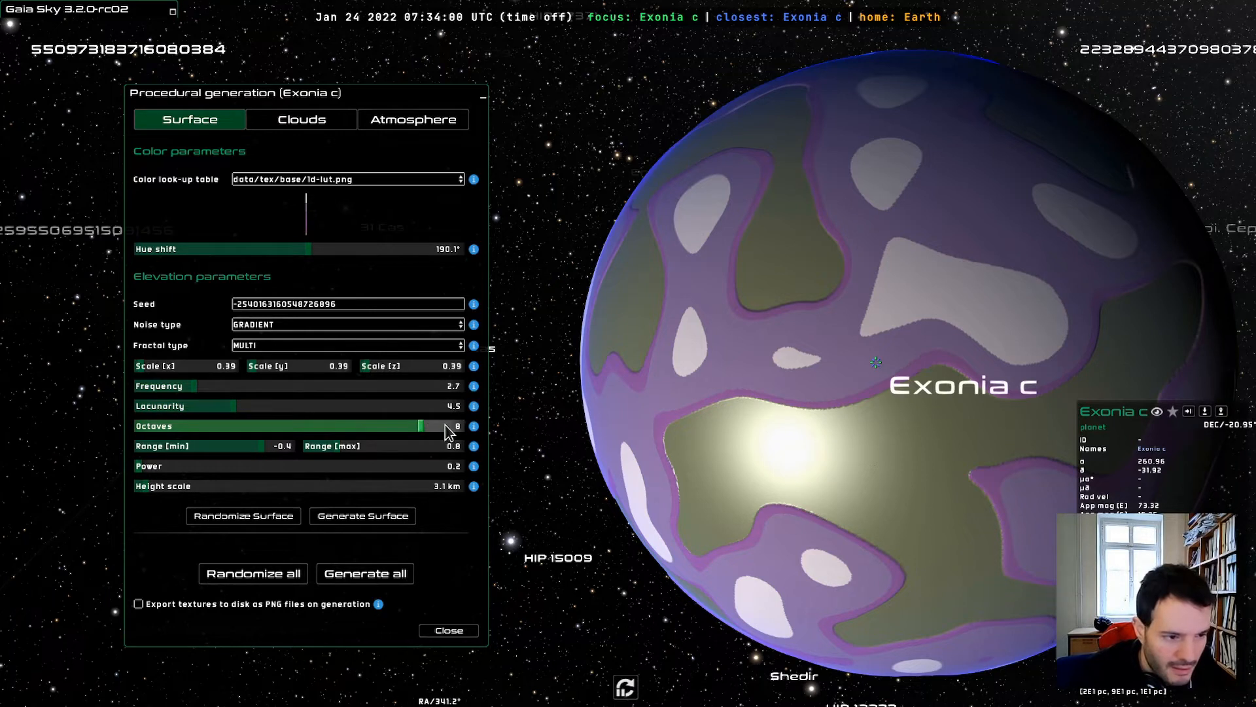
pyautogui.moveTo(260, 445); pyautogui.dragTo(231, 451)
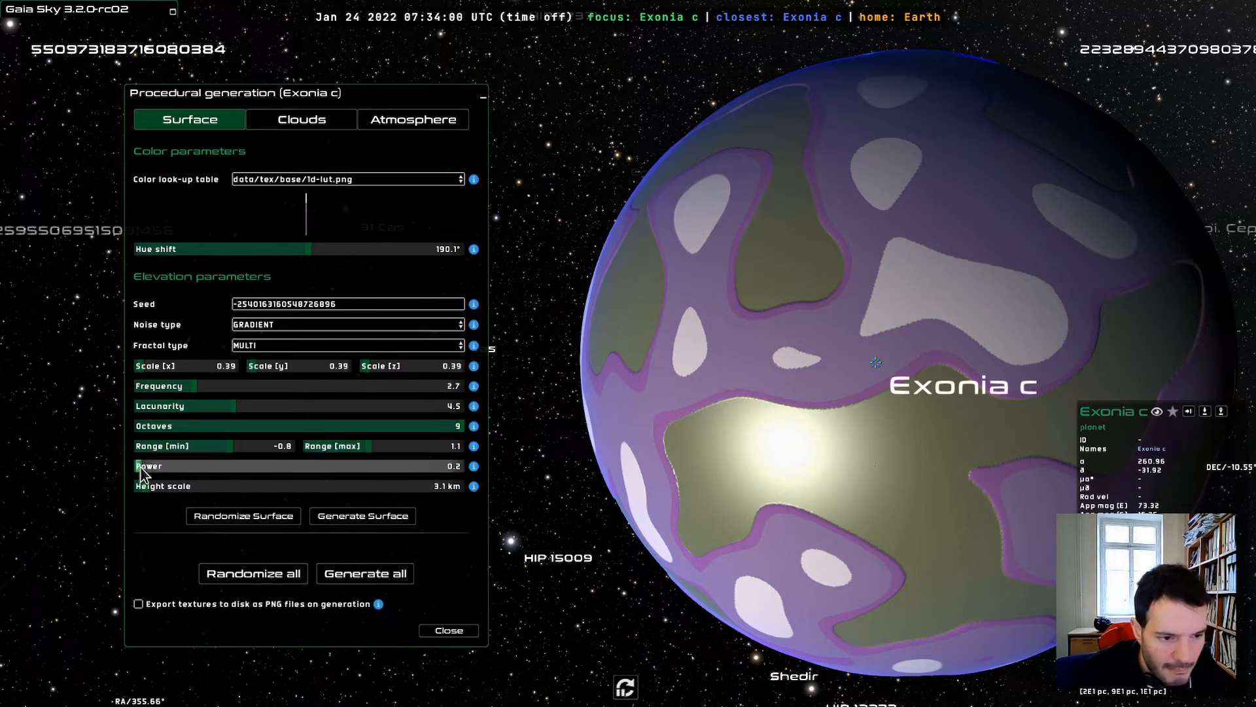
pyautogui.moveTo(164, 466); pyautogui.dragTo(176, 494)
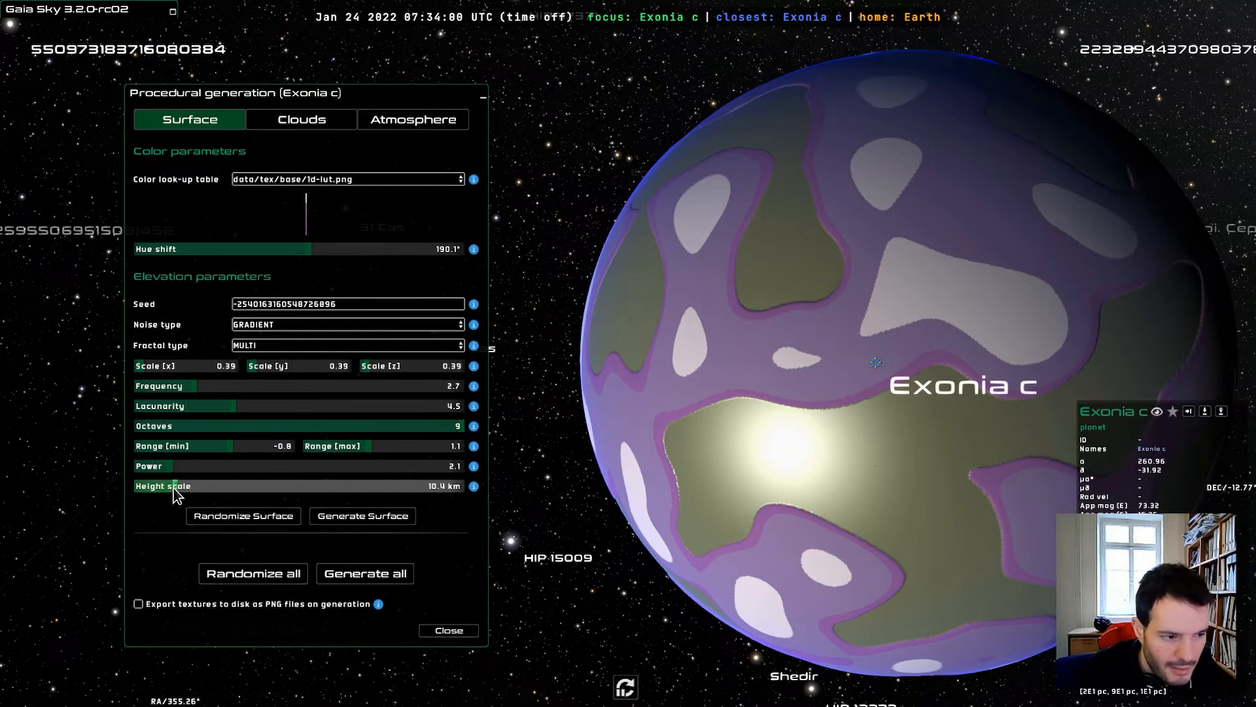
pyautogui.click(392, 519)
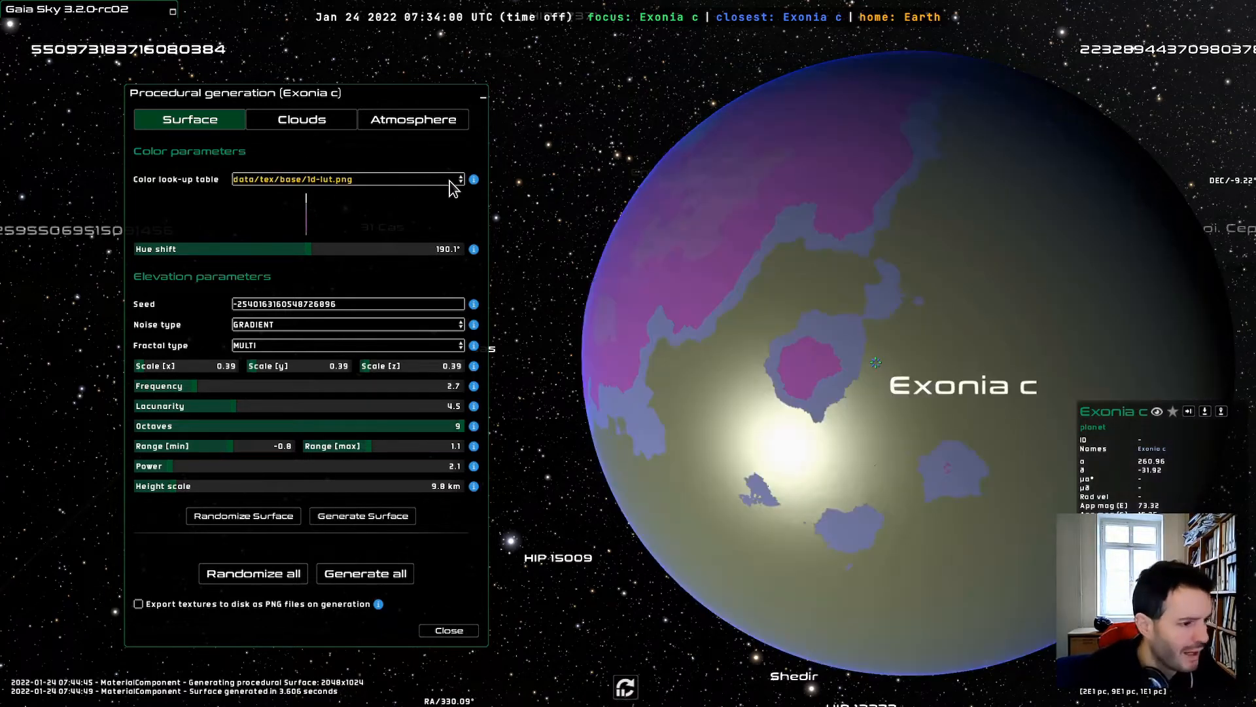
# - Generate the surface with biome-smooth-lut.png, hue shift 0°, scales 0.99, 1.01 and 1.03, frequency 3, lacunarity 4.8 and height scale 9.3 km
pyautogui.click(451, 182)
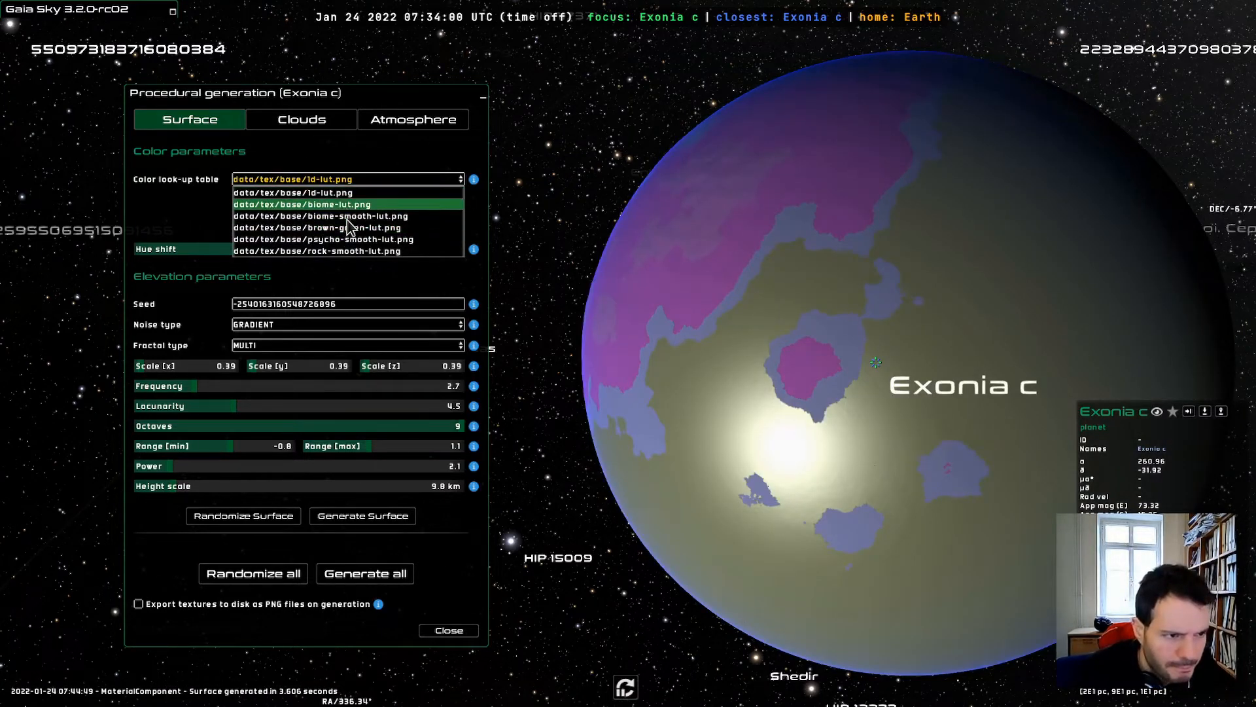
pyautogui.click(347, 218)
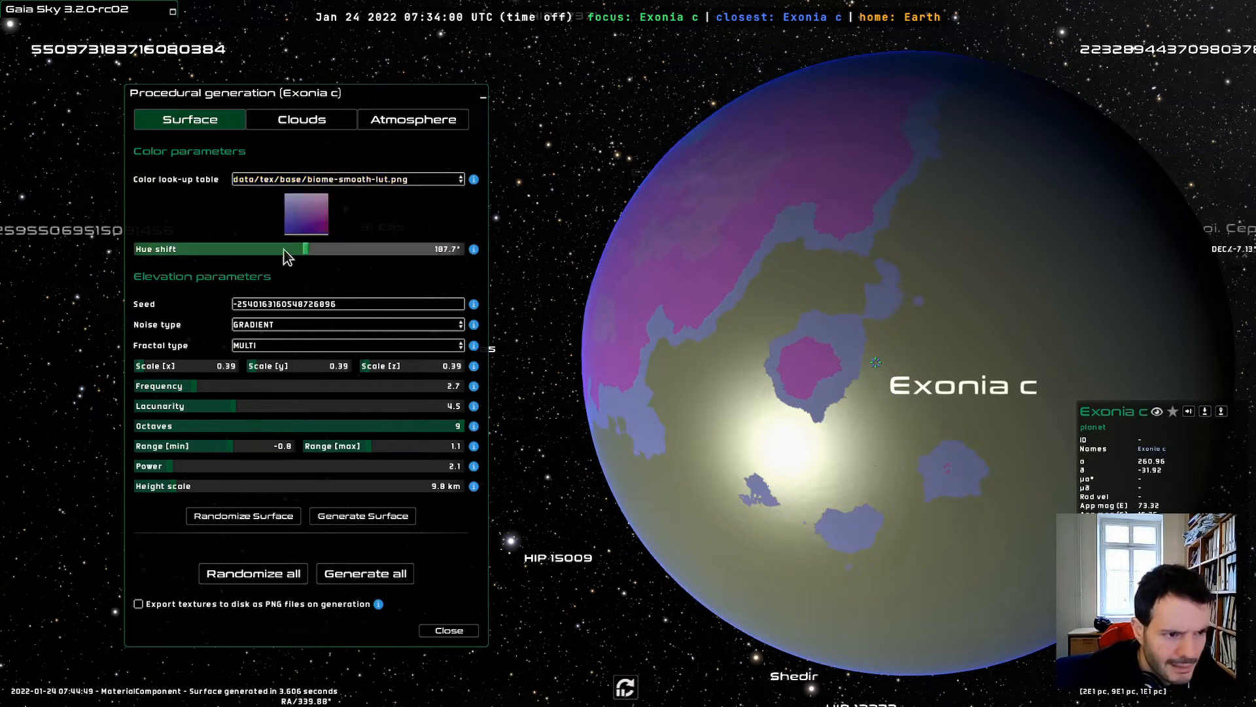
pyautogui.moveTo(283, 249); pyautogui.dragTo(105, 256)
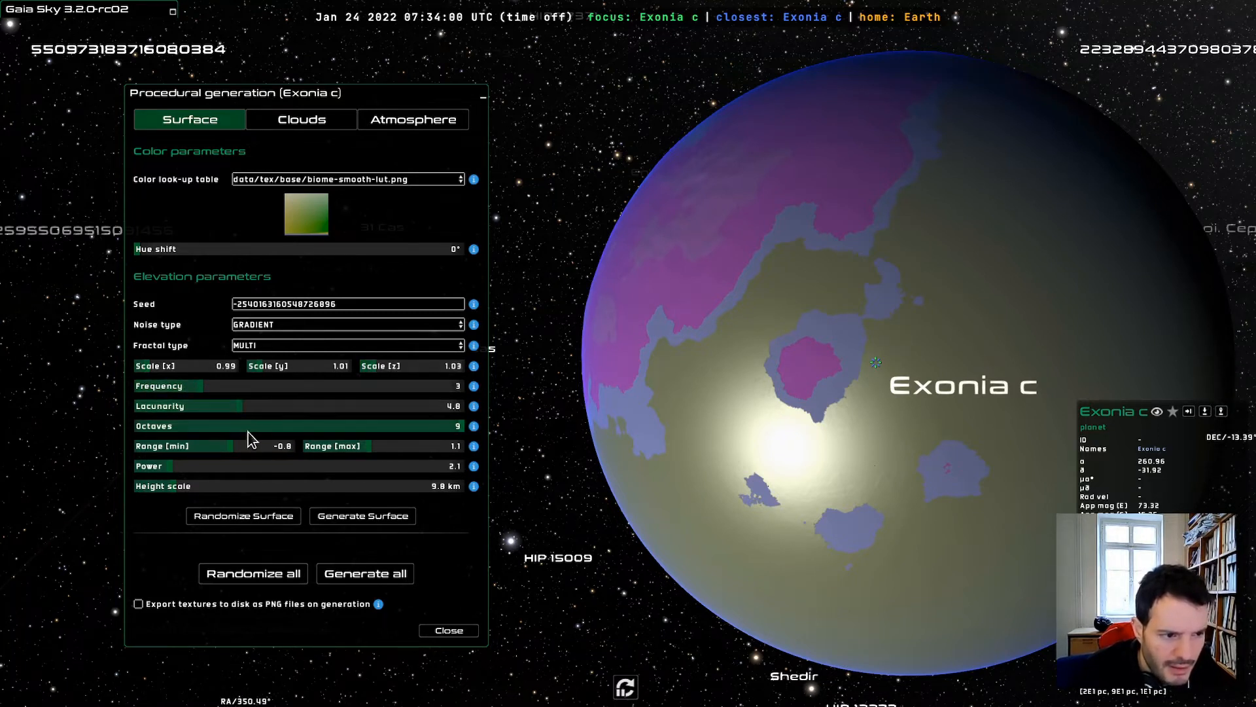
pyautogui.click(171, 486)
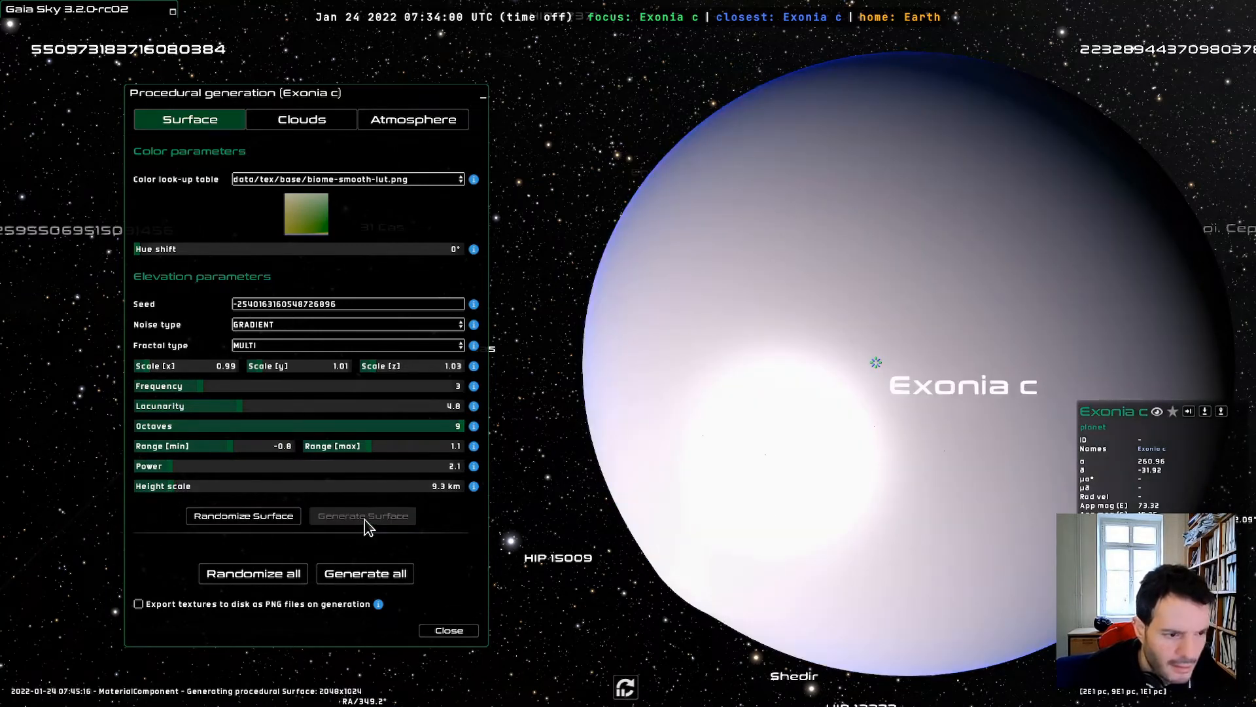
pyautogui.click(363, 515)
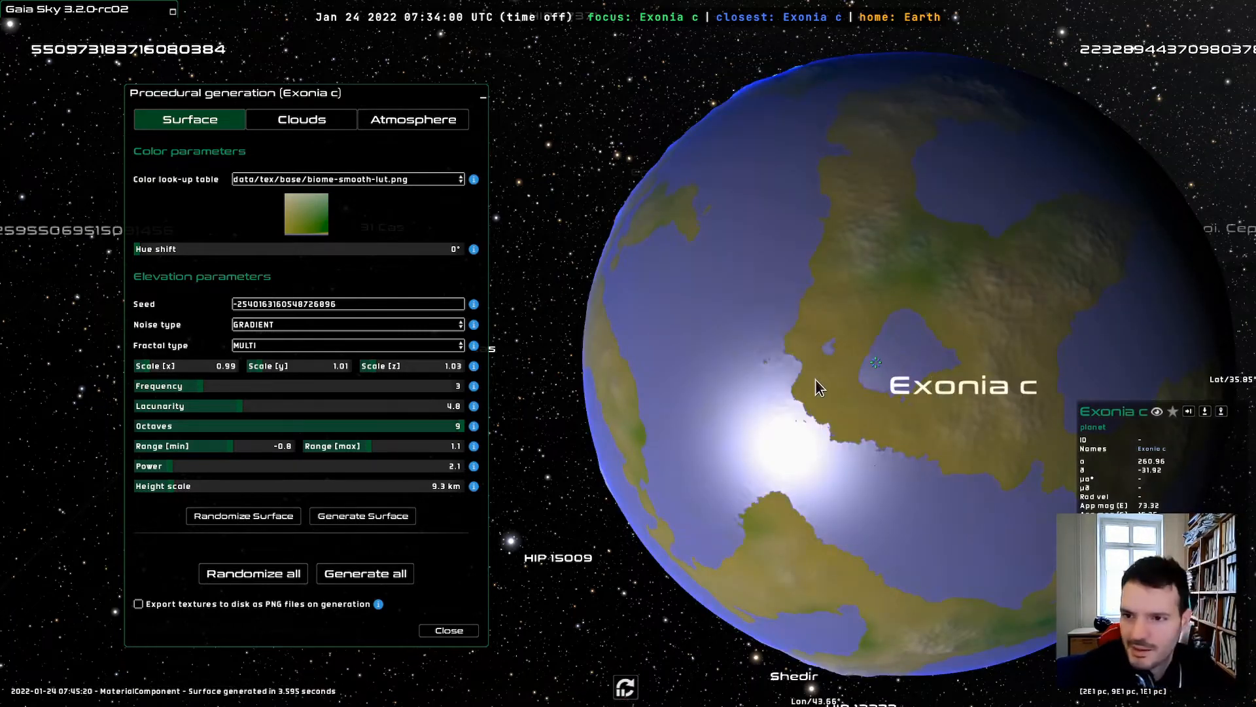
pyautogui.scroll(-5, 854, 345)
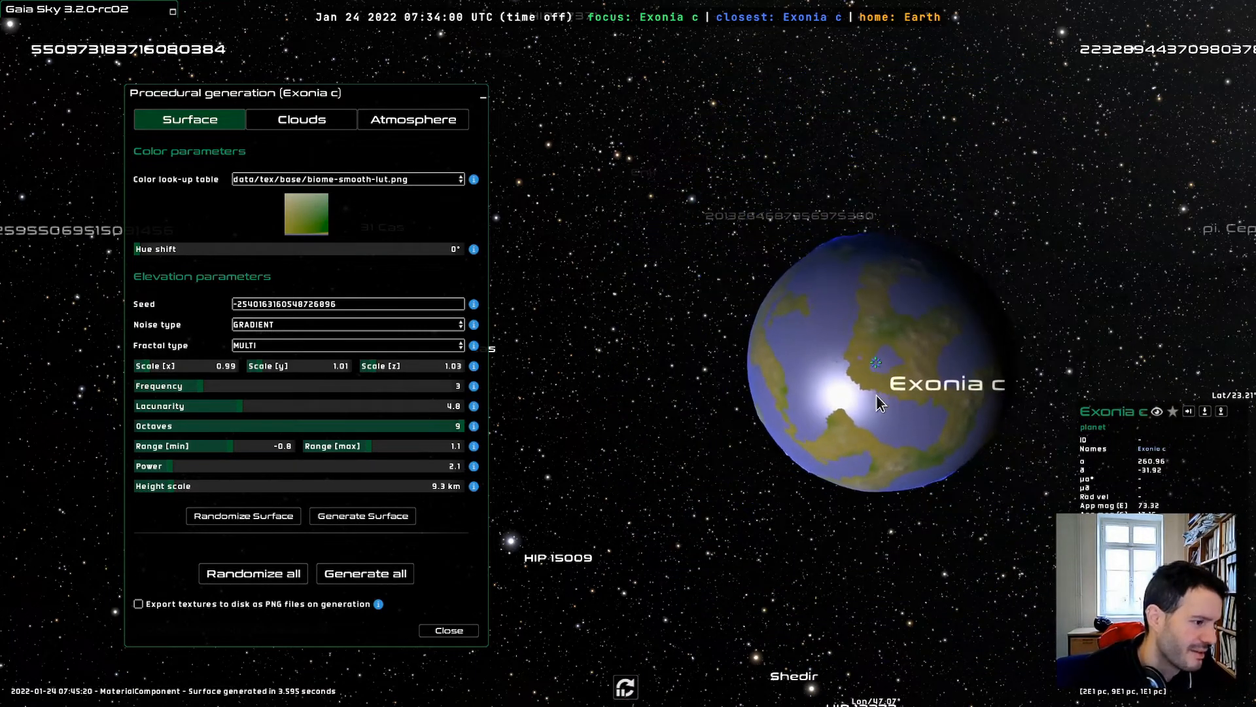
# - Generate the surface with the RIDGEMULTI fractal type and SIMPLEX noise, and inspect the terrain up close
pyautogui.click(341, 346)
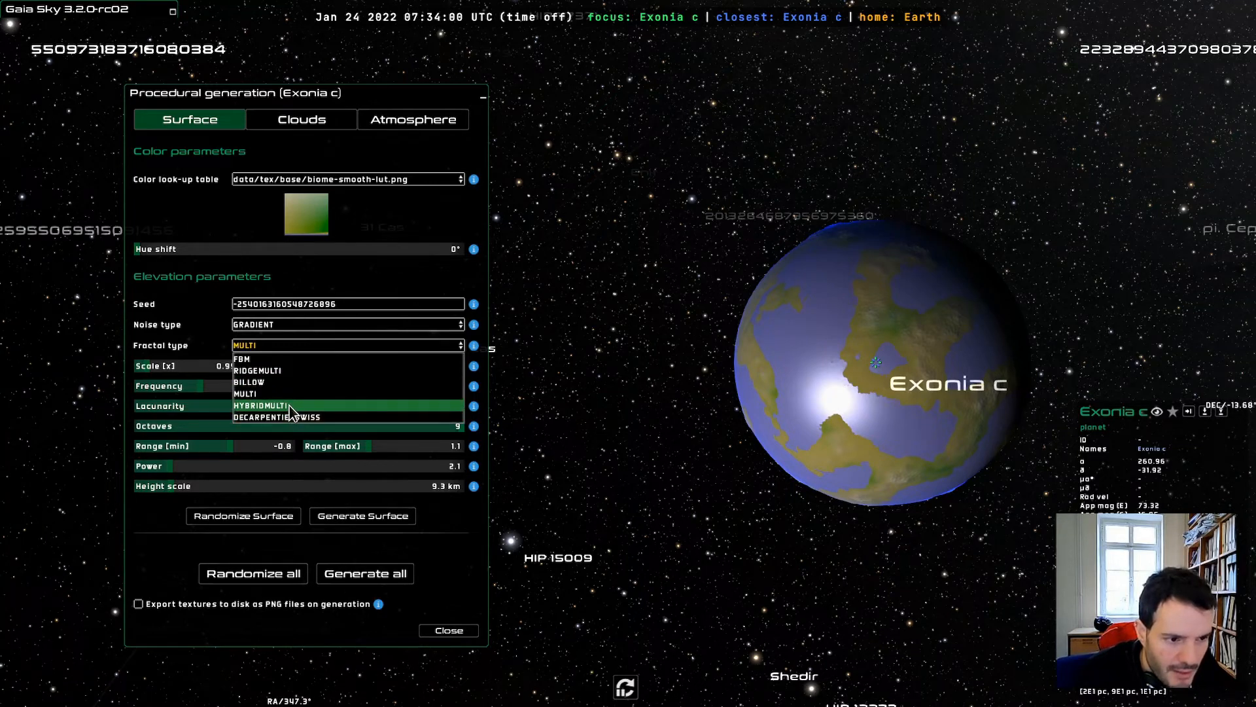
pyautogui.click(289, 370)
pyautogui.click(287, 326)
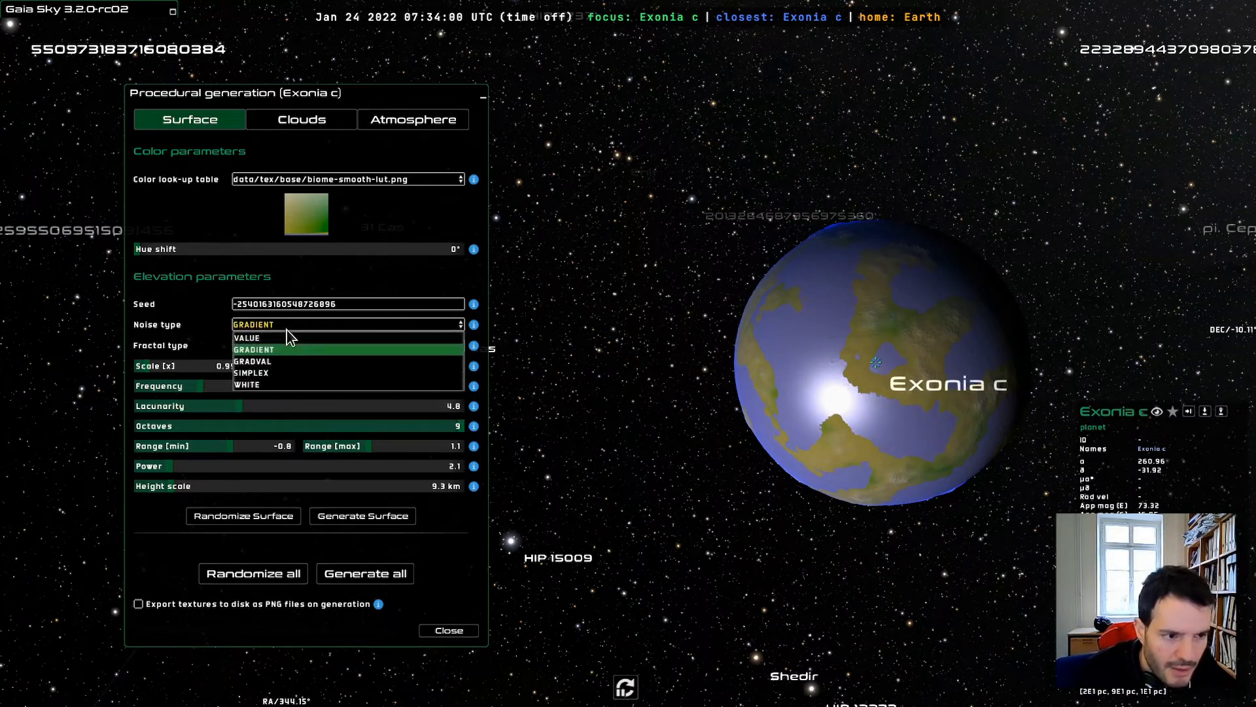
pyautogui.click(279, 377)
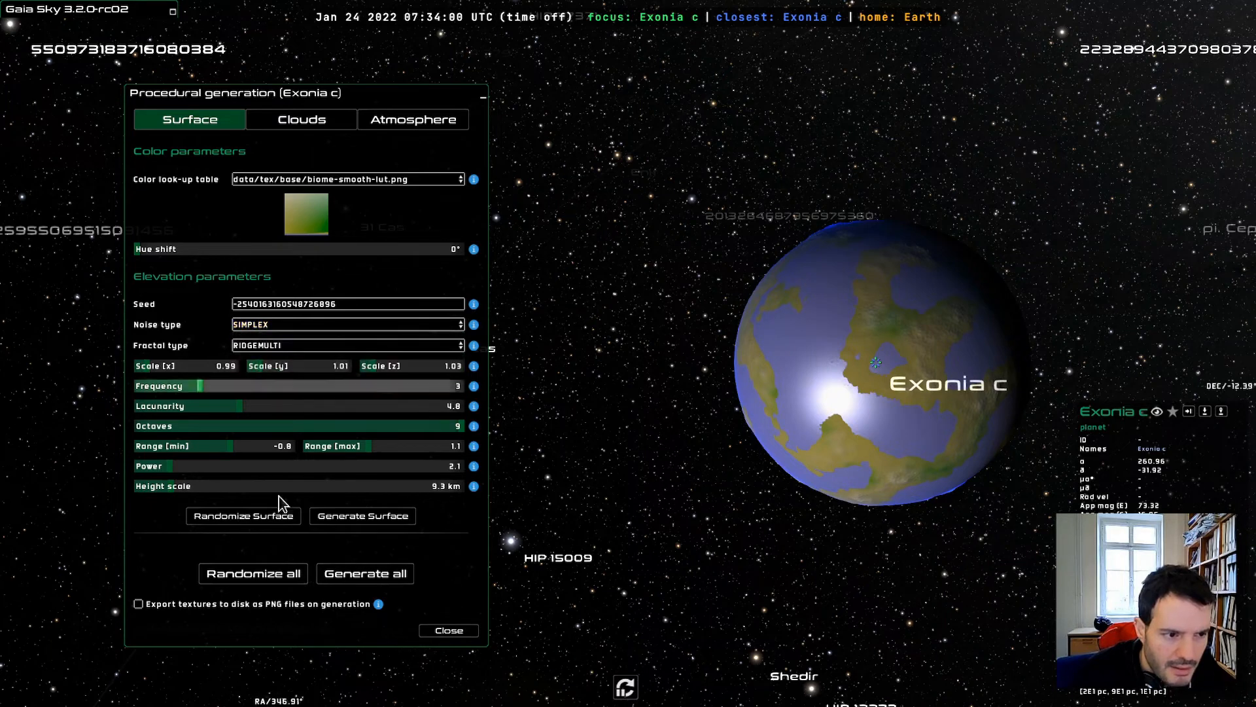
pyautogui.click(350, 520)
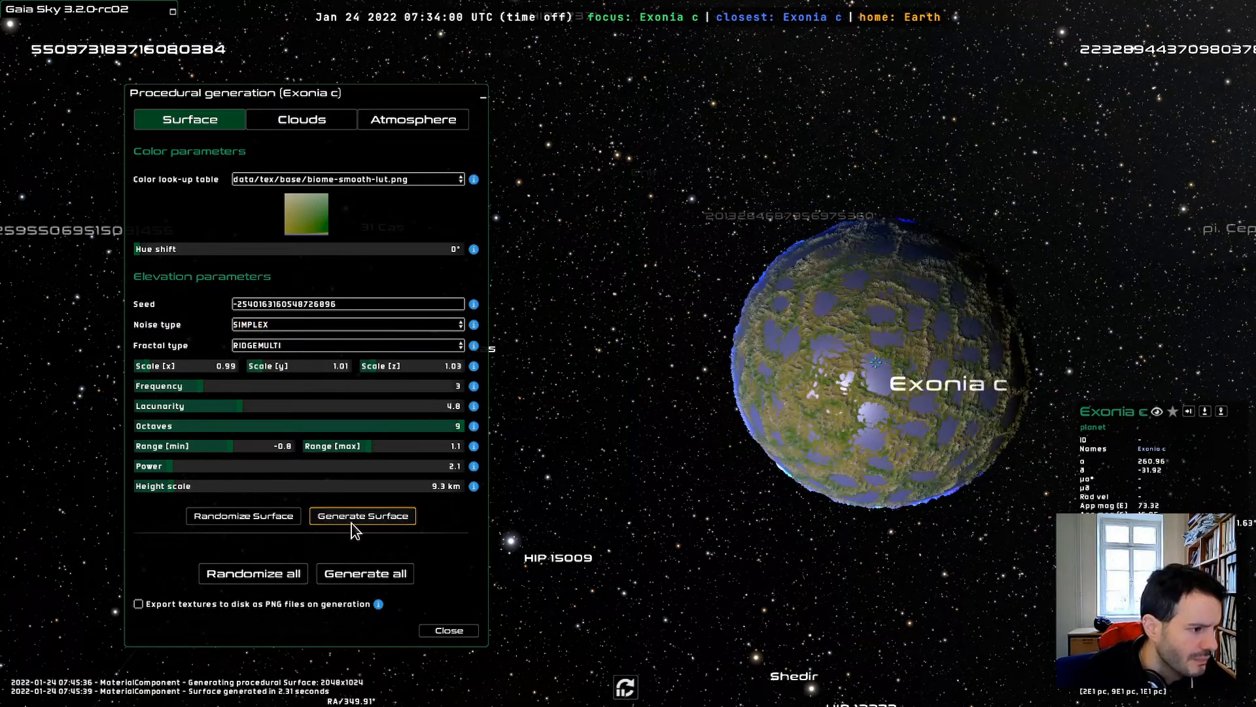
pyautogui.scroll(5, 941, 454)
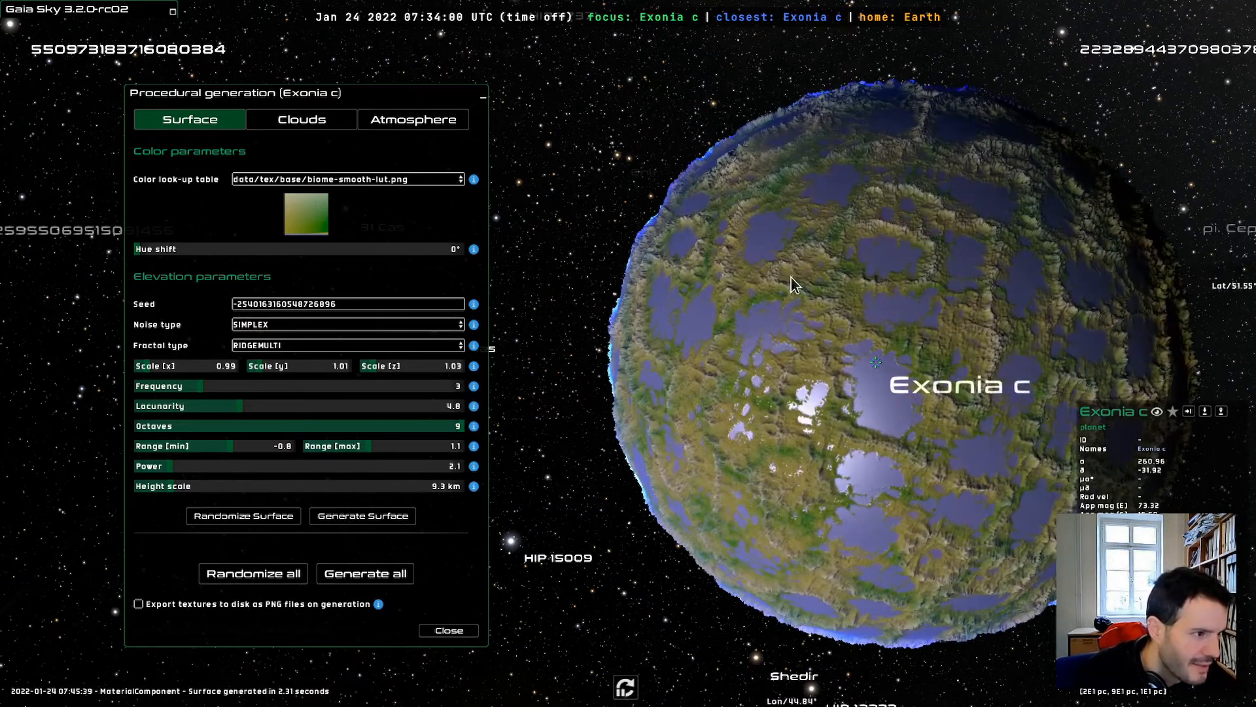
# - Reduce the elevation multiplier in the visual settings to flatten the planet's relief
pyautogui.click(51, 13)
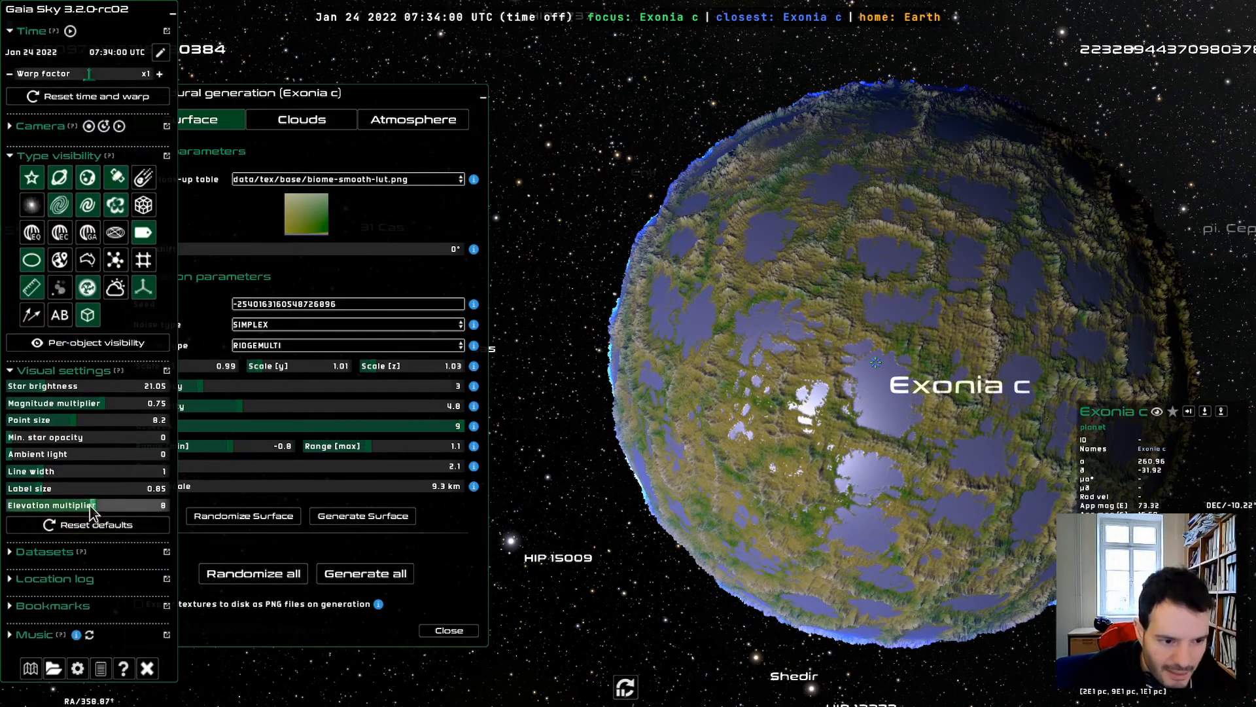
pyautogui.moveTo(88, 506); pyautogui.dragTo(35, 513)
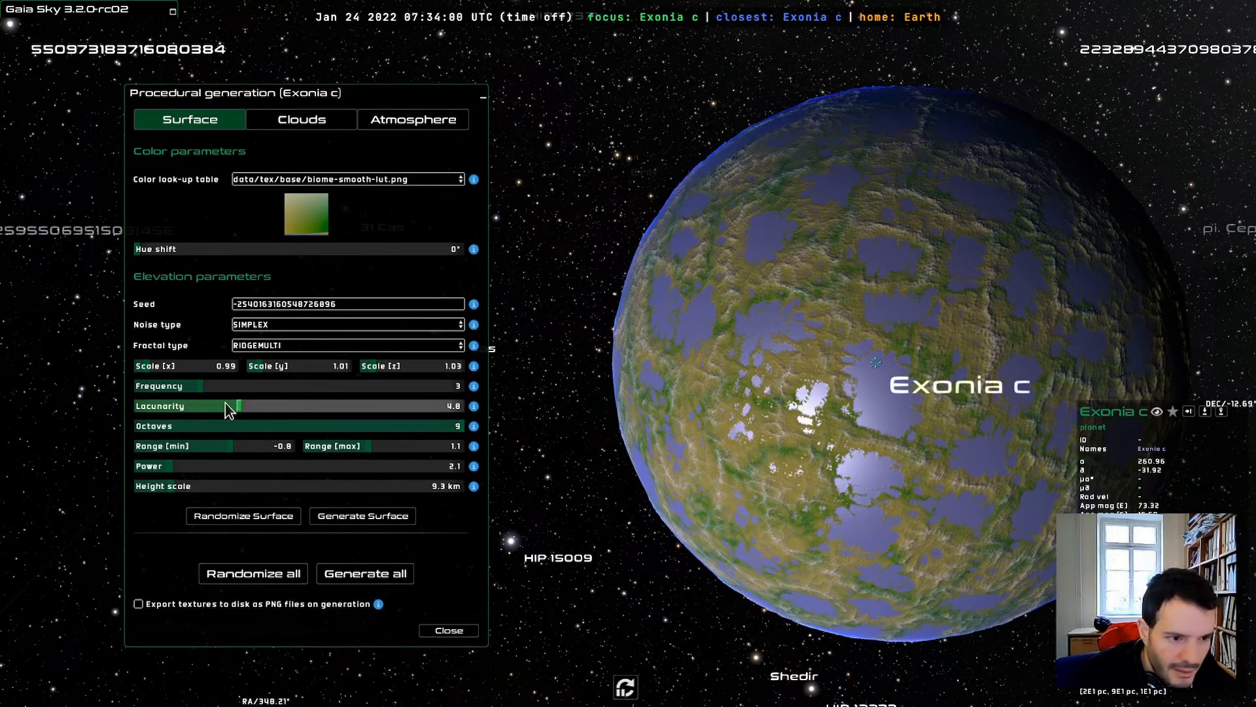
# - Set the frequency to 2.2, lacunarity to 3.1 and range minimum to -1.1, regenerate the surface and inspect it from another angle
pyautogui.moveTo(216, 409); pyautogui.dragTo(213, 407)
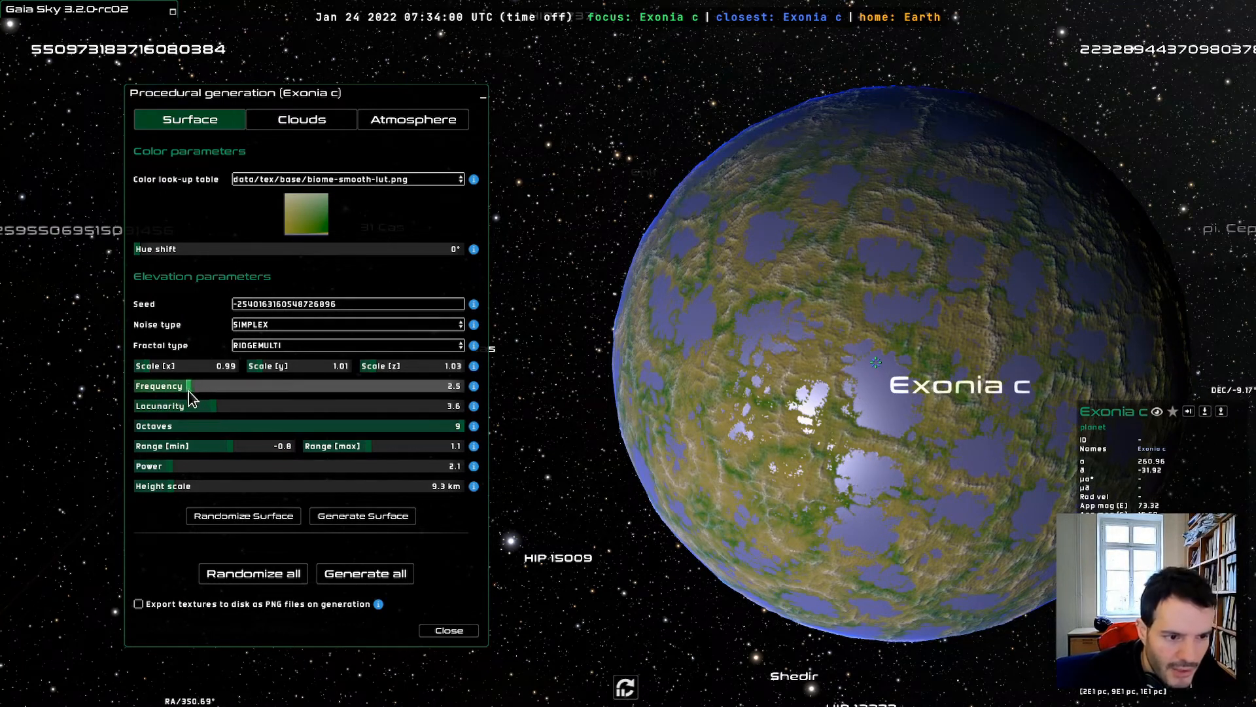
pyautogui.click(395, 517)
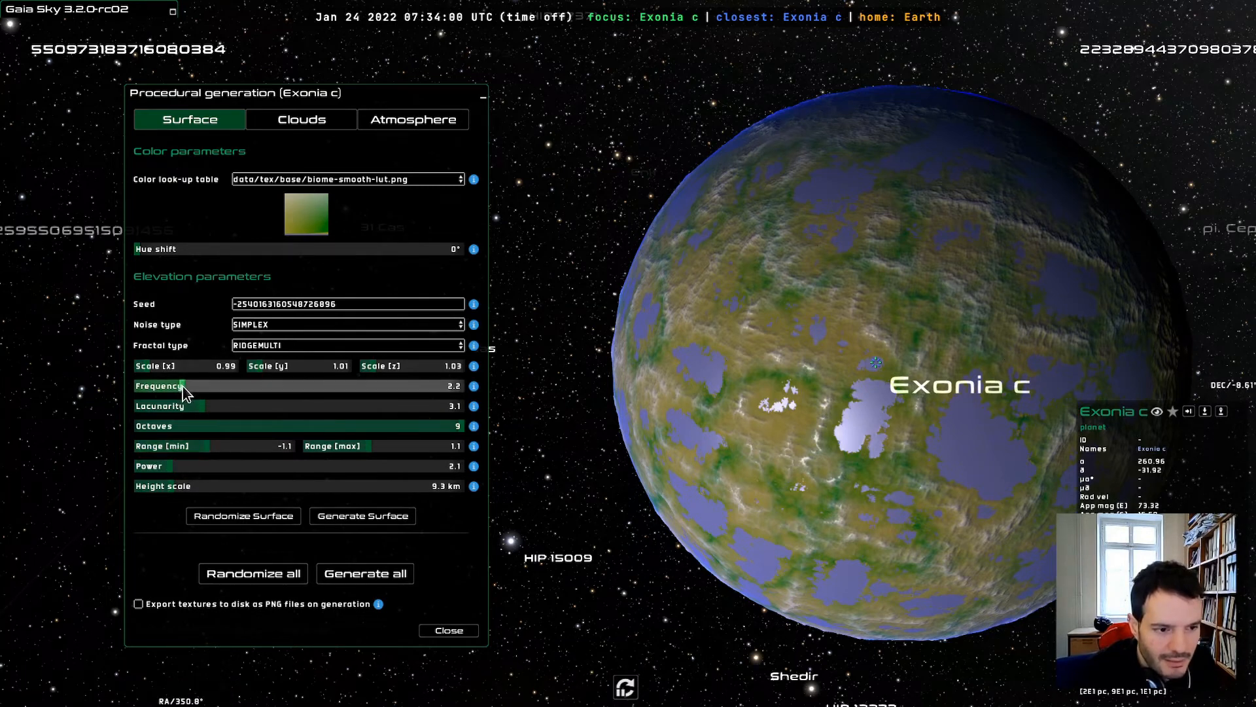
pyautogui.click(376, 516)
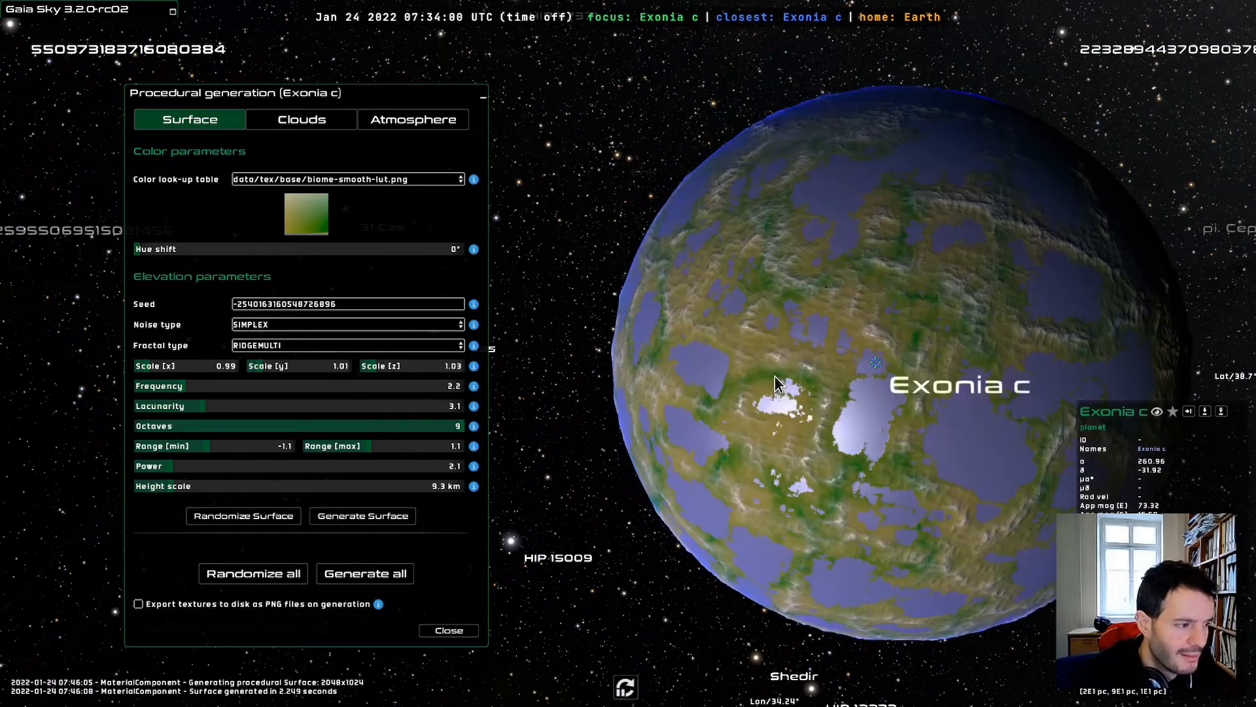
pyautogui.moveTo(841, 341); pyautogui.dragTo(740, 314)
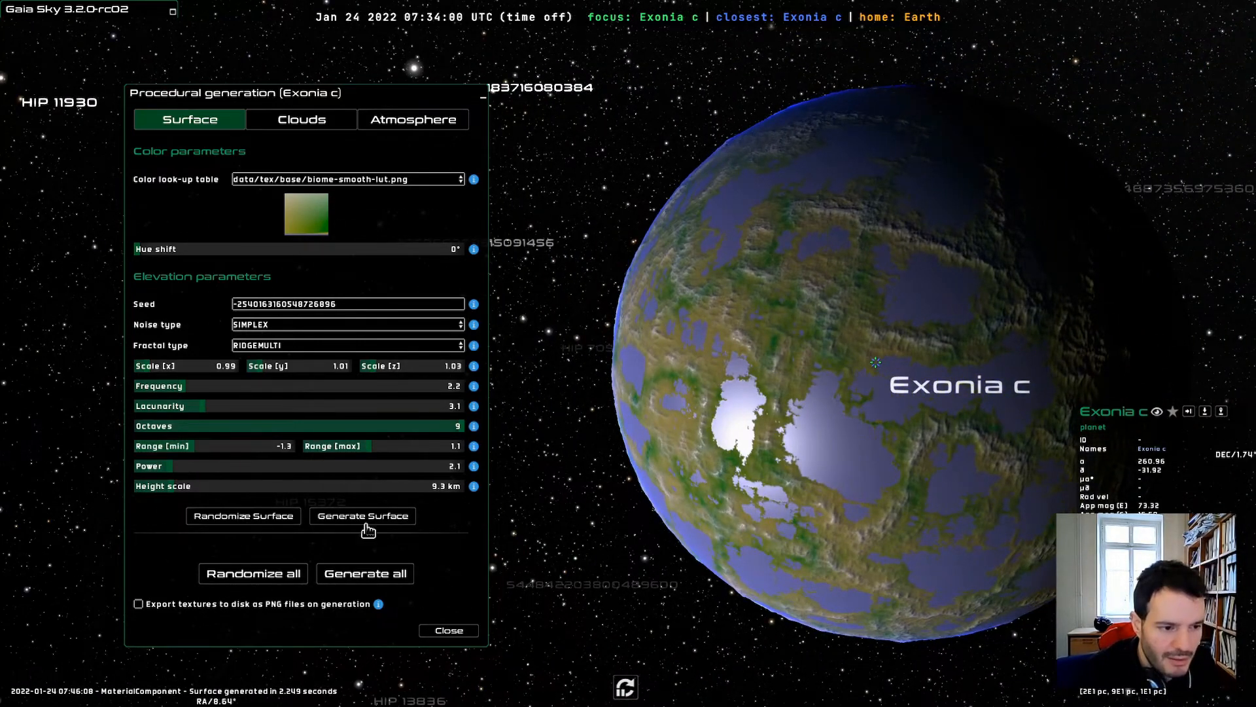
# - Regenerate the surface with range minimum -1.3, again with frequency 1.6 and lacunarity 2.6, and close the procedural generation window
pyautogui.click(386, 517)
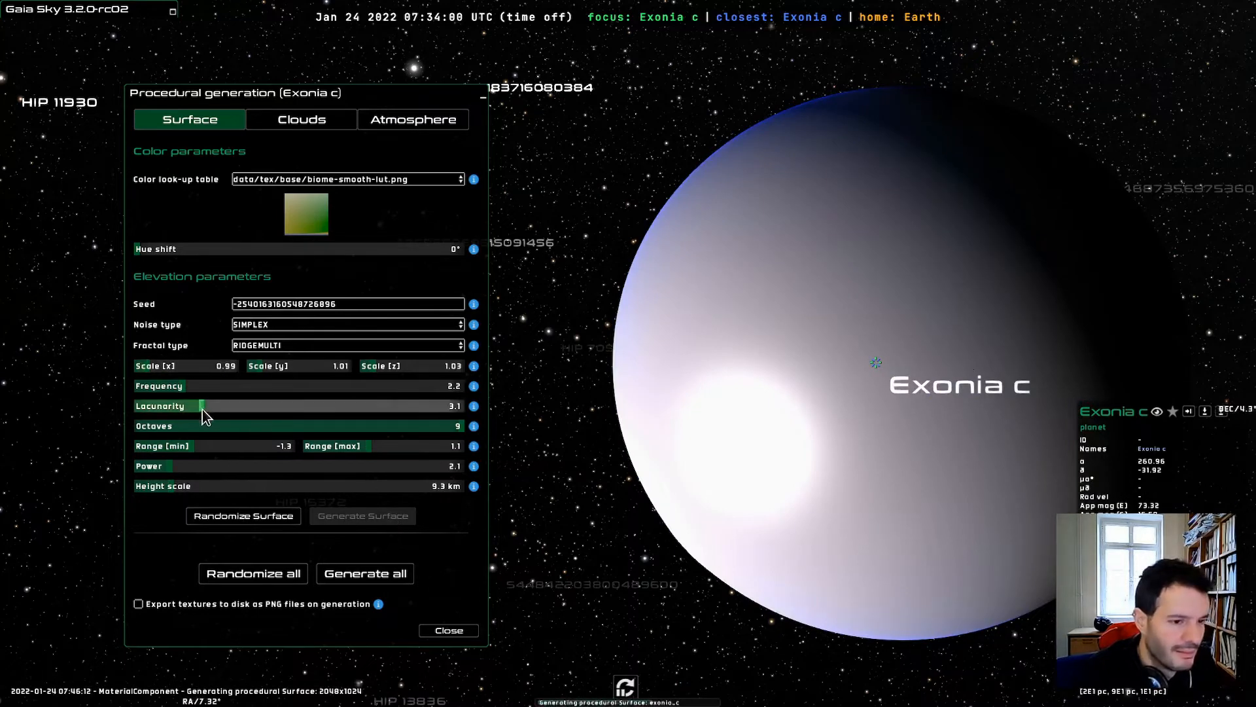
pyautogui.click(171, 391)
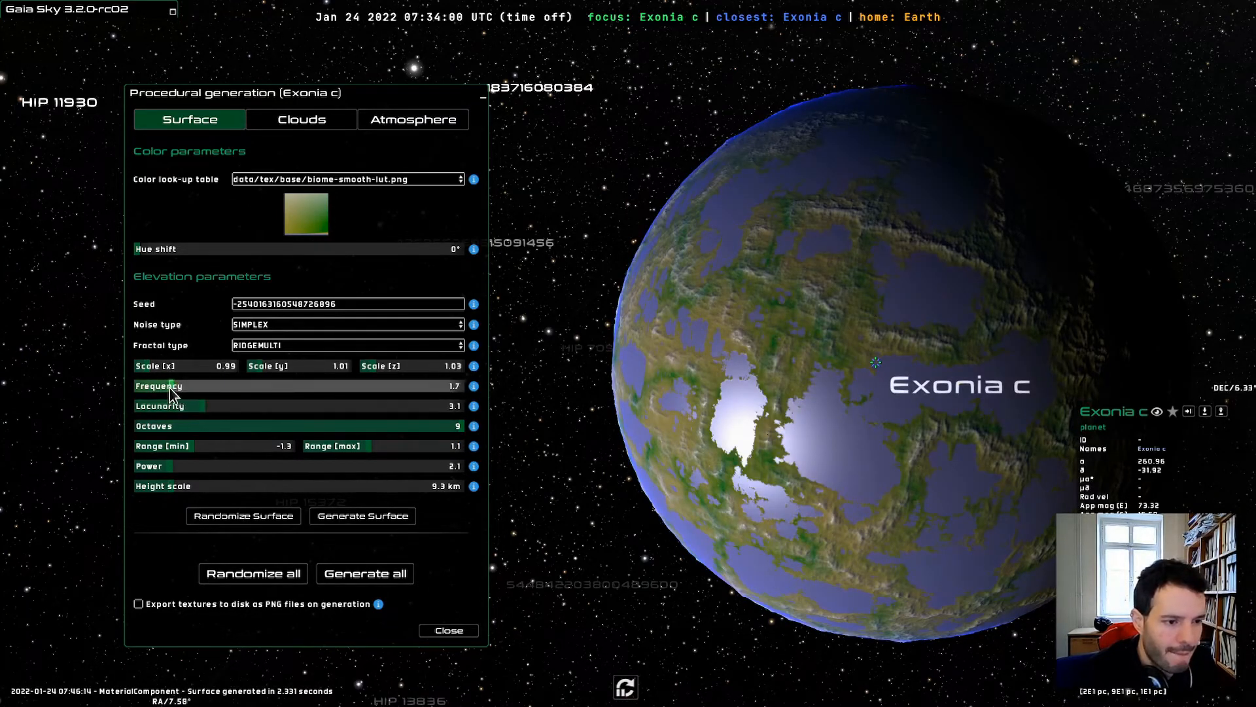
pyautogui.click(353, 516)
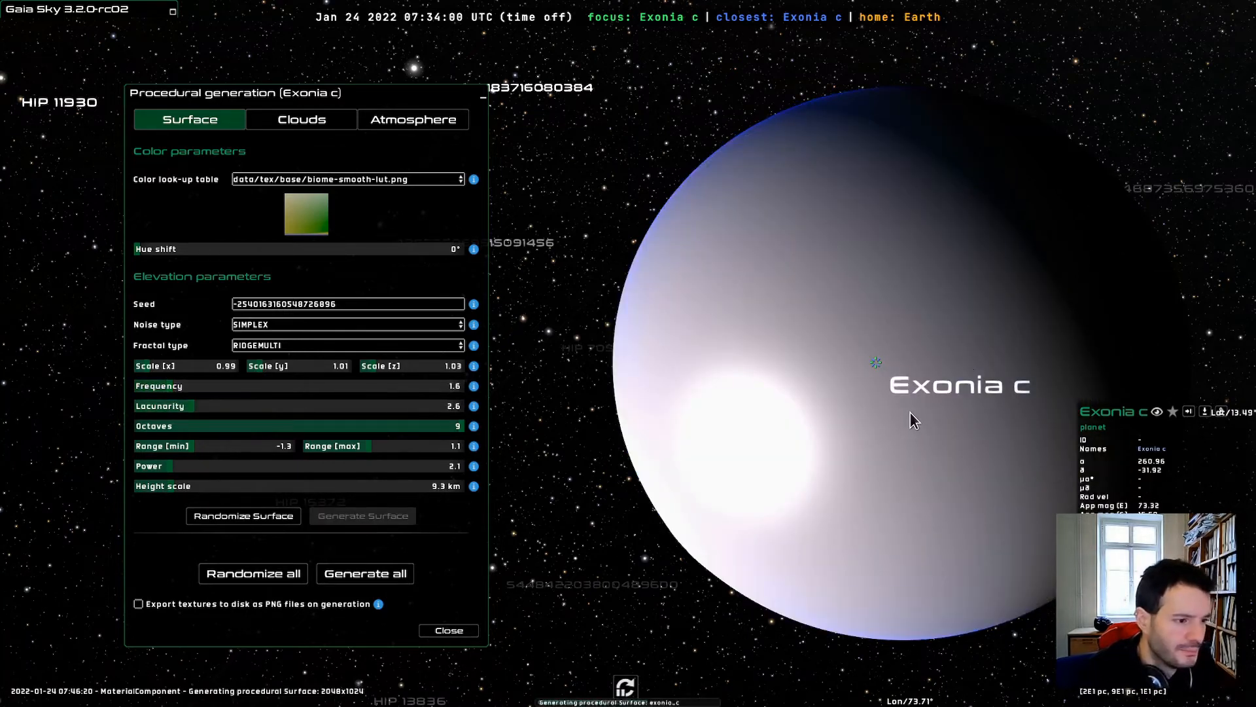
pyautogui.moveTo(910, 412); pyautogui.dragTo(850, 364)
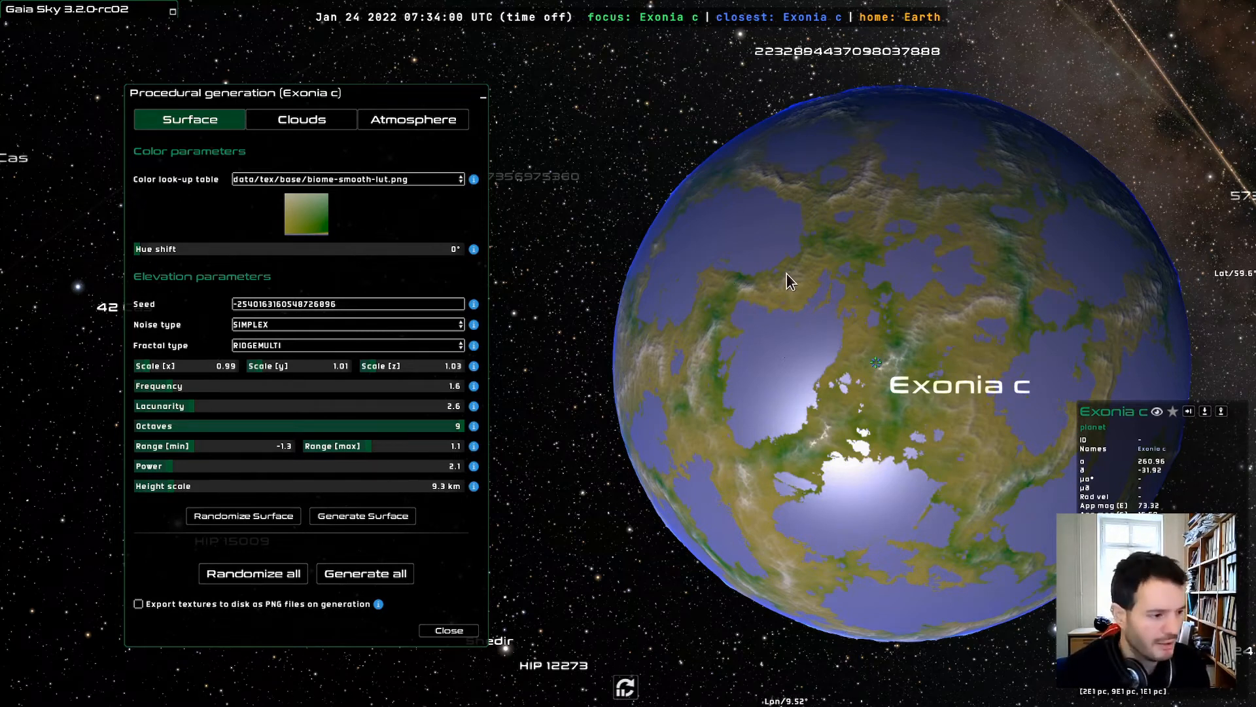
pyautogui.click(449, 631)
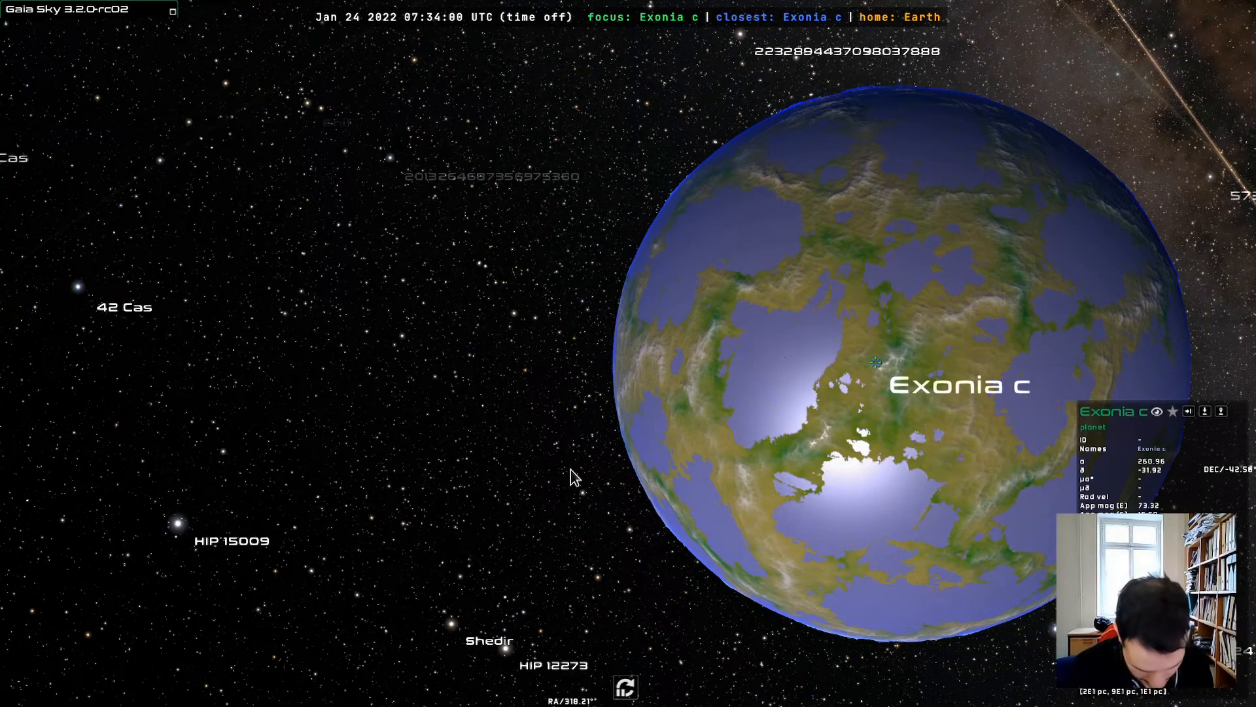
# - Start adding a new shape around Exonia c and set its object size to 0.1 AU
pyautogui.scroll(-5, 716, 389)
pyautogui.moveTo(844, 379); pyautogui.dragTo(819, 383)
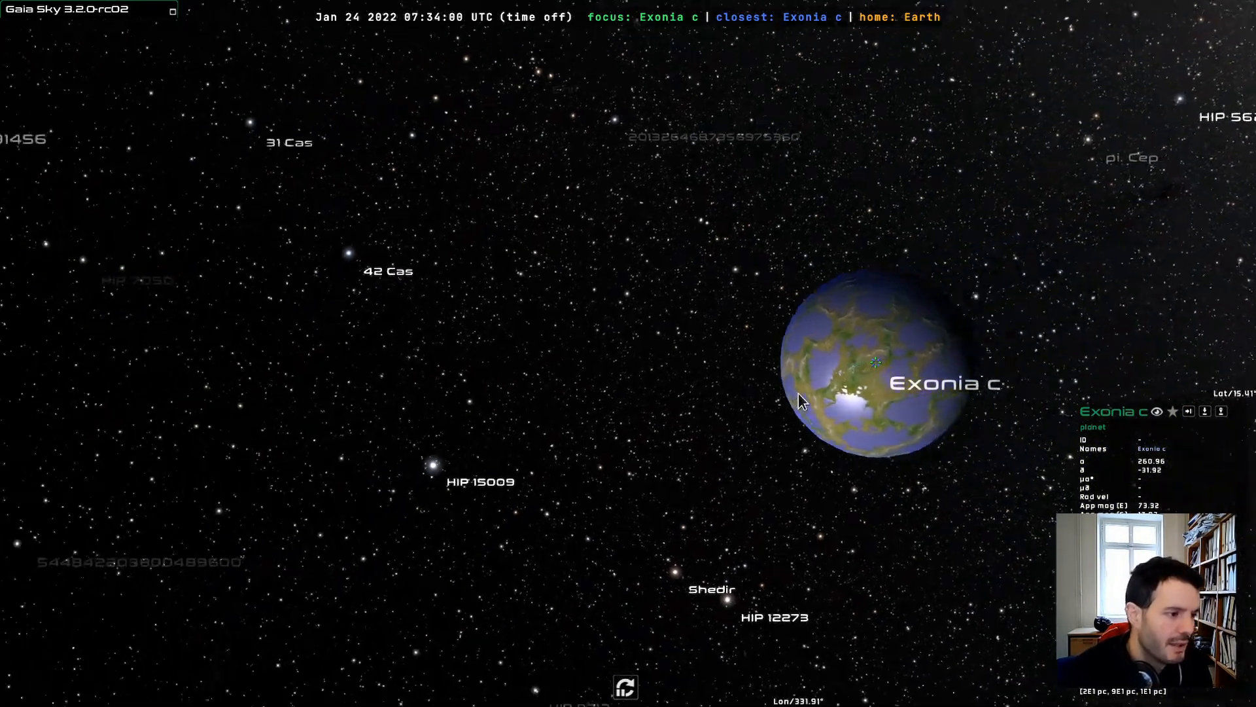
pyautogui.moveTo(648, 407); pyautogui.dragTo(723, 353, button='right')
pyautogui.rightClick(712, 346)
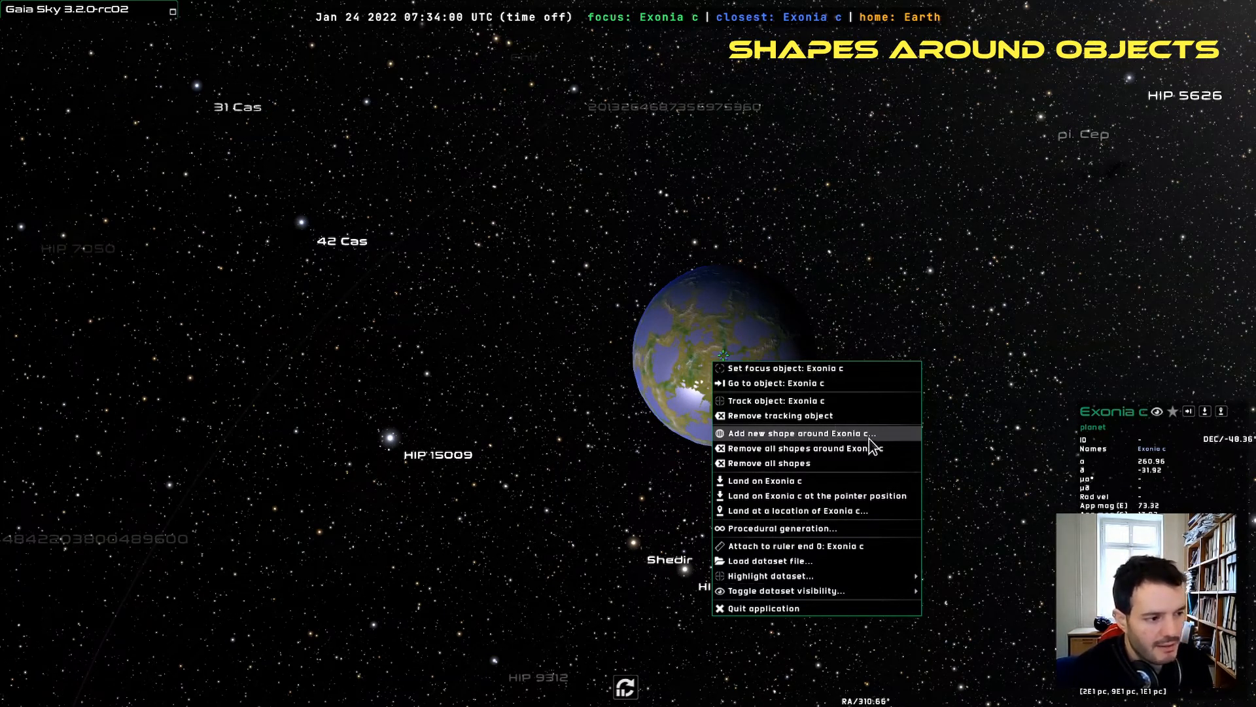
pyautogui.click(842, 435)
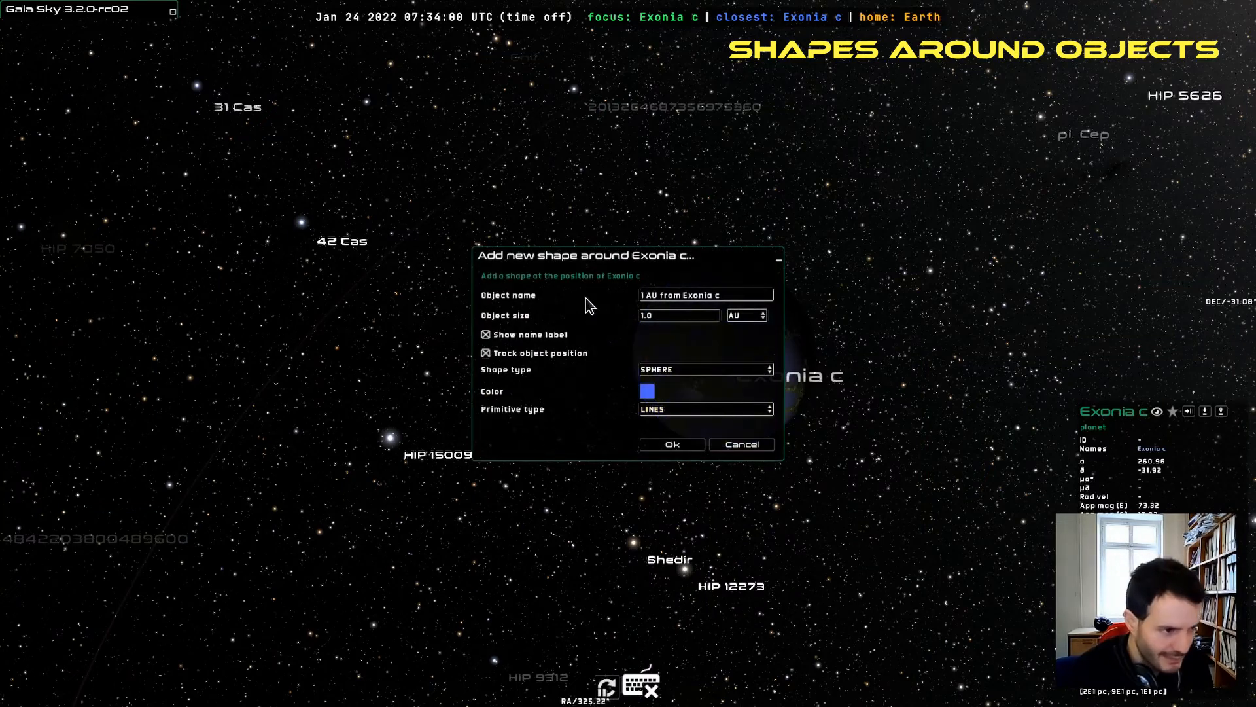
pyautogui.moveTo(592, 261); pyautogui.dragTo(315, 406)
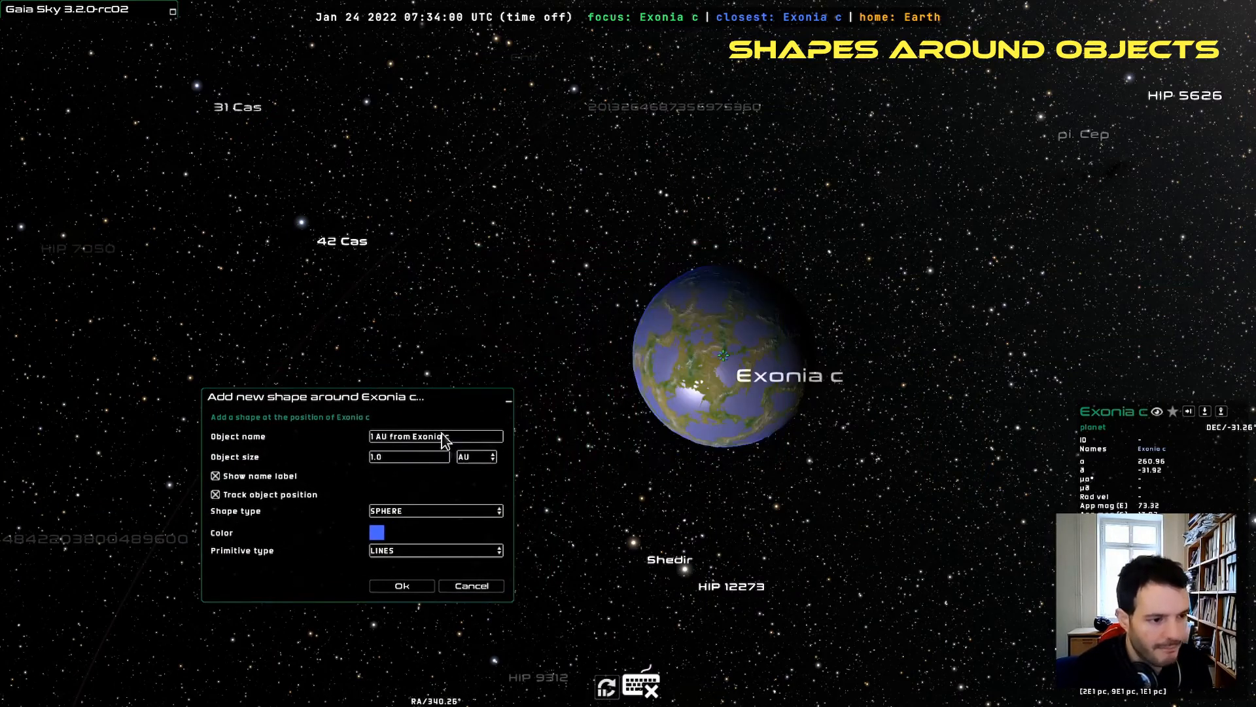
pyautogui.doubleClick(412, 463)
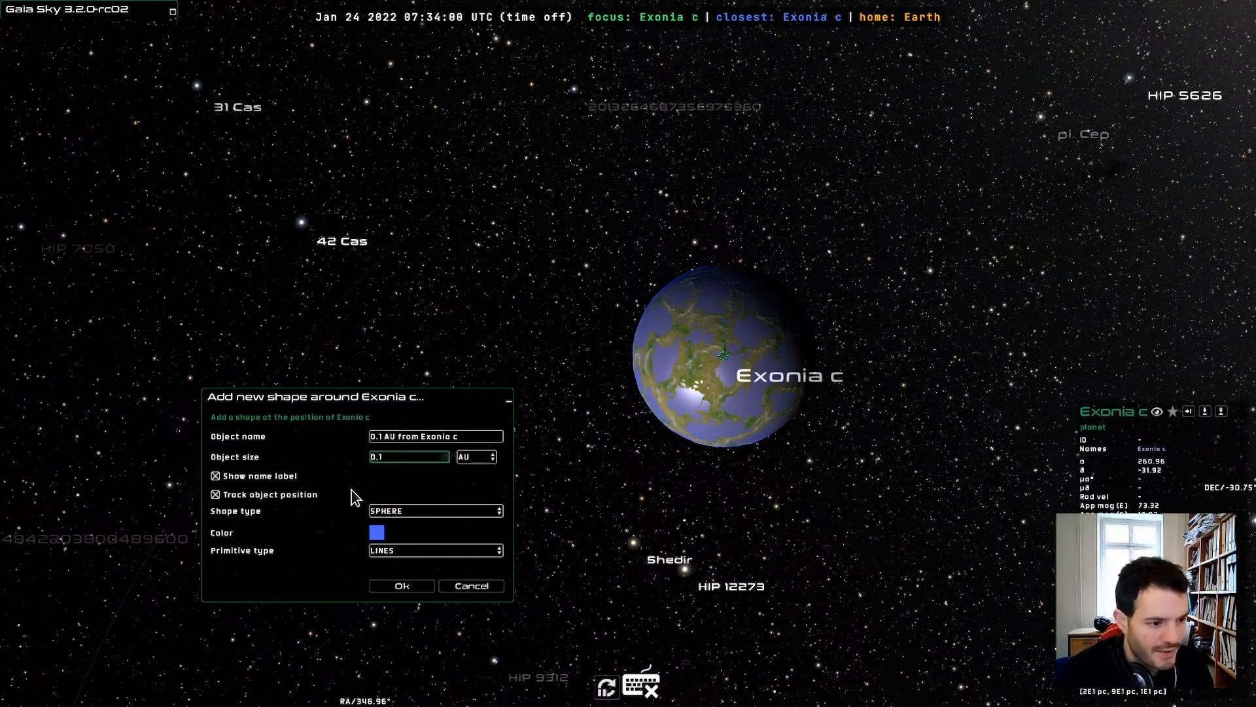
# - Set the shape type to ICOSPHERE and its color to yellow with an alpha of 0.73
pyautogui.click(391, 511)
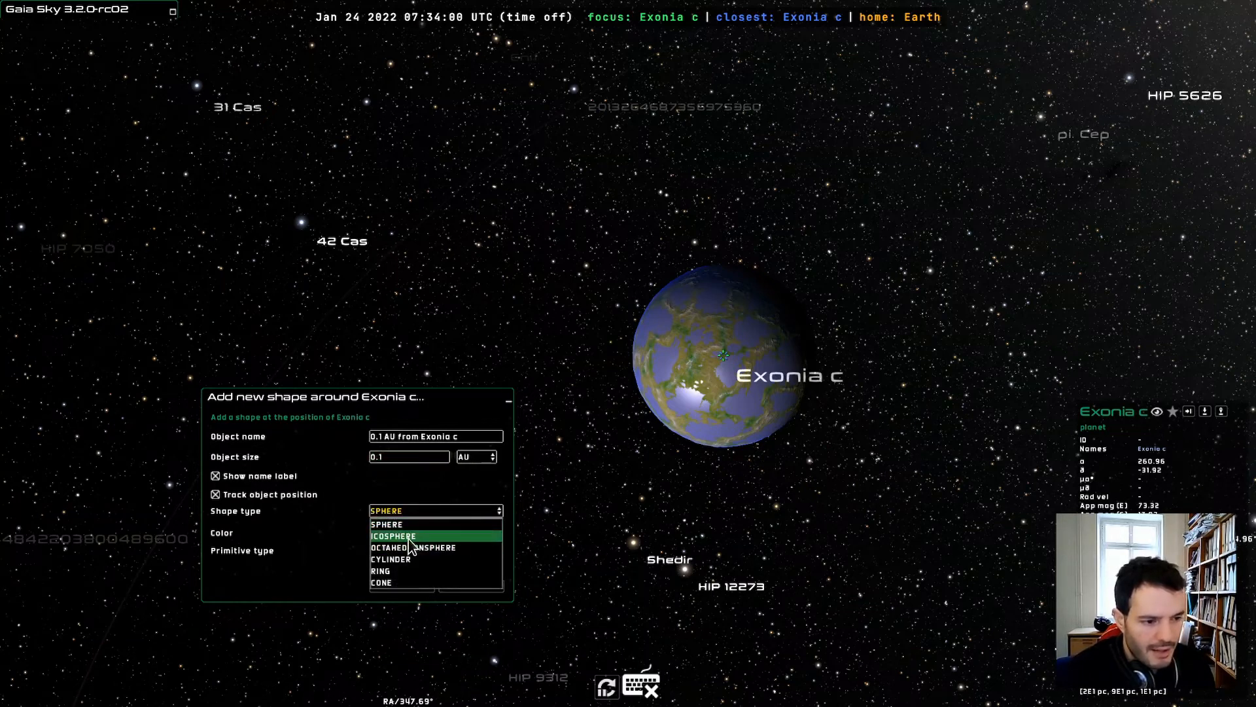
pyautogui.click(400, 537)
pyautogui.click(377, 533)
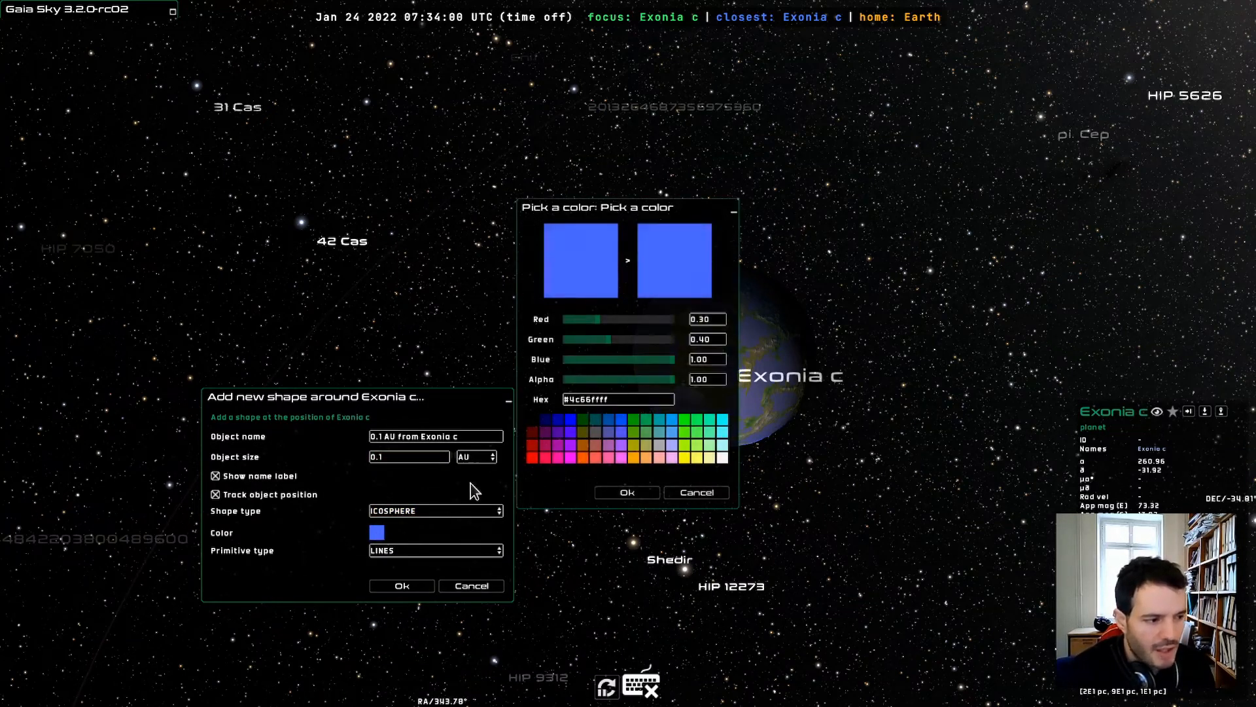
pyautogui.click(686, 458)
pyautogui.moveTo(646, 384); pyautogui.dragTo(645, 386)
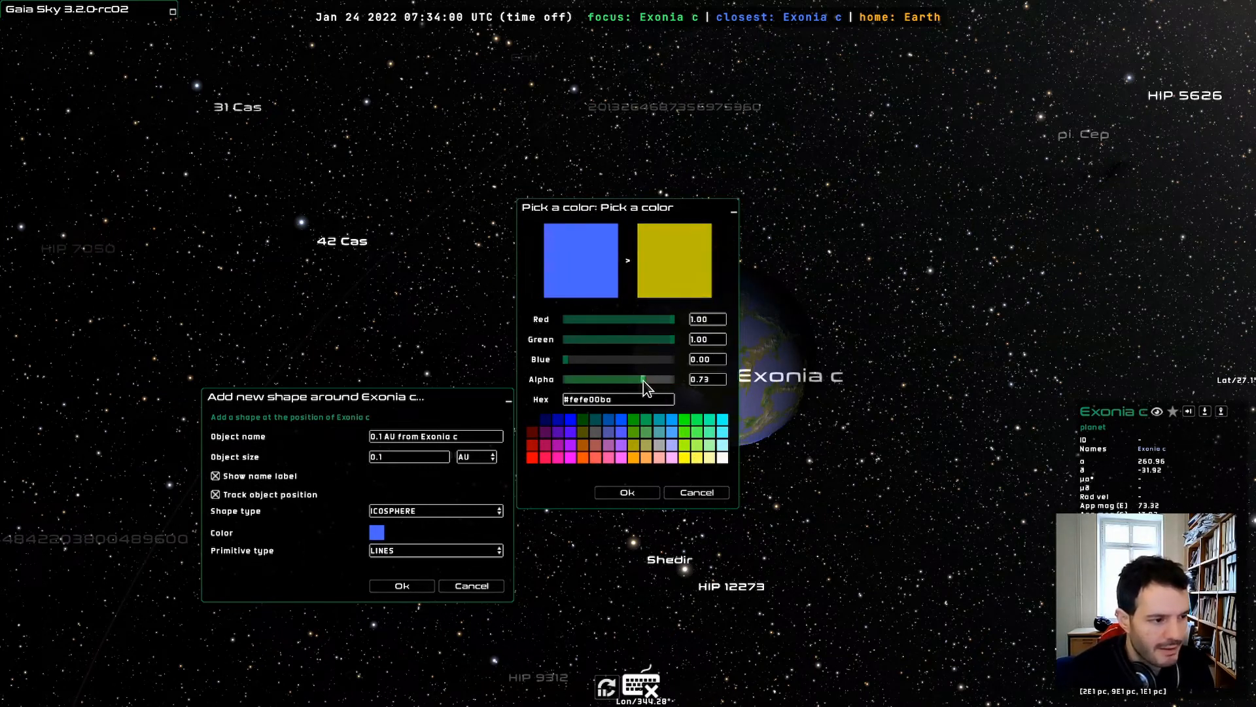
pyautogui.click(629, 494)
# - Choose LINES as the primitive type and add the shape around Exonia c
pyautogui.click(417, 552)
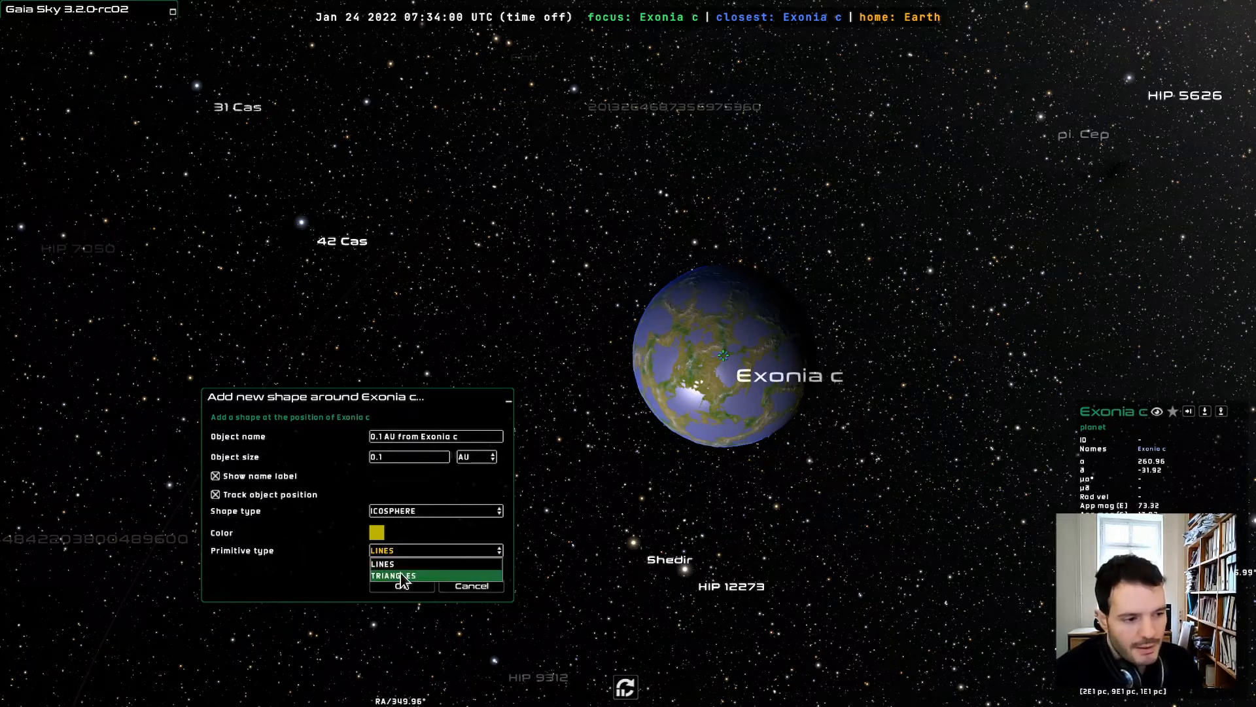
pyautogui.click(399, 564)
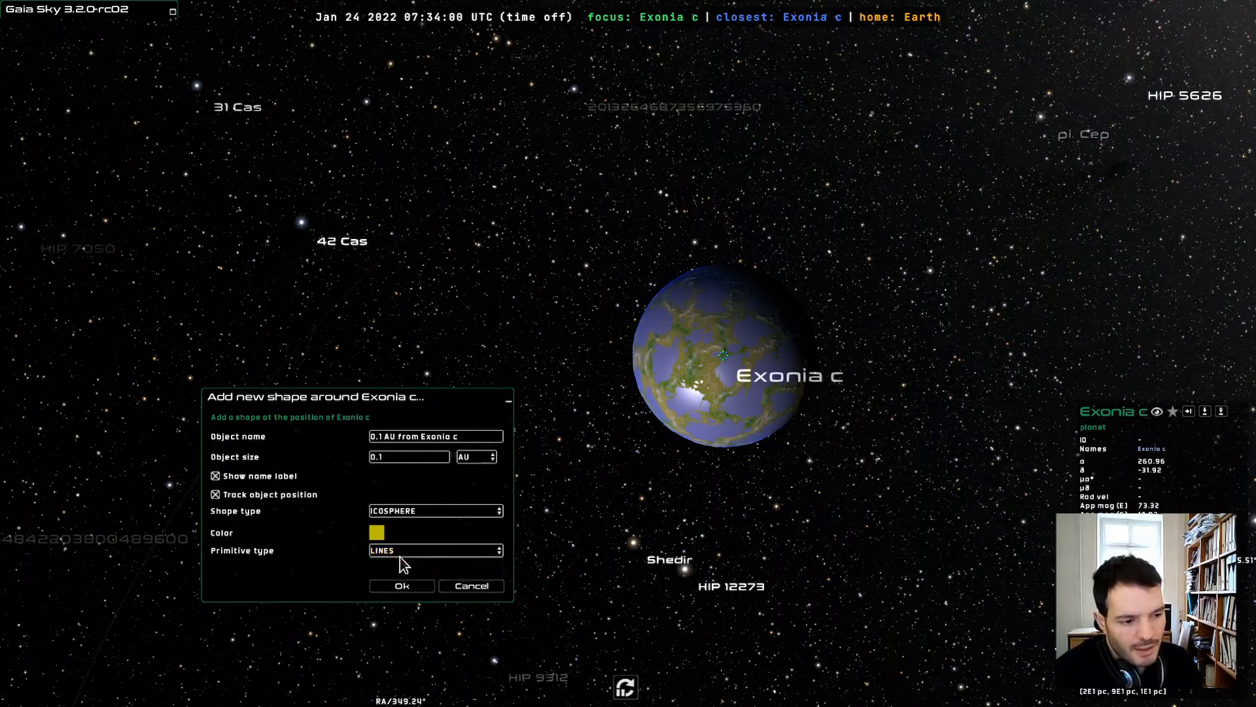
pyautogui.click(399, 553)
pyautogui.click(392, 564)
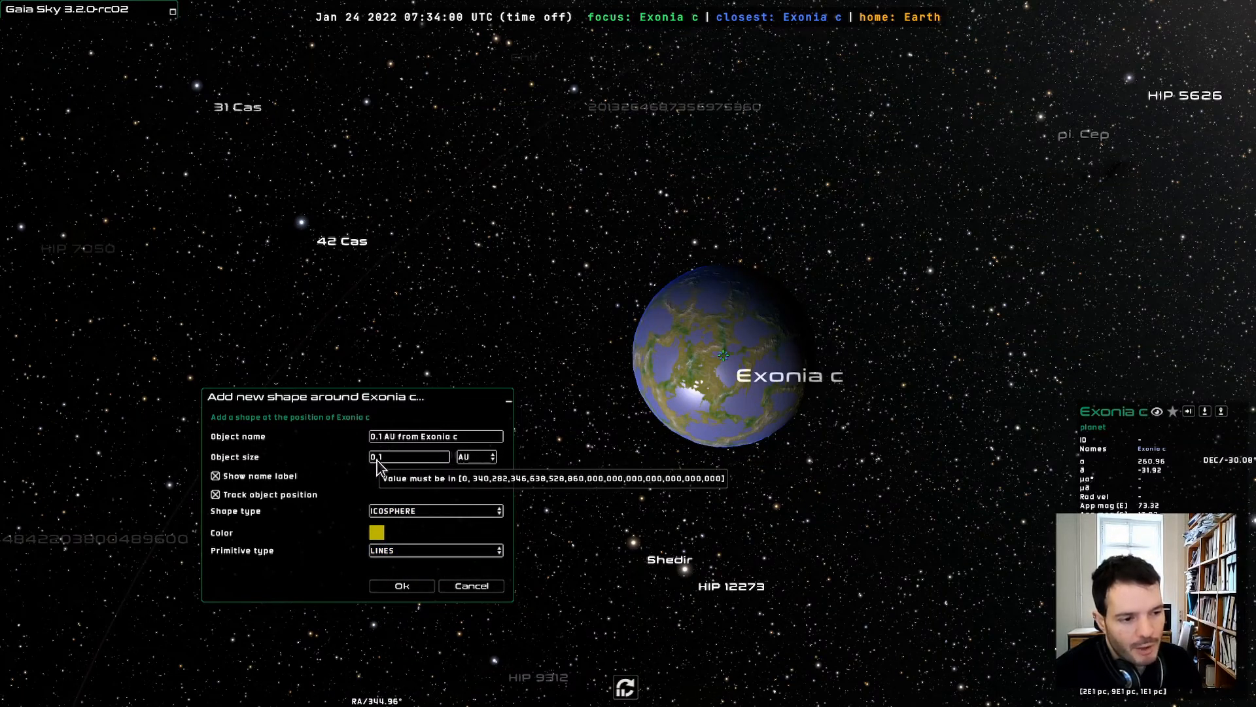
pyautogui.click(402, 586)
# - Zoom out and orbit around Exonia c to inspect the whole wireframe icosphere from outside
pyautogui.scroll(-5, 603, 407)
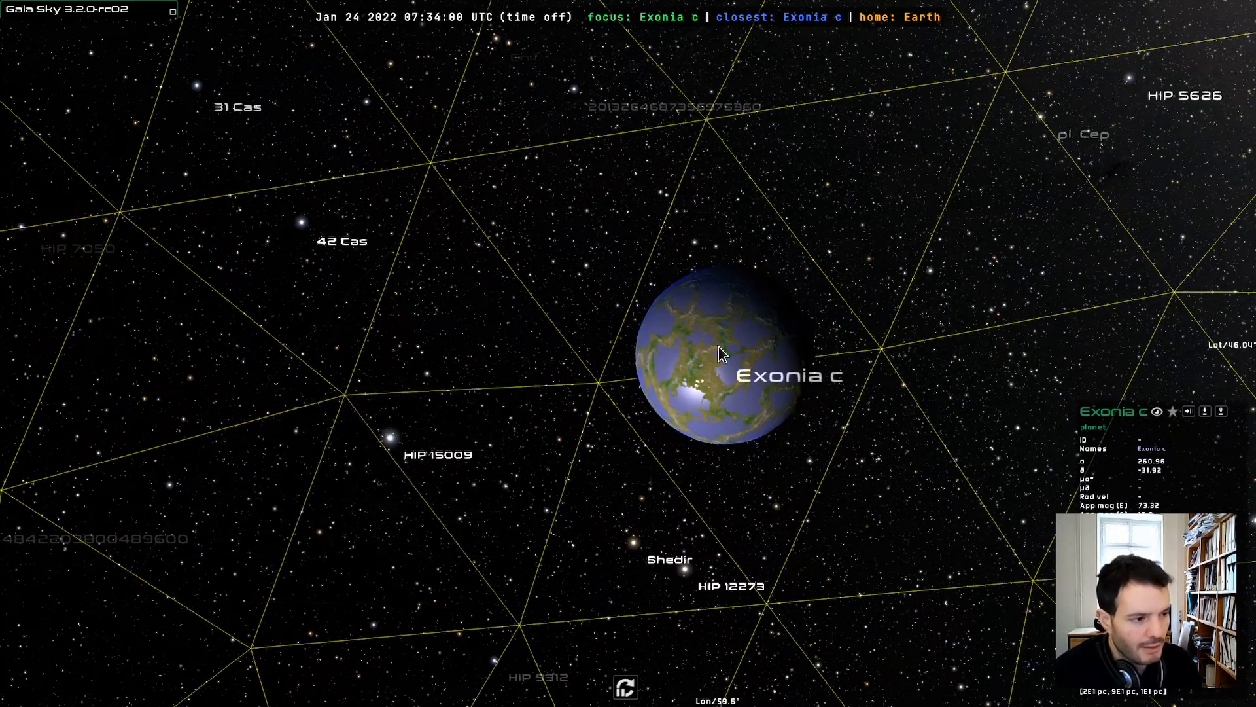
pyautogui.scroll(-5, 604, 405)
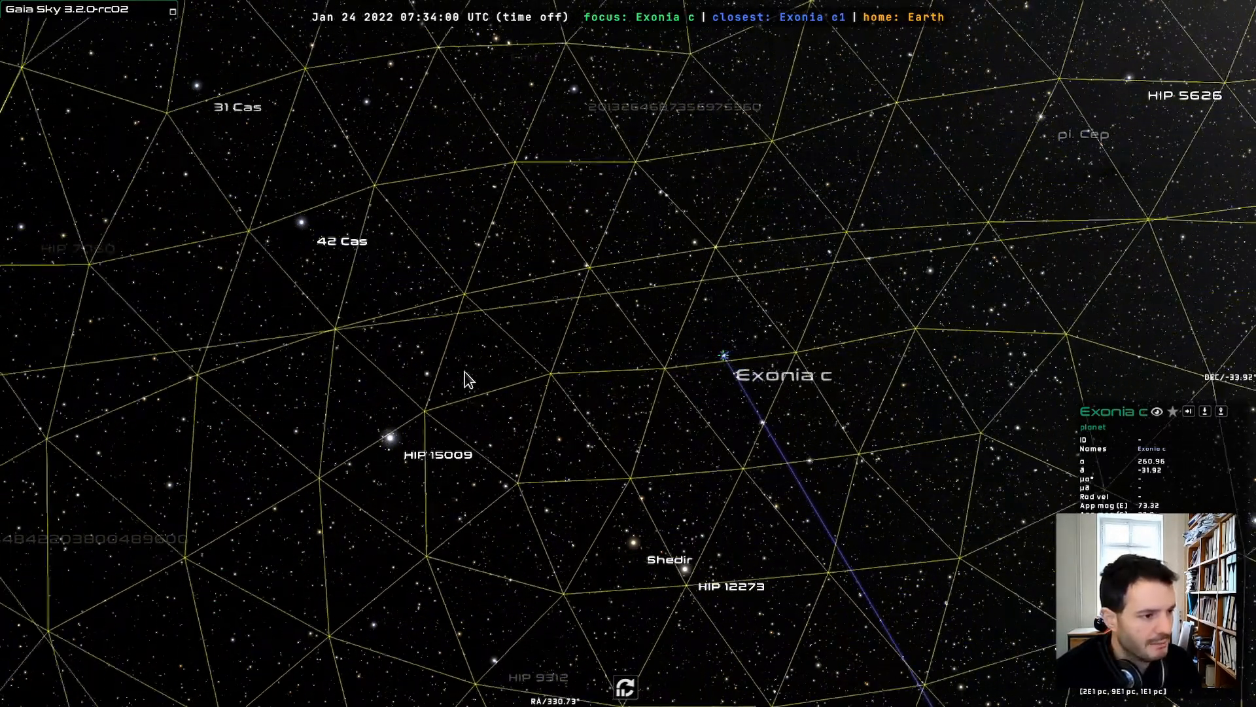
pyautogui.moveTo(469, 379); pyautogui.dragTo(766, 359)
pyautogui.scroll(5, 764, 358)
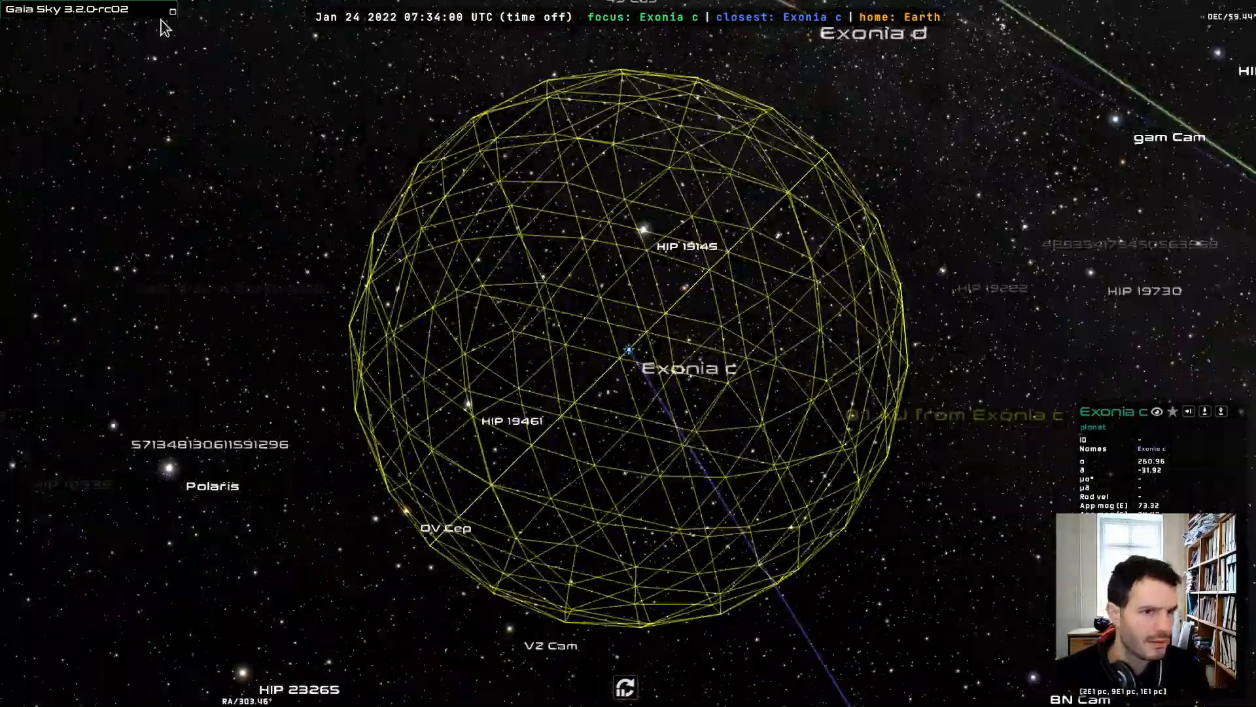
# - Turn on the recursive grid, set its origin to Focus object in the interface settings and save the preferences
pyautogui.click(76, 11)
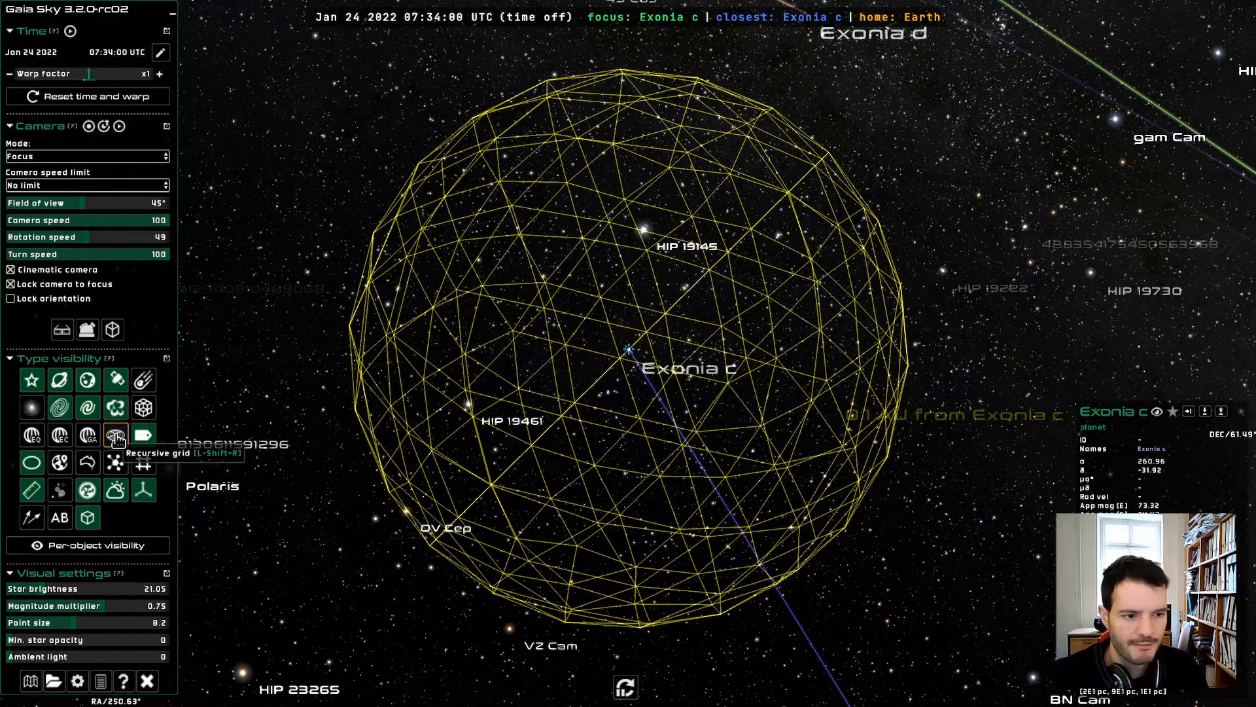
pyautogui.click(117, 438)
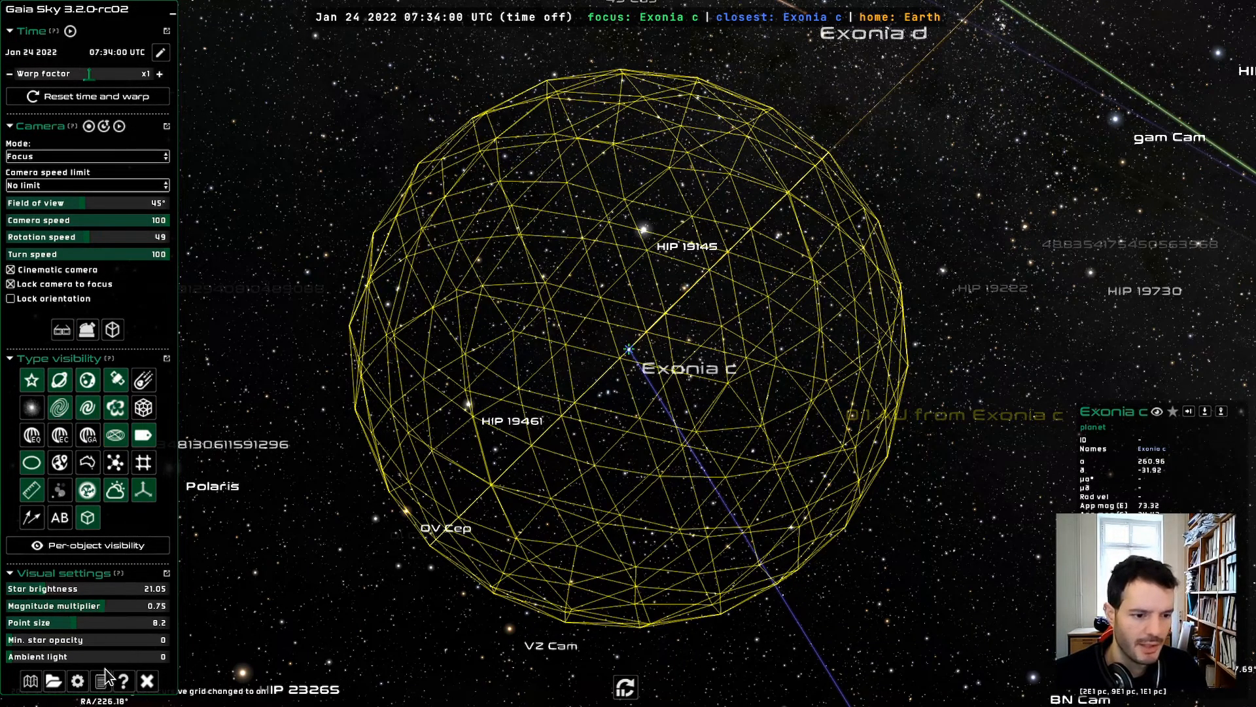
pyautogui.click(77, 681)
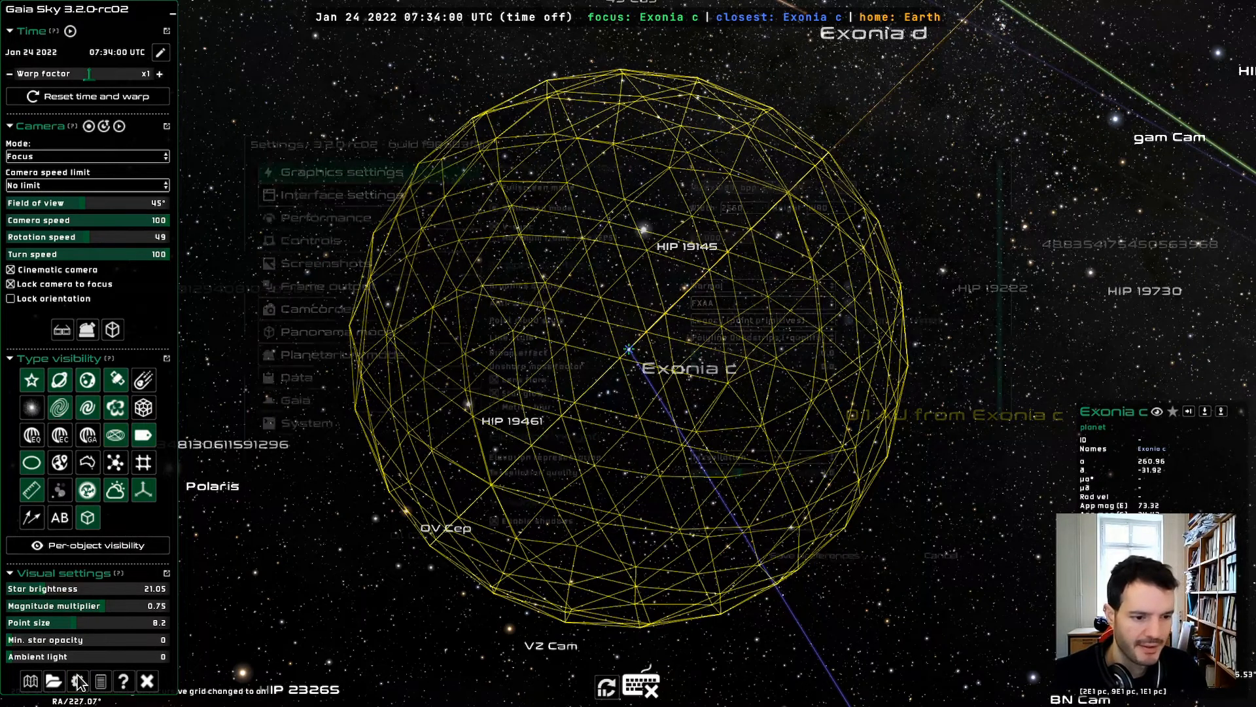
pyautogui.click(402, 196)
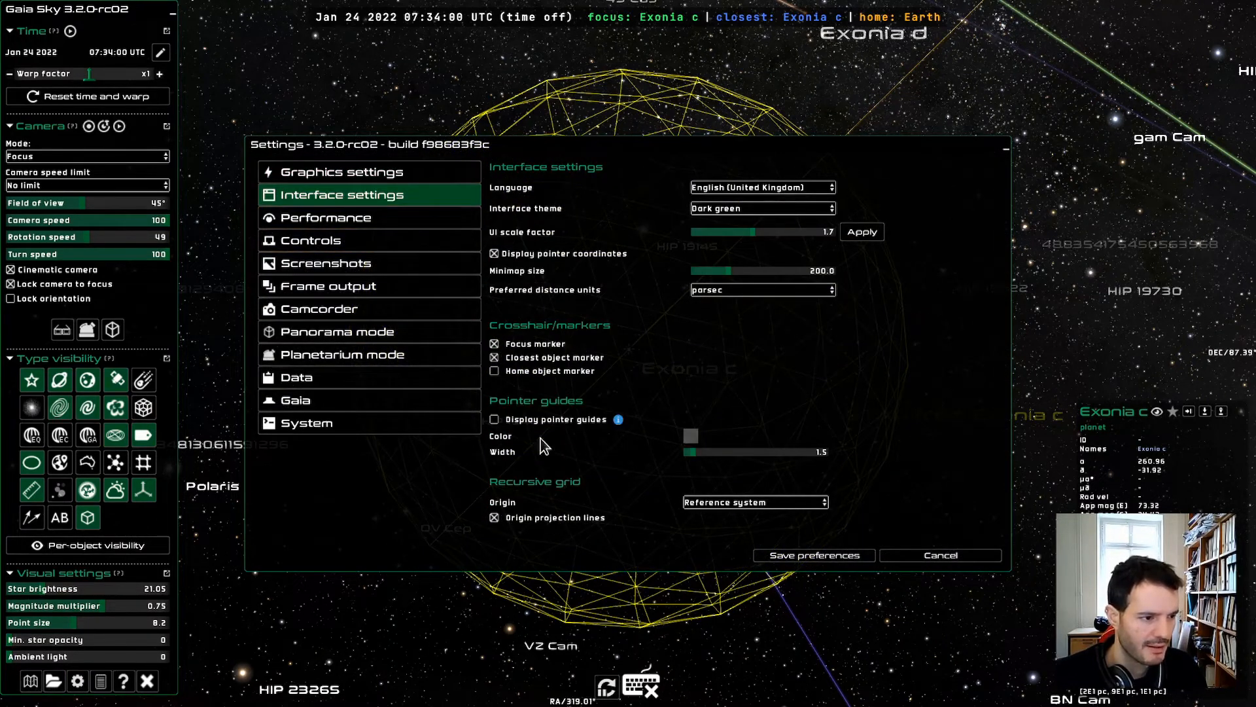
pyautogui.click(770, 503)
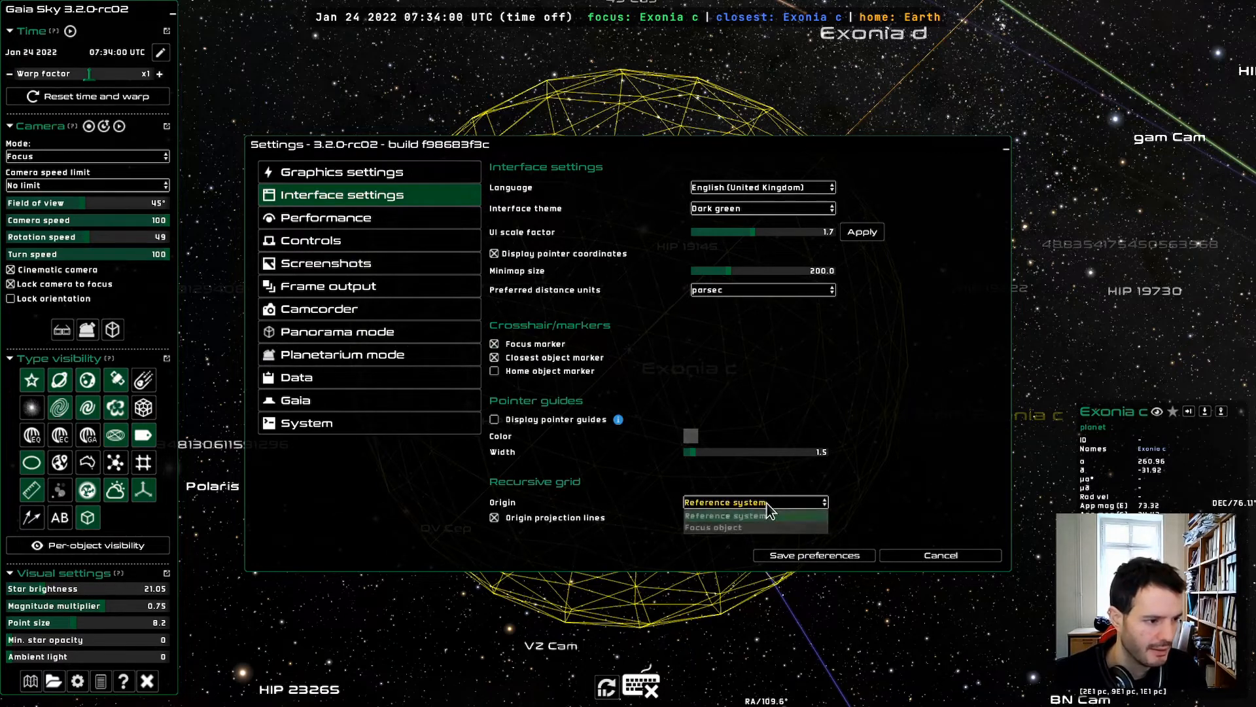
pyautogui.click(744, 529)
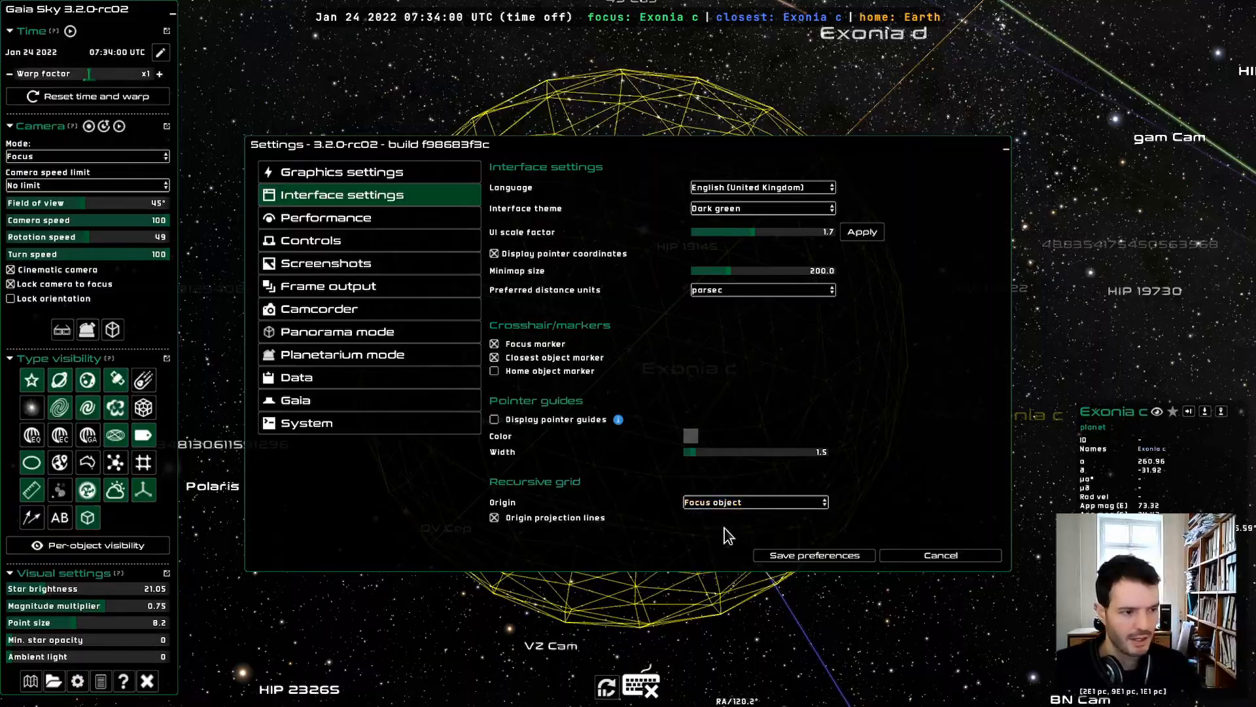
pyautogui.click(825, 555)
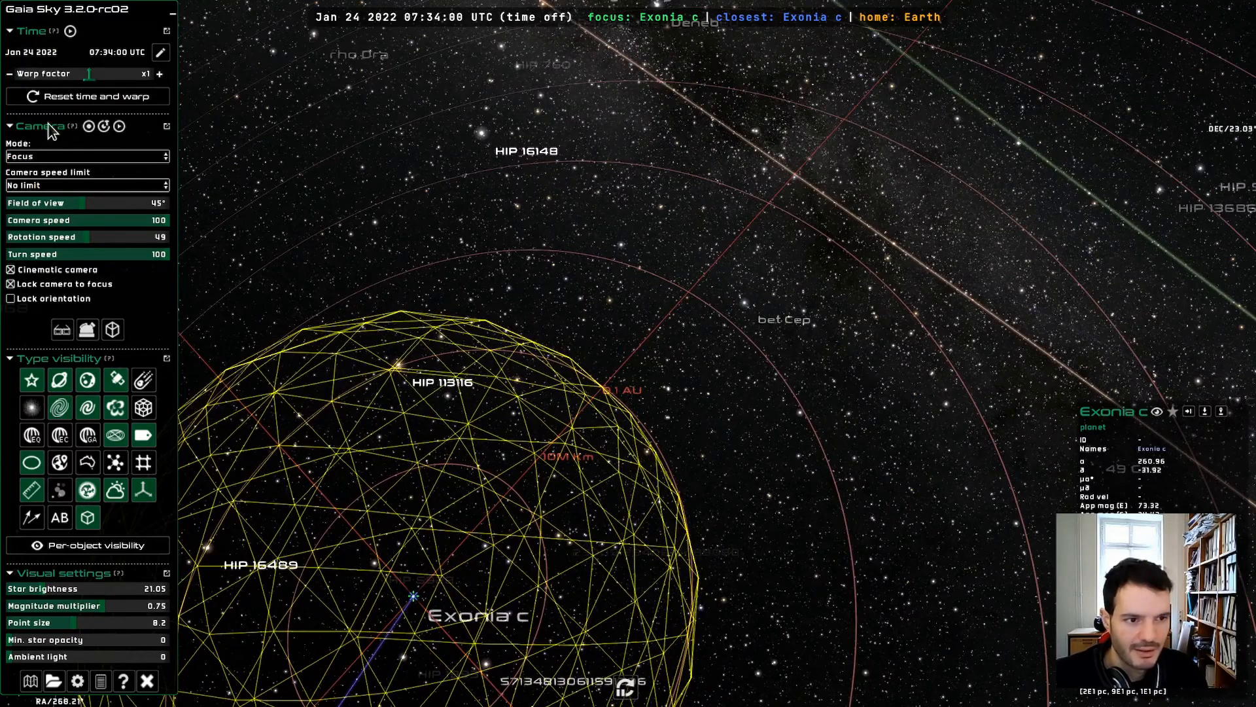
# - Narrow the camera's field of view to 14°, widen it again to 42.9° and hide the recursive grid
pyautogui.moveTo(73, 205); pyautogui.dragTo(41, 216)
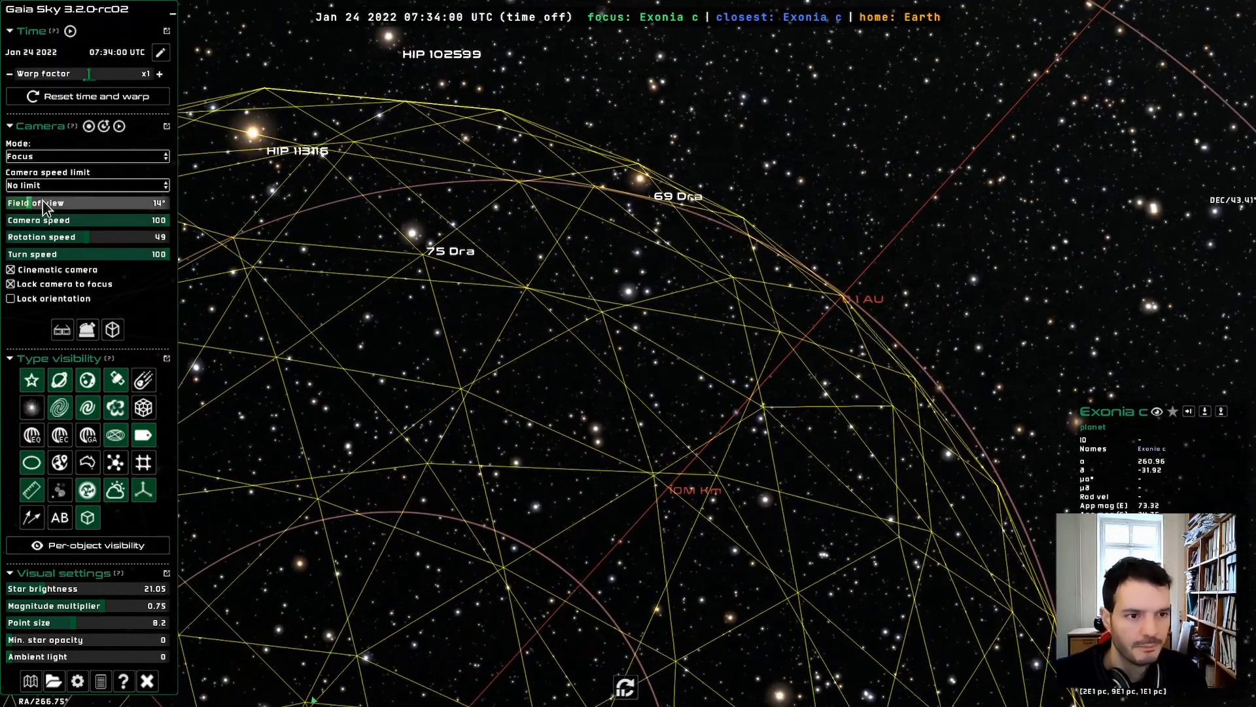
pyautogui.moveTo(42, 202); pyautogui.dragTo(101, 212)
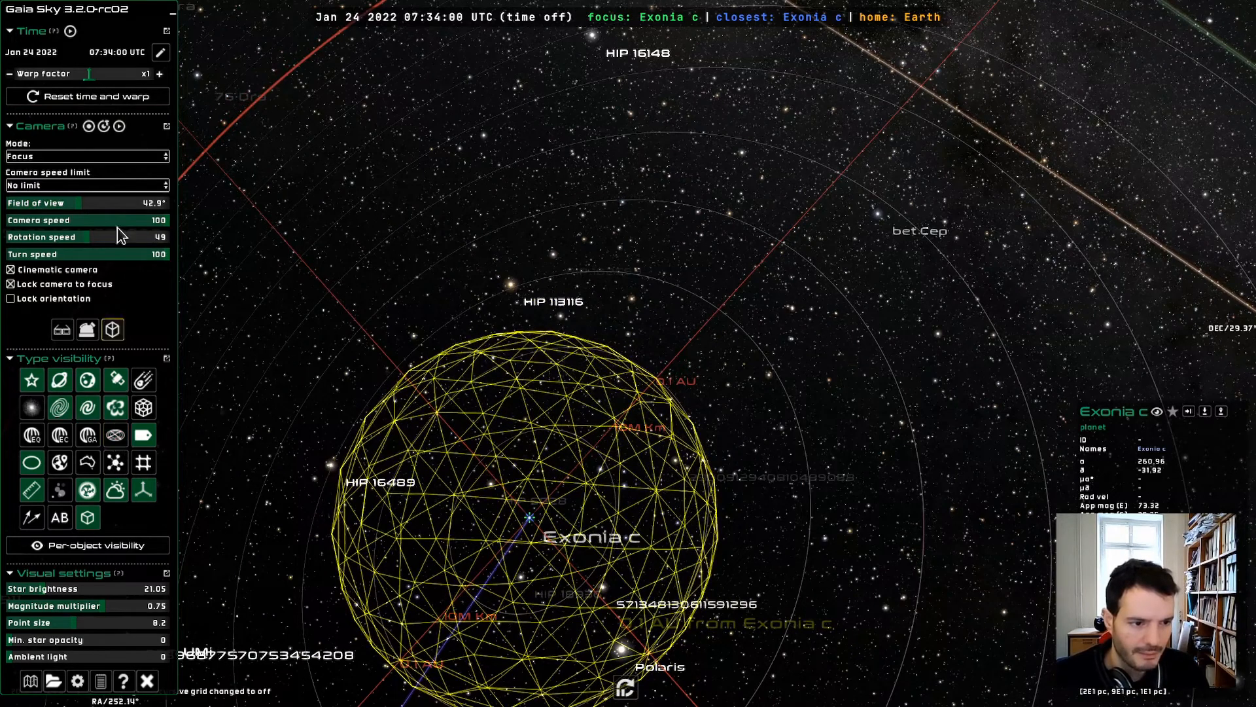
pyautogui.click(113, 12)
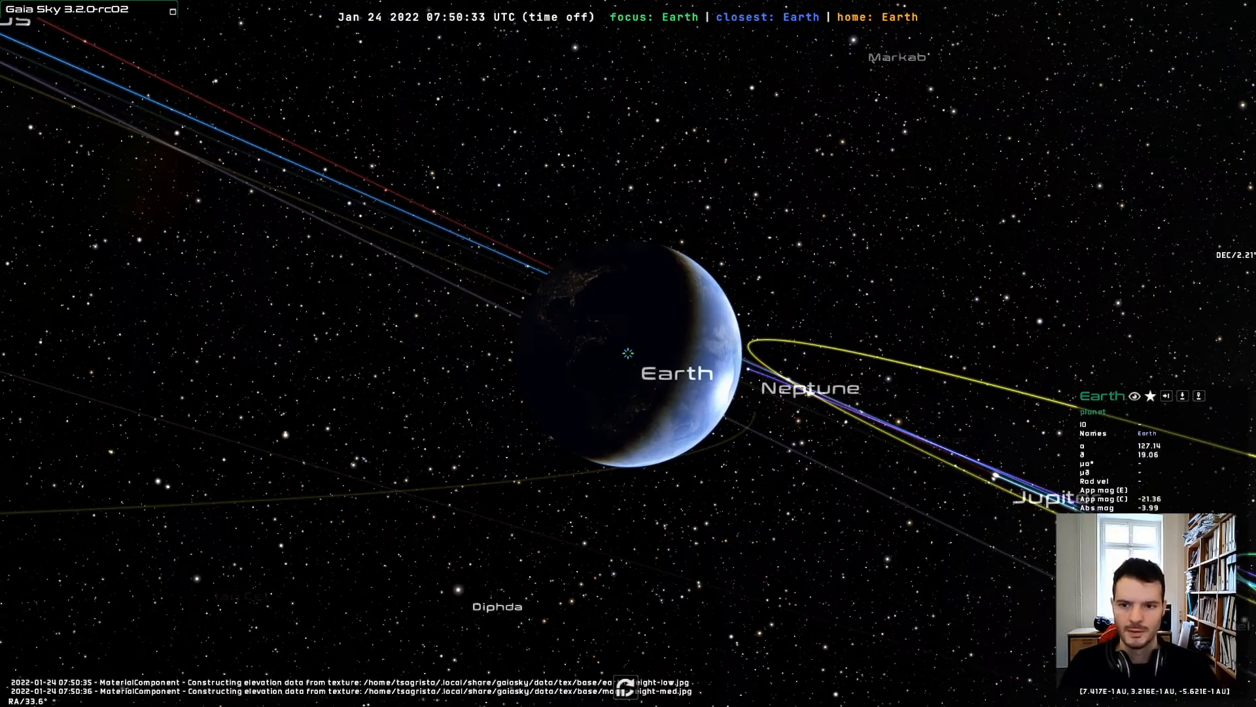
# - Rotate the view around Earth and open the dataset manager from the data settings
pyautogui.moveTo(798, 262); pyautogui.dragTo(584, 280)
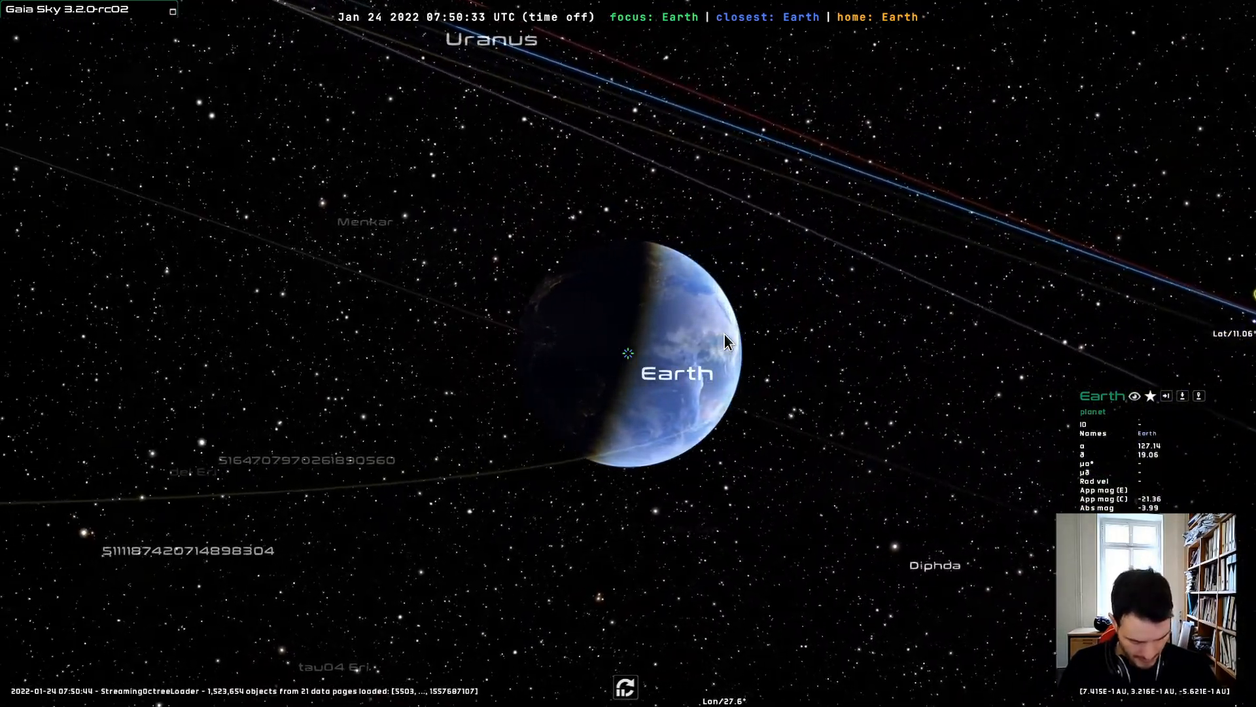
pyautogui.moveTo(724, 334); pyautogui.dragTo(491, 340)
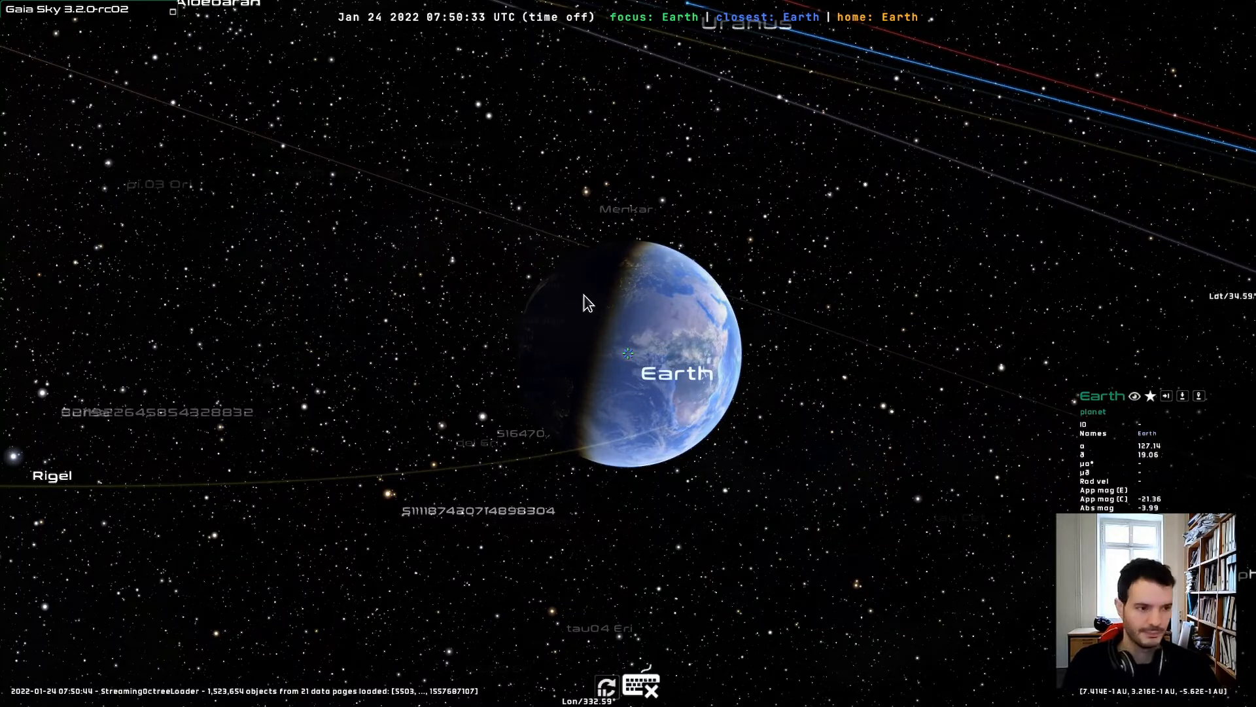
pyautogui.press('p')
pyautogui.click(331, 379)
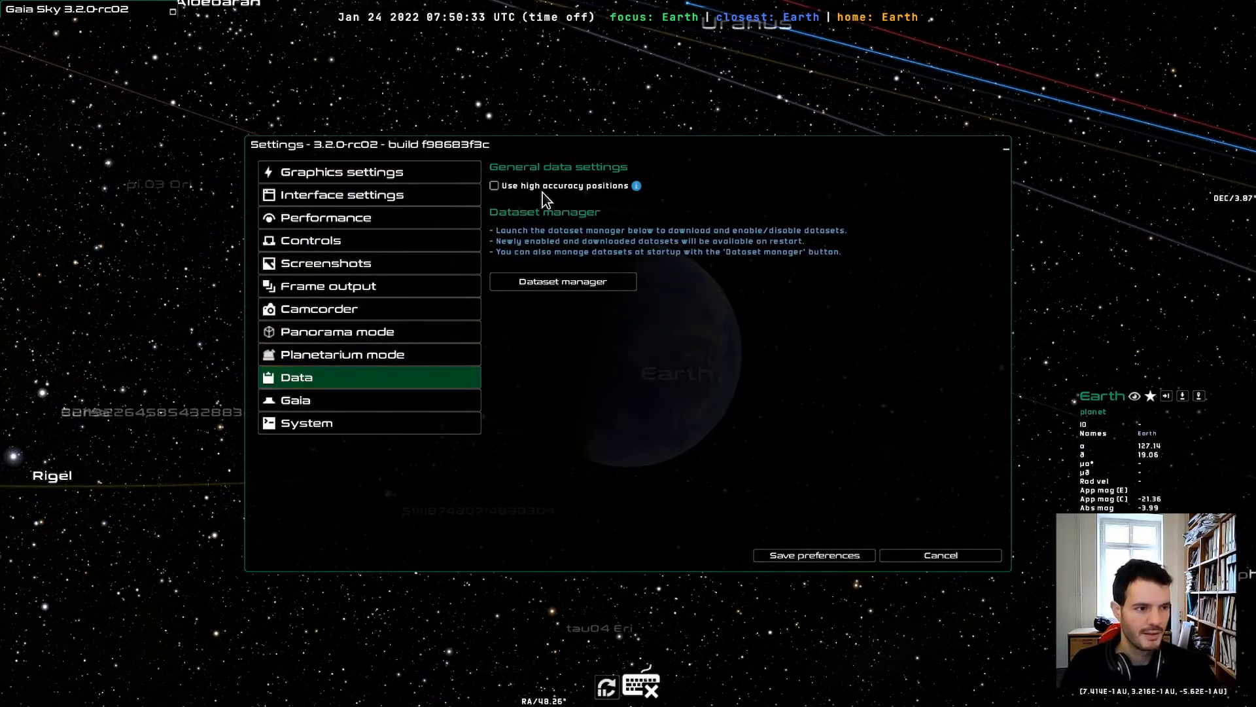
pyautogui.click(555, 283)
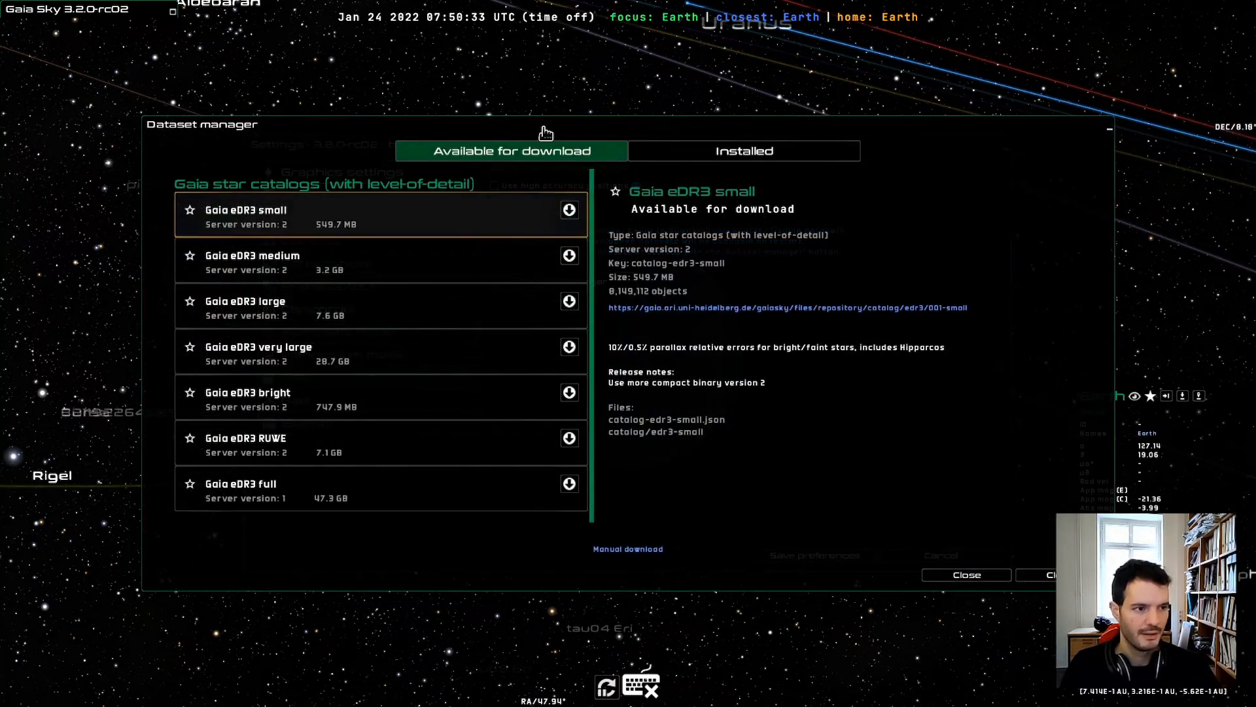
pyautogui.moveTo(543, 125); pyautogui.dragTo(533, 128)
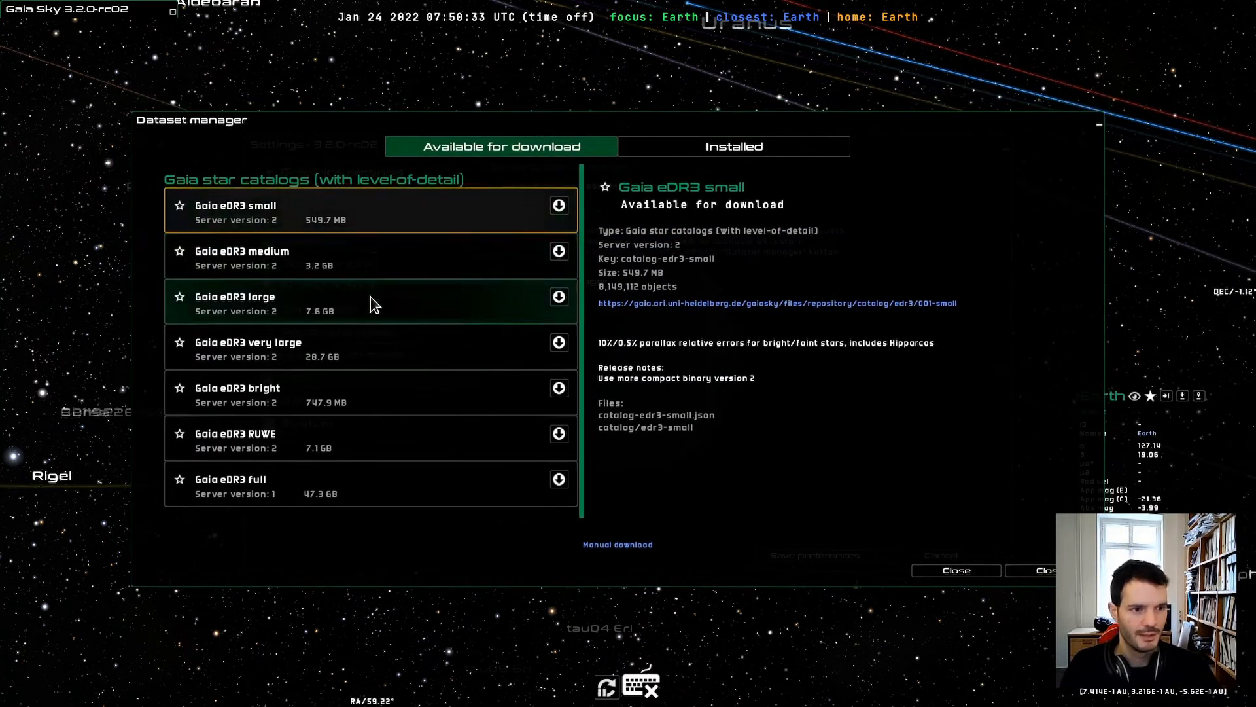
# - Look through the installed and downloadable datasets for the variable star catalogs
pyautogui.click(681, 153)
pyautogui.scroll(-7, 407, 393)
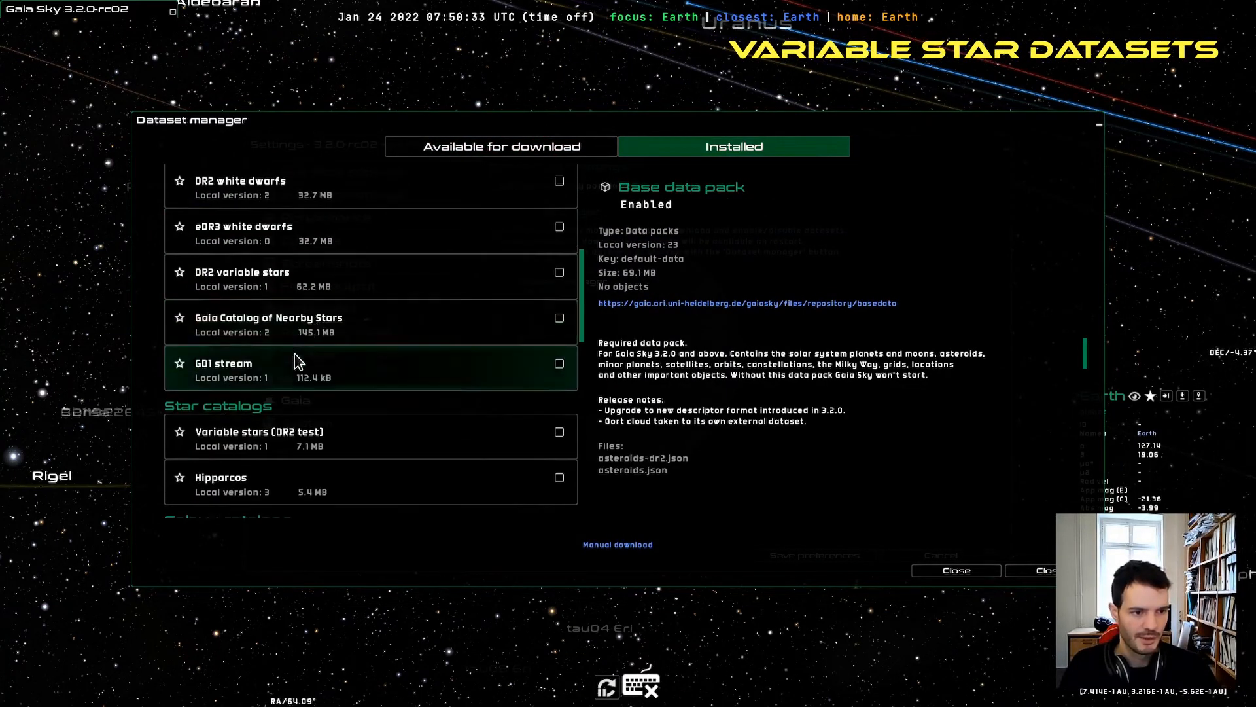
pyautogui.scroll(-2, 295, 359)
pyautogui.scroll(-2, 223, 338)
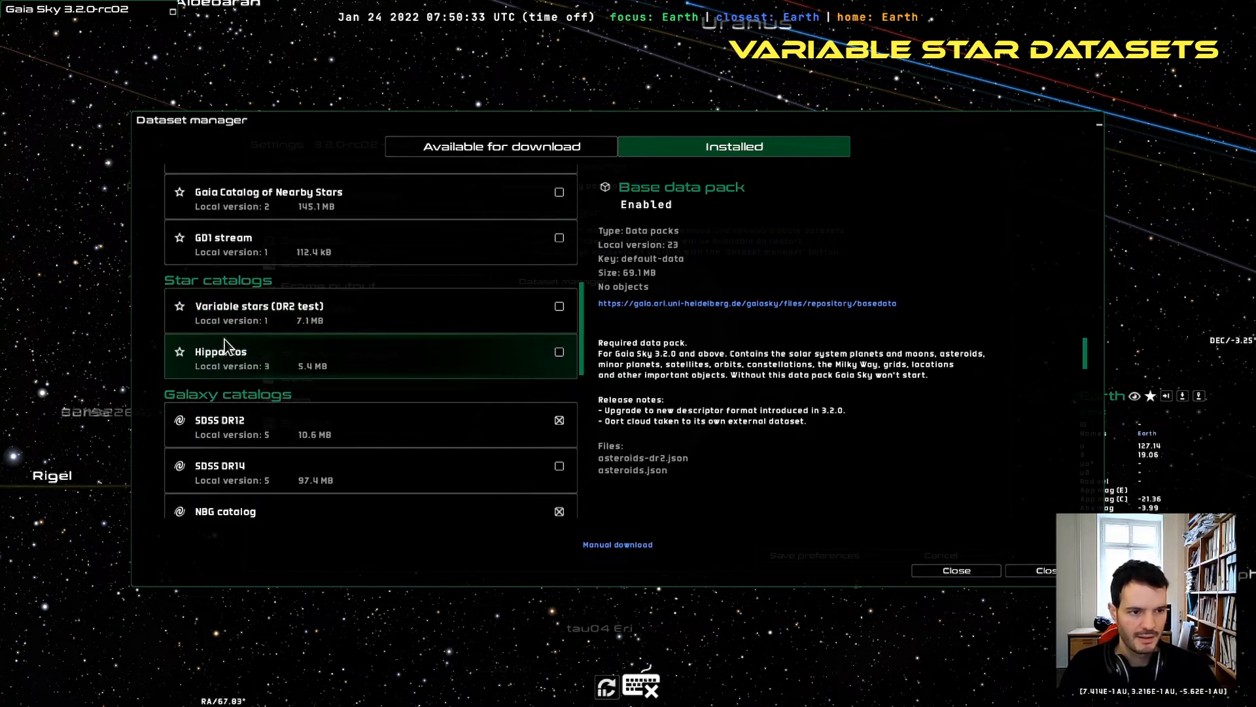
pyautogui.scroll(1, 360, 314)
pyautogui.click(472, 144)
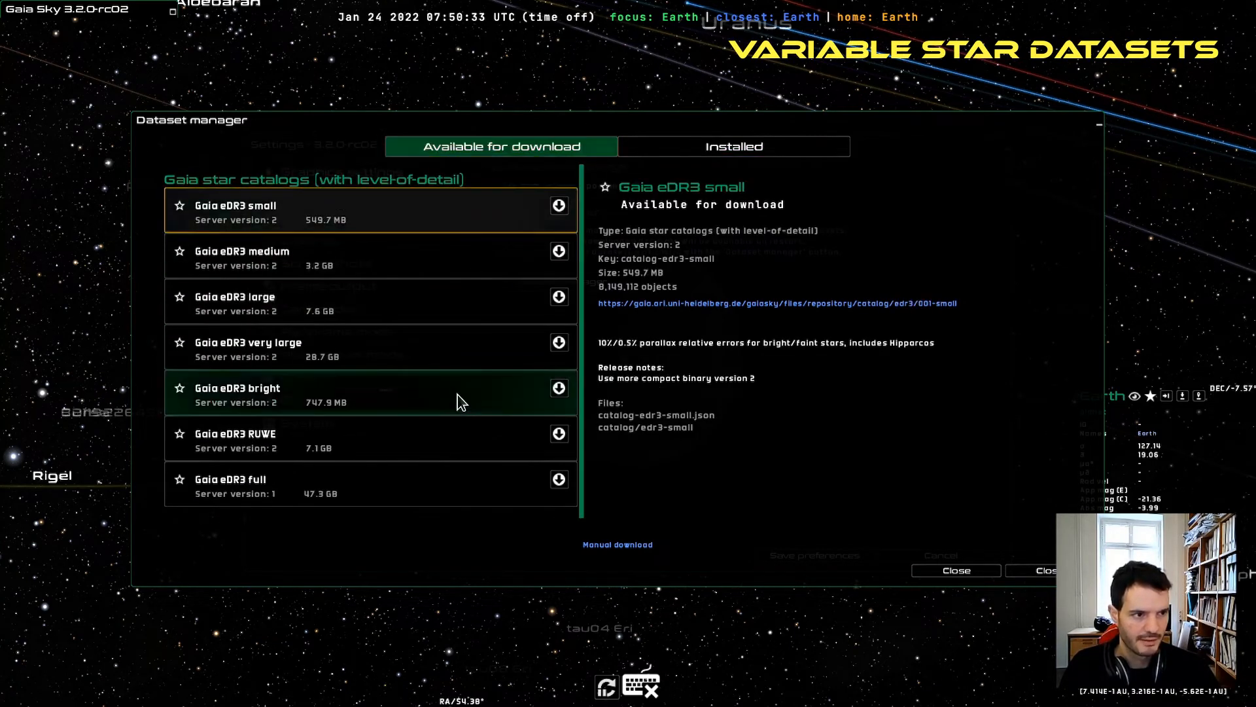
pyautogui.click(751, 155)
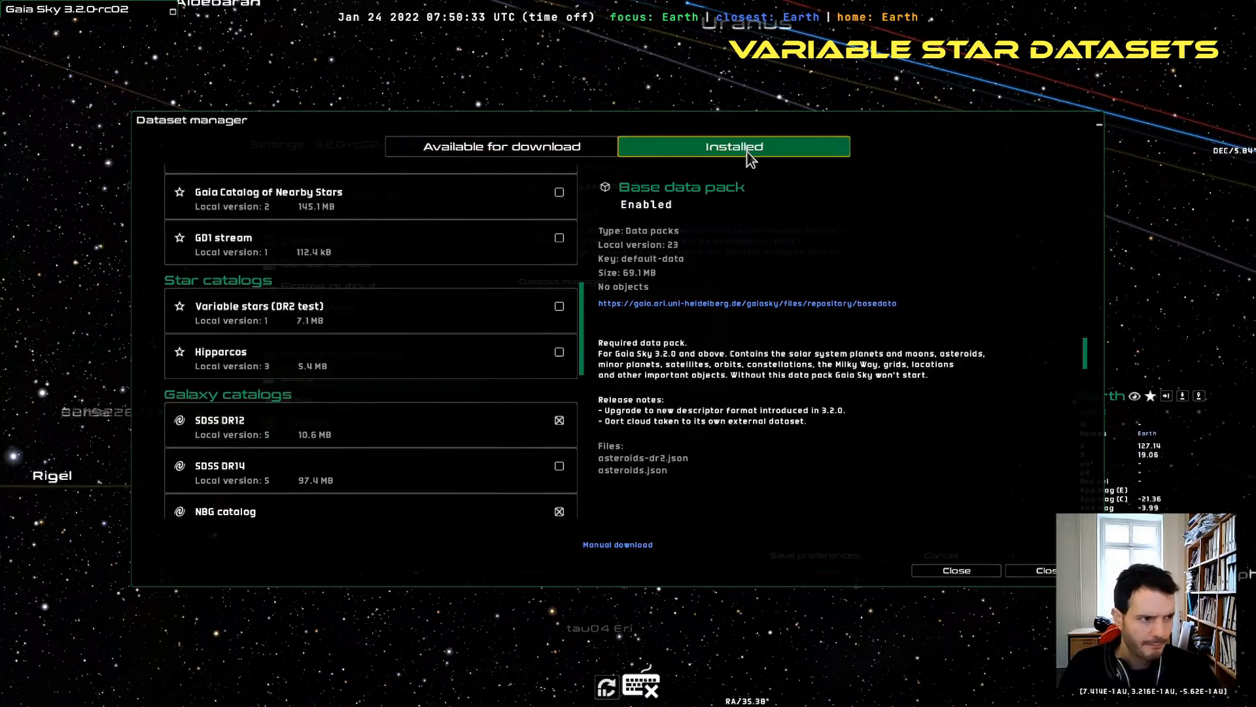
pyautogui.scroll(5, 323, 337)
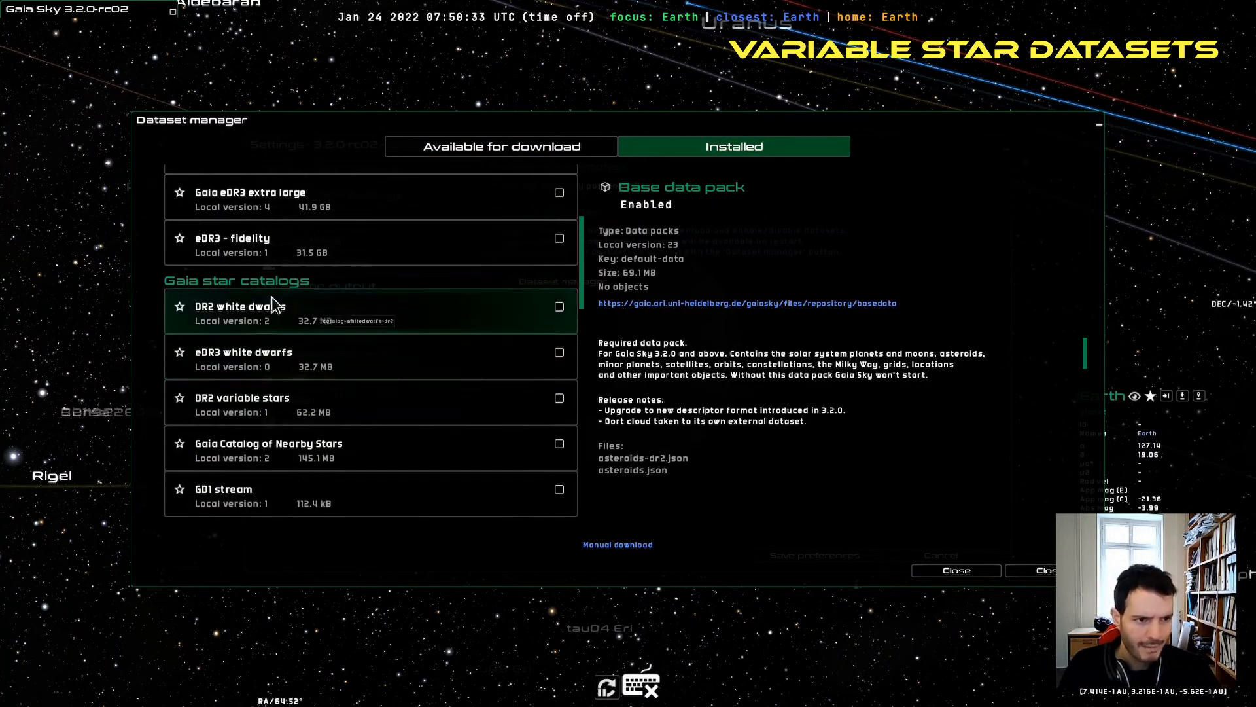
pyautogui.scroll(-1, 222, 386)
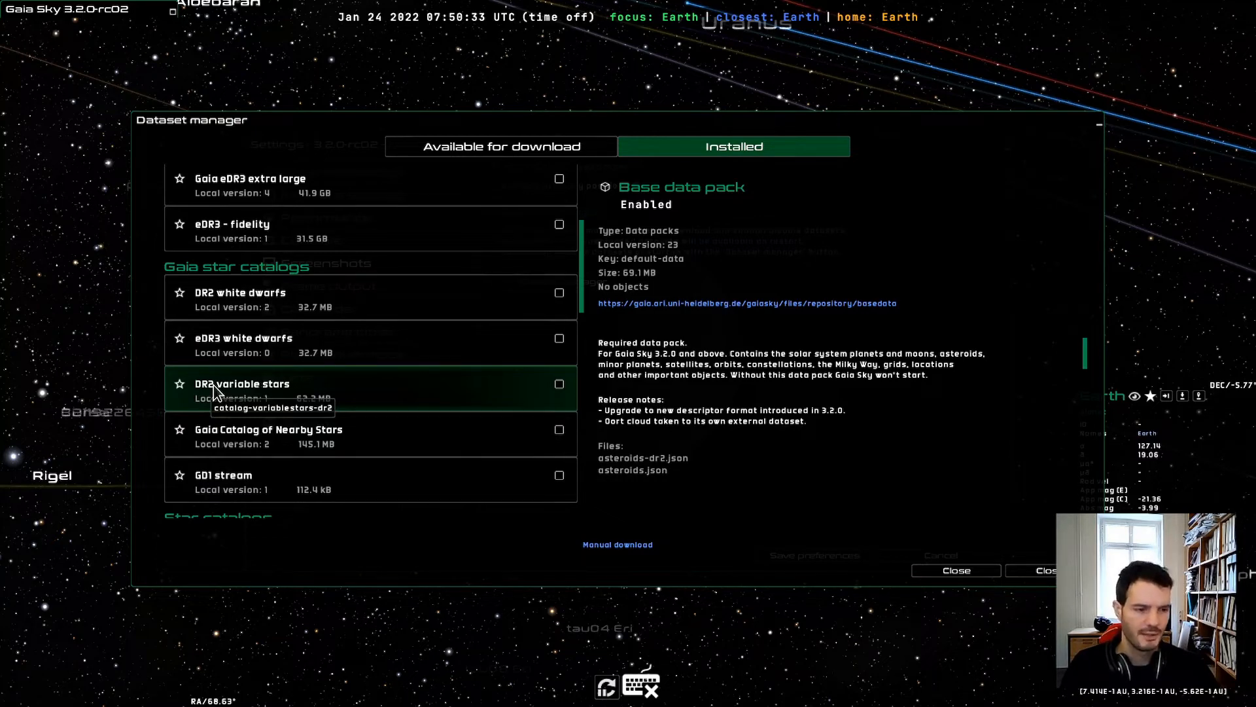
# - Check the downloadable and installed dataset lists once more, then close the dataset manager and leave the settings without saving
pyautogui.click(437, 151)
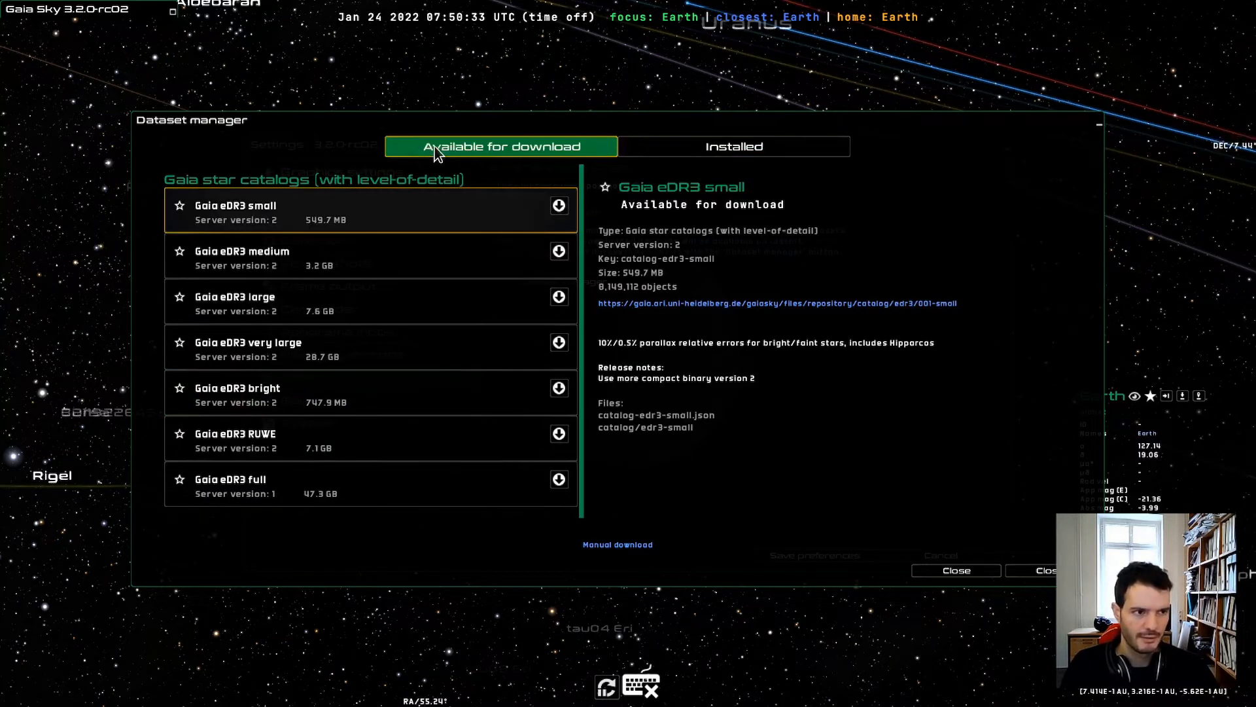
pyautogui.click(720, 156)
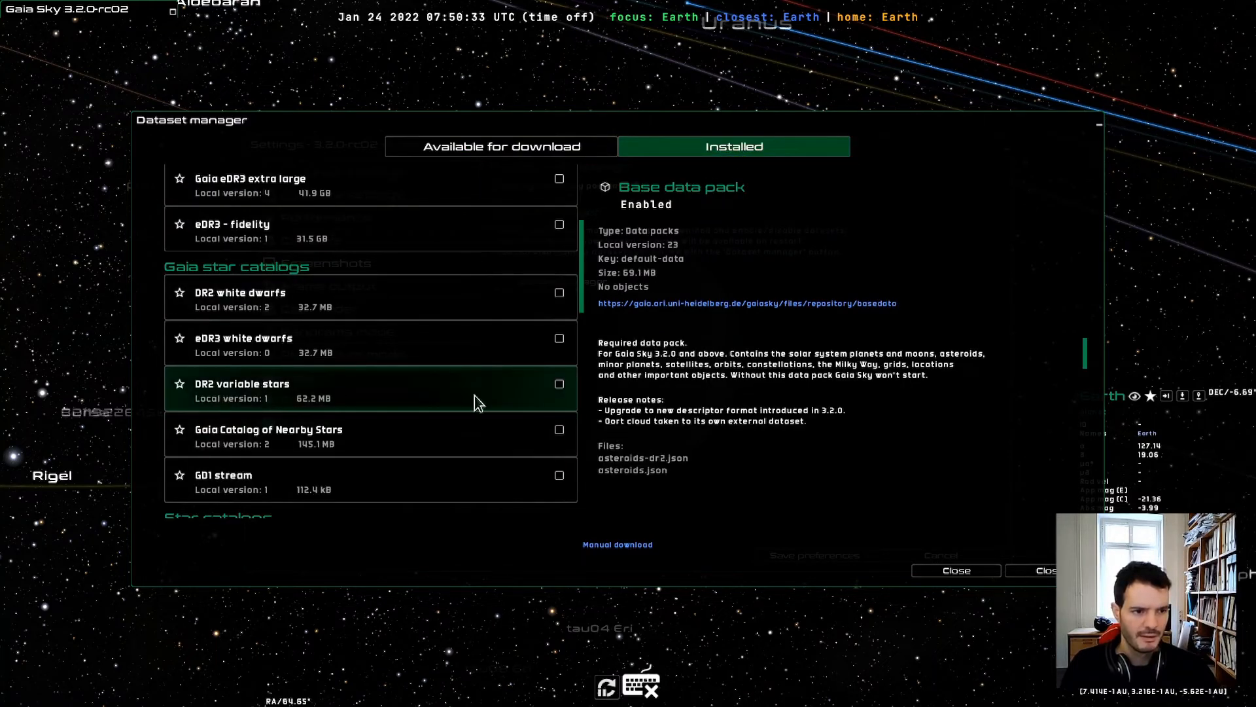
pyautogui.click(1070, 569)
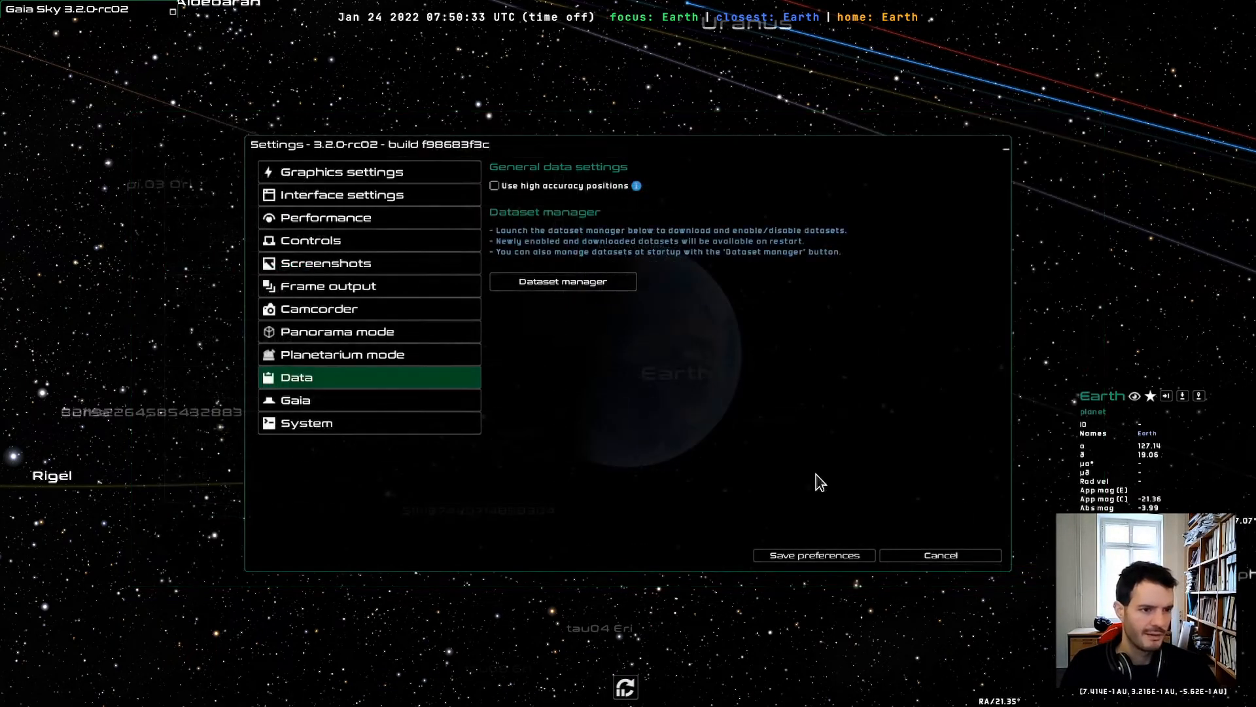
pyautogui.click(942, 556)
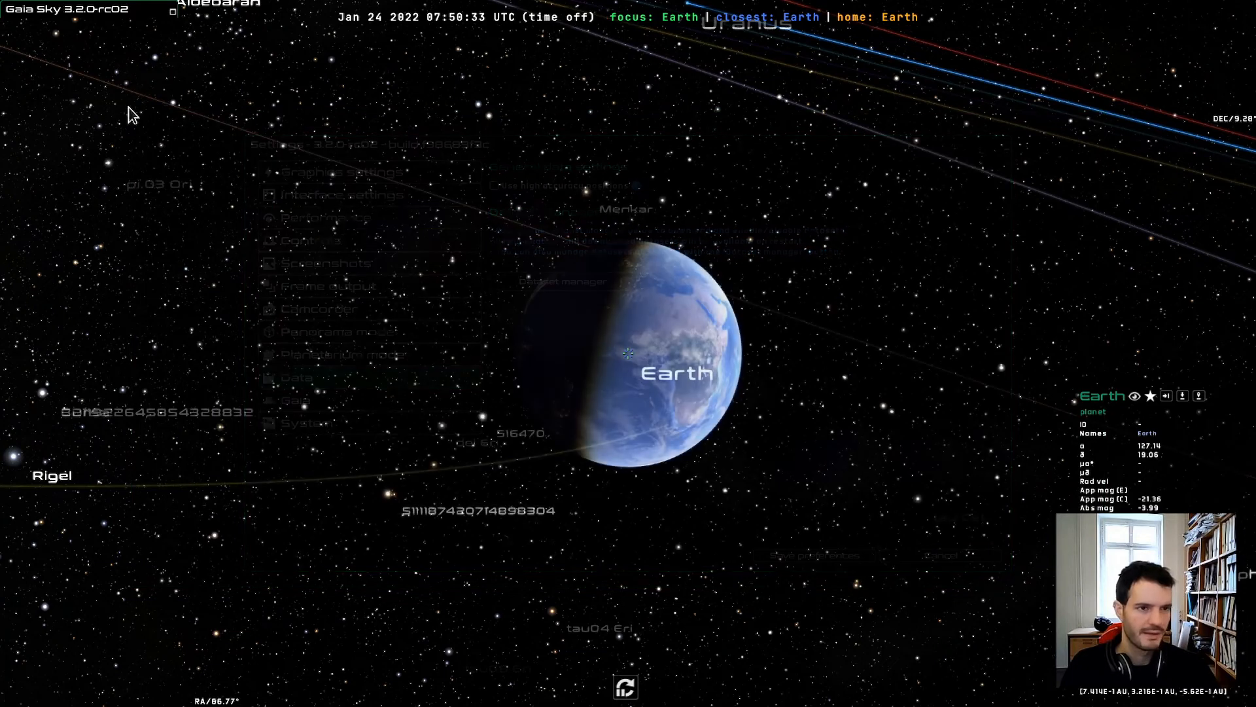
# - Open the variable-stars-dr2.vot catalog file from the vari catalog folder for loading
pyautogui.click(85, 9)
pyautogui.click(54, 327)
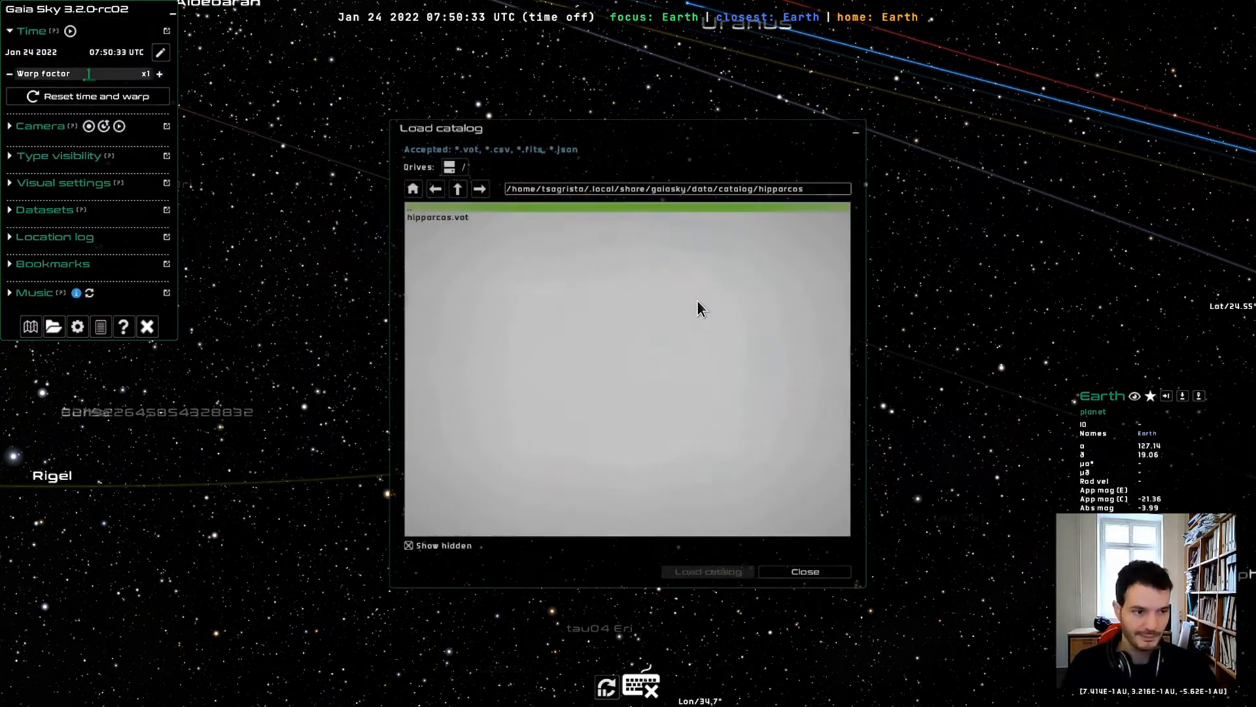
pyautogui.click(457, 190)
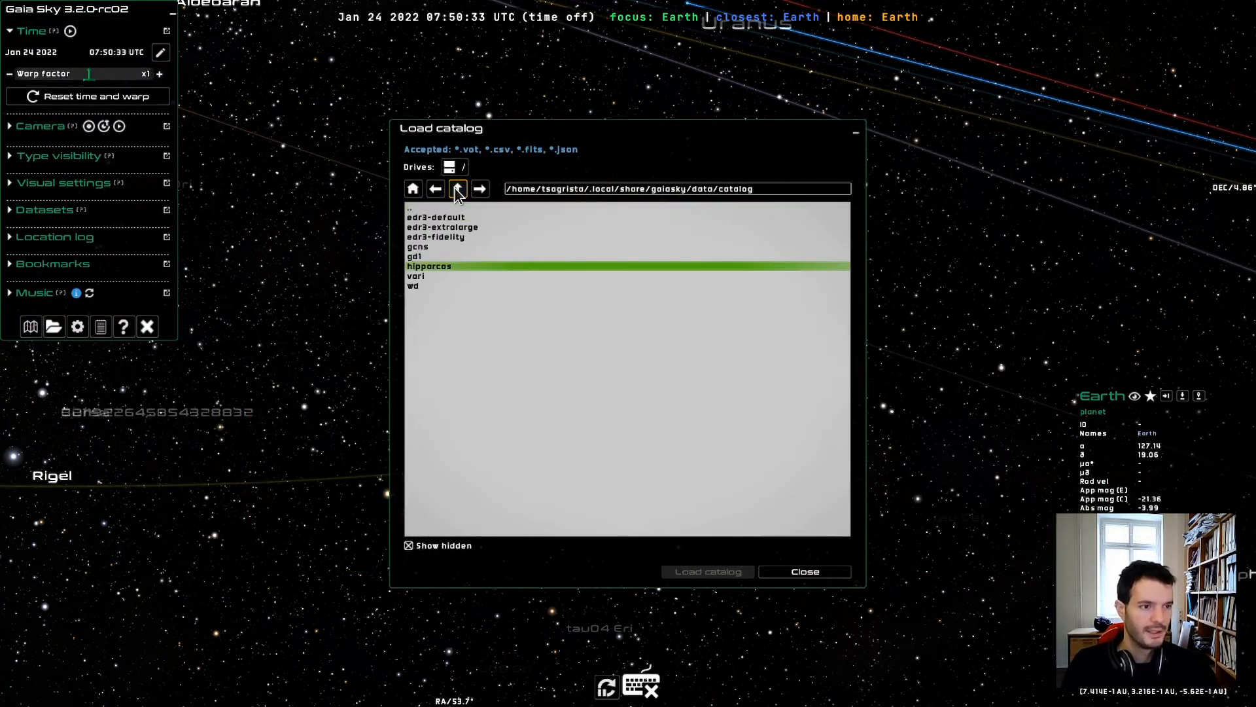
pyautogui.click(418, 277)
pyautogui.doubleClick(417, 277)
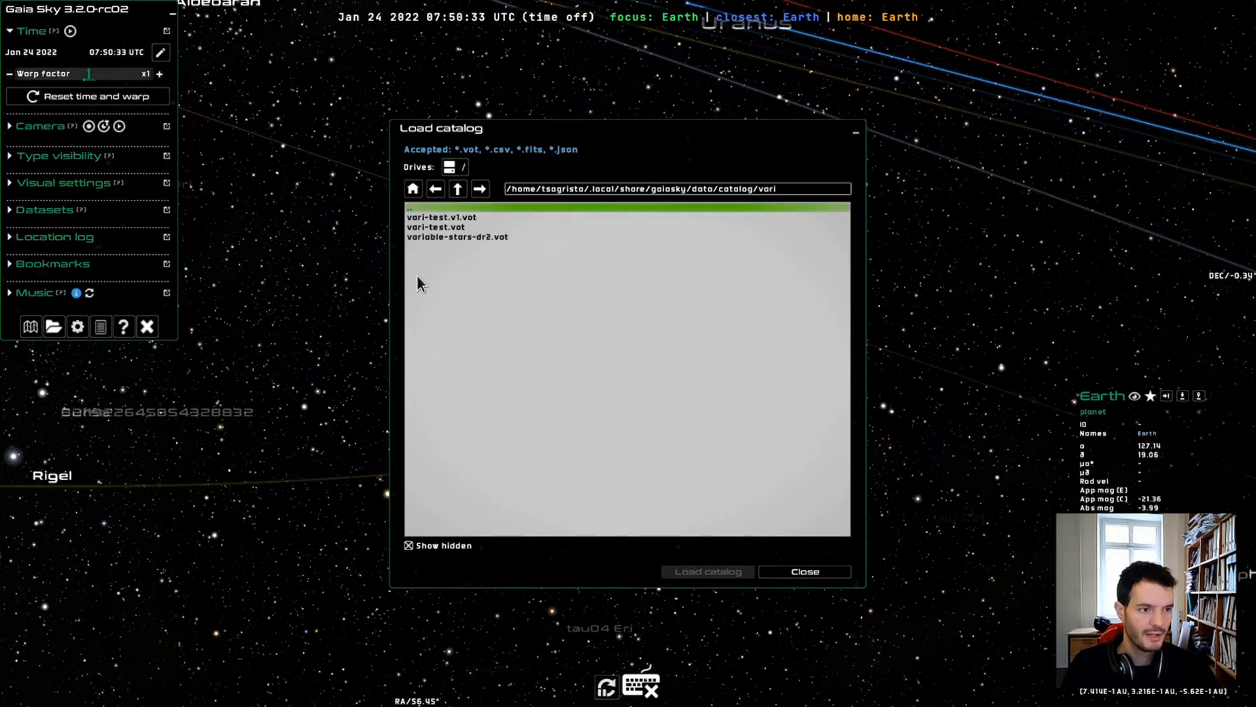
pyautogui.click(451, 237)
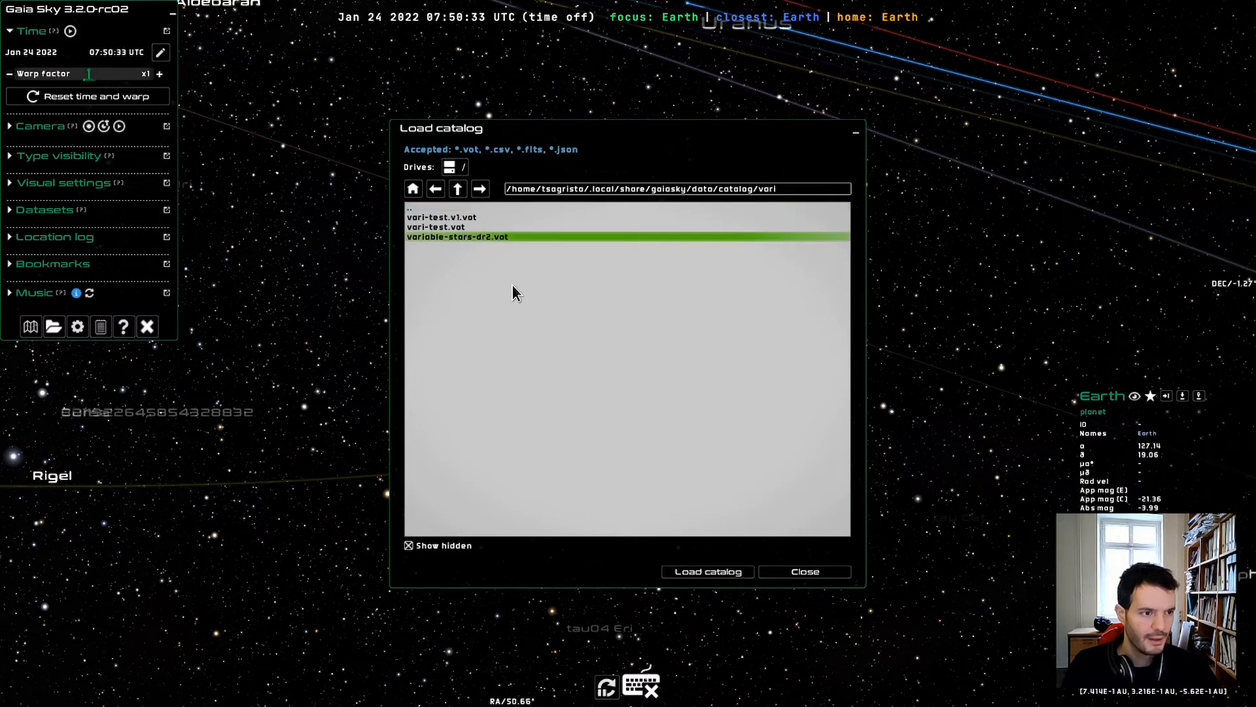
pyautogui.click(726, 574)
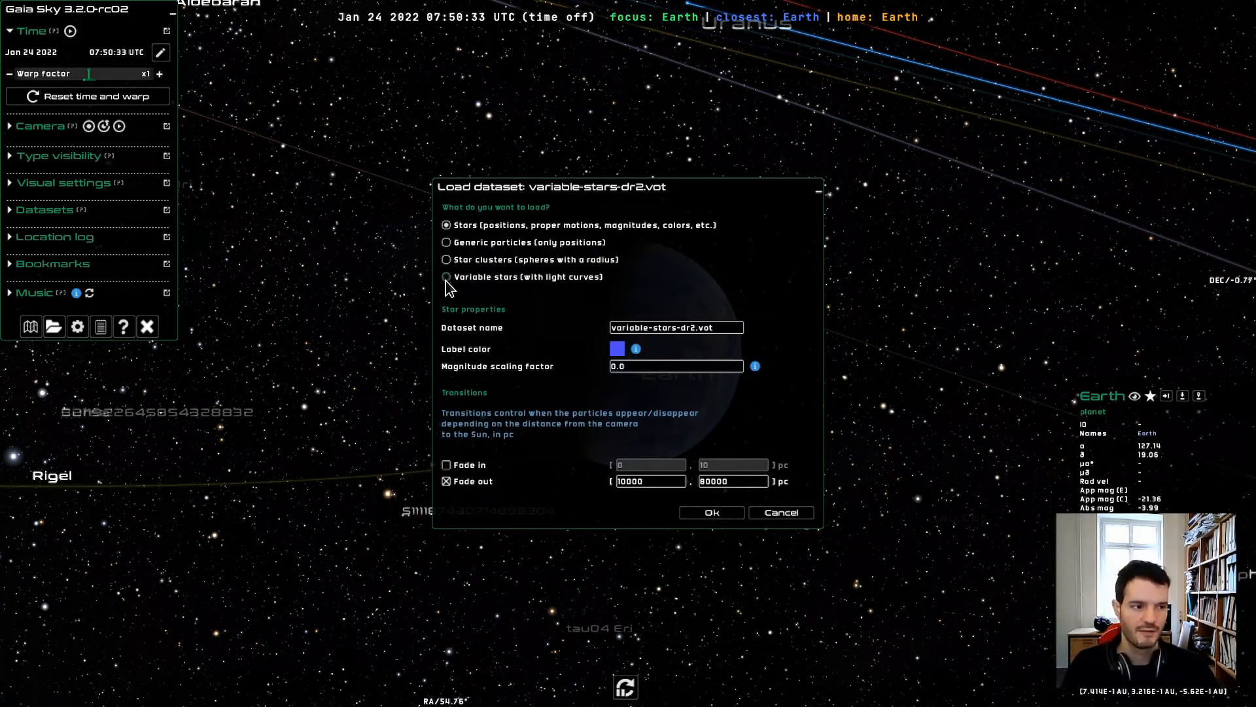
# - Load the dataset as variable stars with light curves, using a magnitude scaling factor of 9
pyautogui.click(446, 278)
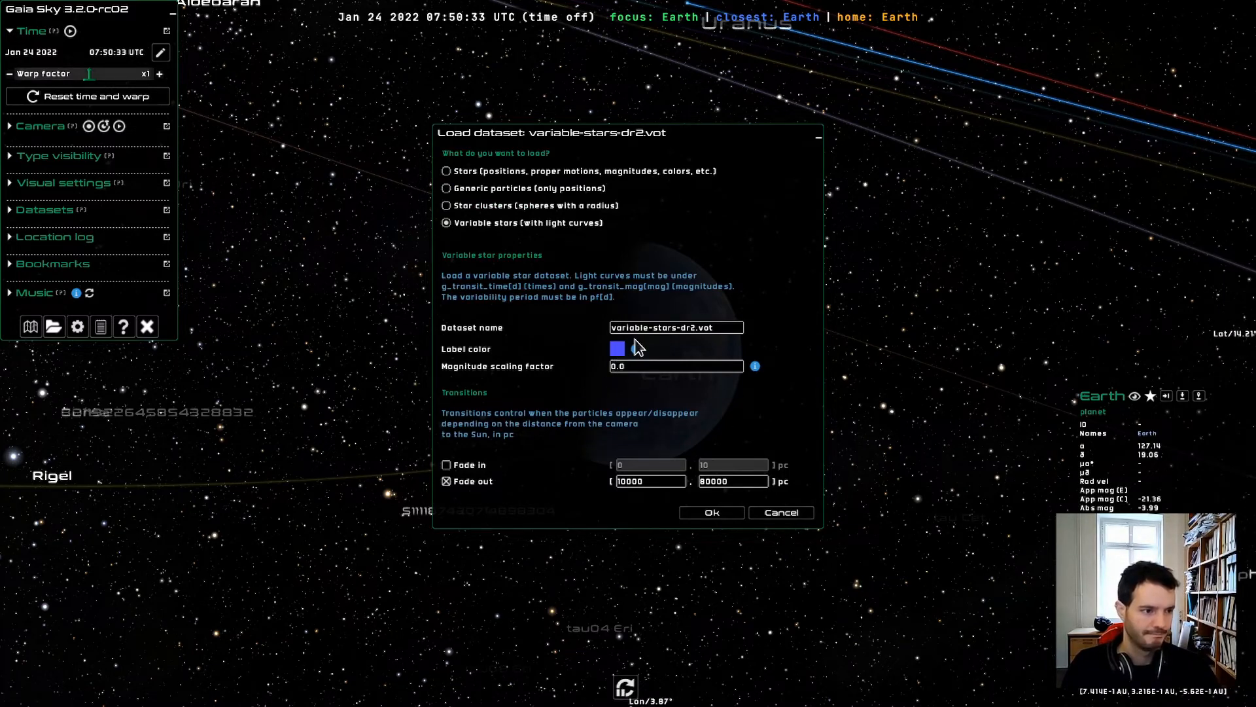
pyautogui.click(633, 367)
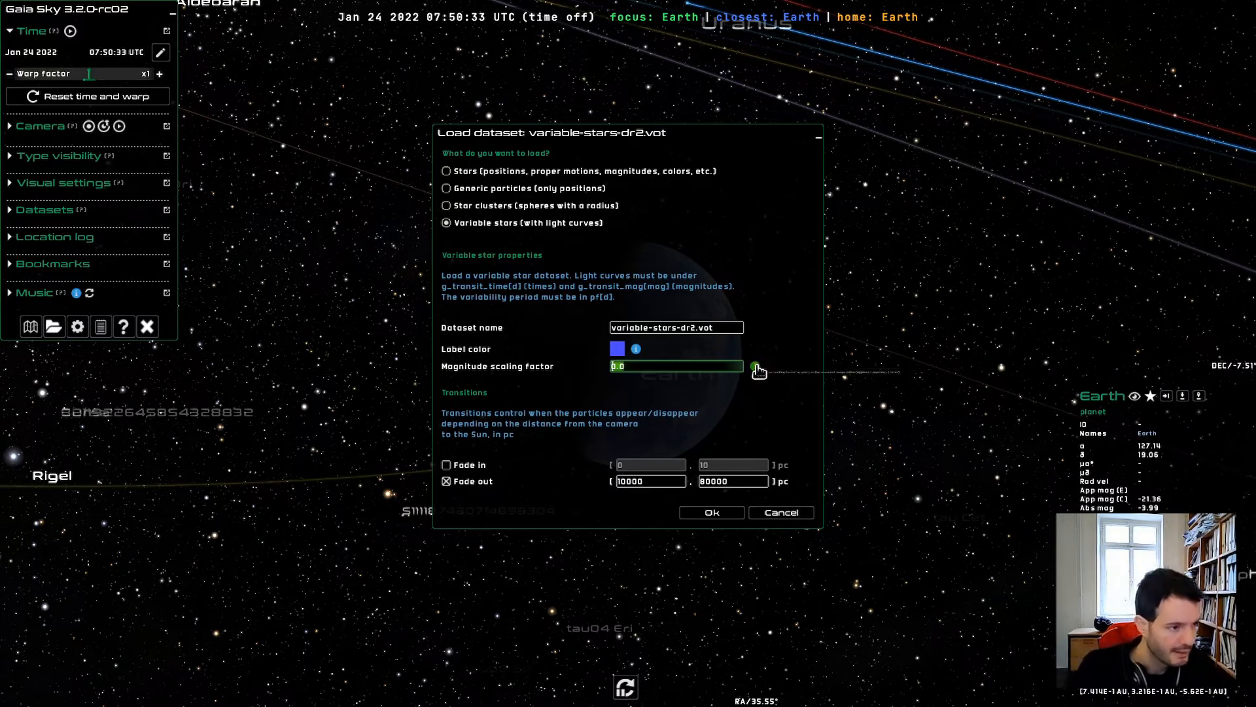
pyautogui.moveTo(757, 370)
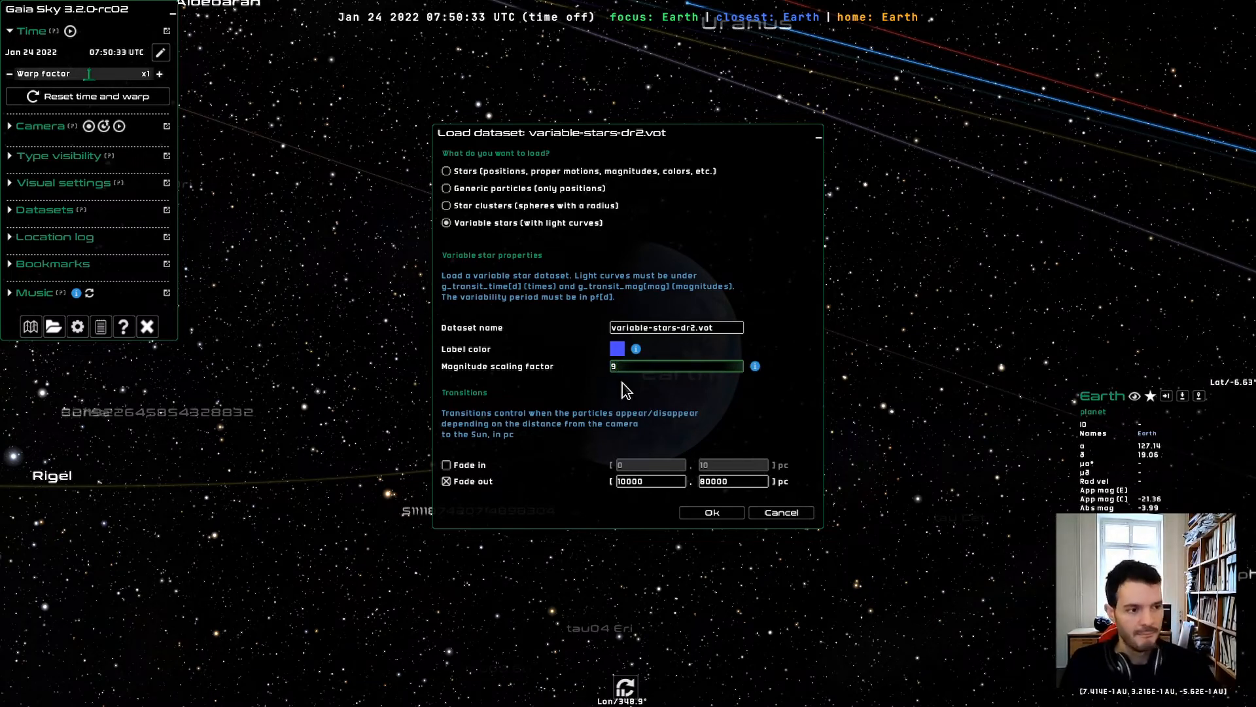
pyautogui.click(713, 514)
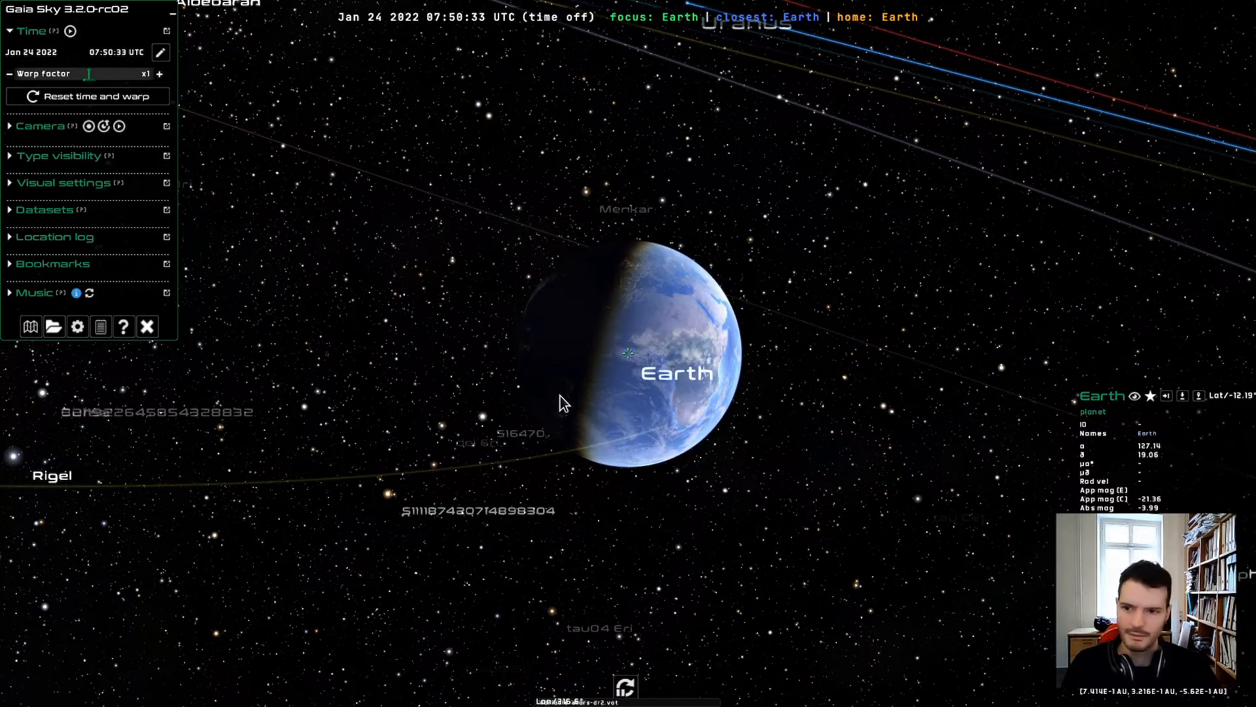
# - Dismiss the catalog loader, hide the eDR3 - default dataset and look around the remaining variable stars
pyautogui.click(54, 327)
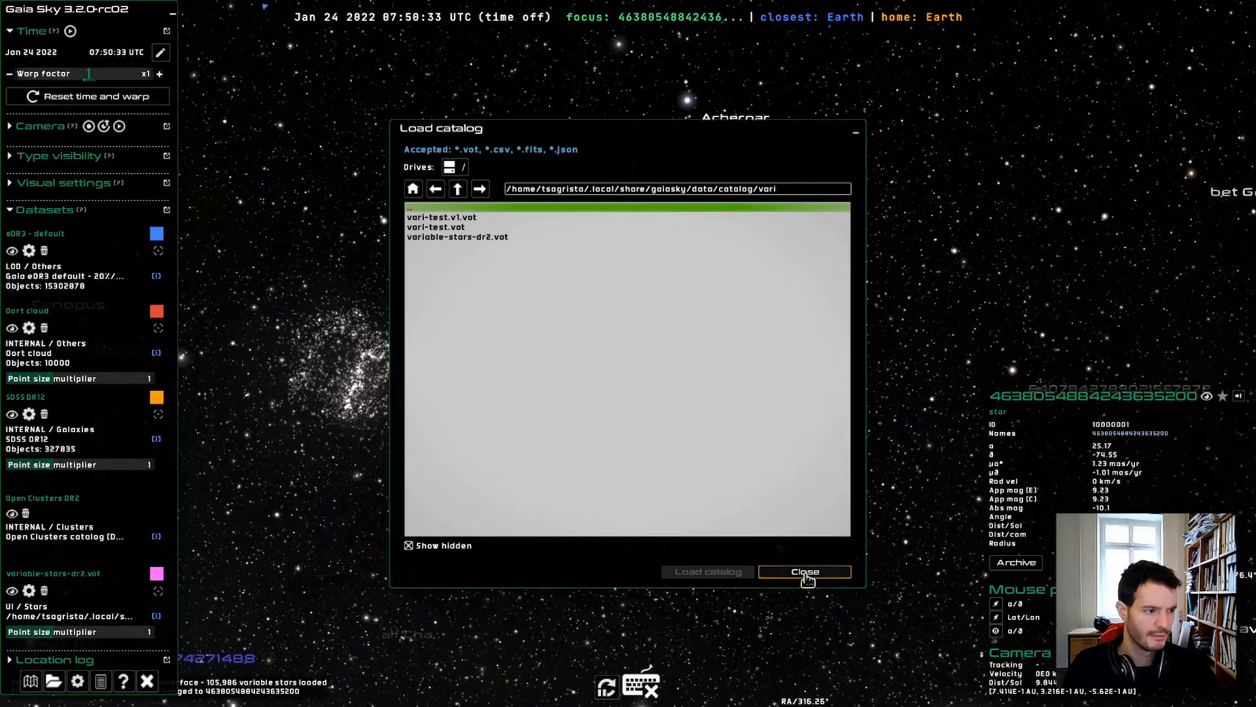
pyautogui.click(805, 571)
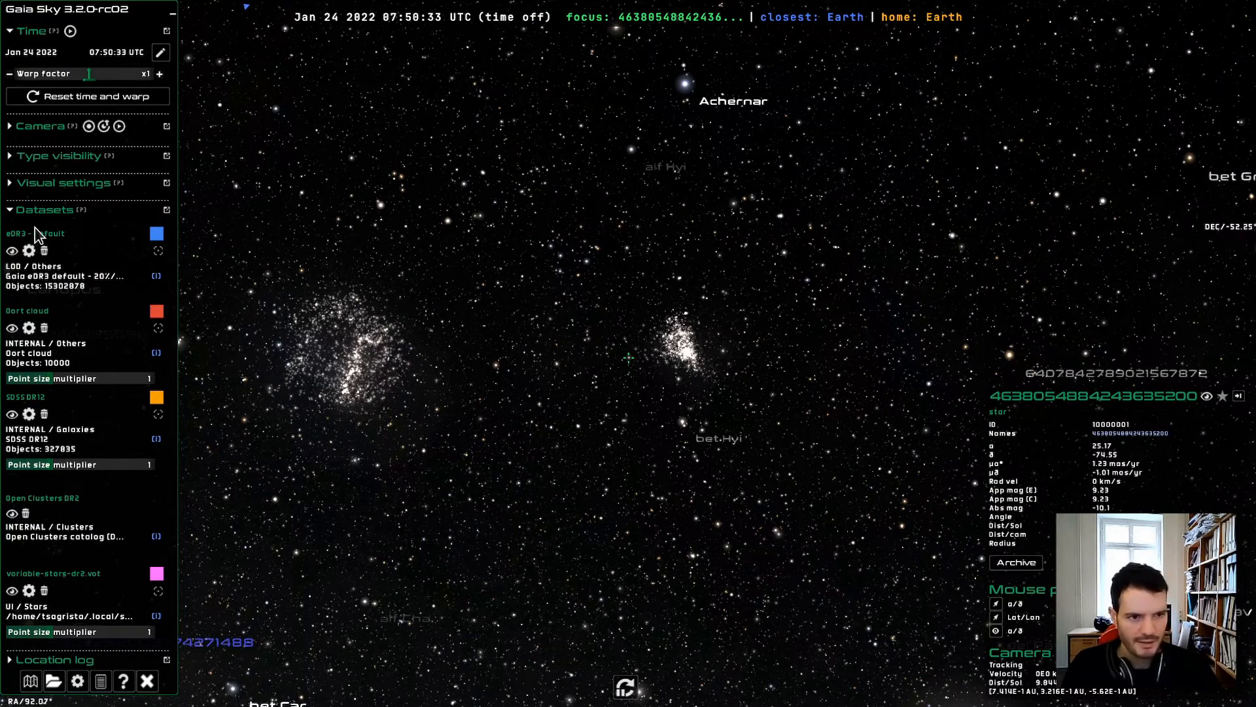
pyautogui.click(12, 252)
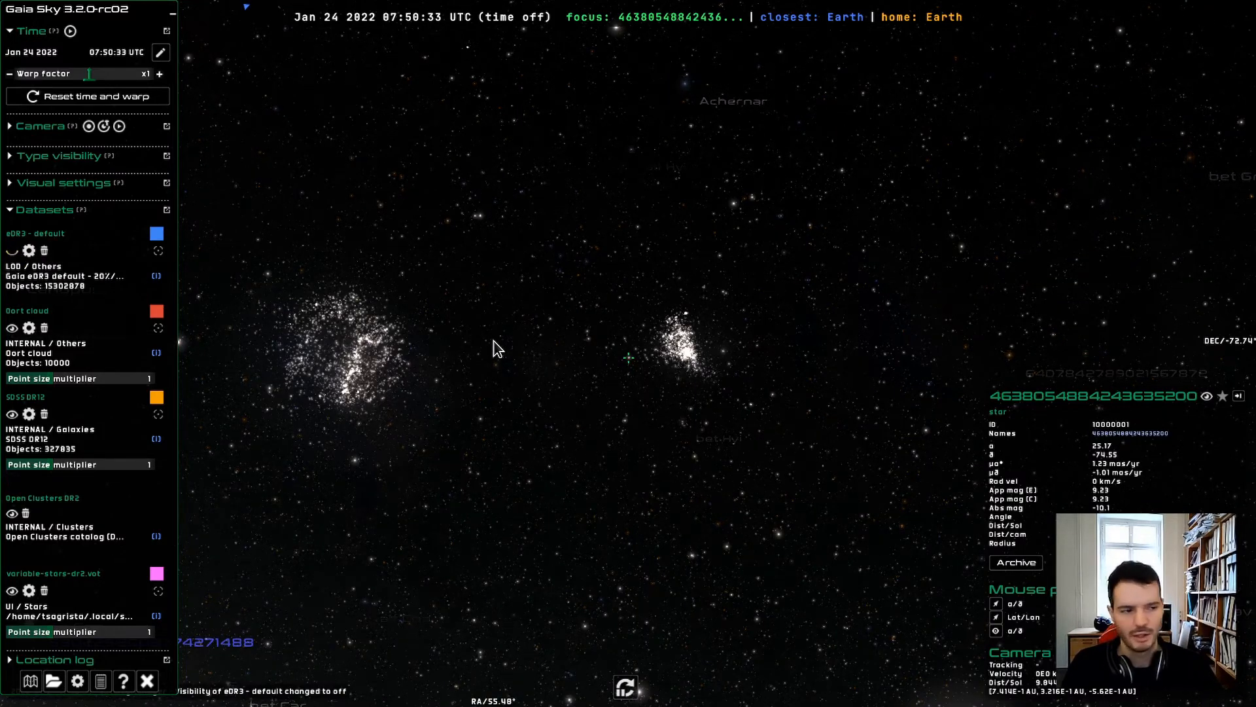
pyautogui.moveTo(674, 340); pyautogui.dragTo(550, 397)
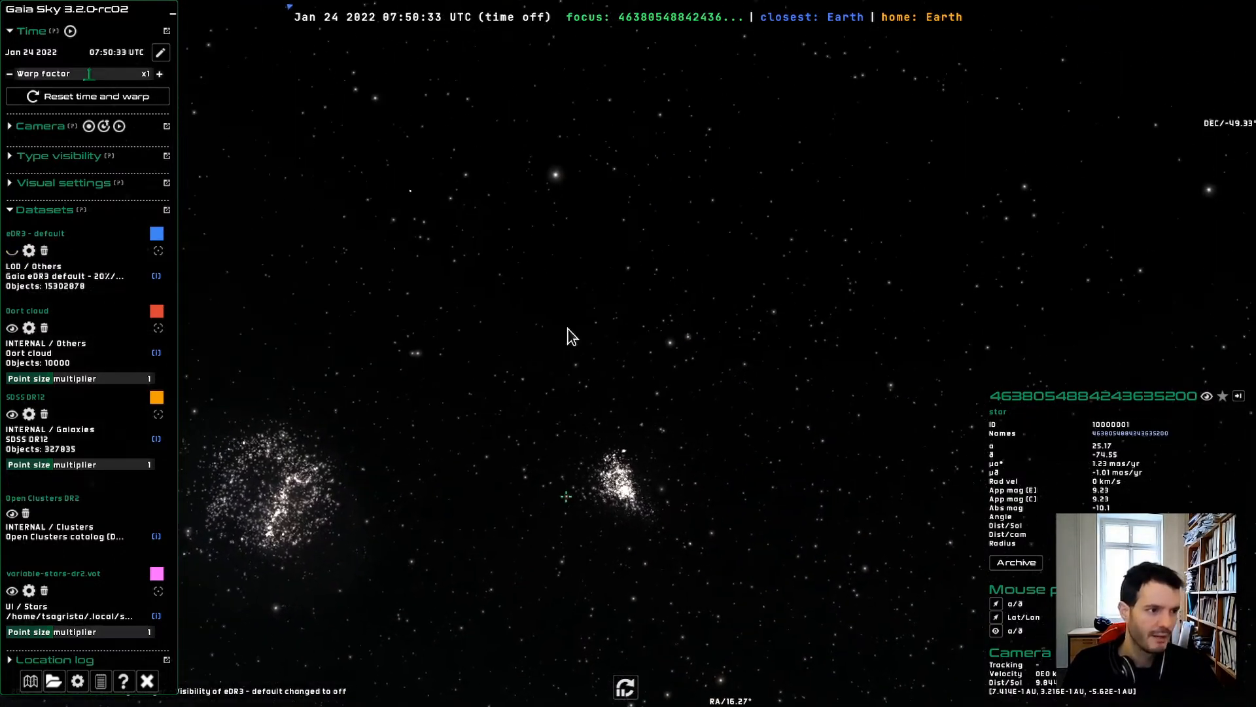
pyautogui.moveTo(570, 336); pyautogui.dragTo(544, 431)
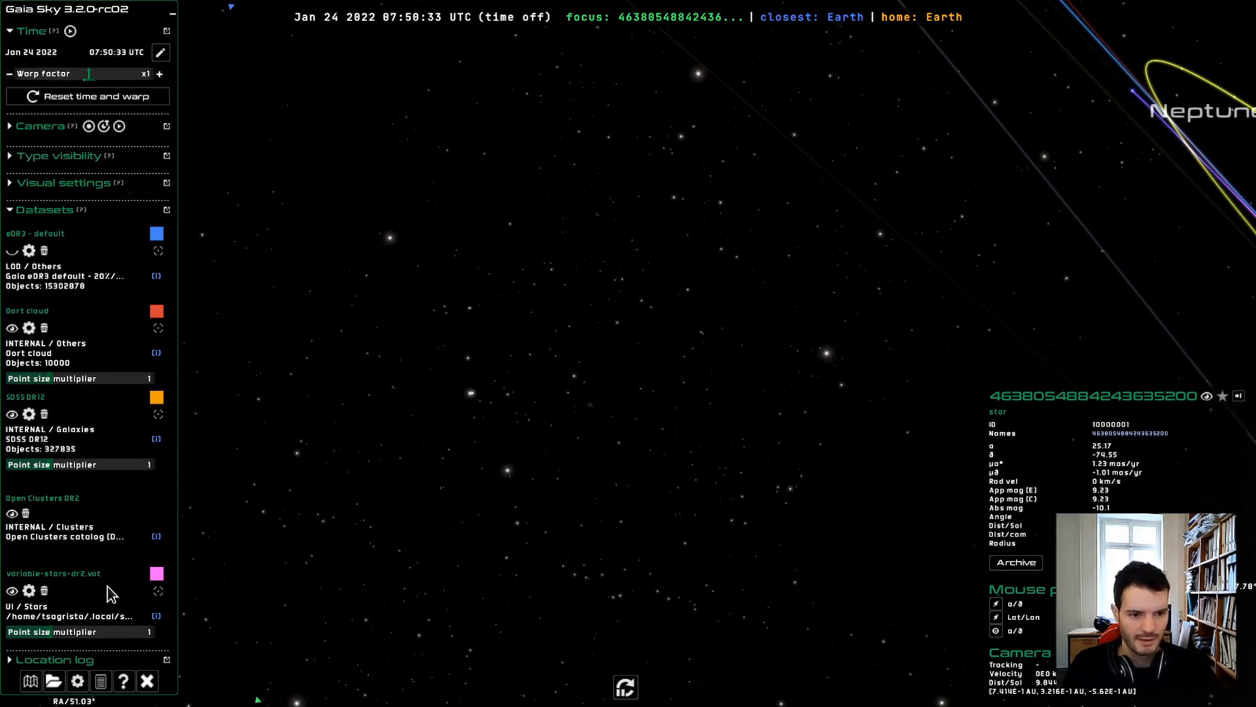
# - Highlight the variable-stars-dr2.vot dataset, look at its stars along the Milky Way and remove the highlight
pyautogui.click(158, 591)
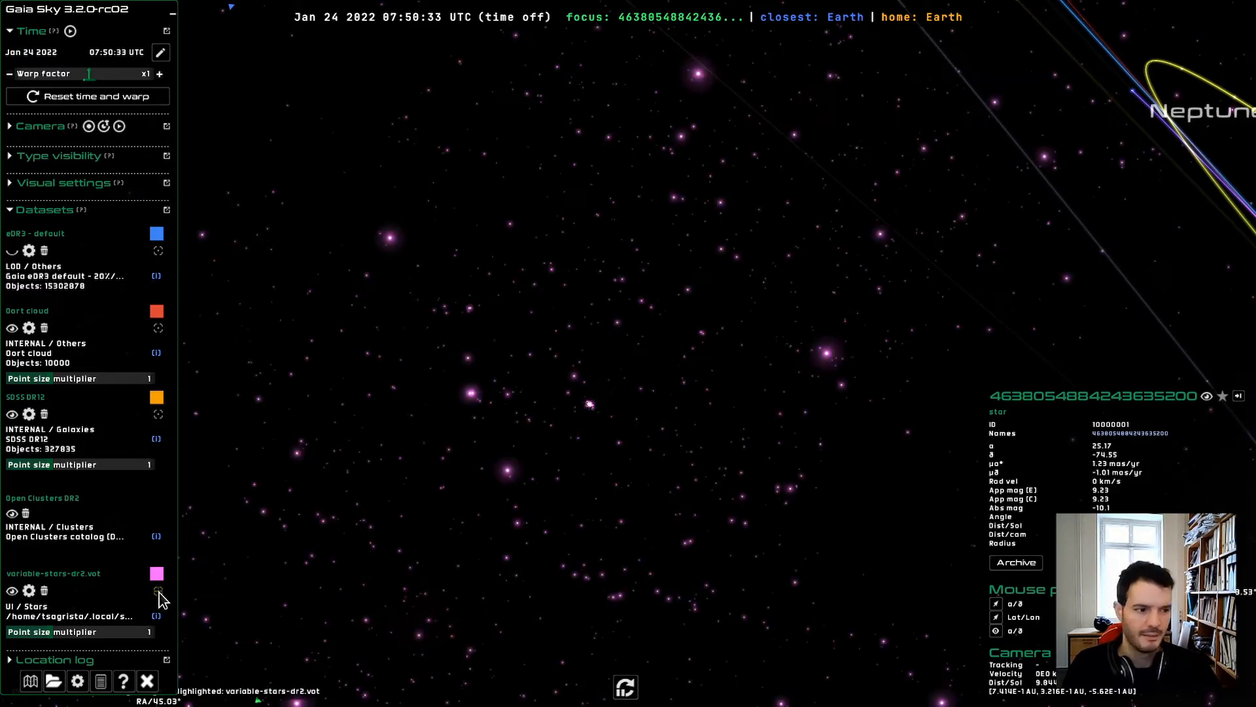
pyautogui.moveTo(310, 527); pyautogui.dragTo(660, 460)
pyautogui.rightClick(650, 466)
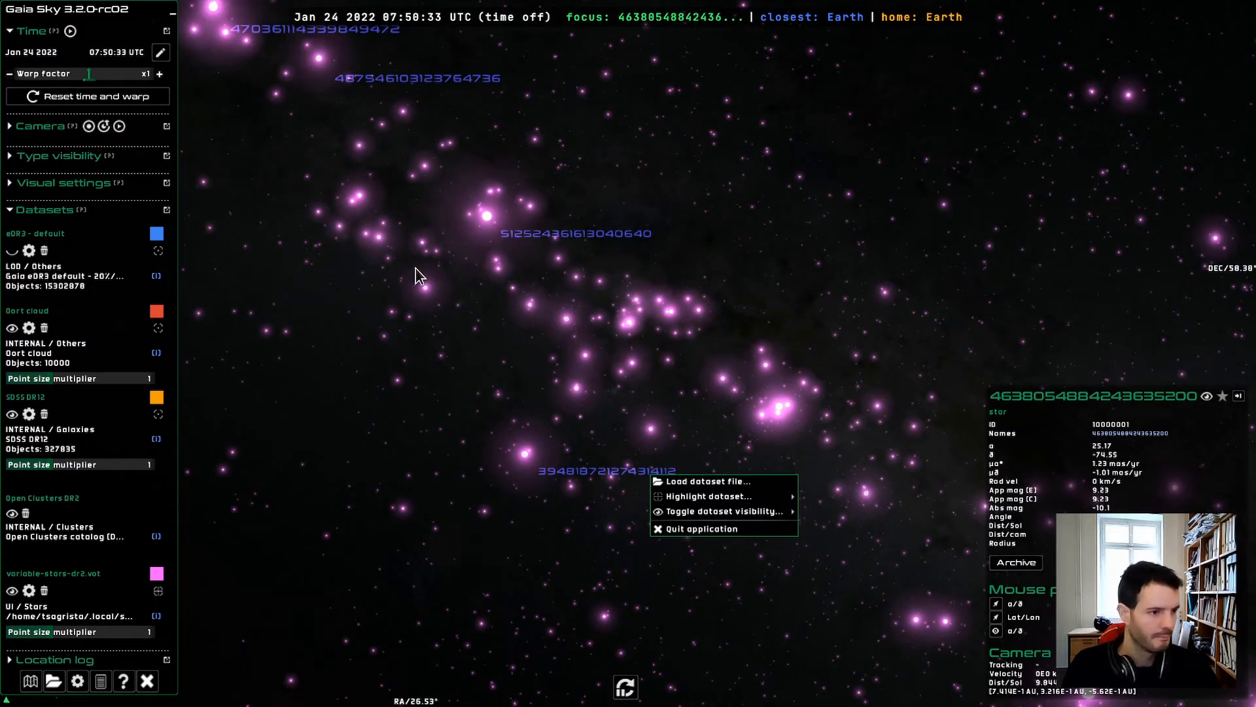
pyautogui.click(691, 307)
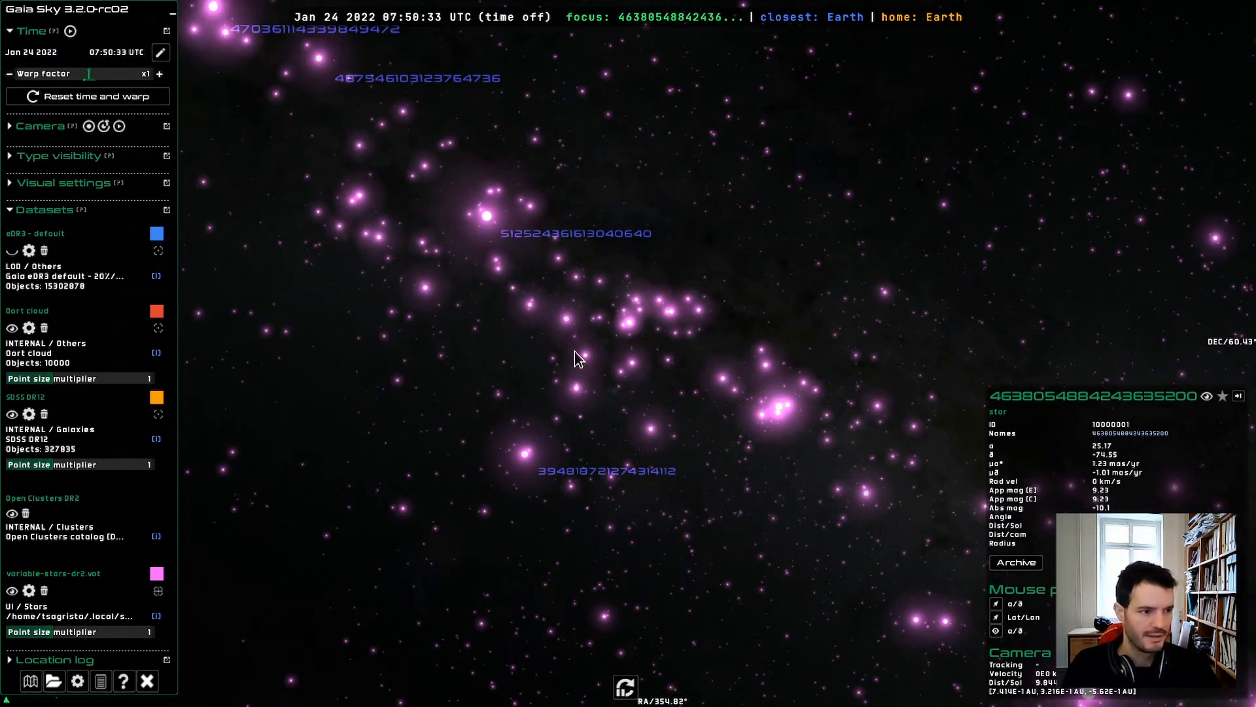
pyautogui.click(158, 592)
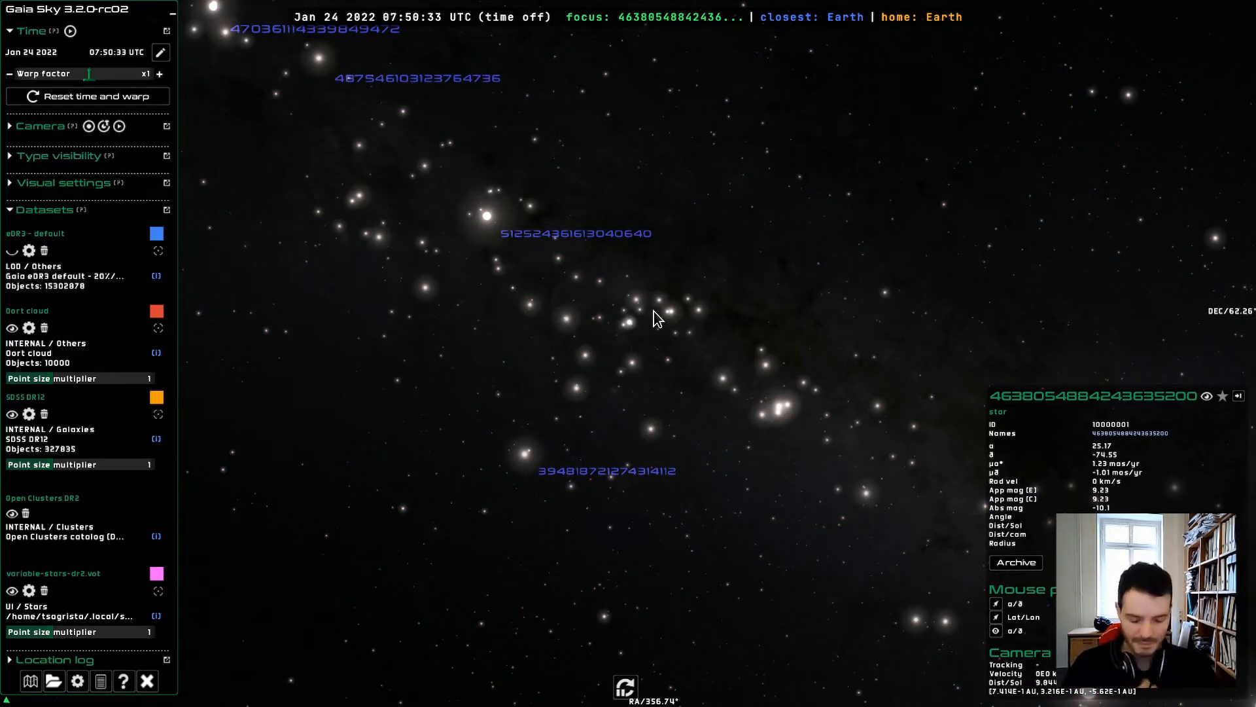
# - Start the simulation time and raise the time warp factor to x8, pausing and resuming it along the way
pyautogui.press('space')
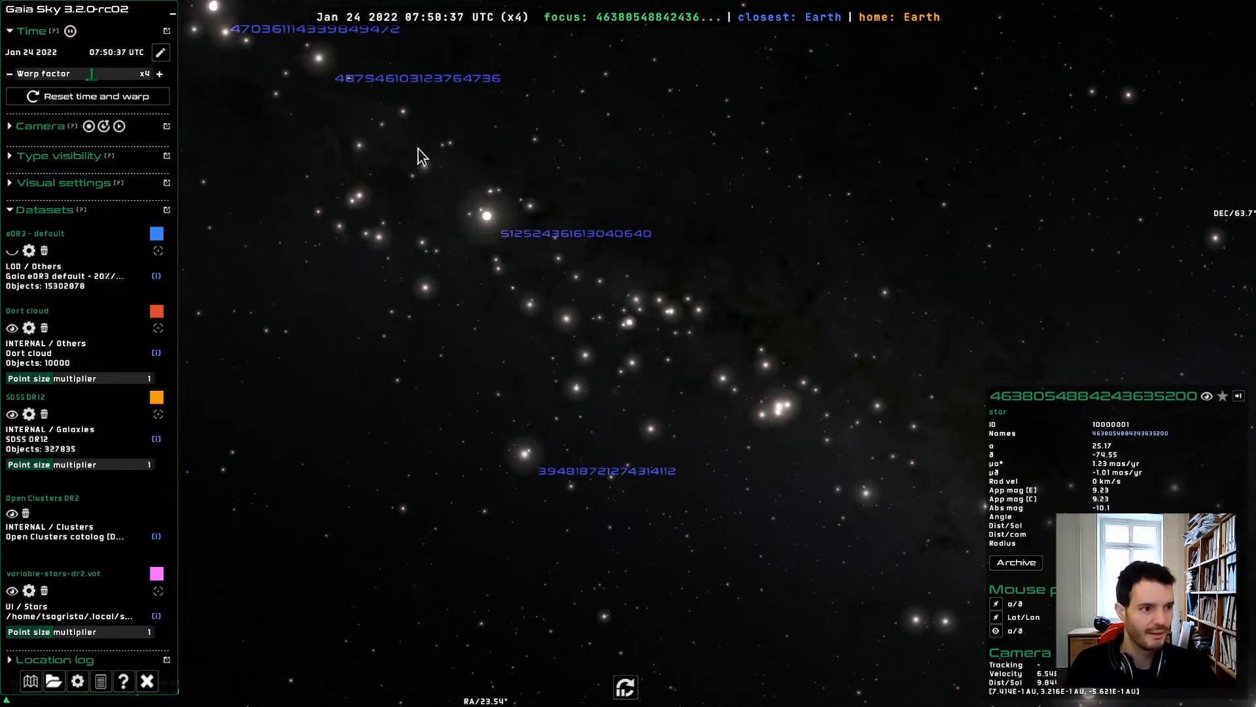
pyautogui.press('.')
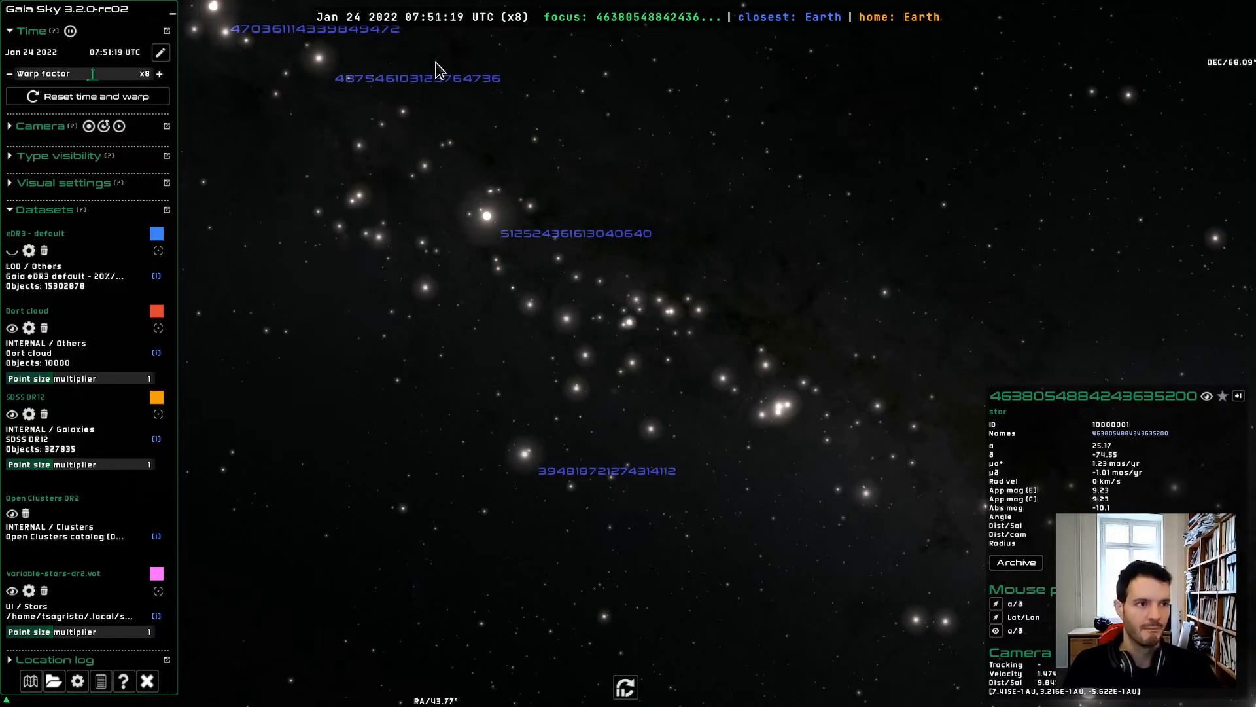
pyautogui.press('space')
pyautogui.press('space')
pyautogui.press('space')
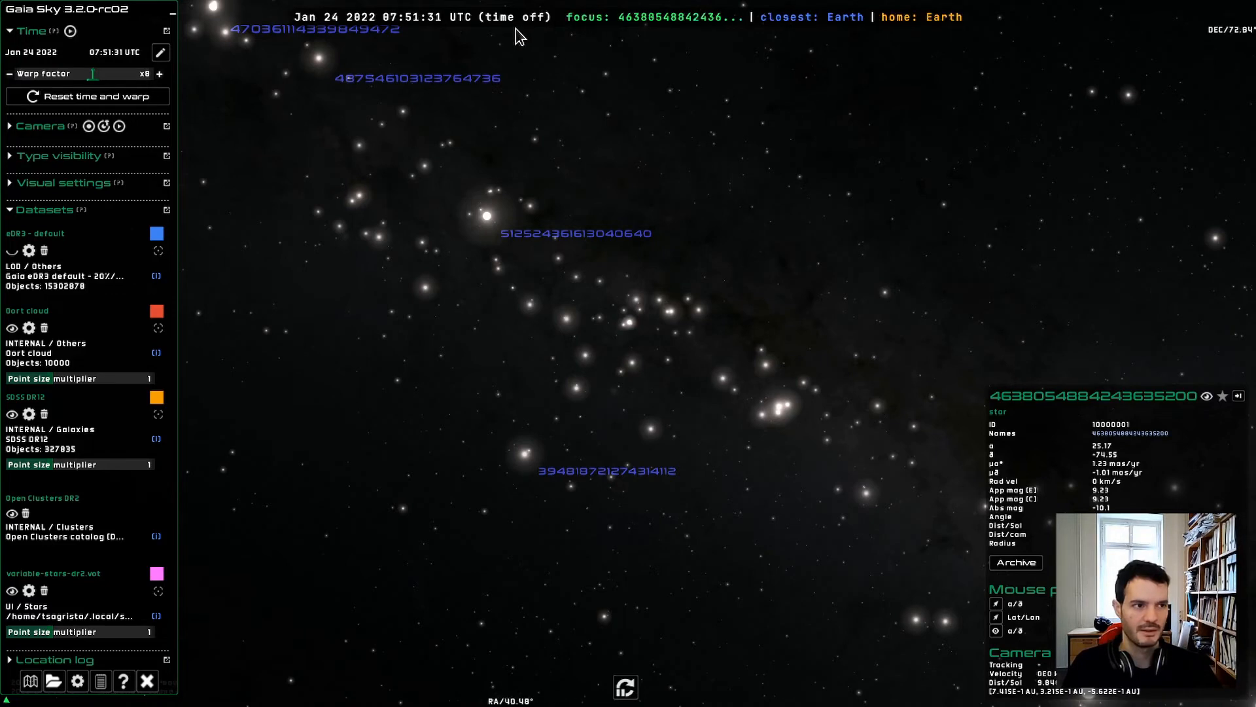
pyautogui.press('space')
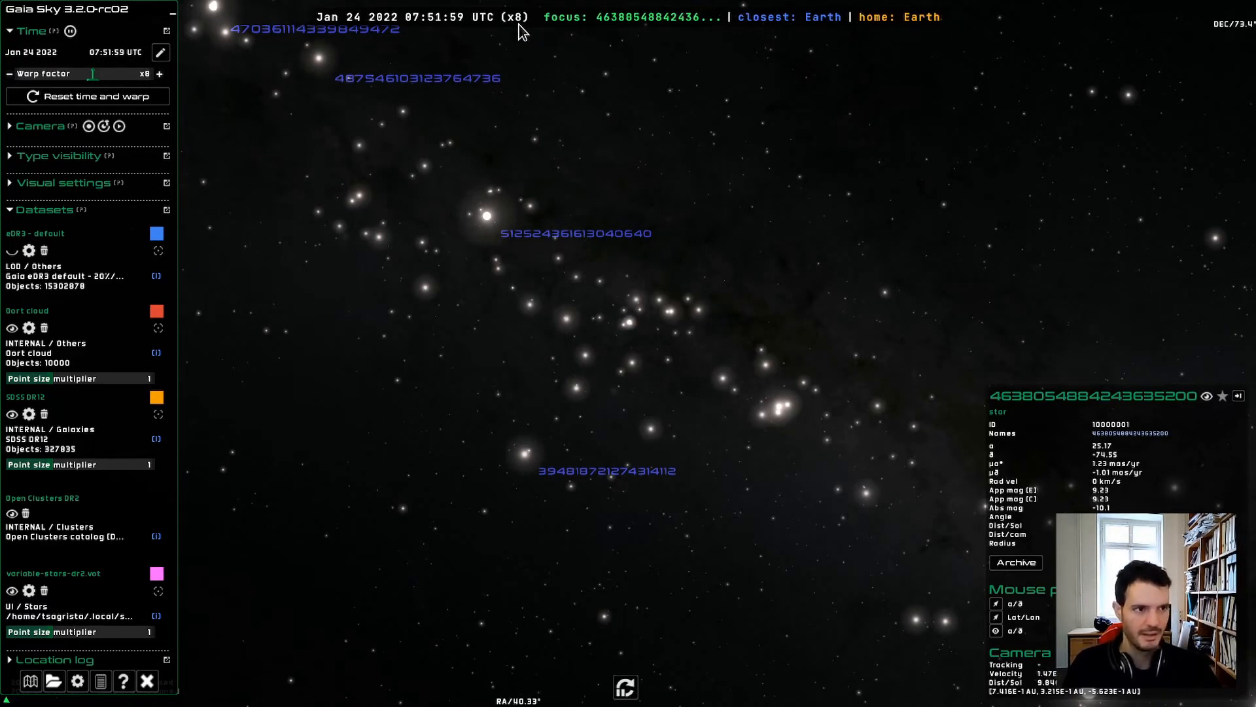
# - Speed up the simulation time to a warp factor of x1.3E5 to watch the variable stars change brightness
pyautogui.press('.')
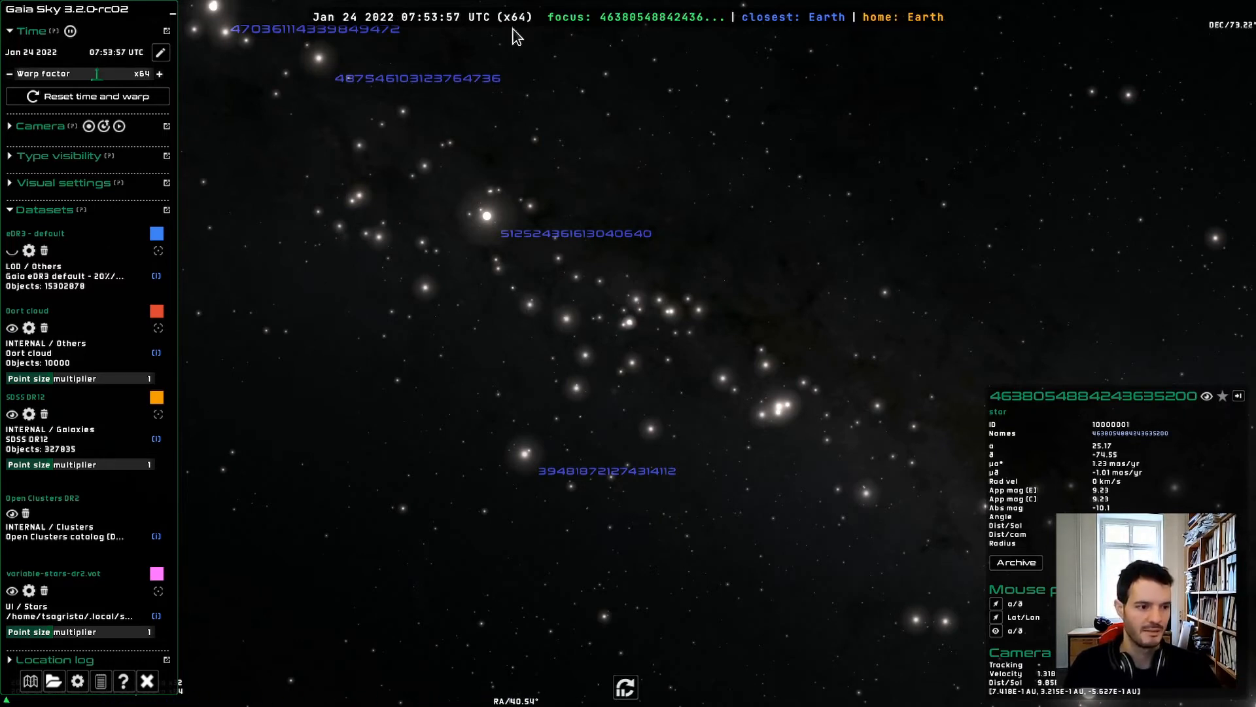
pyautogui.press('.')
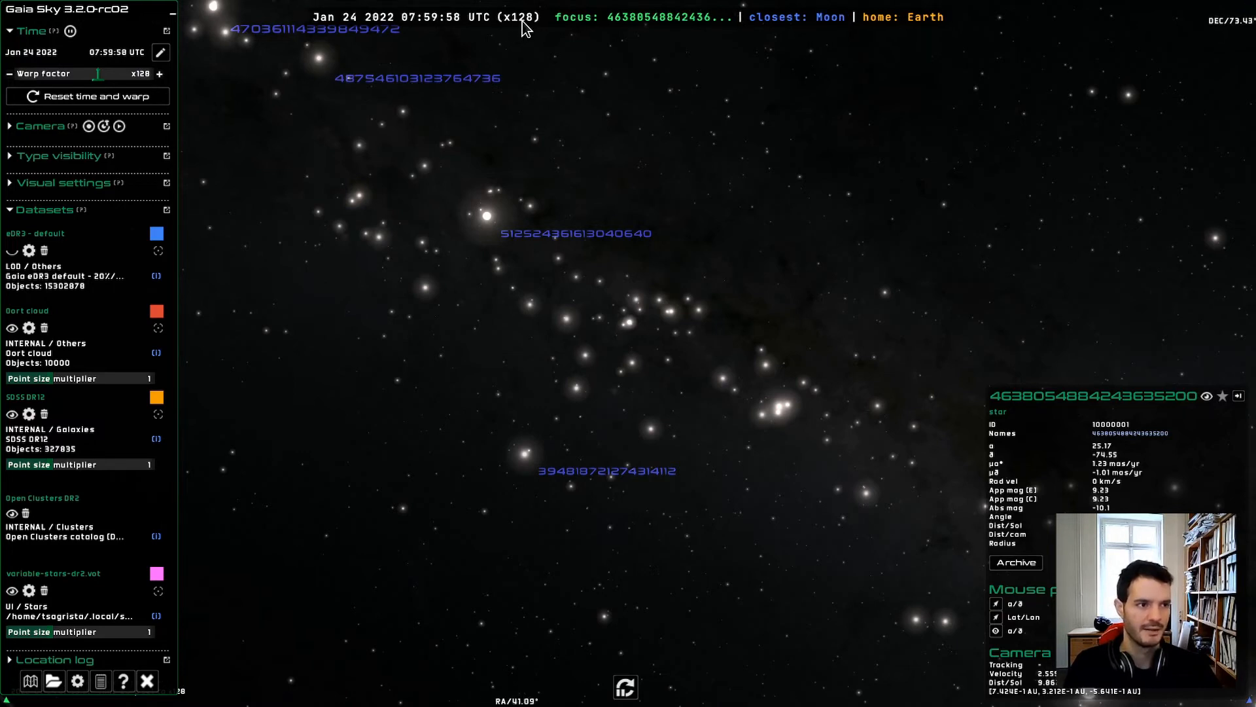
pyautogui.press('.')
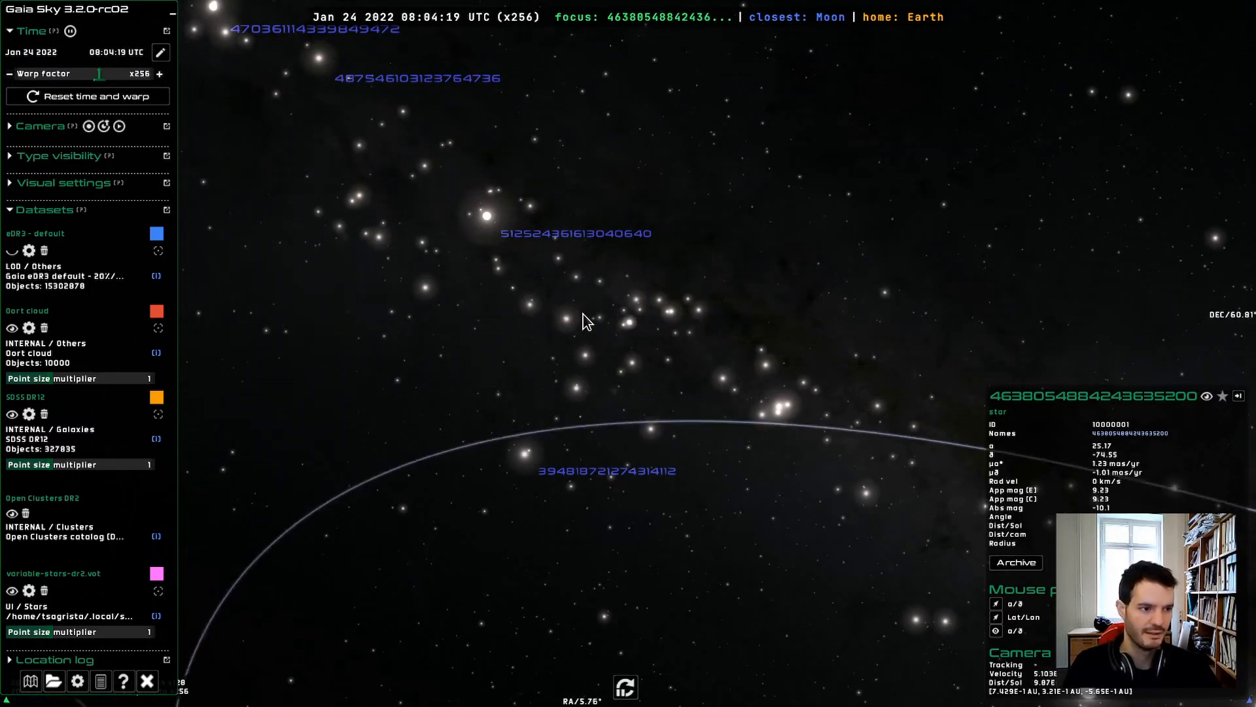
pyautogui.press('.')
pyautogui.press('.')
pyautogui.press('.')
pyautogui.press('.')
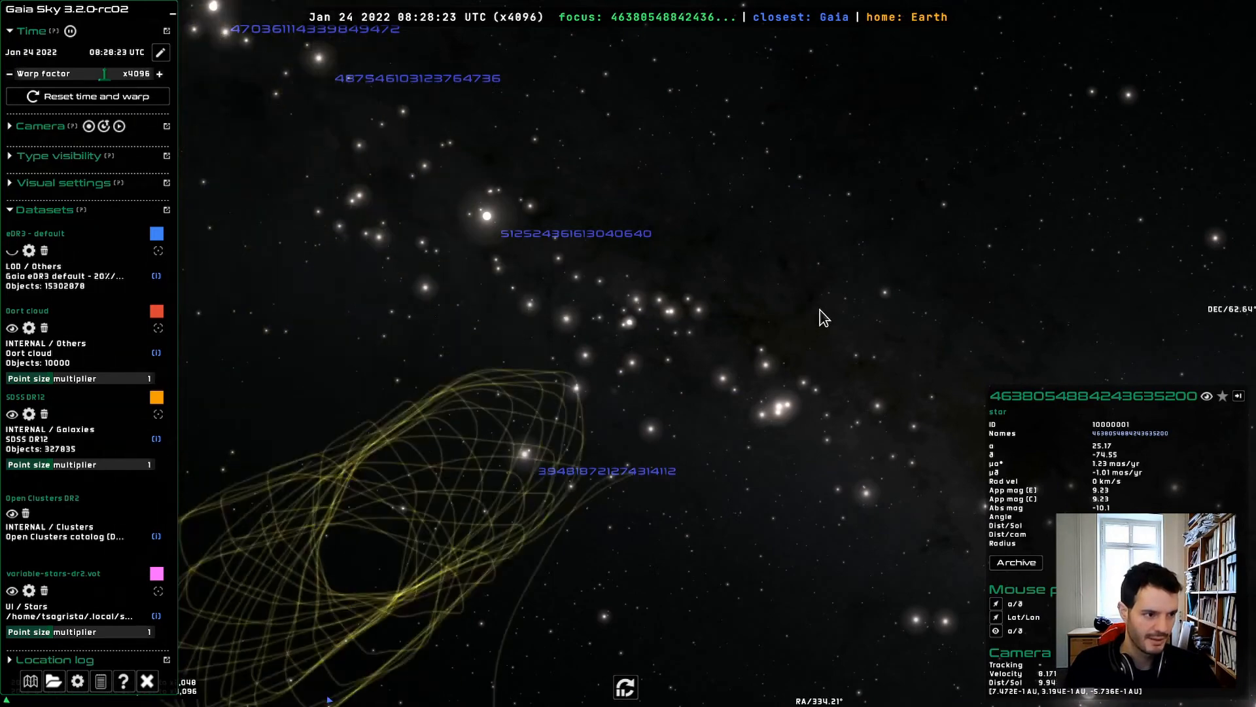
pyautogui.press('.')
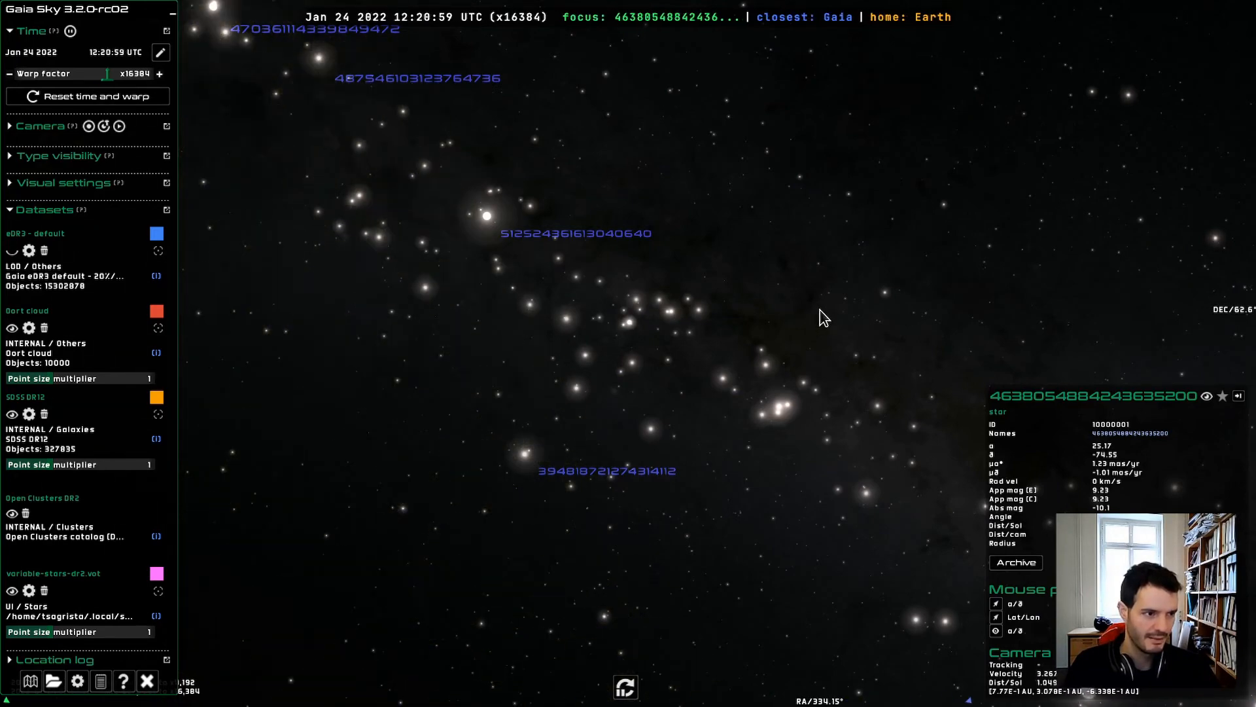
pyautogui.press('.')
pyautogui.press('.')
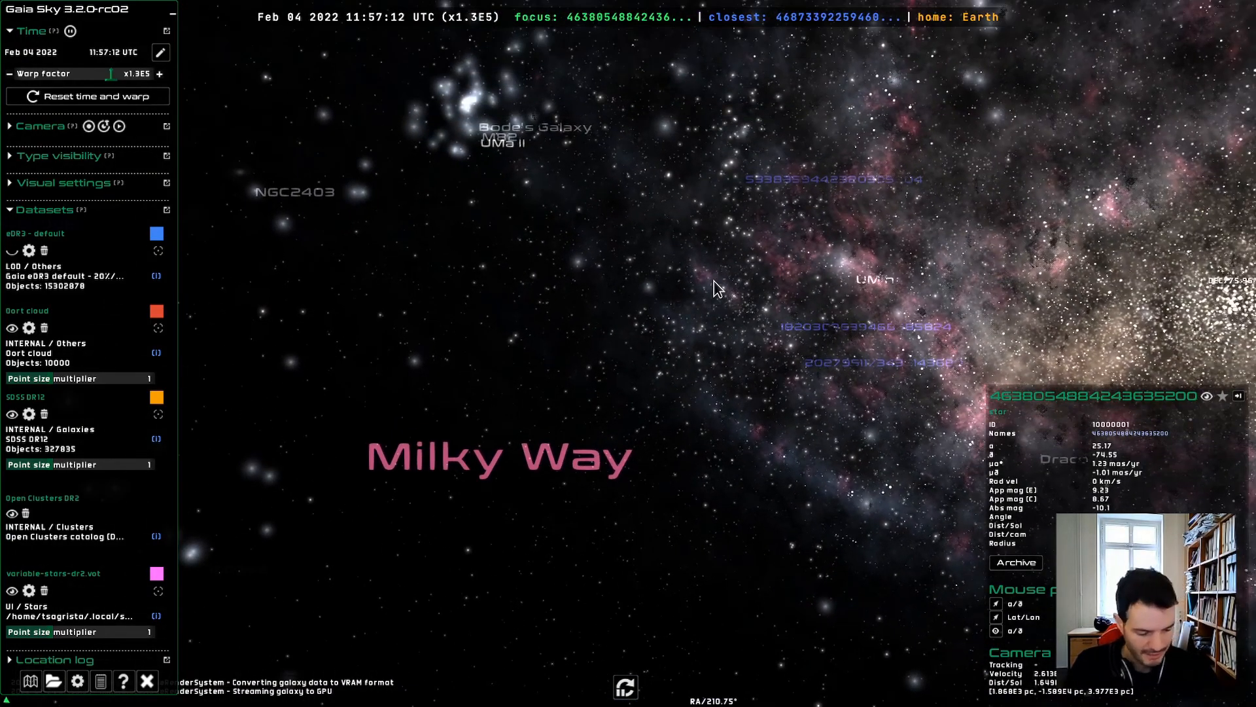
# - Return the camera to Earth, switch to free camera mode and fly out to the variable stars near Shedir
pyautogui.press('Home')
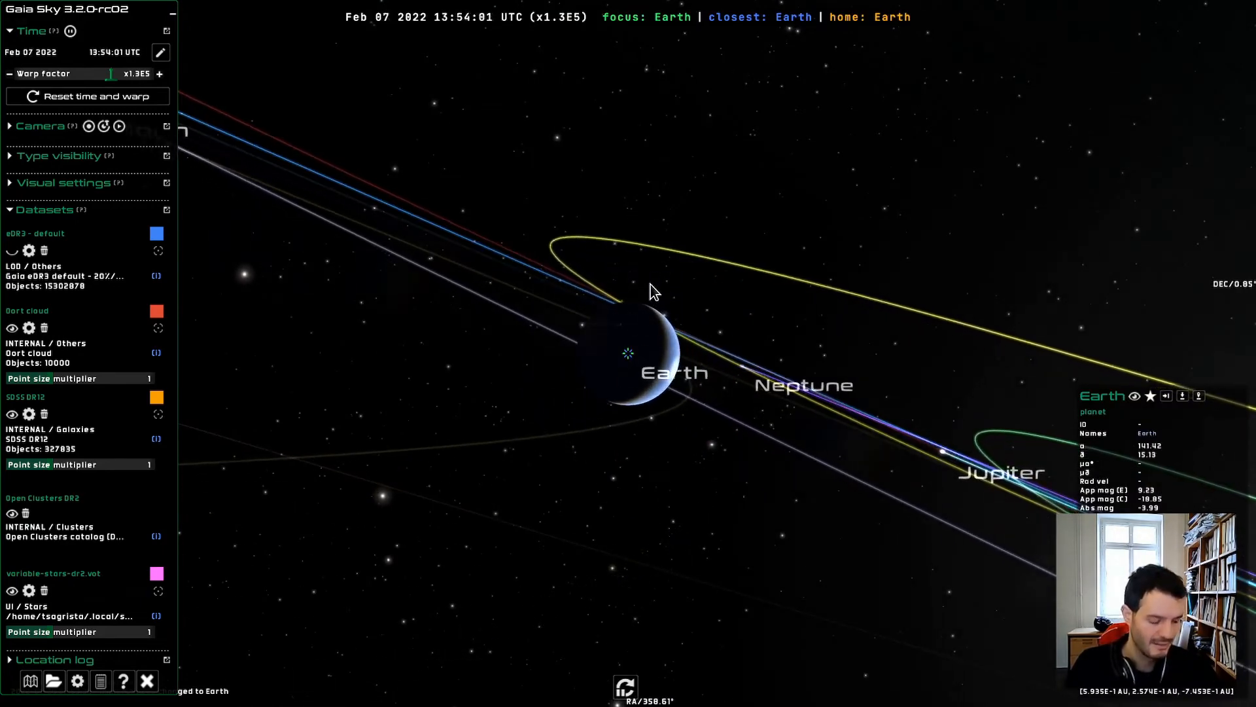
pyautogui.press('0')
pyautogui.moveTo(650, 289); pyautogui.dragTo(792, 356)
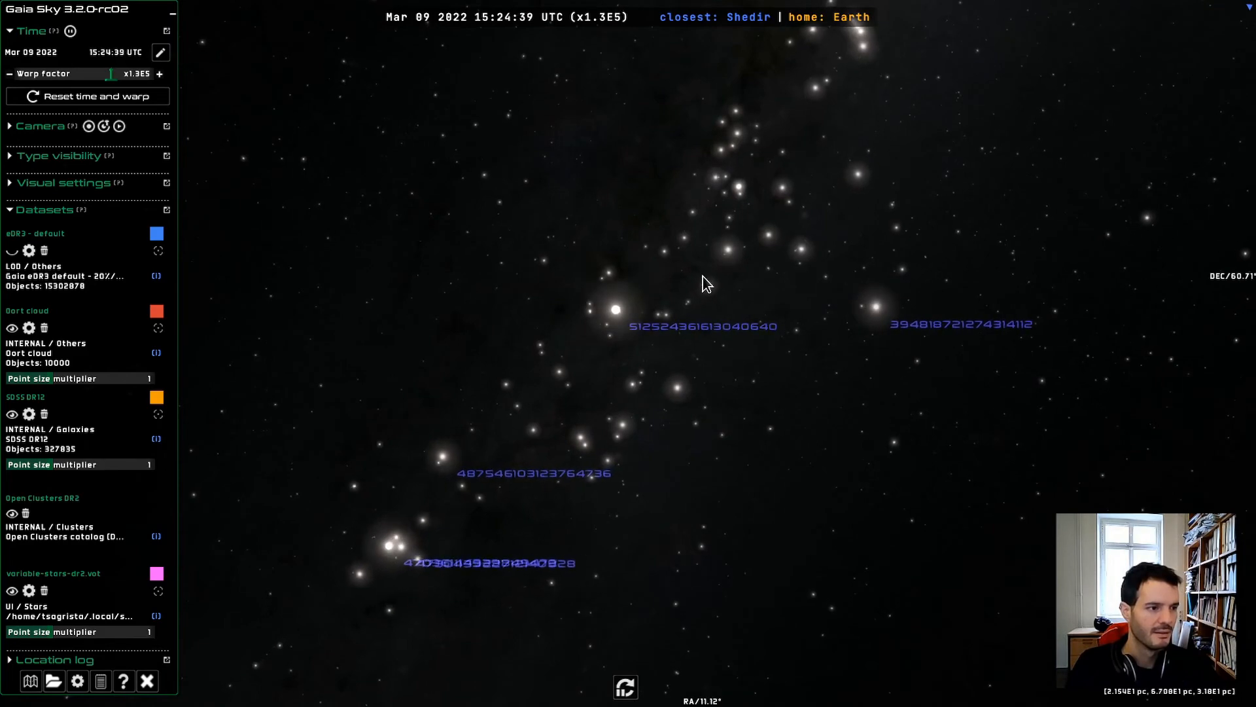
pyautogui.moveTo(825, 173); pyautogui.dragTo(666, 282)
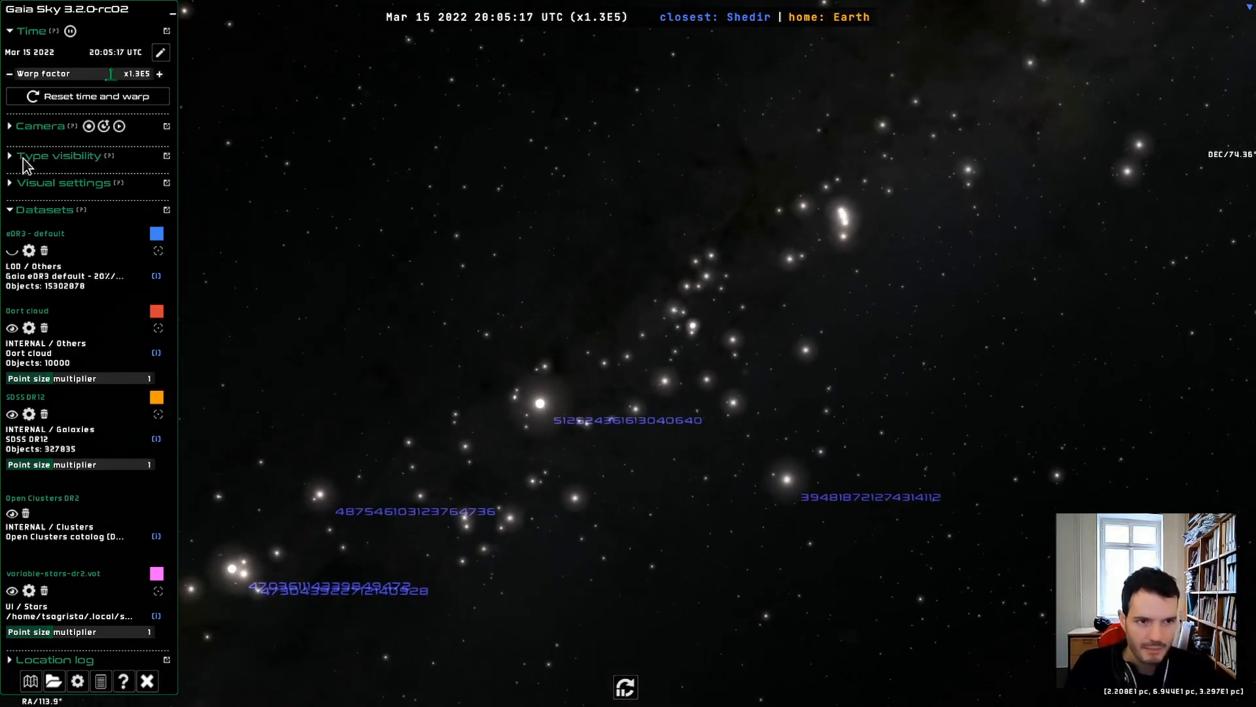
# - Raise the star brightness to 53.31 in the visual settings and turn the view along the Milky Way's variable stars
pyautogui.click(10, 184)
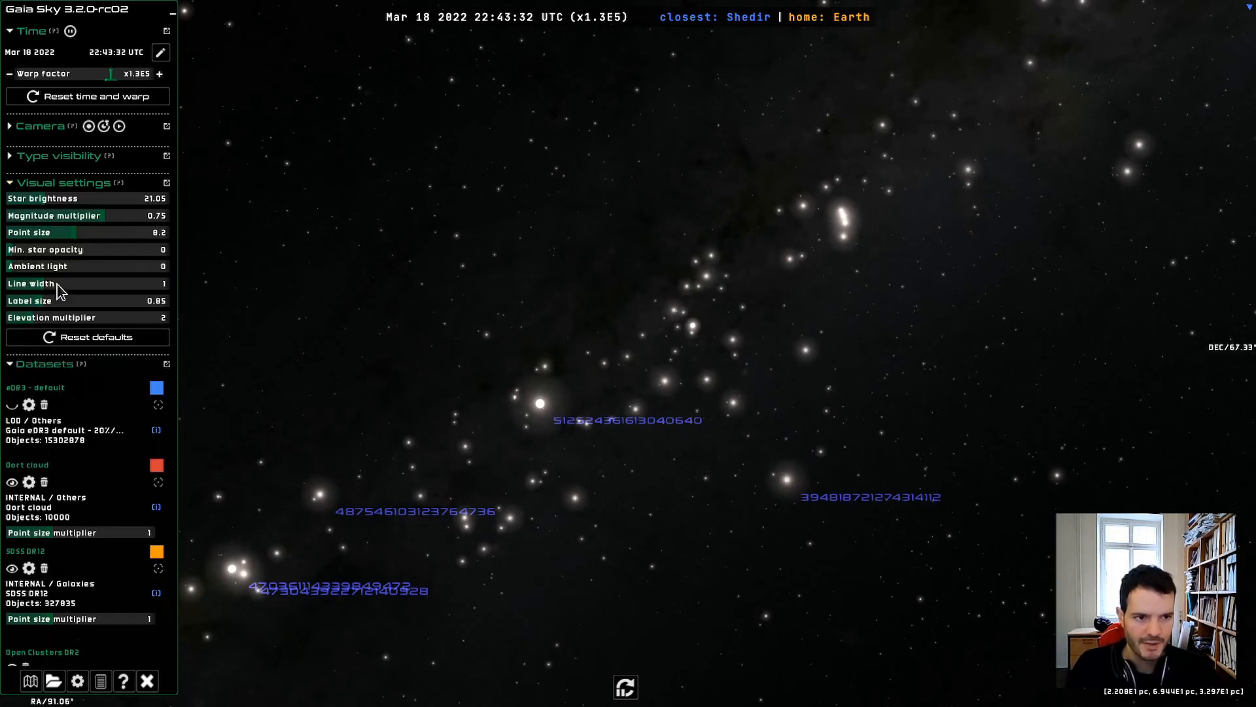
pyautogui.click(74, 198)
pyautogui.moveTo(74, 198); pyautogui.dragTo(96, 199)
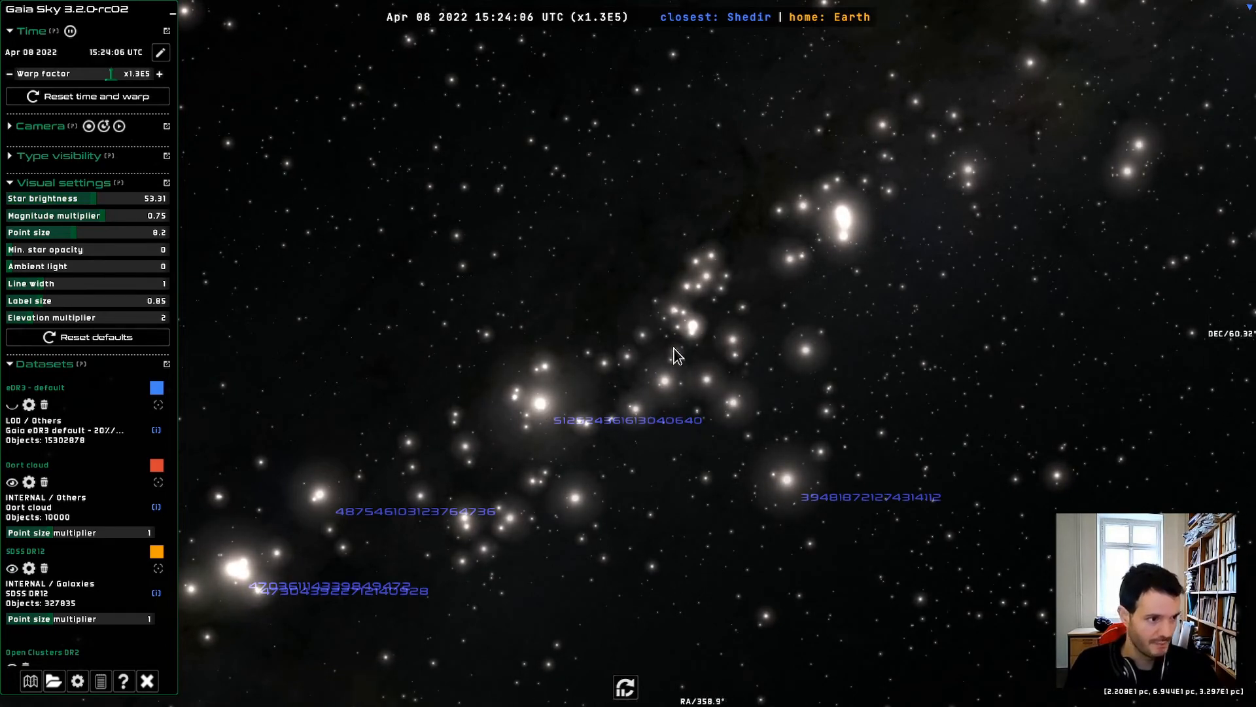
pyautogui.moveTo(673, 351); pyautogui.dragTo(589, 376)
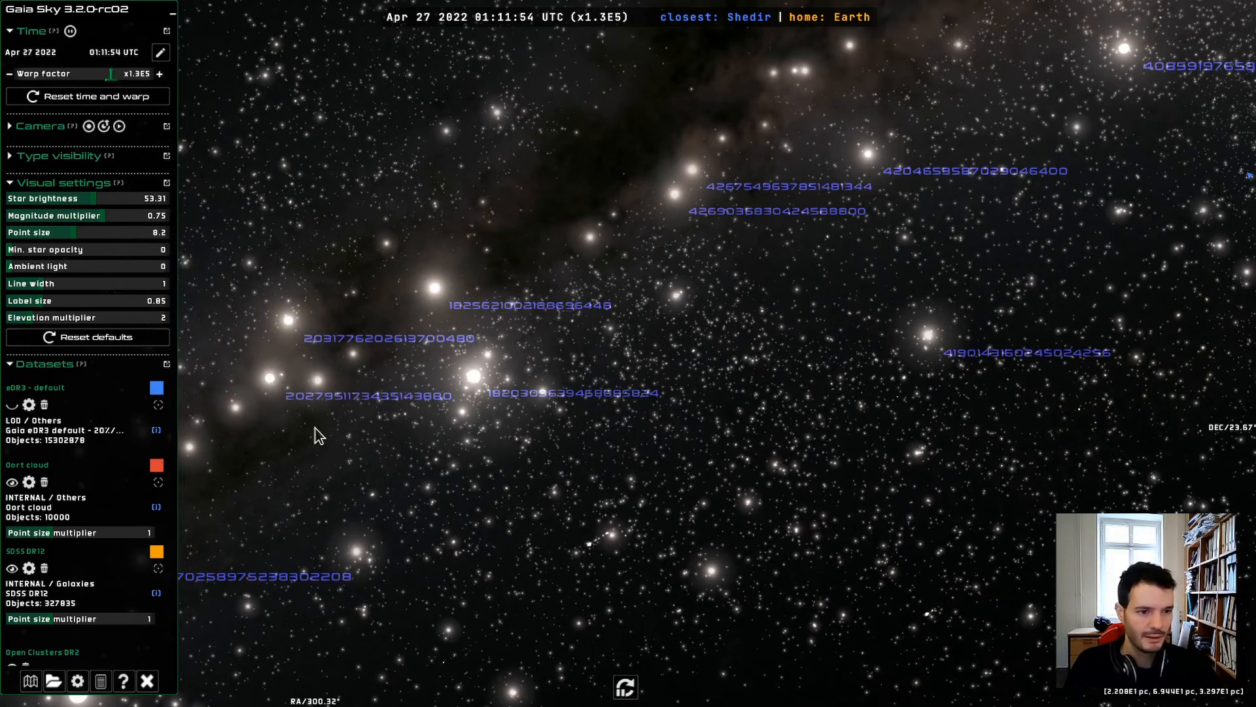
# - Pause the simulation time, return the camera to Earth and collapse the control panel
pyautogui.press('space')
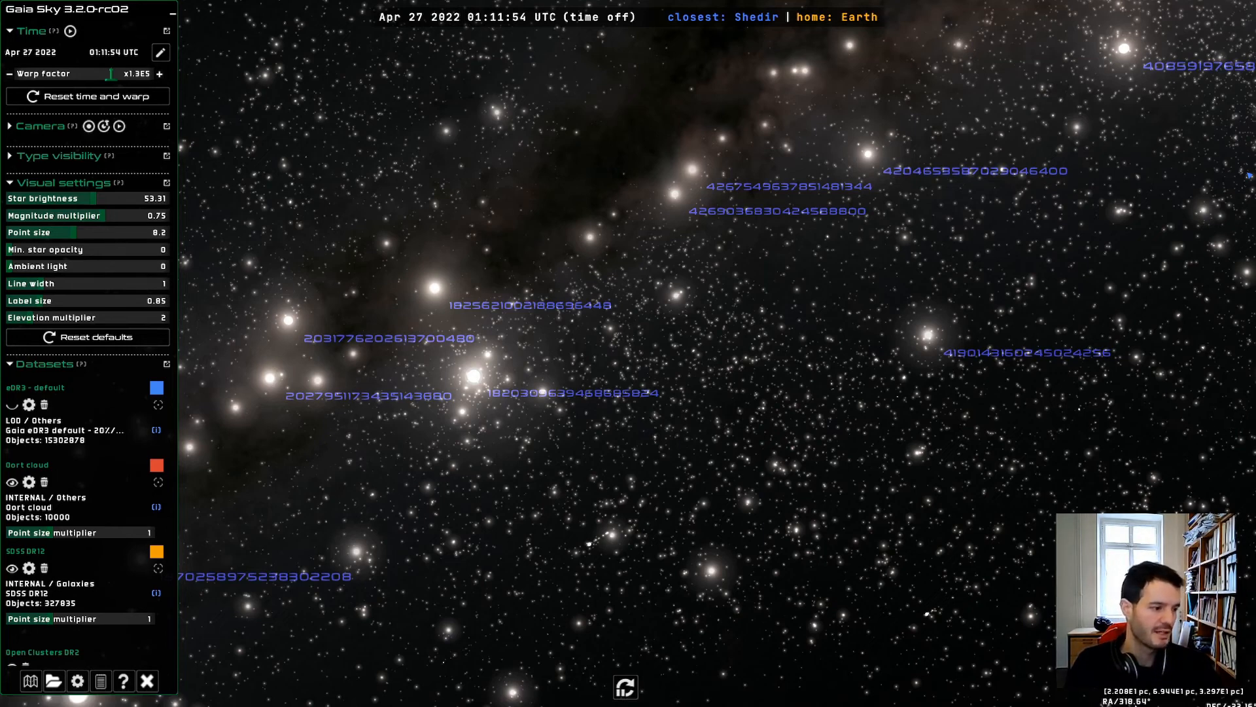
pyautogui.press('h')
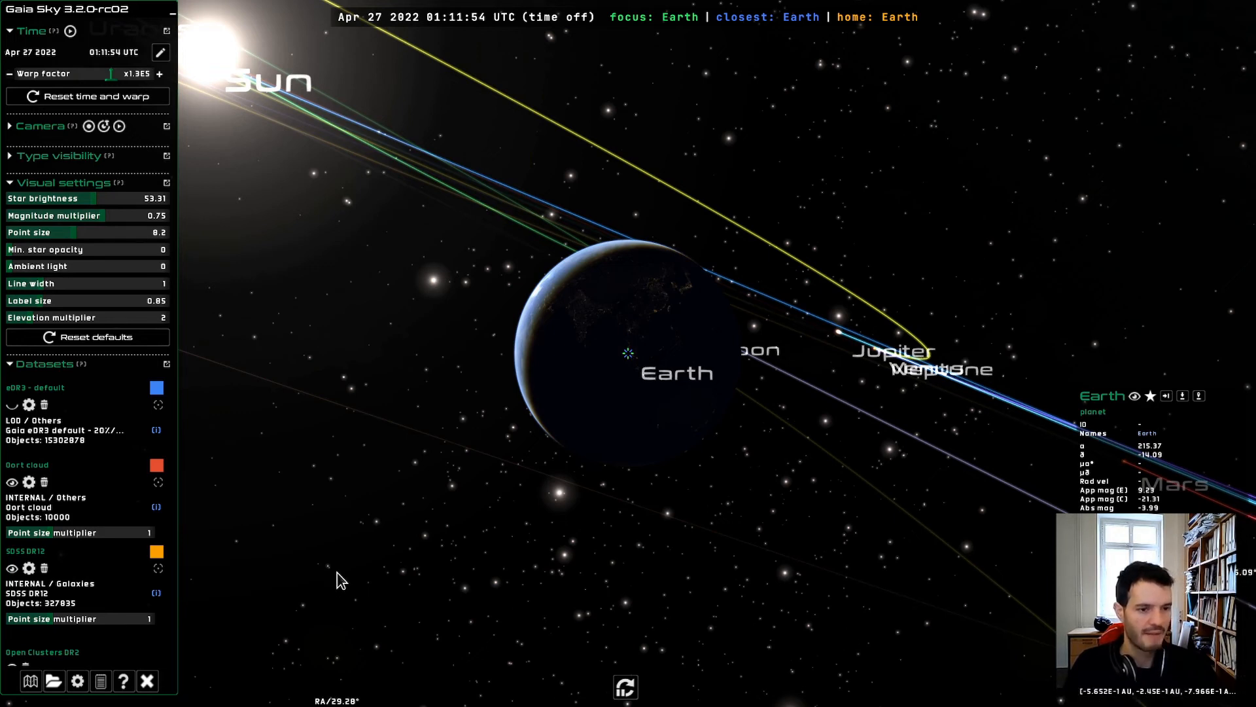
pyautogui.click(91, 12)
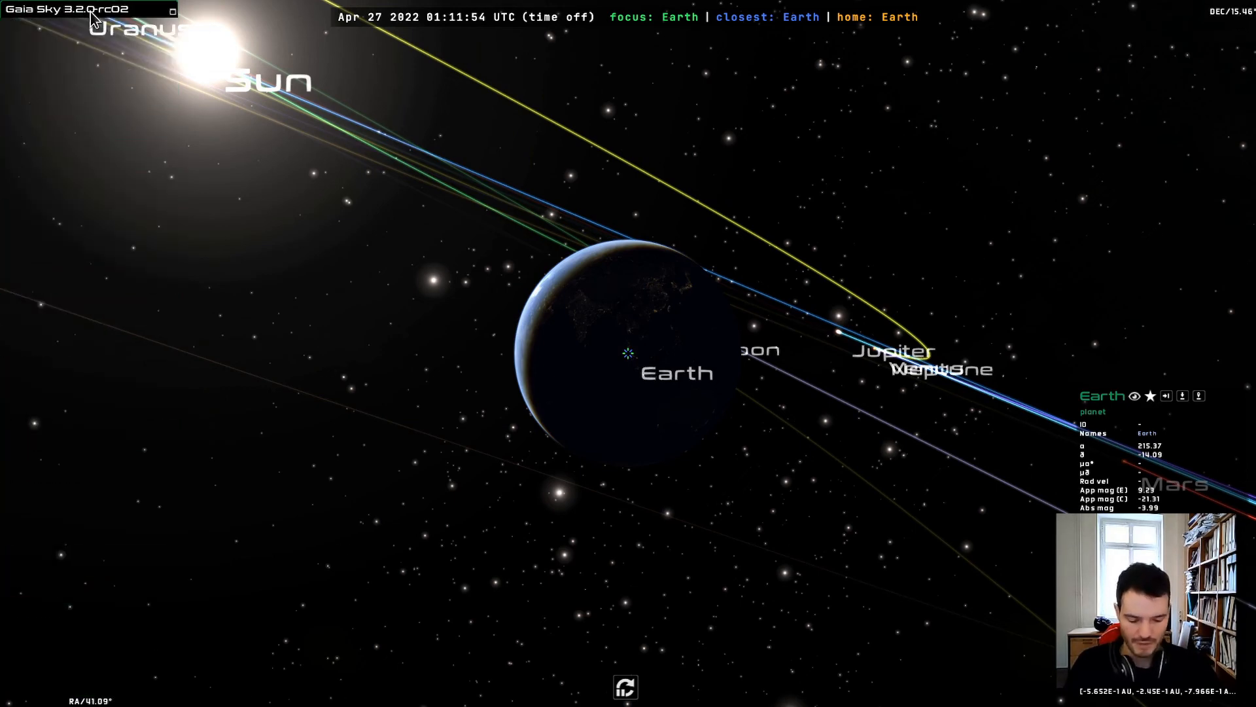
pyautogui.press('p')
pyautogui.click(419, 204)
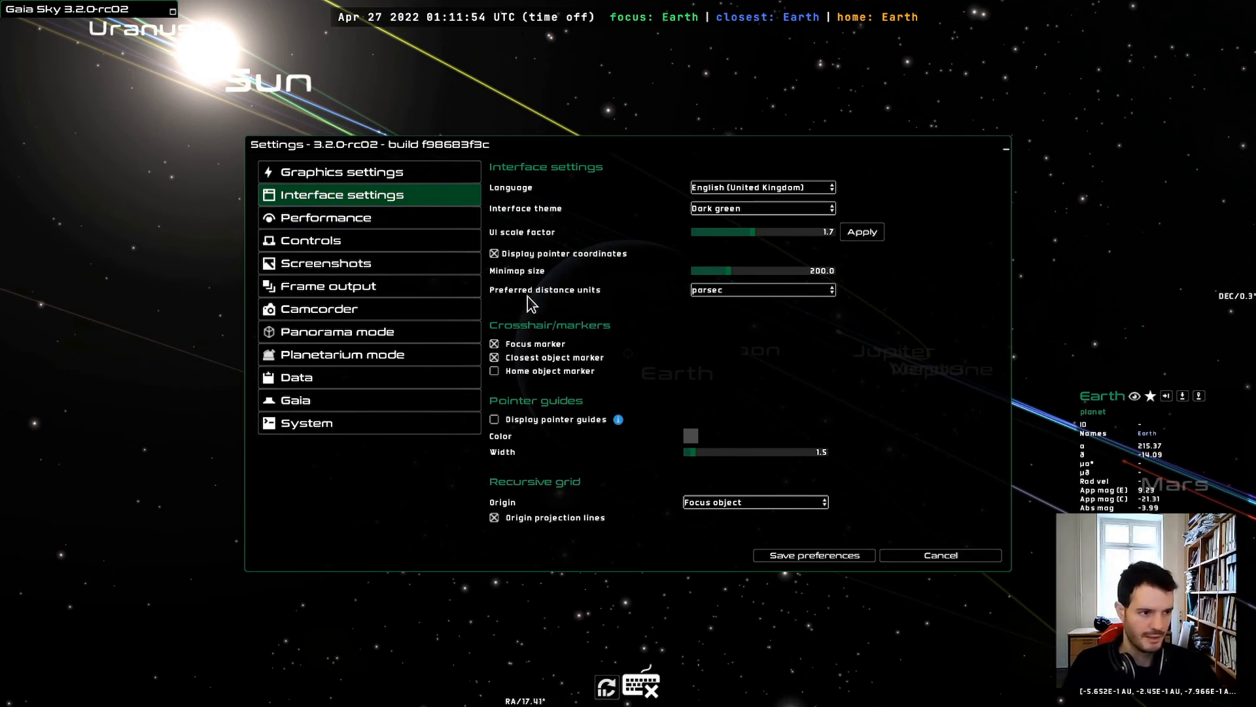
pyautogui.click(772, 291)
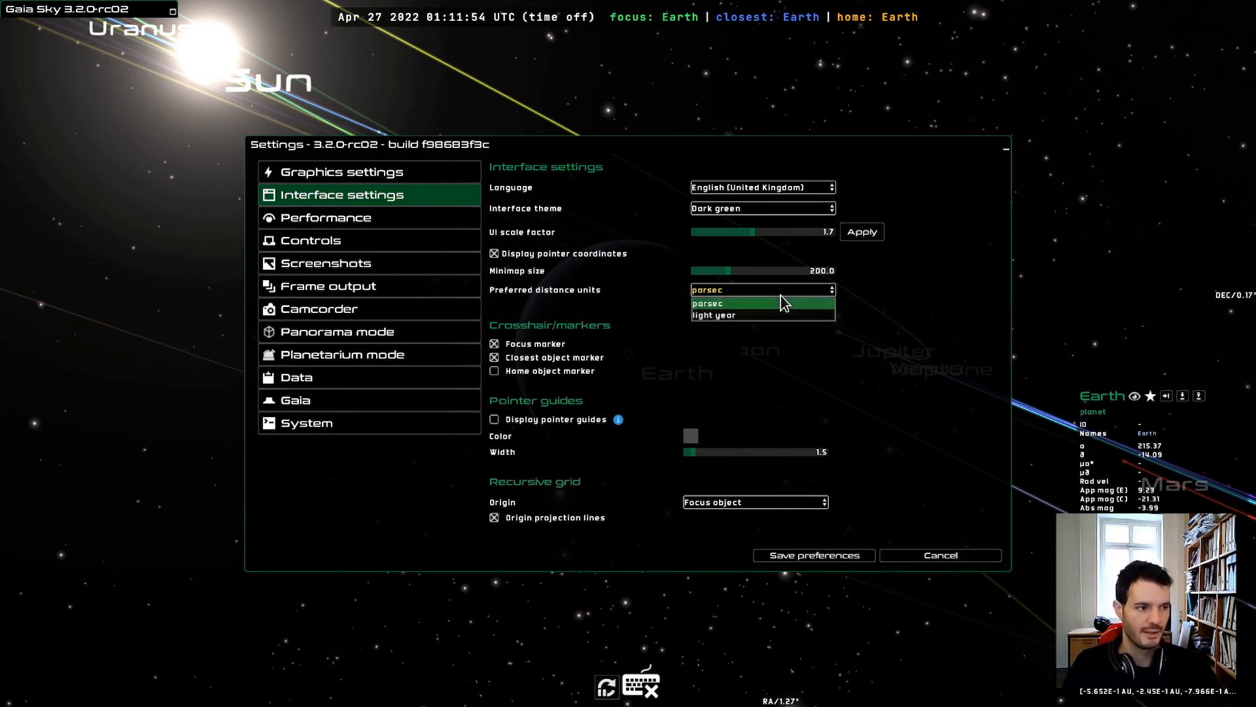
pyautogui.click(731, 315)
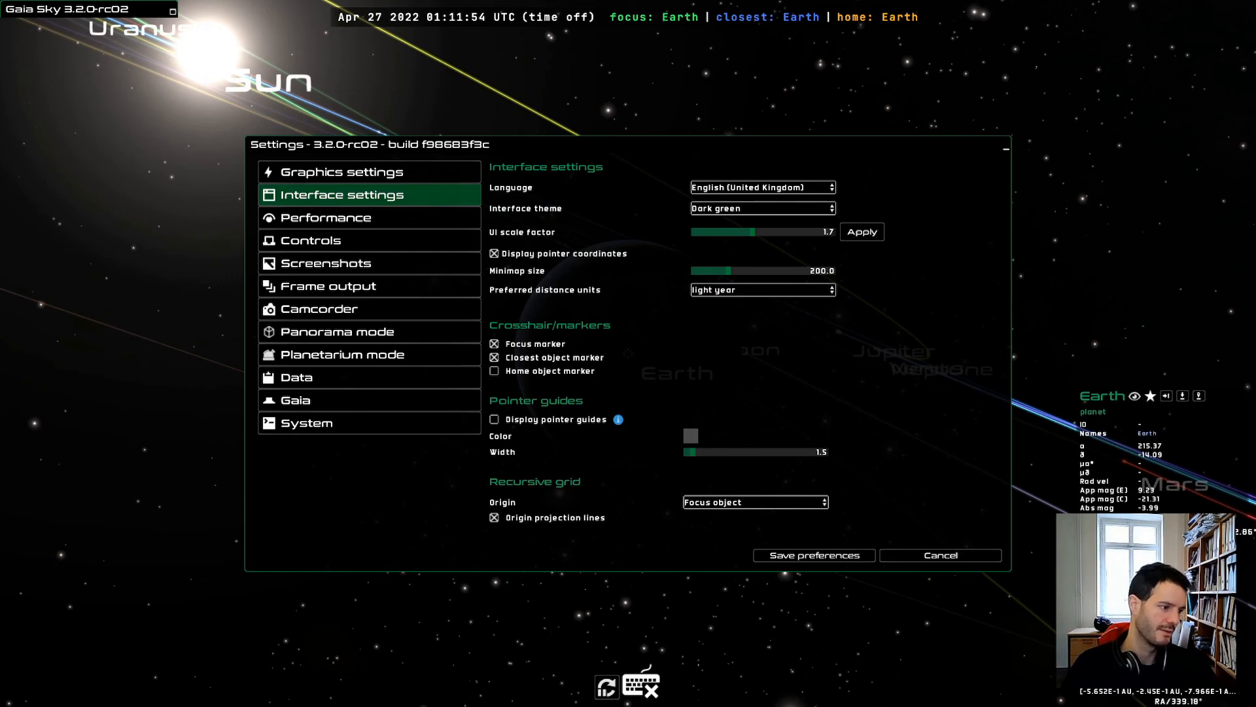
pyautogui.click(832, 554)
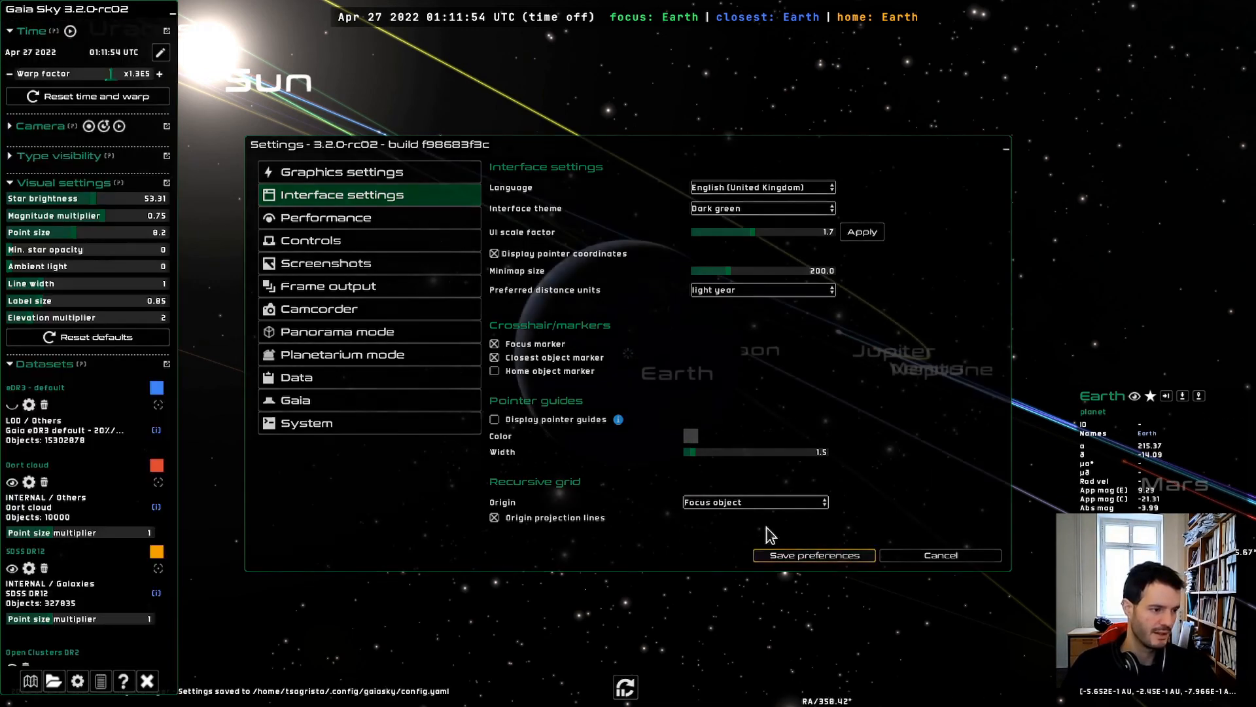
pyautogui.doubleClick(746, 455)
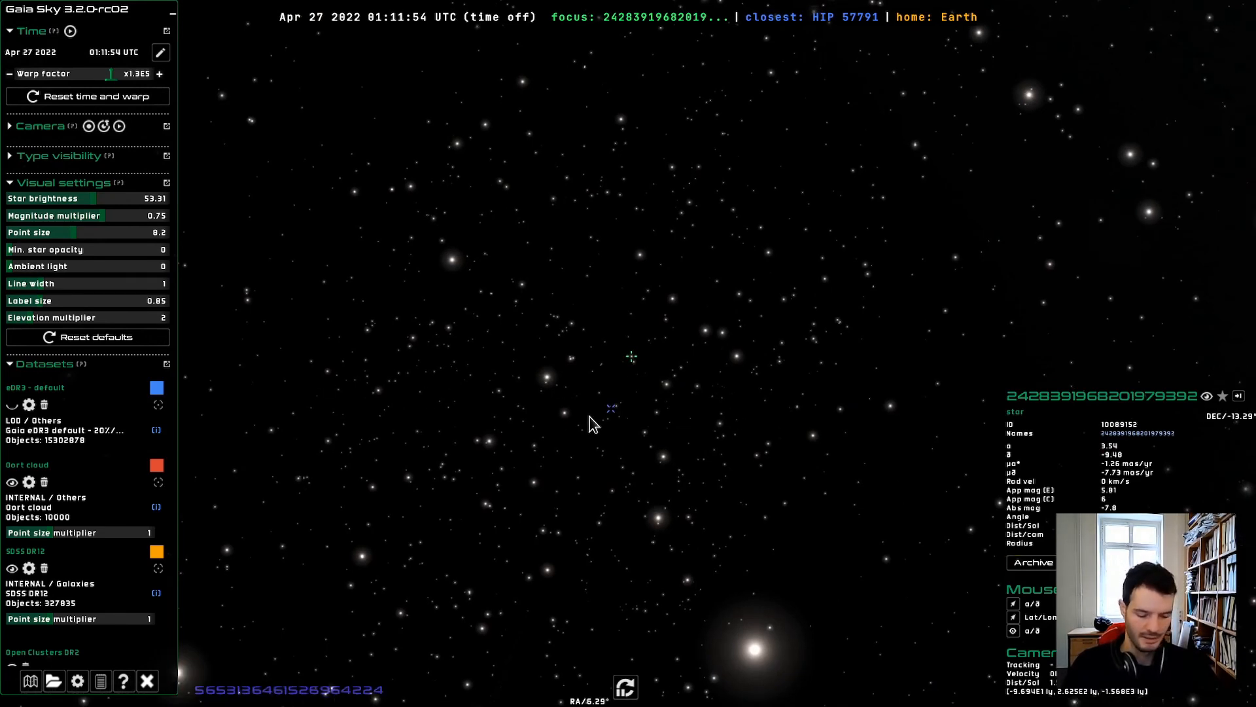
# - Switch the preferred distance units back to parsec in the interface settings and save the preferences
pyautogui.press('p')
pyautogui.click(749, 291)
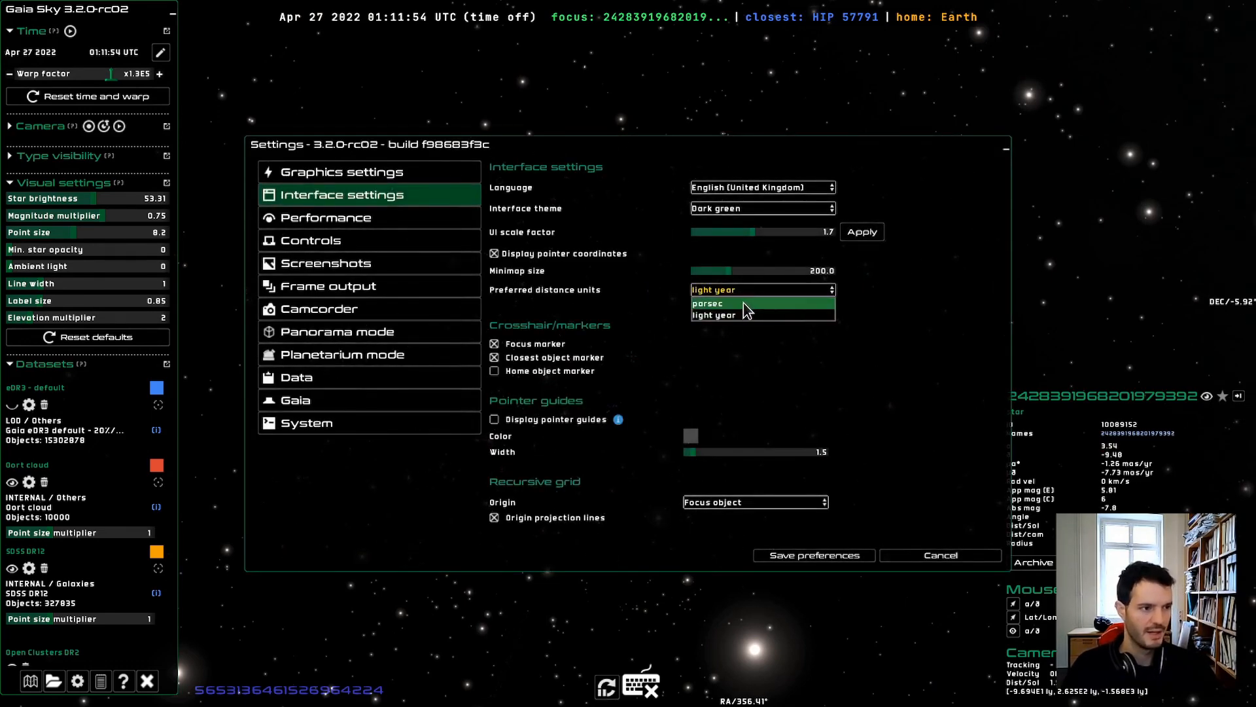
pyautogui.click(743, 303)
pyautogui.click(811, 555)
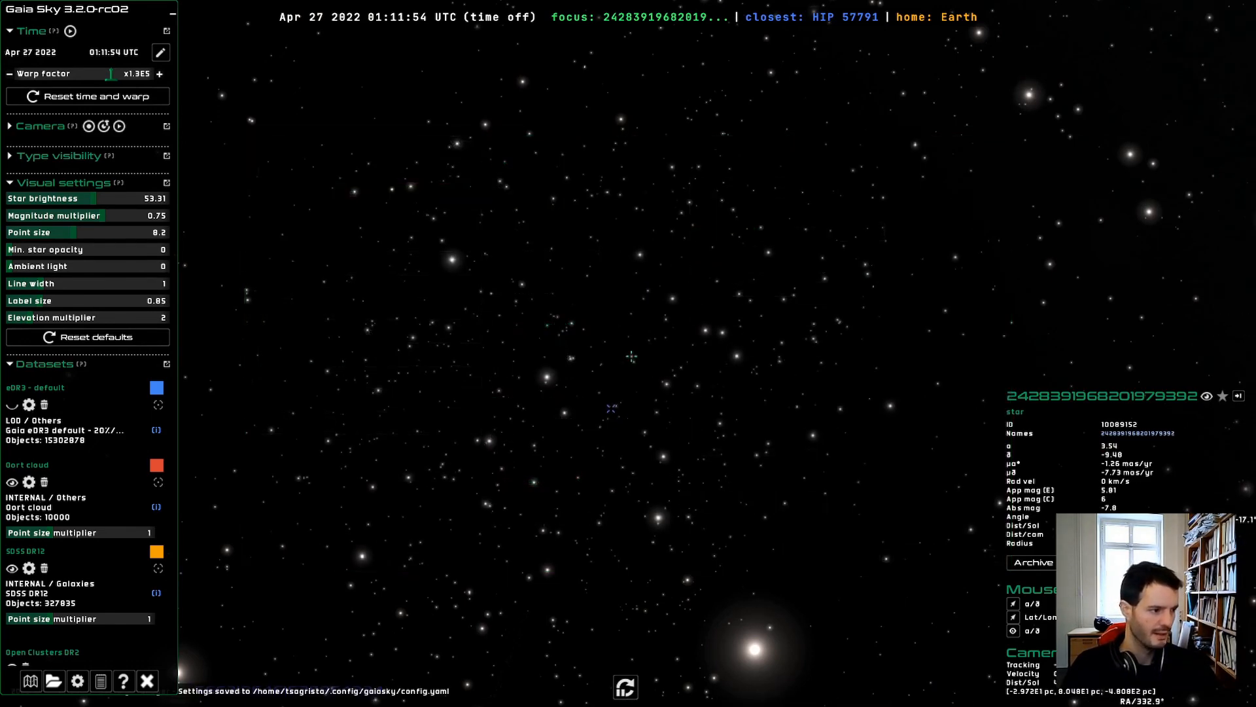